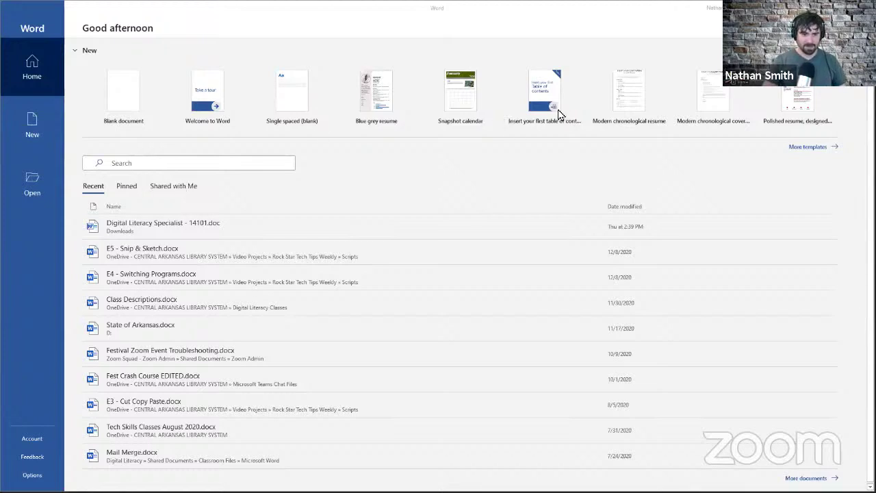
# - Create a new blank document
pyautogui.click(130, 89)
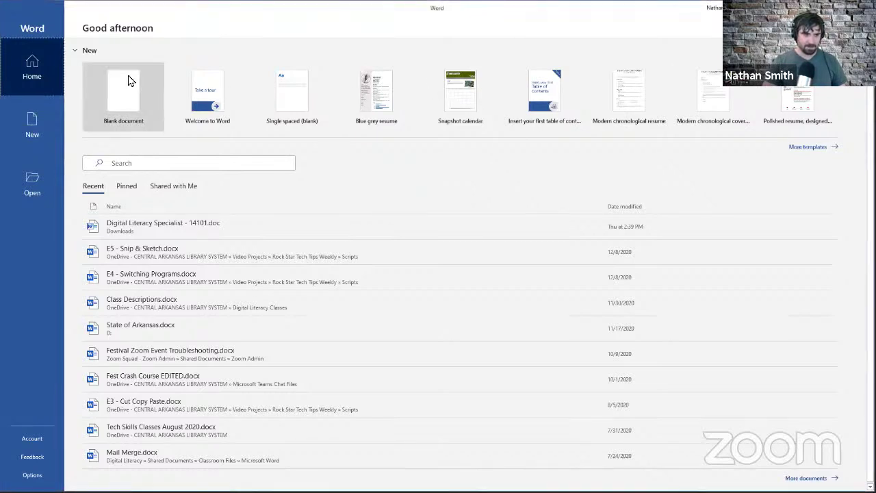
pyautogui.click(135, 95)
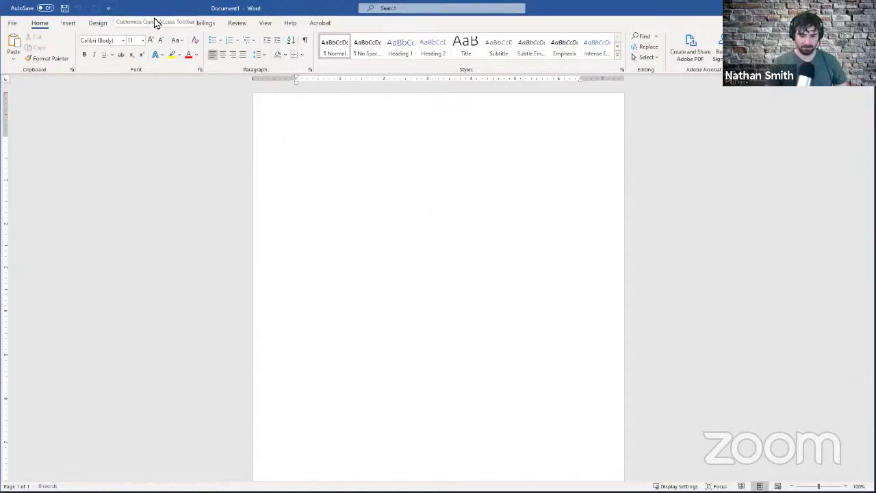
# - Examine the Quick Access Toolbar customization options and the commands offered for inserting, design, layout, references, mailings, review, view, help and Acrobat
pyautogui.click(109, 8)
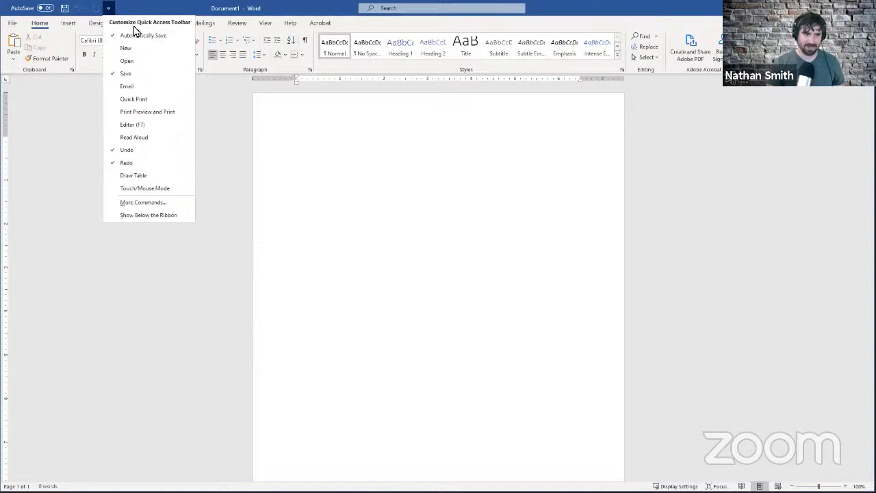
pyautogui.click(243, 158)
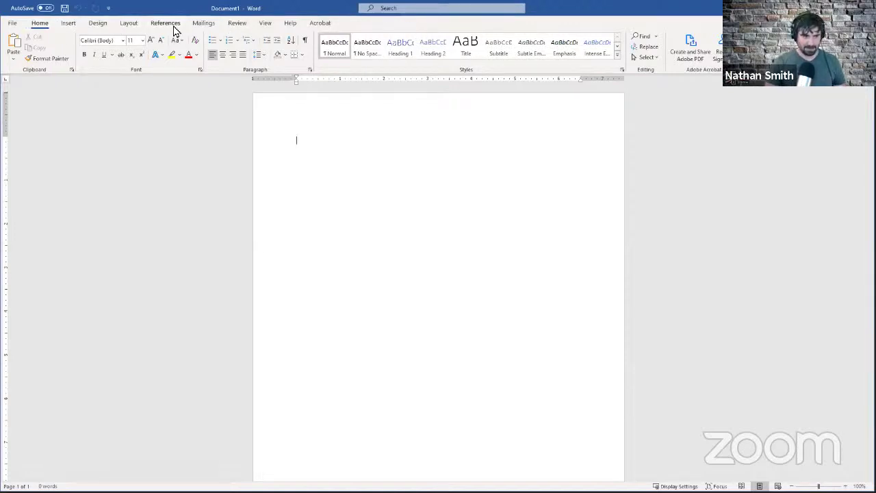
pyautogui.click(72, 26)
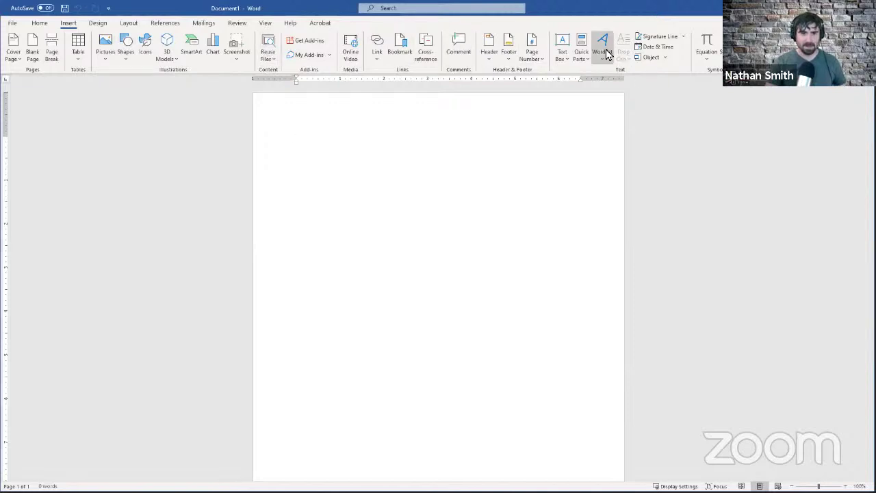
pyautogui.click(98, 24)
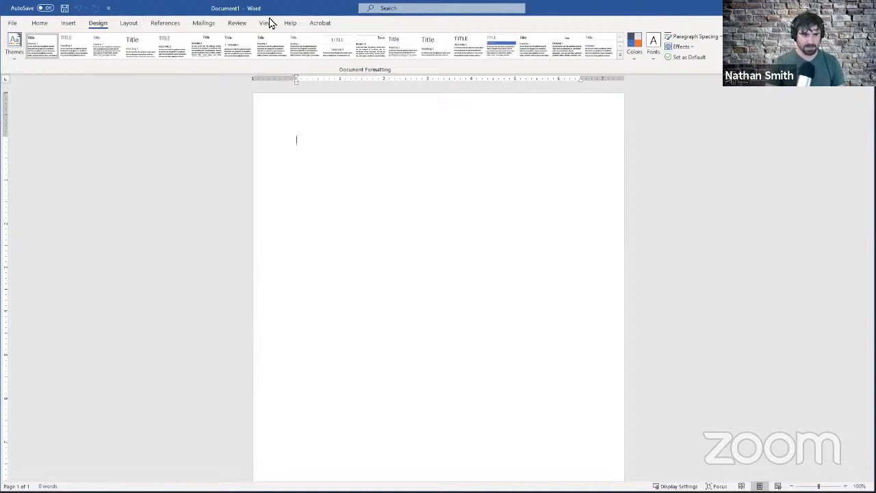
pyautogui.click(136, 24)
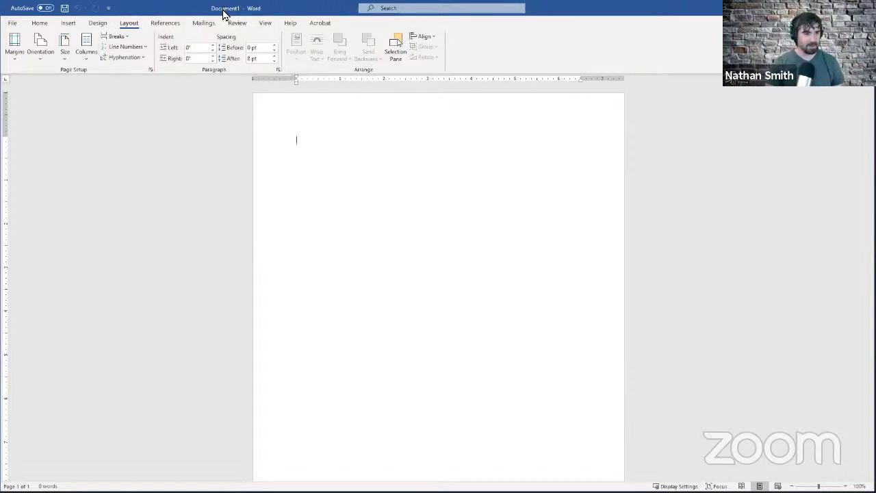
pyautogui.click(169, 25)
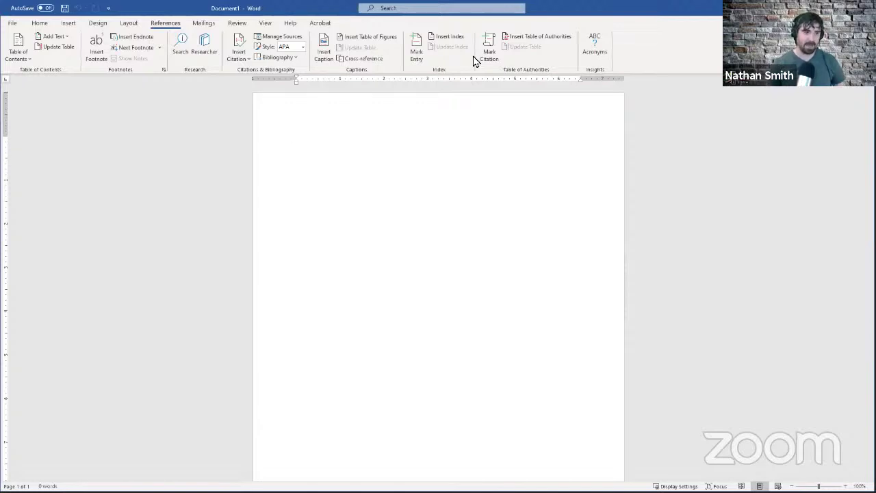
pyautogui.click(202, 23)
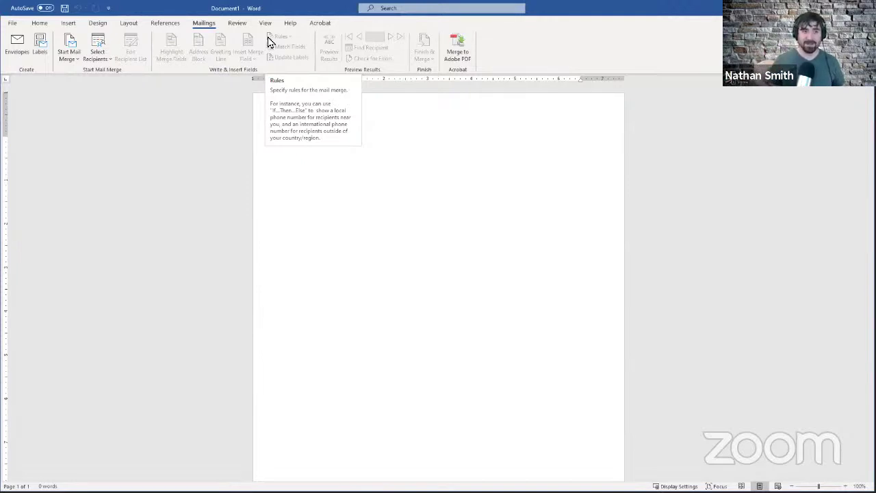
pyautogui.click(231, 25)
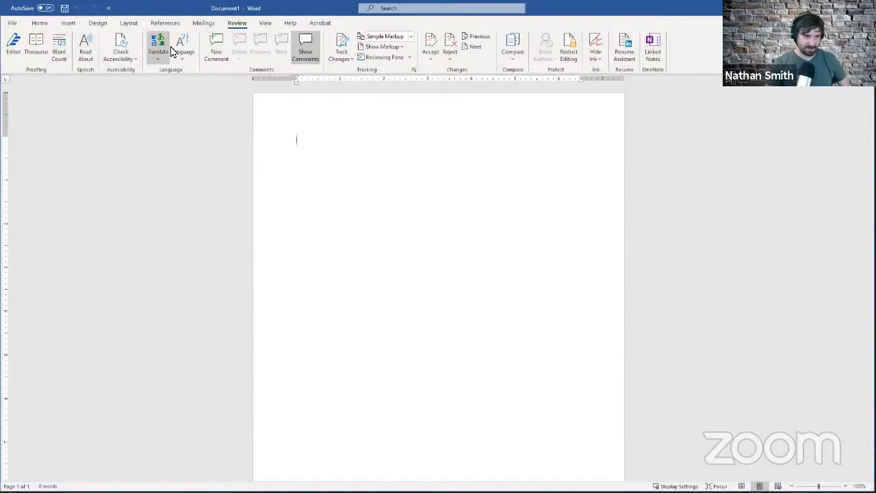
pyautogui.click(266, 24)
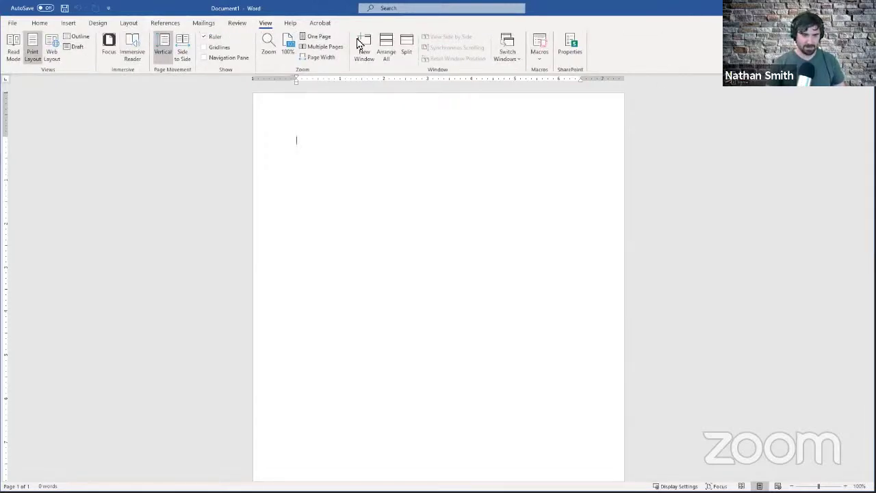
pyautogui.click(290, 24)
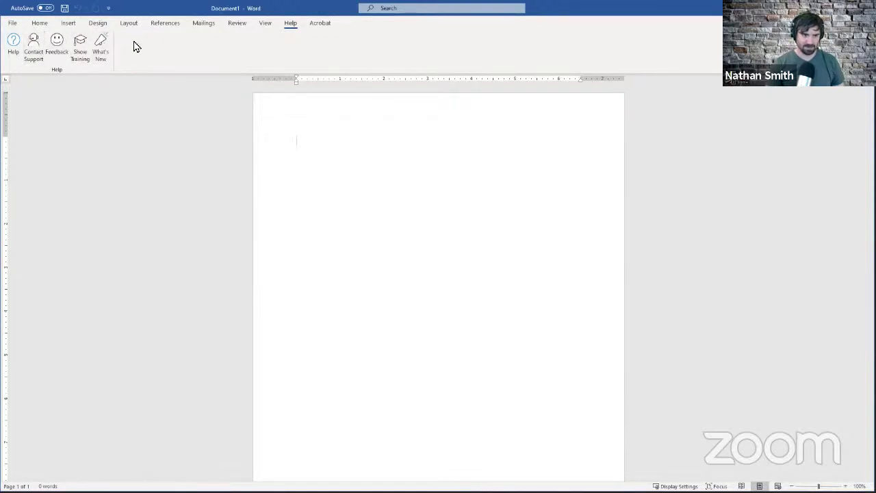
pyautogui.click(320, 23)
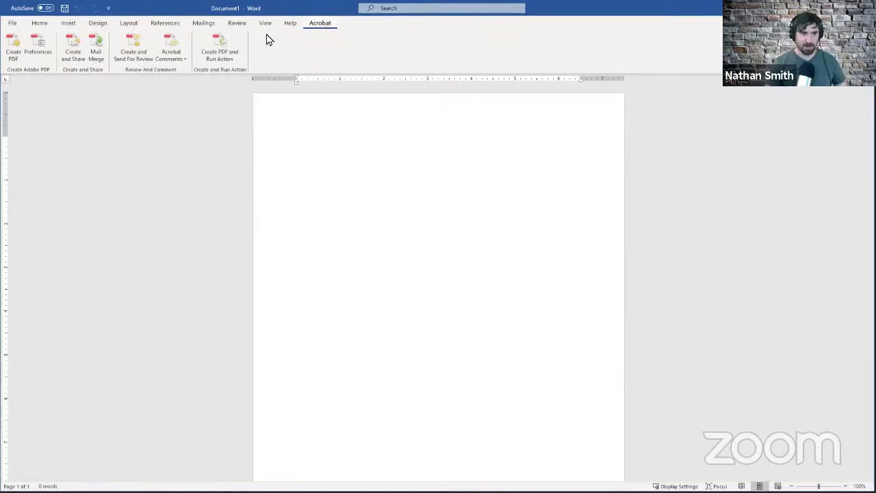
# - Examine the document's export options, including Create PDF/XPS Document, and the Transform to Web Page styles
pyautogui.click(14, 25)
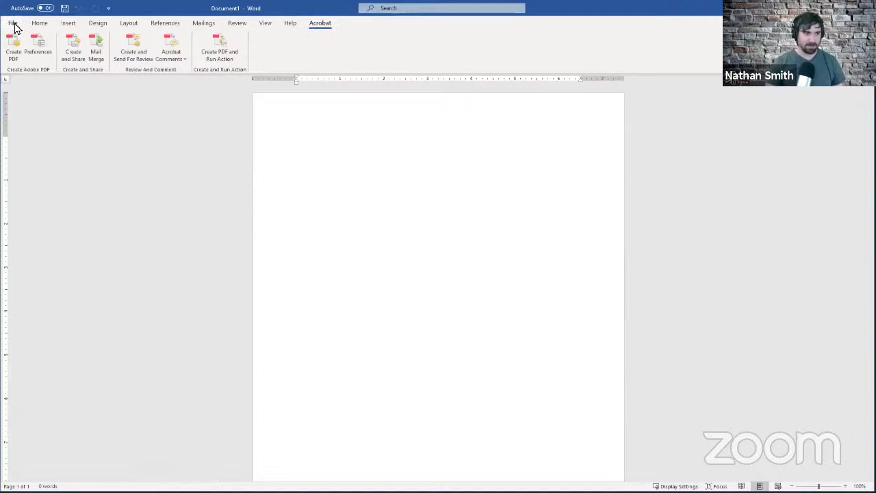
pyautogui.click(13, 25)
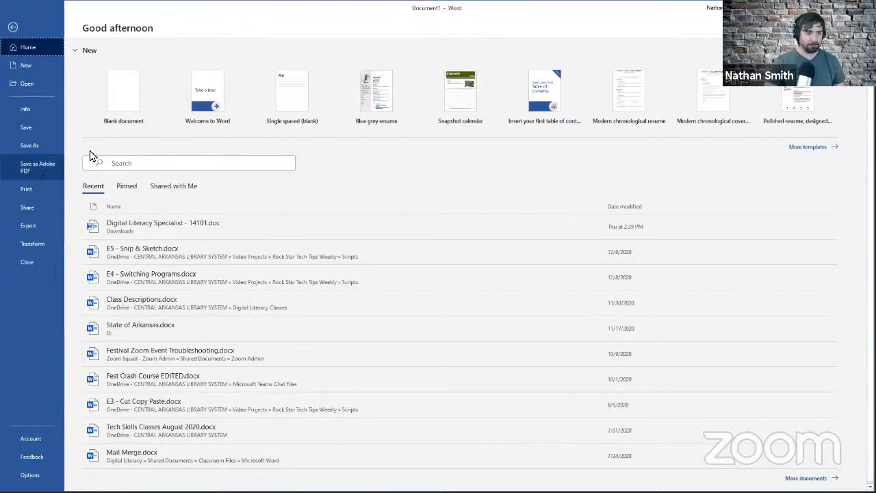
pyautogui.click(36, 231)
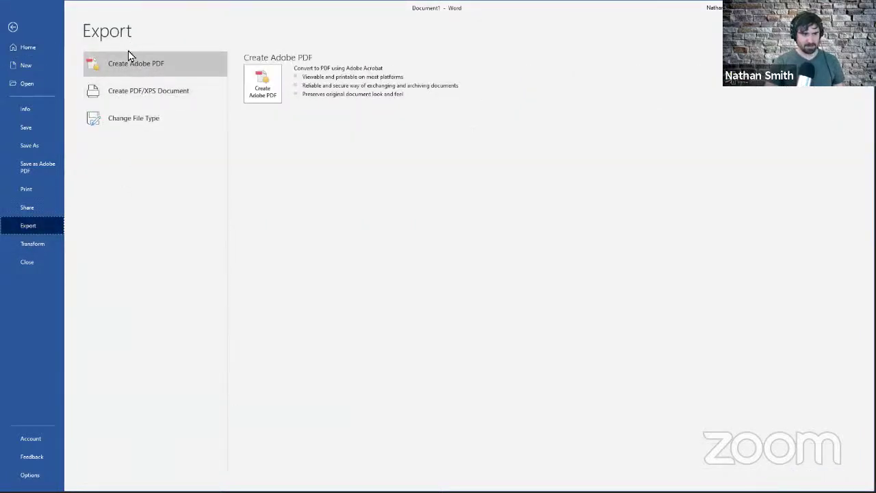
pyautogui.click(153, 94)
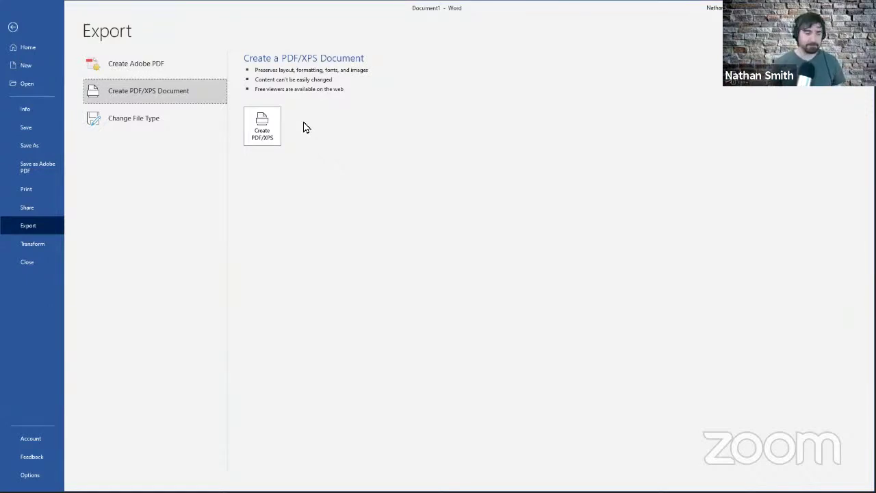
pyautogui.click(48, 243)
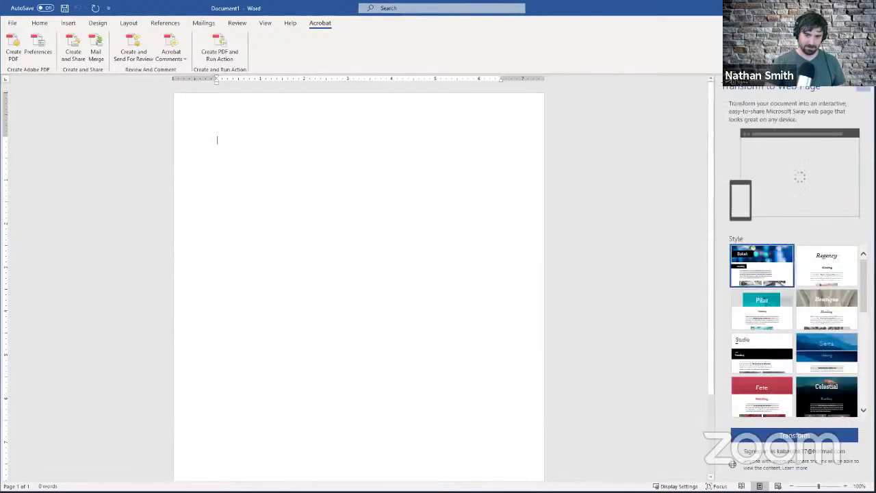
pyautogui.click(864, 88)
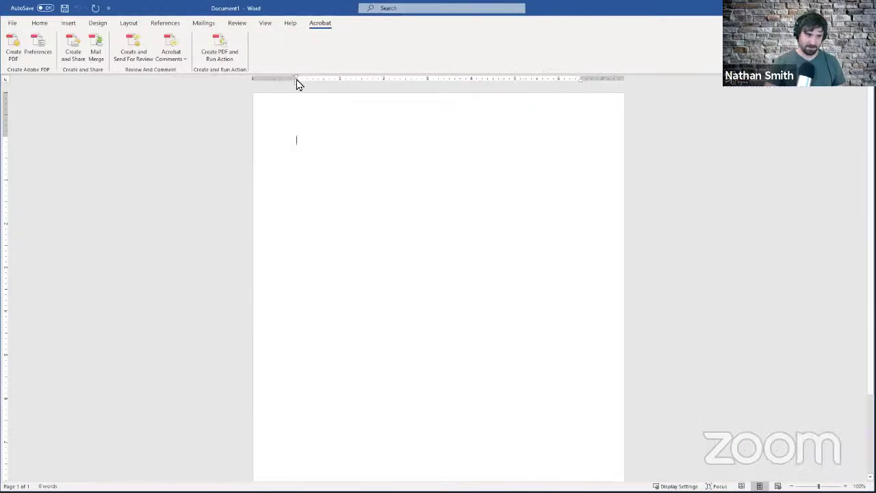
pyautogui.click(11, 23)
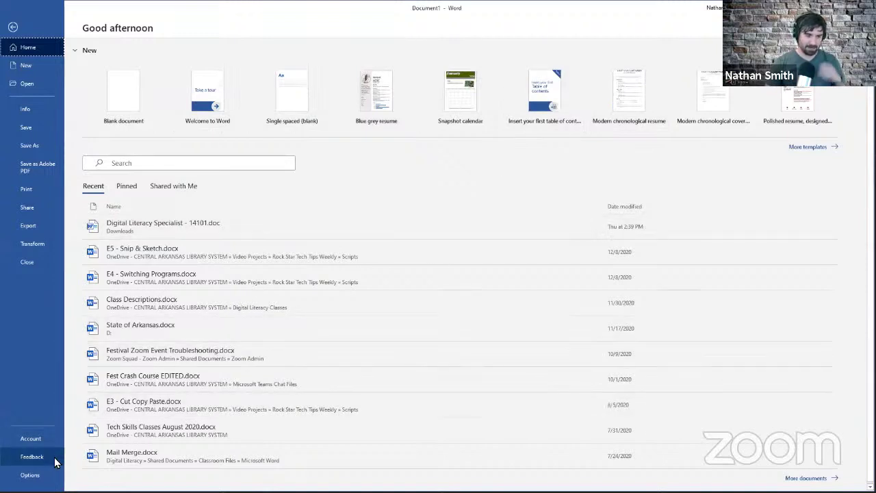
pyautogui.click(13, 27)
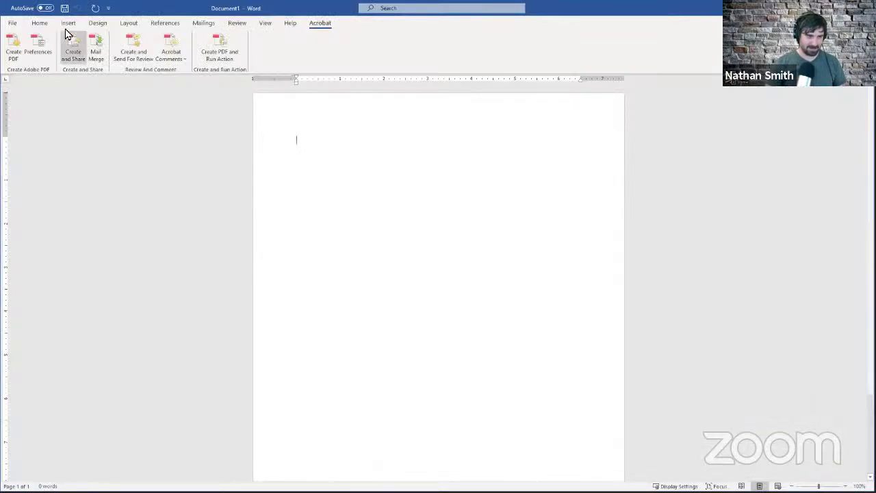
pyautogui.click(12, 23)
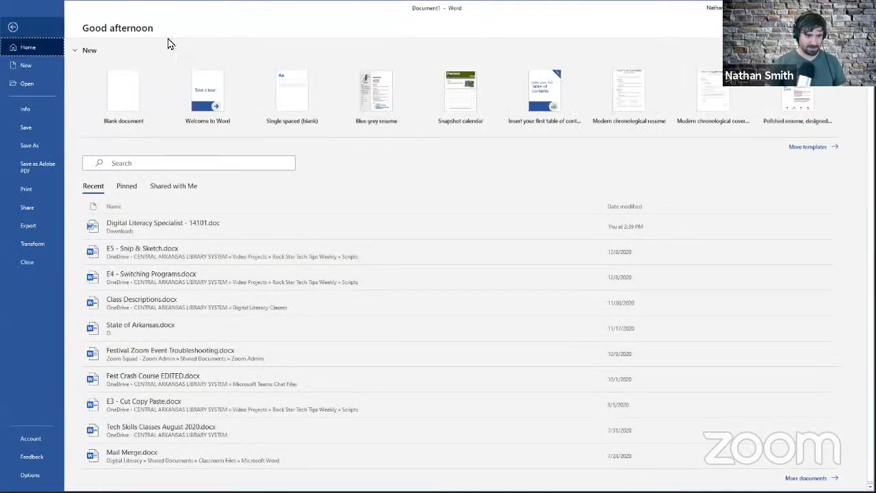
pyautogui.click(13, 29)
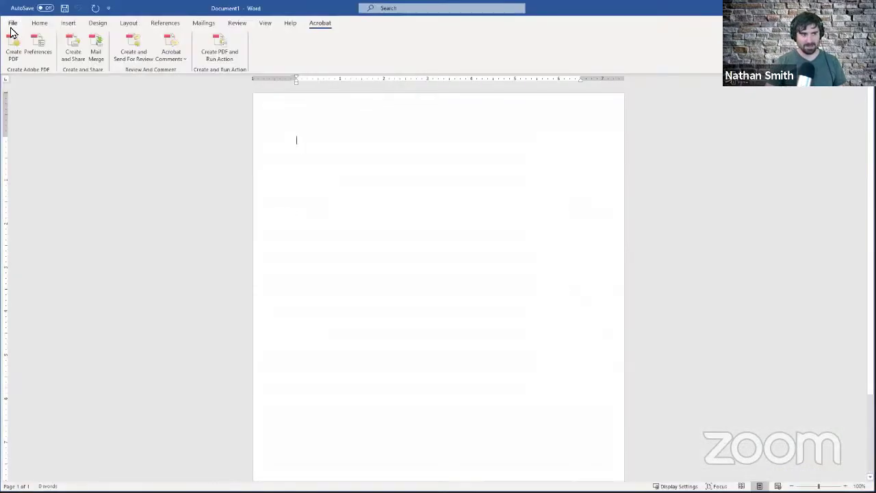
pyautogui.click(43, 25)
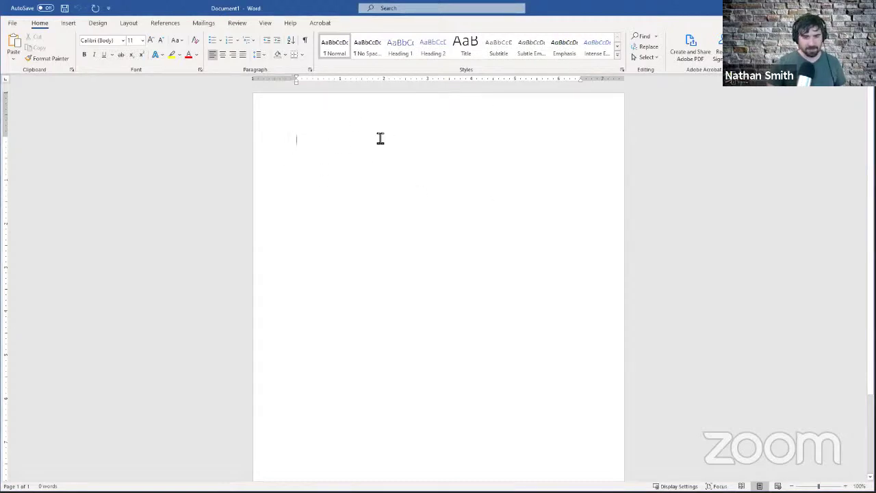
pyautogui.scroll(-1, 374, 170)
pyautogui.scroll(1, 373, 171)
pyautogui.scroll(-1, 373, 171)
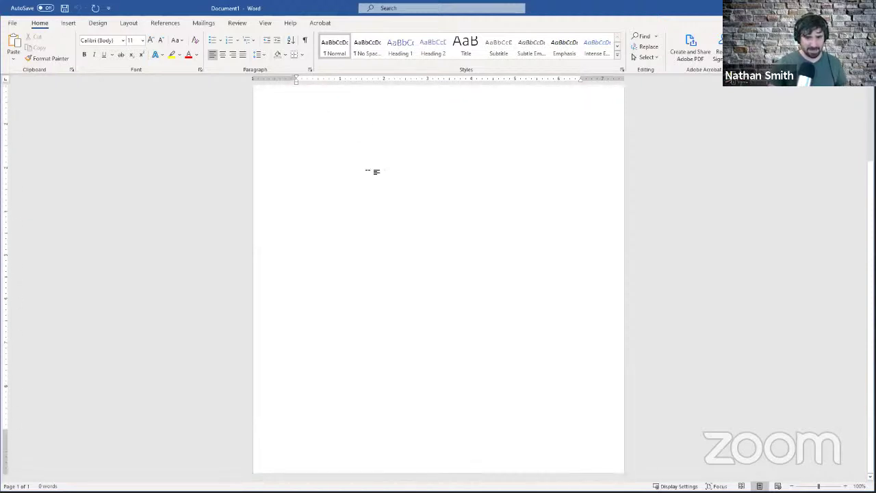
pyautogui.scroll(1, 373, 170)
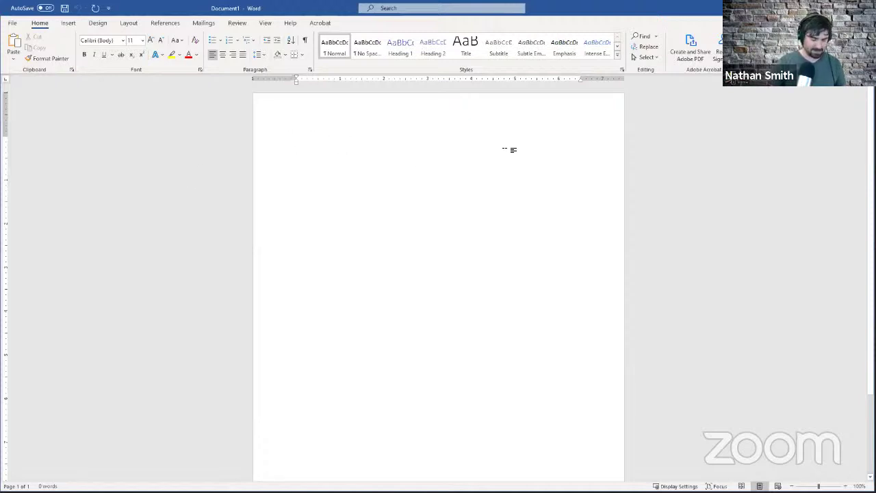
# - Write "It was a dark and stormy night. Well, actually, It wasn't all that dark. It" at the start of the document
pyautogui.write('It was')
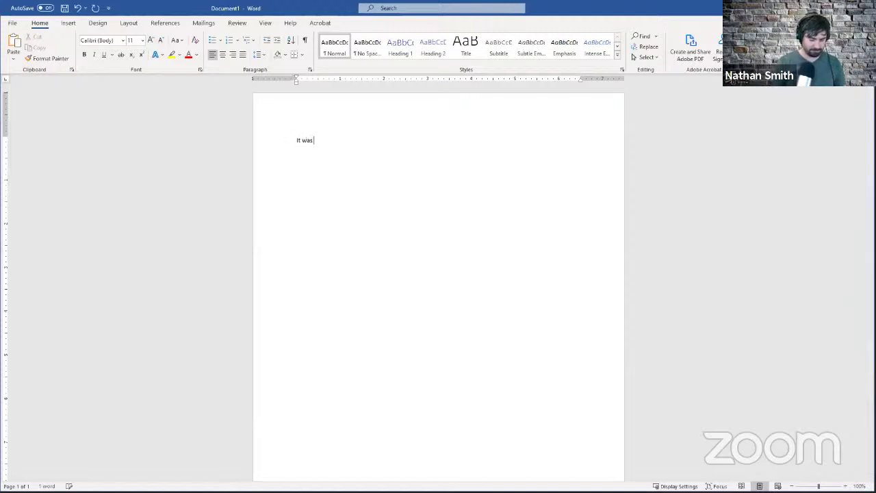
pyautogui.write(' a dark and s')
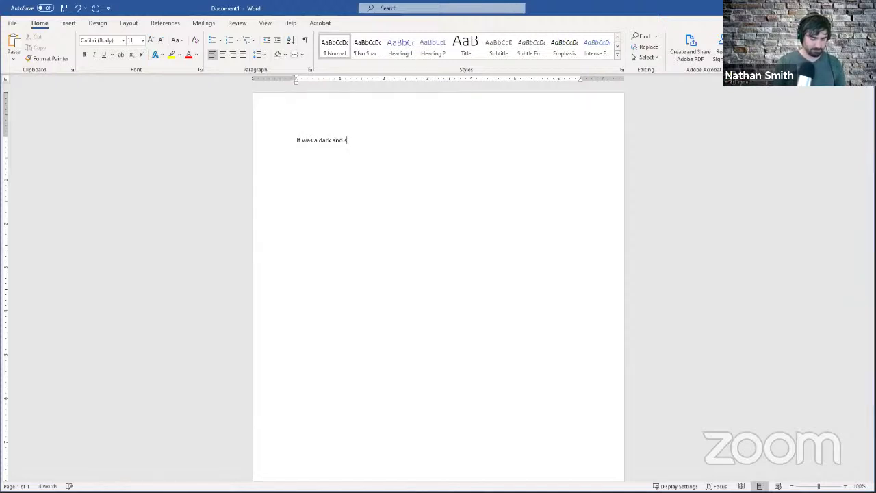
pyautogui.write("tormy night. Well, actually, It wasn't all that dark. It")
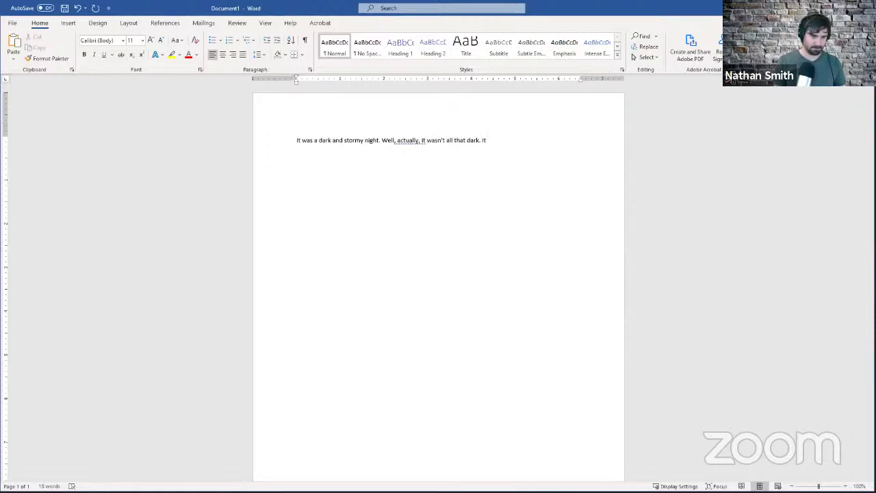
# - Continue the paragraph with "was half past noon, after all, which is not typically a terribly dark time of"
pyautogui.write(' was')
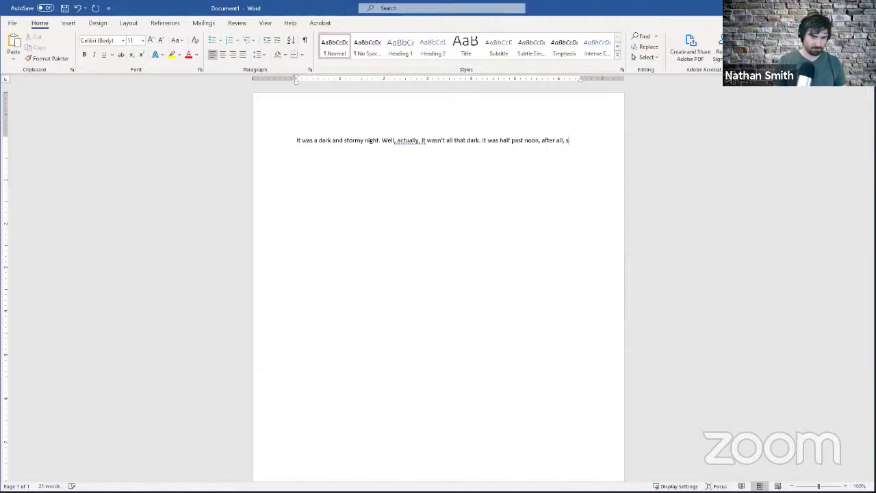
pyautogui.write('h al')
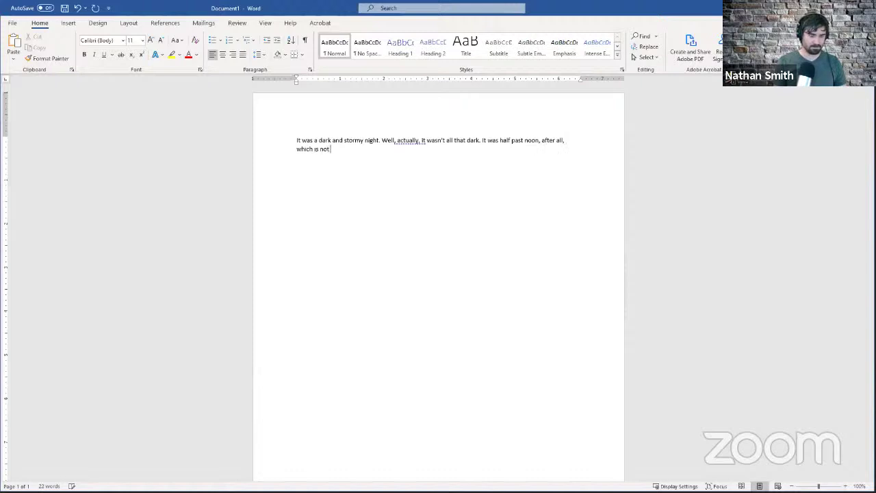
pyautogui.write('ly a terribly dark')
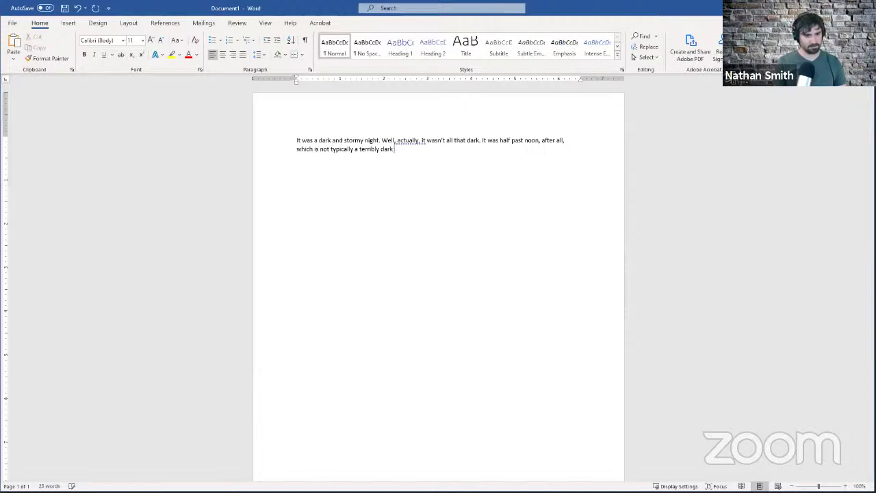
pyautogui.write('time of')
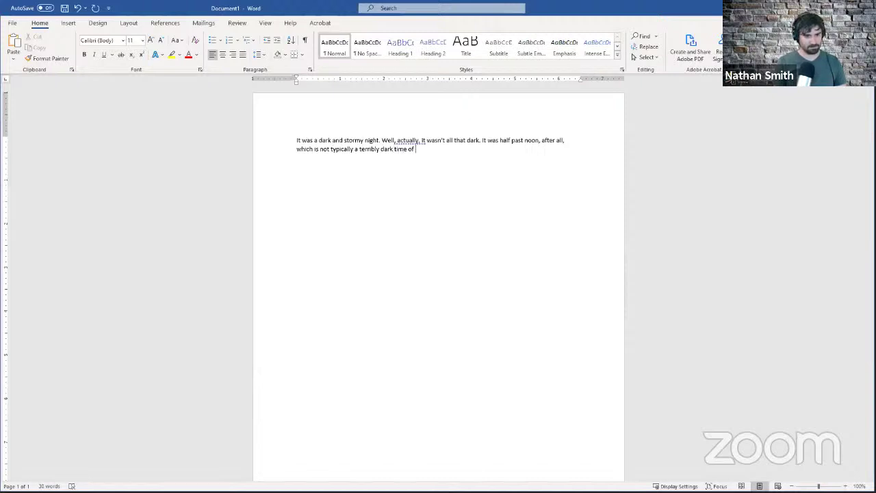
# - Continue the first paragraph with "day. Which I guess means it wasn't night. And come to think of it, there wasn't a"
pyautogui.write(' day. Which ')
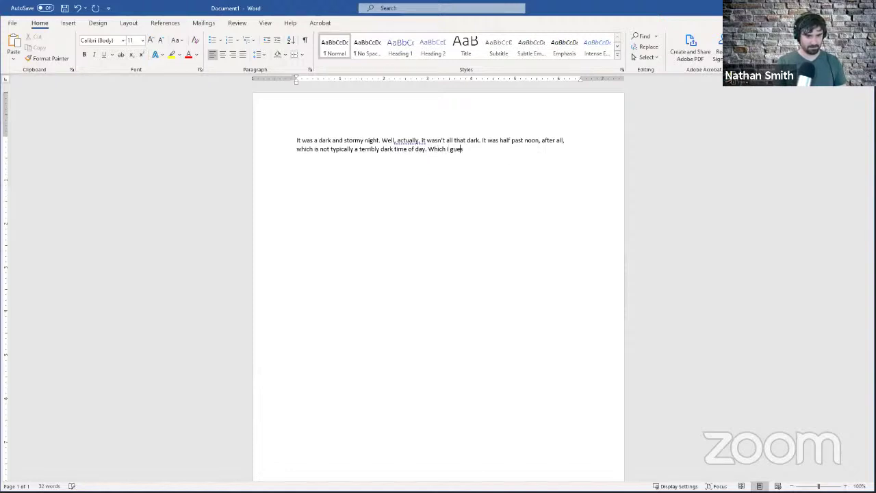
pyautogui.write("I guess means it wasn't night. And come to think")
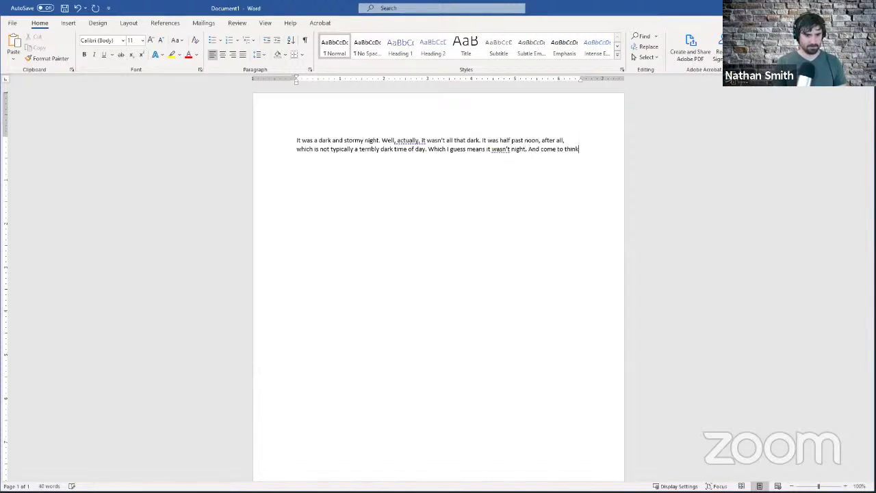
pyautogui.write(" of it. there wasn't a")
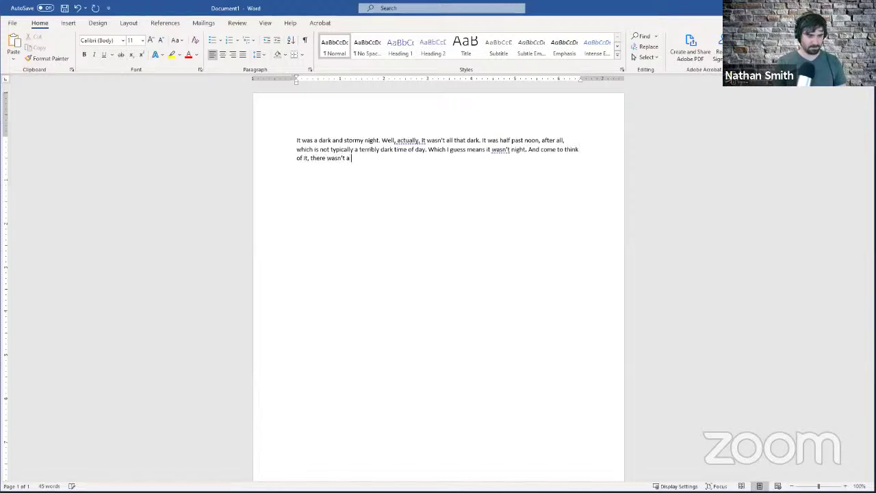
# - Finish the first paragraph with "cloud in the sky! So... not stormy at all, I suppose."
pyautogui.write('he sky')
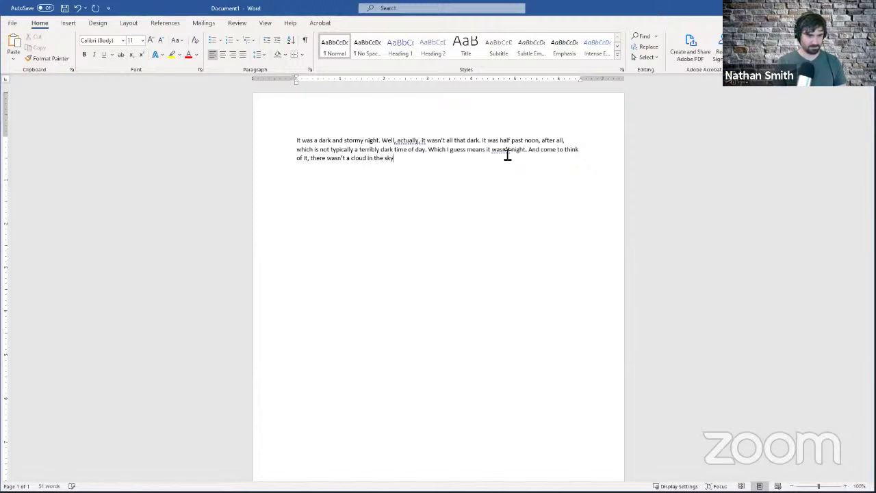
pyautogui.write('! So... not stormy at all, ')
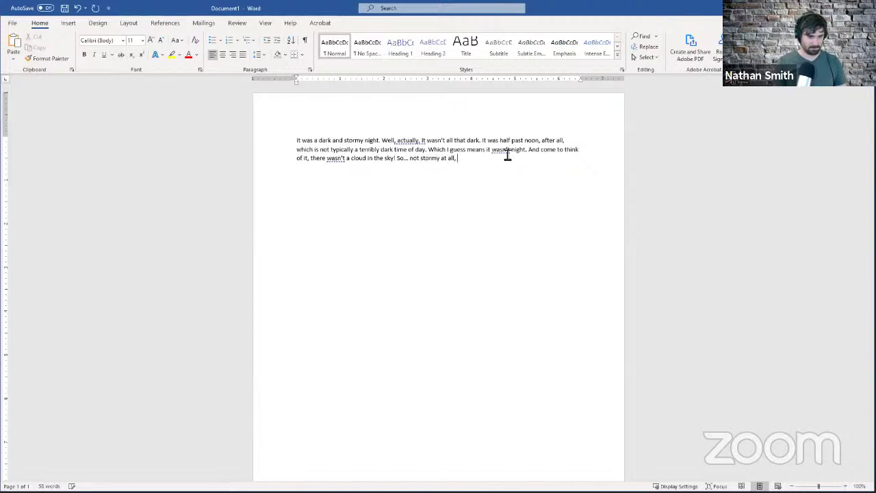
pyautogui.write('I suppose.')
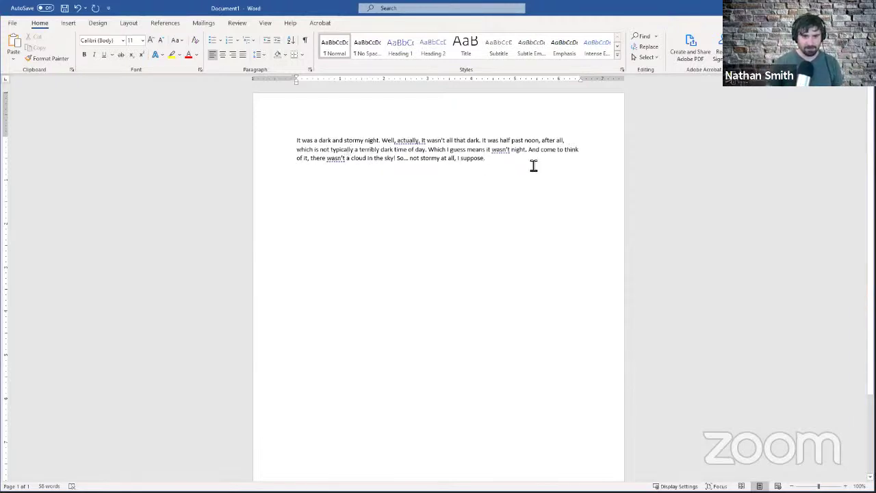
# - Add a second paragraph below the story text reading "This is a different paragraph."
pyautogui.press('Return')
pyautogui.write('Th')
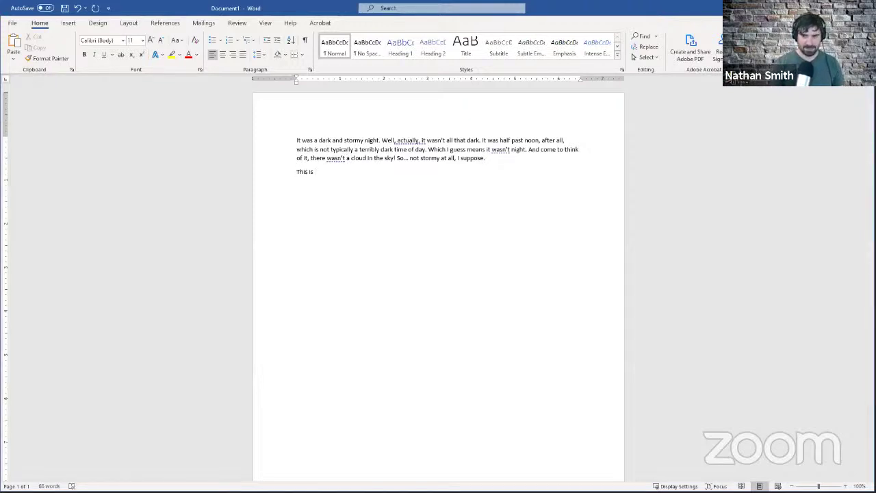
pyautogui.write('is is')
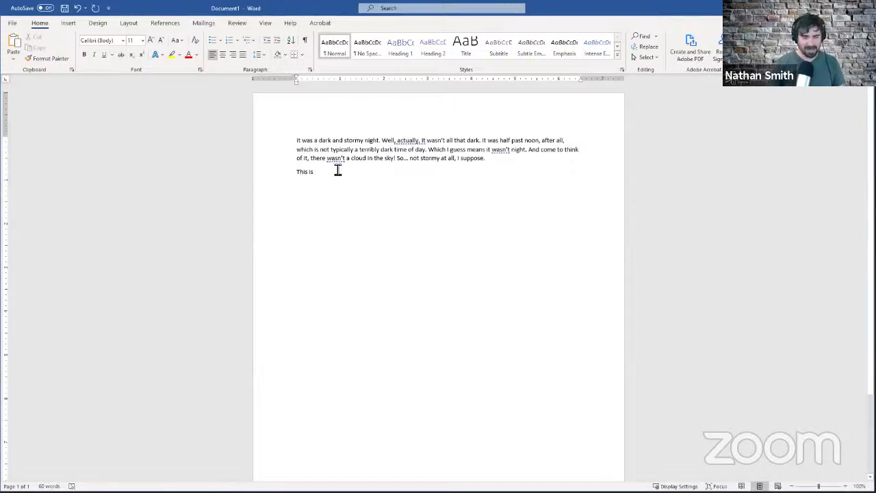
pyautogui.write('a different paragraph.')
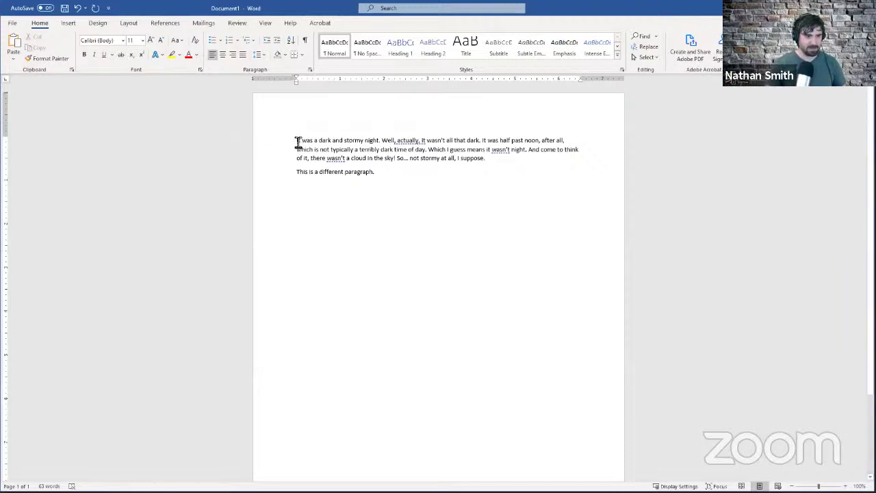
# - Select the opening sentence "It was a dark and stormy night." in the first paragraph
pyautogui.moveTo(298, 144); pyautogui.dragTo(385, 144)
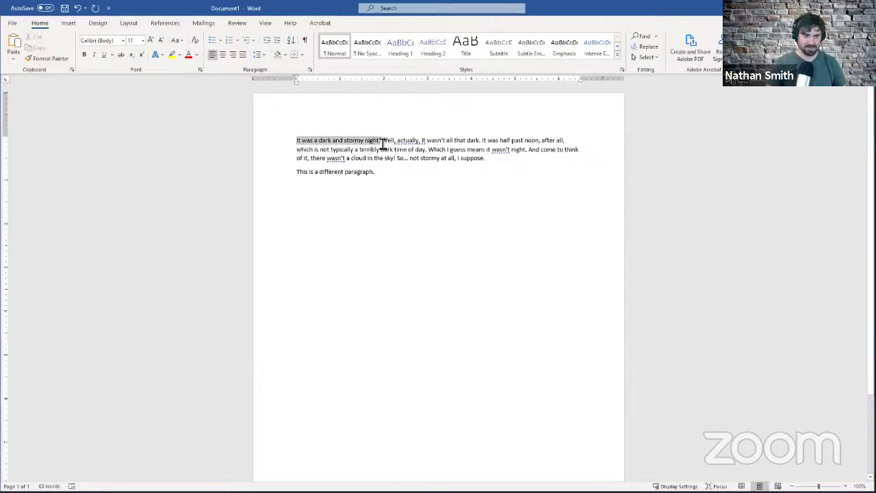
pyautogui.click(306, 142)
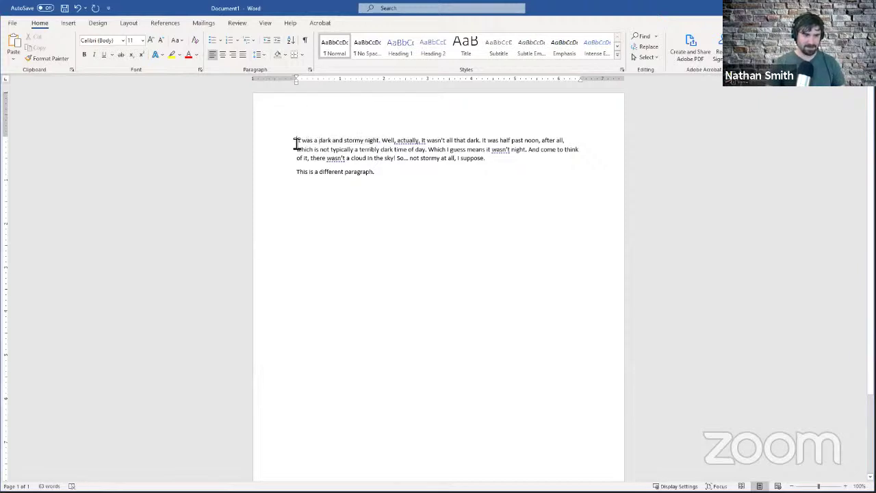
pyautogui.moveTo(297, 143); pyautogui.dragTo(383, 146)
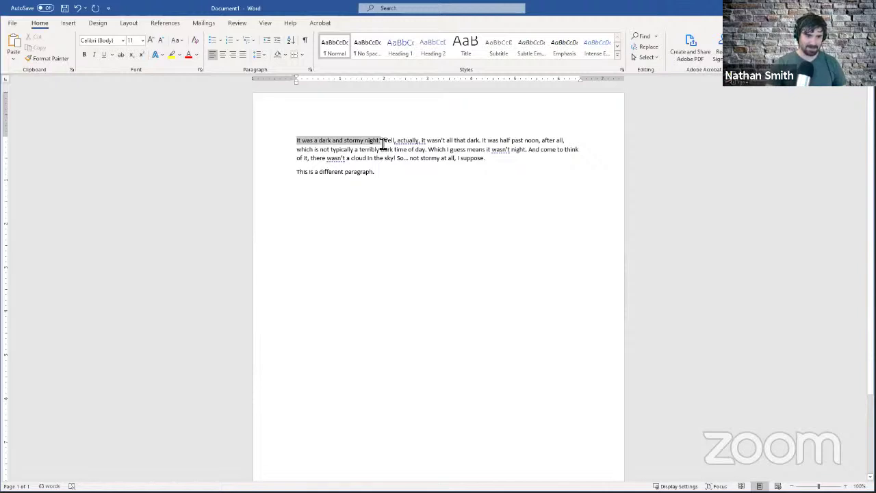
pyautogui.moveTo(383, 145); pyautogui.dragTo(383, 145)
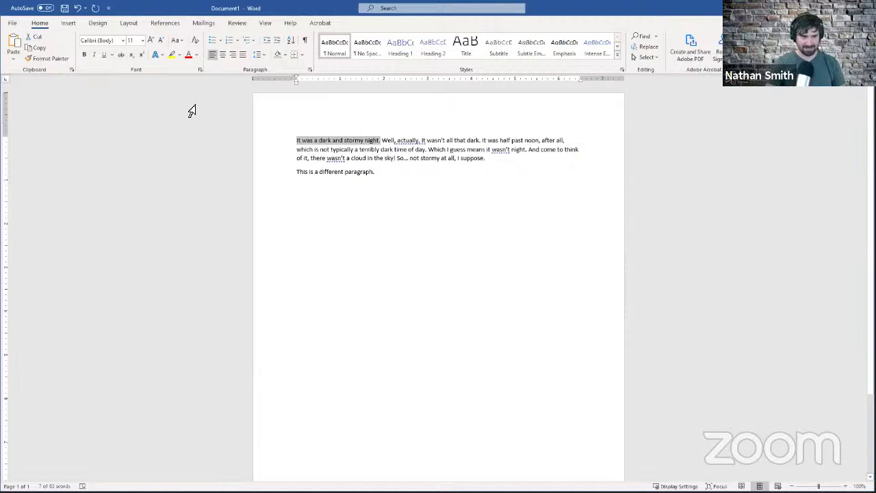
# - Preview the available fonts on the selected opening sentence and apply Harlow Solid Italic to it
pyautogui.click(123, 42)
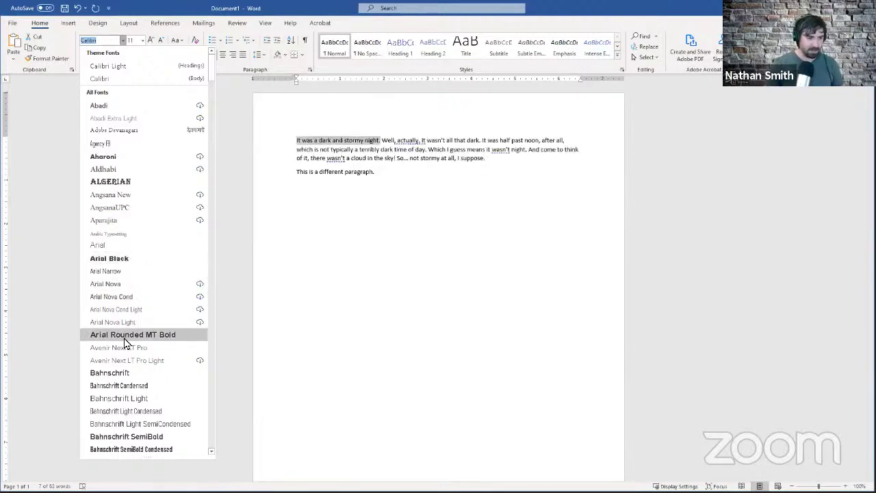
pyautogui.scroll(-4, 134, 399)
pyautogui.scroll(-2, 134, 393)
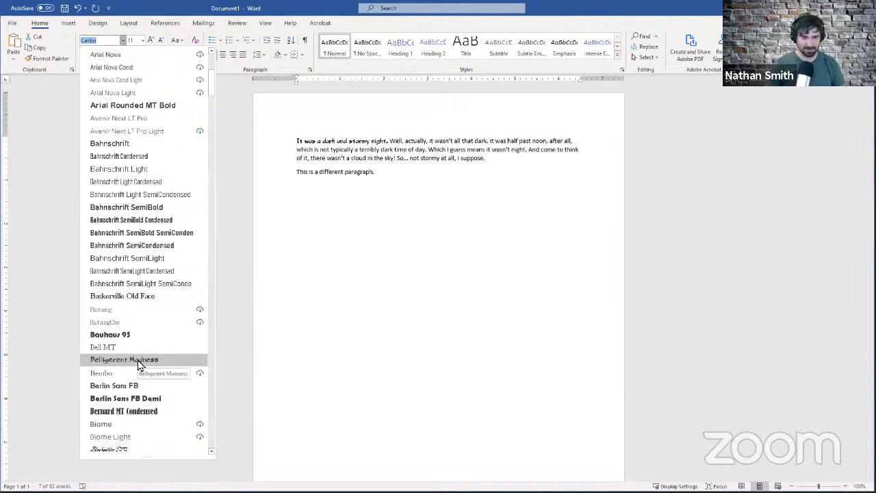
pyautogui.scroll(-8, 138, 364)
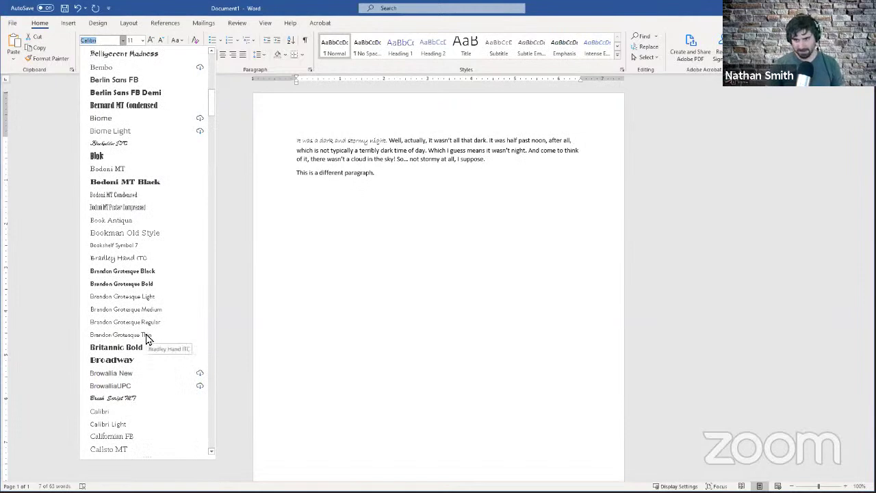
pyautogui.scroll(-4, 141, 343)
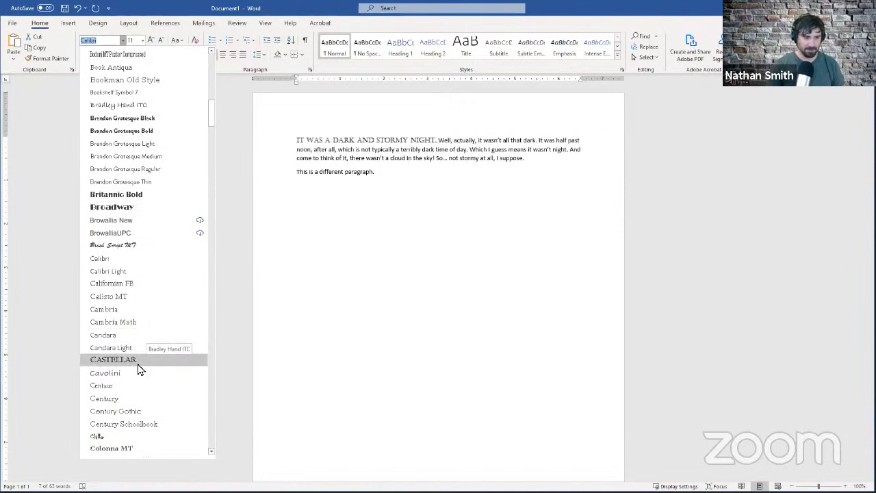
pyautogui.scroll(-2, 145, 370)
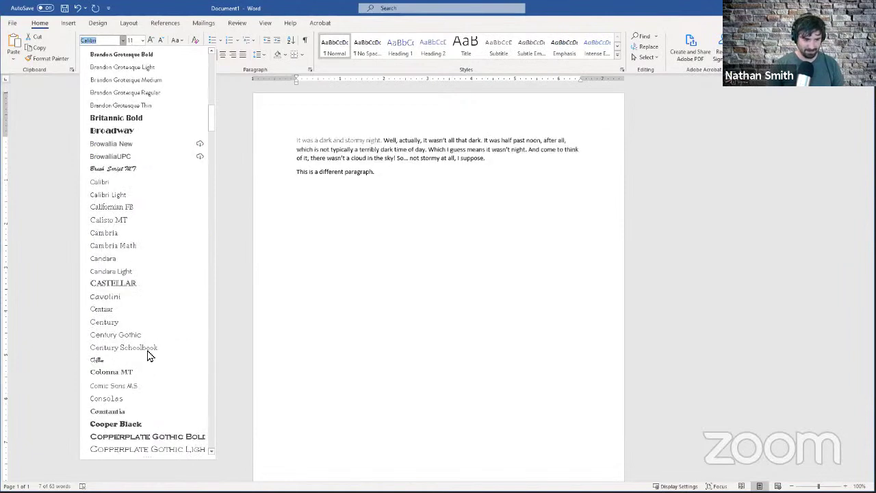
pyautogui.scroll(-1, 151, 400)
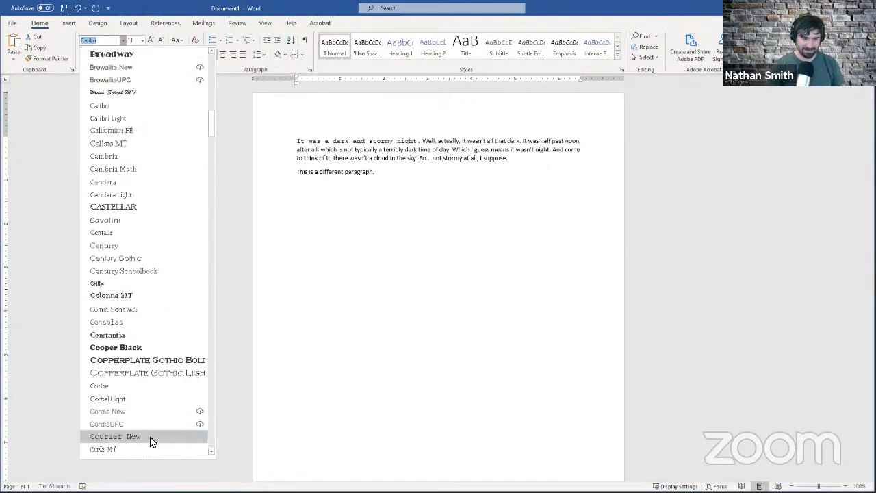
pyautogui.scroll(-2, 151, 438)
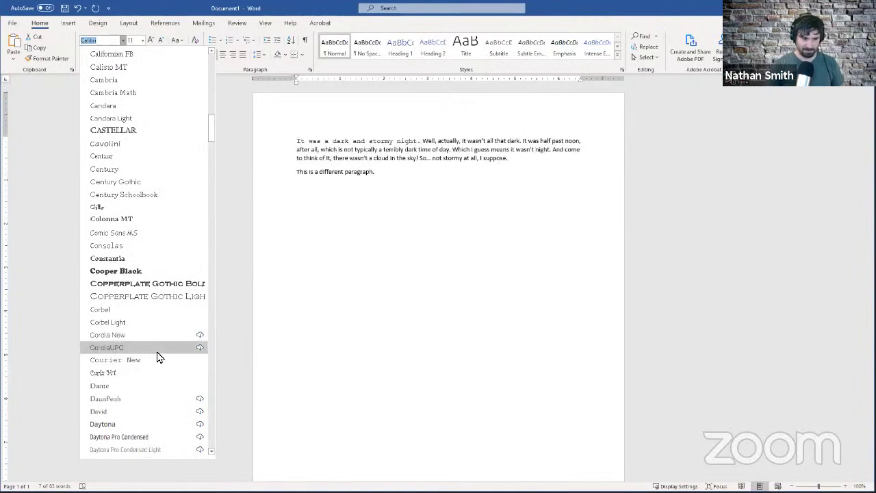
pyautogui.scroll(-2, 151, 370)
pyautogui.scroll(-4, 140, 419)
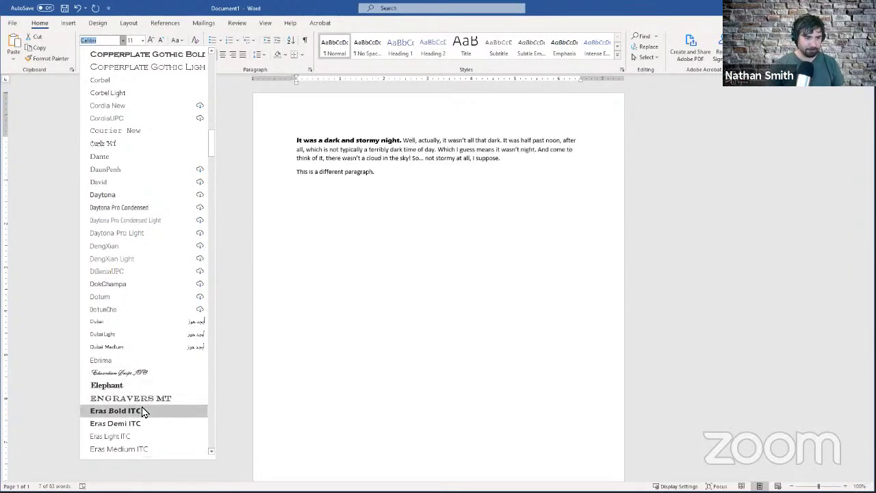
pyautogui.scroll(-4, 144, 411)
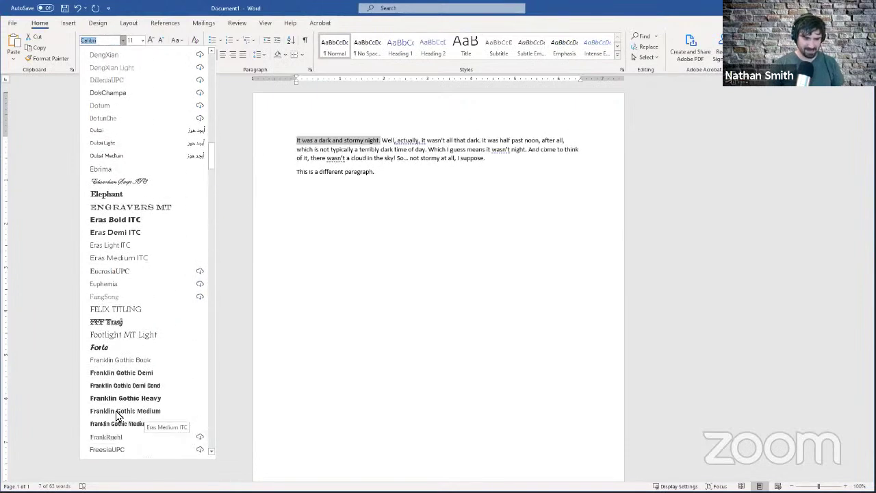
pyautogui.scroll(-4, 130, 399)
pyautogui.scroll(-5, 131, 399)
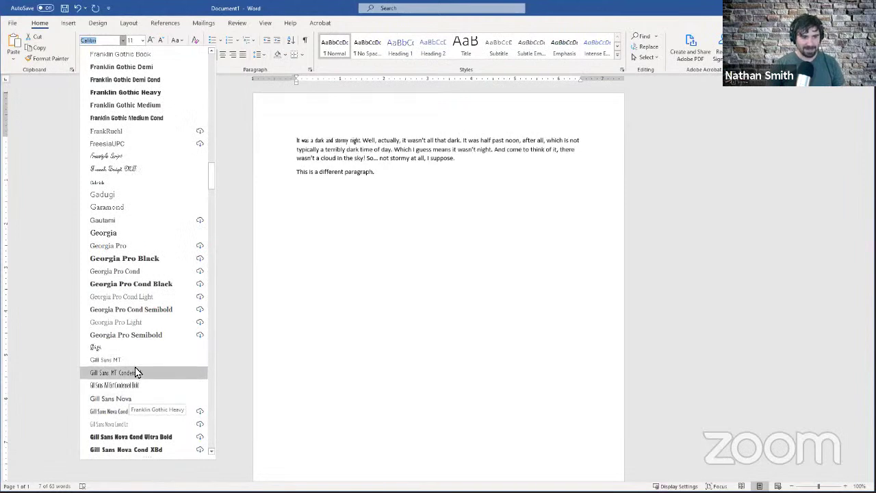
pyautogui.scroll(-2, 142, 390)
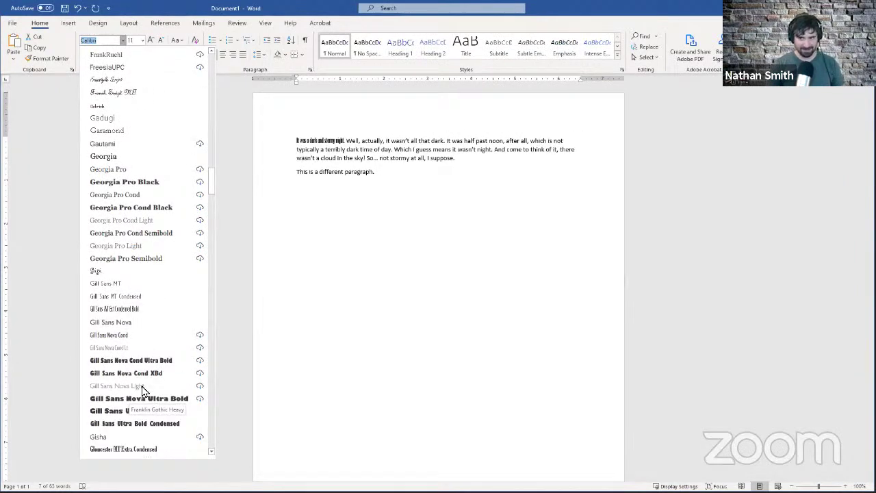
pyautogui.scroll(-7, 142, 390)
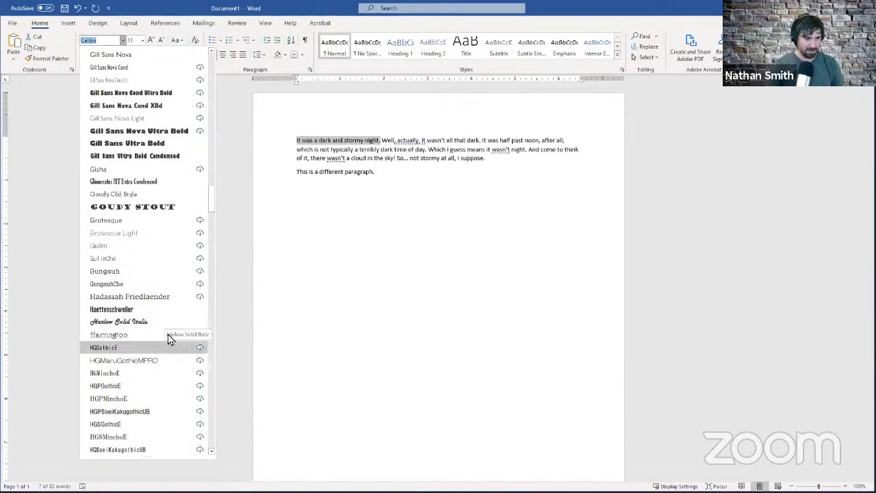
pyautogui.click(169, 322)
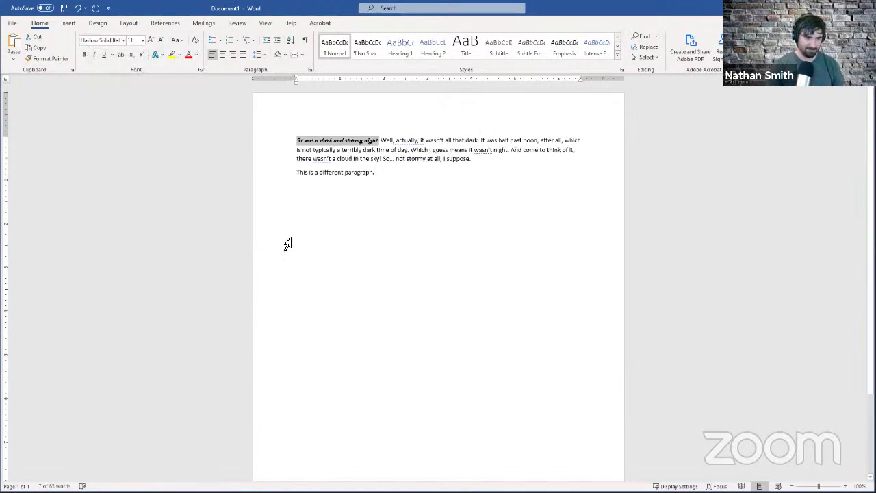
# - Change the font of the selected opening sentence to Arial
pyautogui.click(123, 44)
pyautogui.scroll(-3, 137, 205)
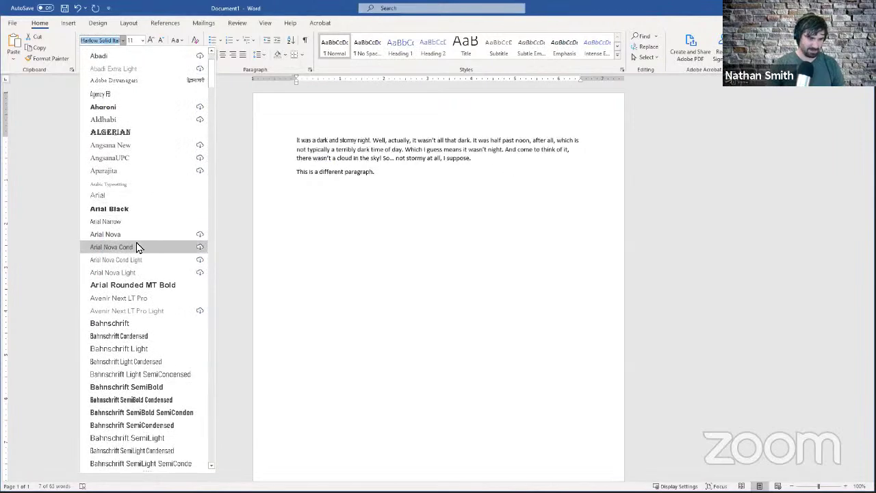
pyautogui.click(166, 198)
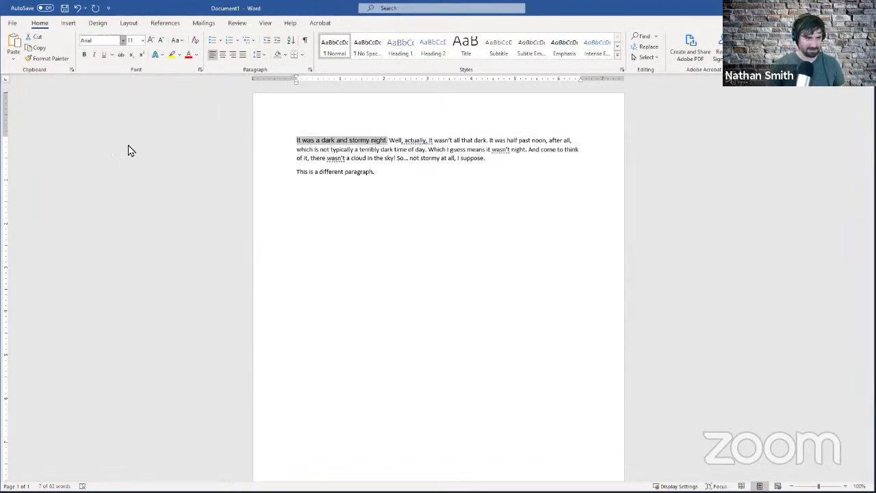
# - Set the font of the selected opening sentence to Times New Roman by entering the font's name
pyautogui.hotkey('ctrl', 'shift', 'f')
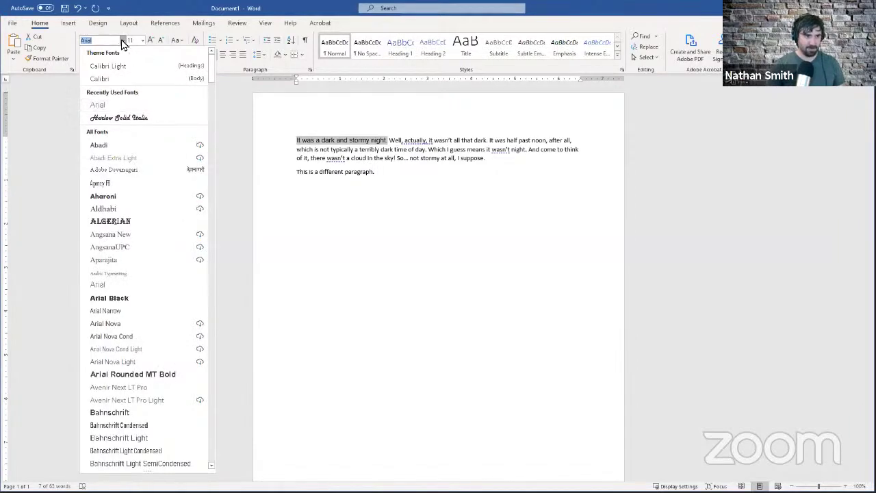
pyautogui.click(123, 41)
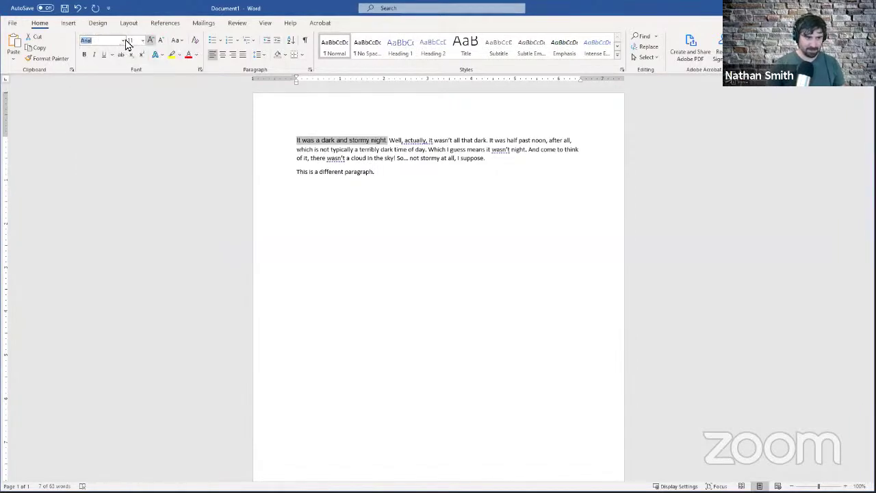
pyautogui.click(123, 41)
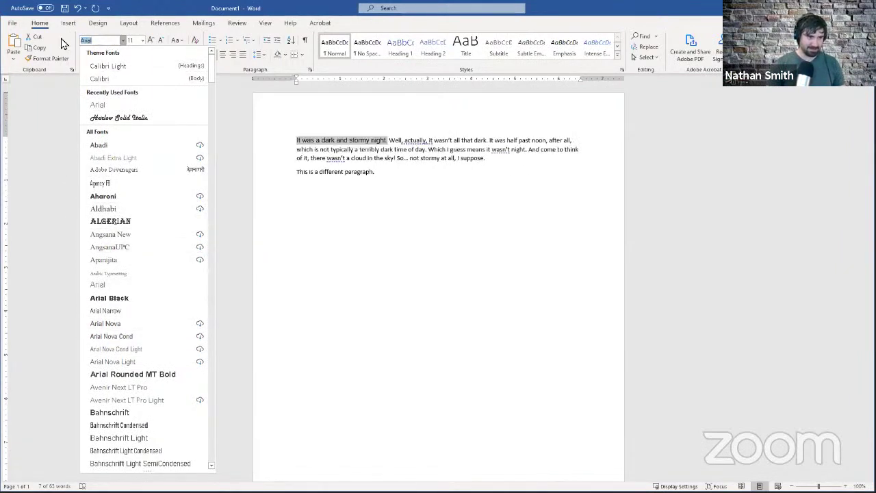
pyautogui.write('Tahoma')
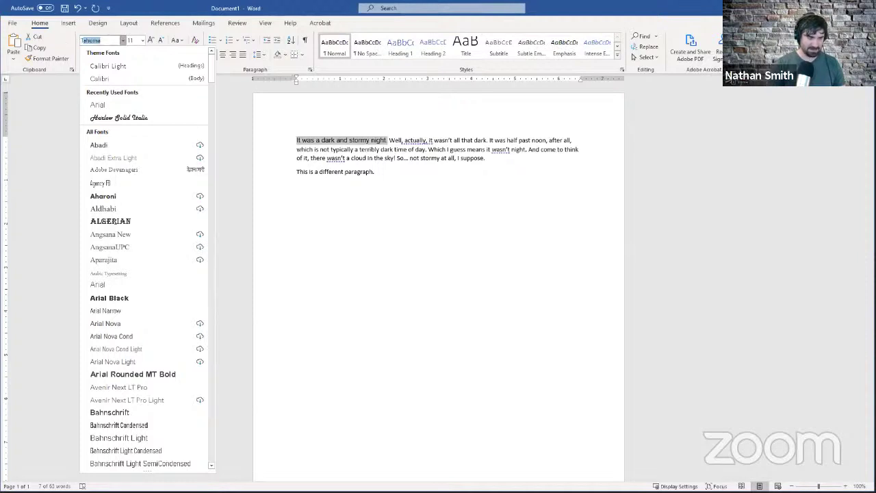
pyautogui.write('Times')
pyautogui.press('End')
pyautogui.press('Return')
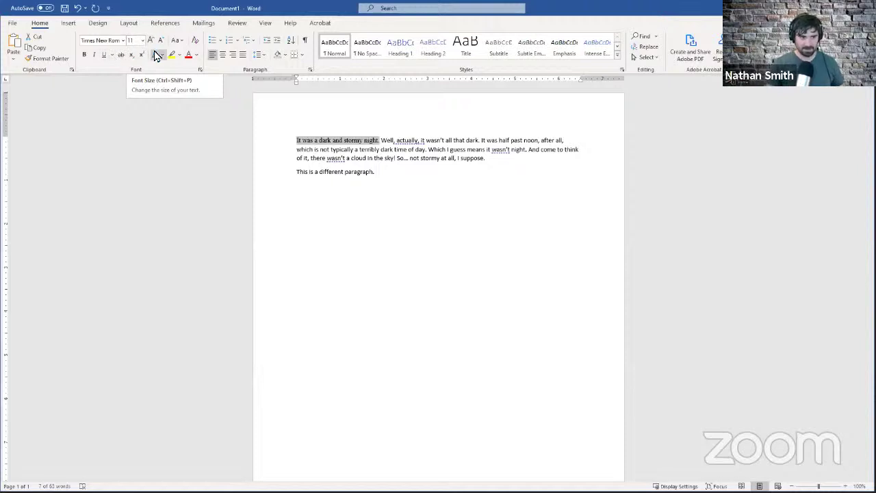
# - Set the font size of the selected opening sentence to 22
pyautogui.click(143, 42)
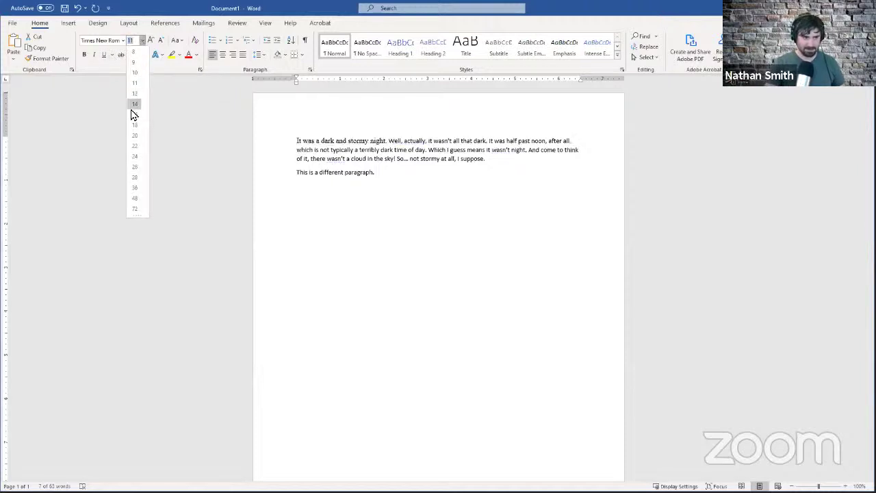
pyautogui.click(135, 149)
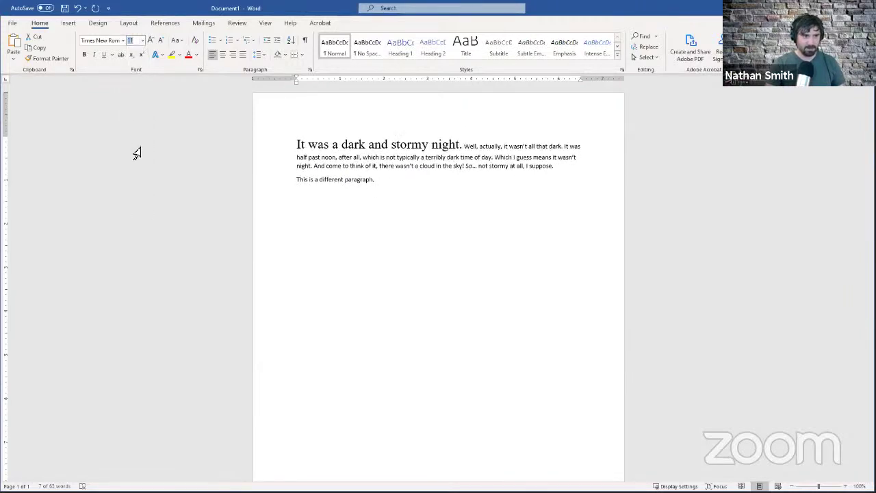
# - Set the font size of the selected opening sentence to 23
pyautogui.click(142, 40)
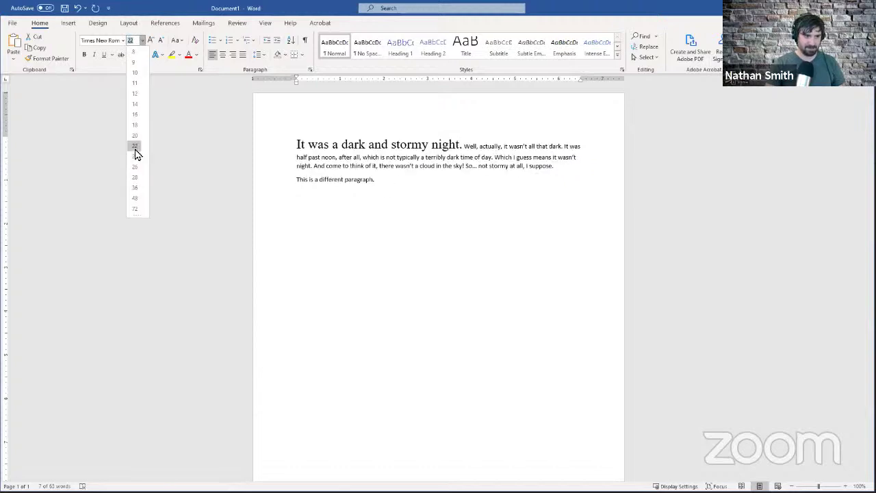
pyautogui.click(136, 148)
pyautogui.click(140, 41)
pyautogui.write('23')
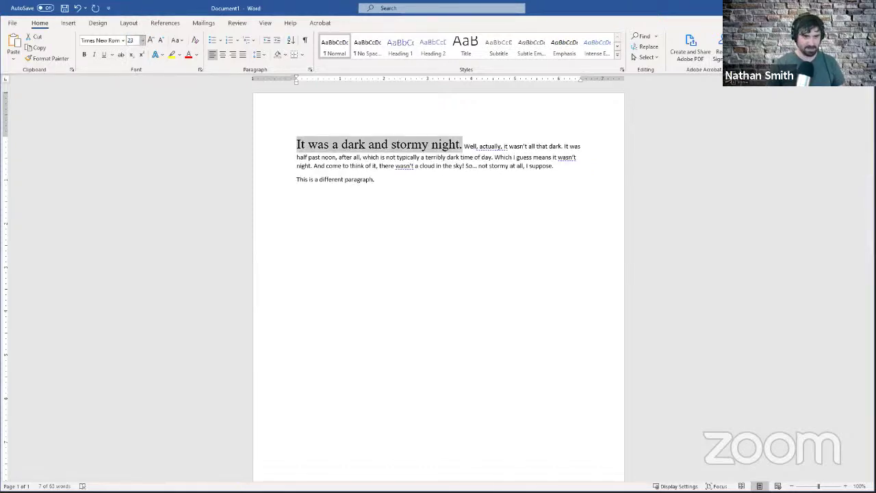
pyautogui.press('Return')
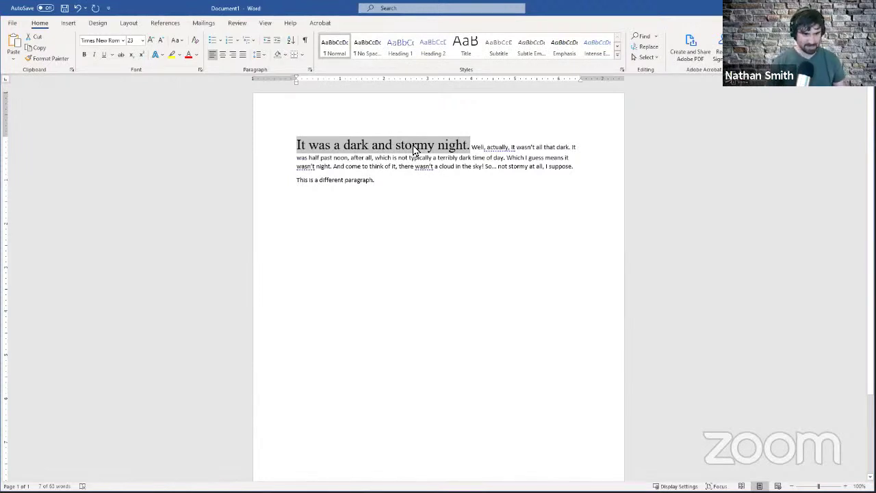
# - Increase the opening sentence's font size one increment to 24, and decrease it one increment to 22
pyautogui.click(152, 41)
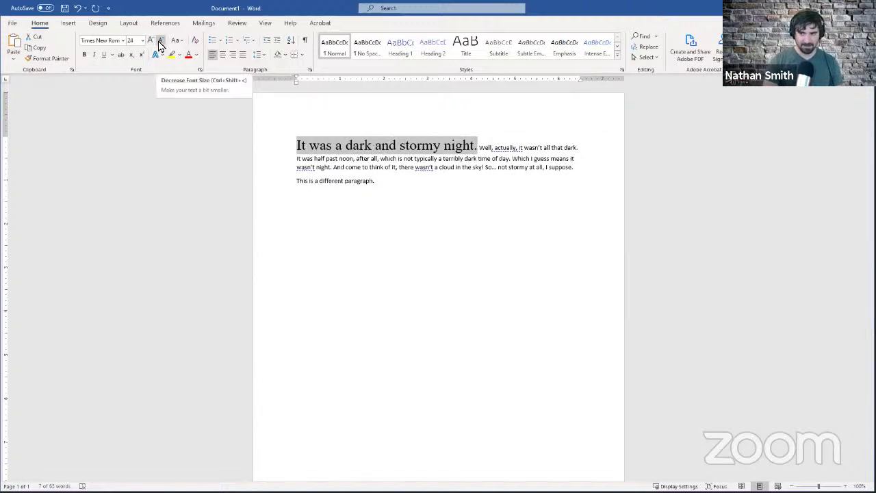
pyautogui.click(159, 43)
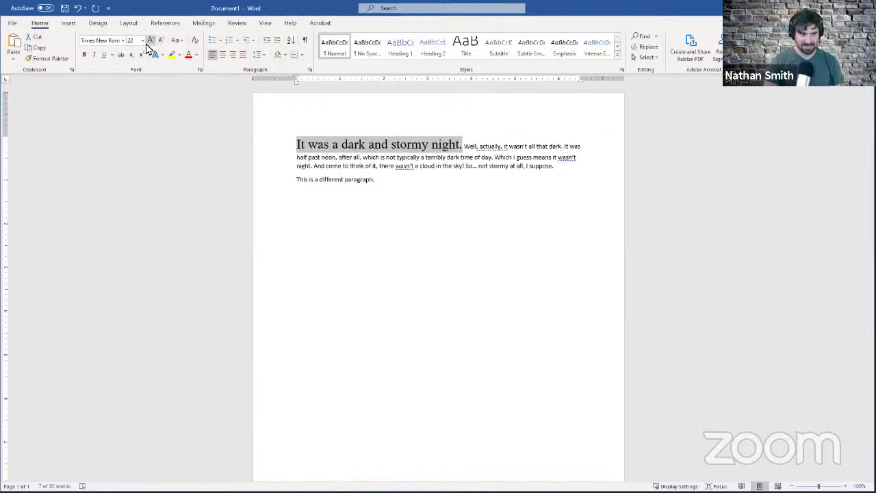
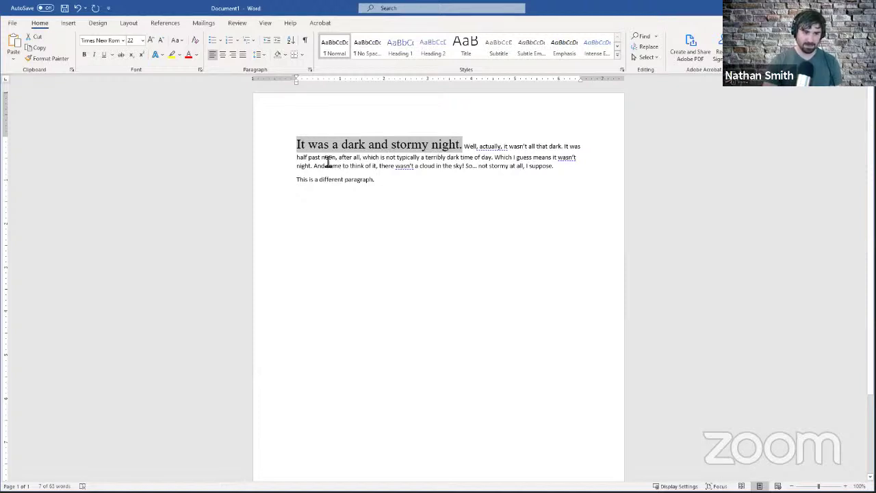
pyautogui.click(328, 161)
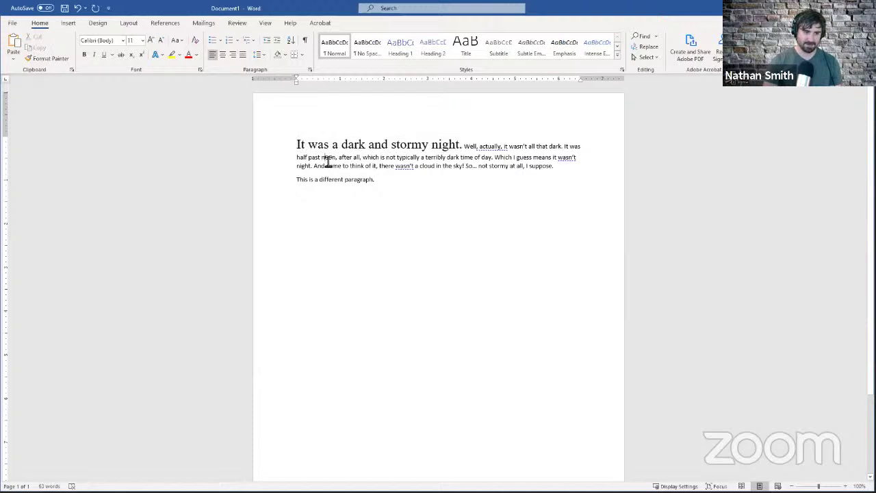
pyautogui.doubleClick(328, 158)
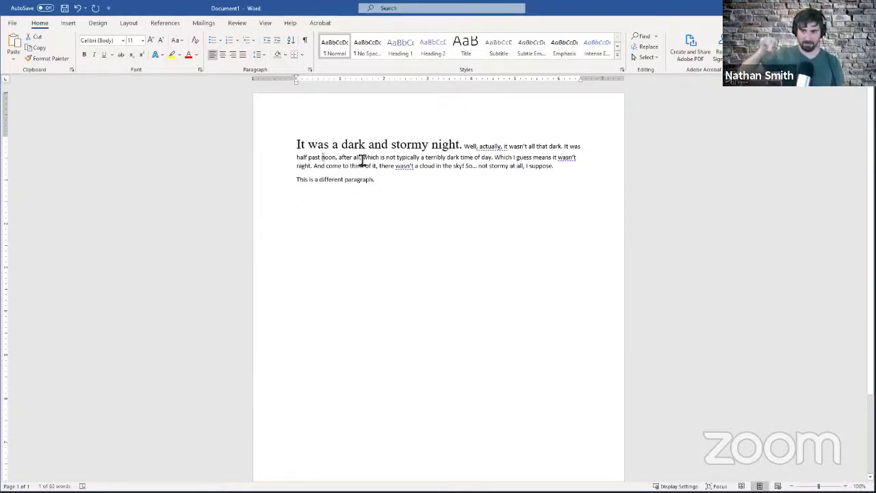
pyautogui.click(422, 145)
pyautogui.click(439, 146)
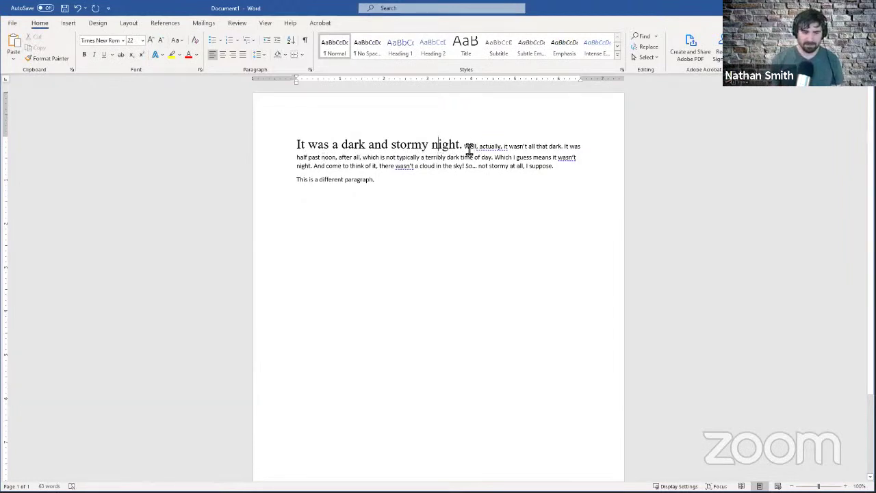
pyautogui.moveTo(461, 146); pyautogui.dragTo(390, 147)
pyautogui.click(396, 146)
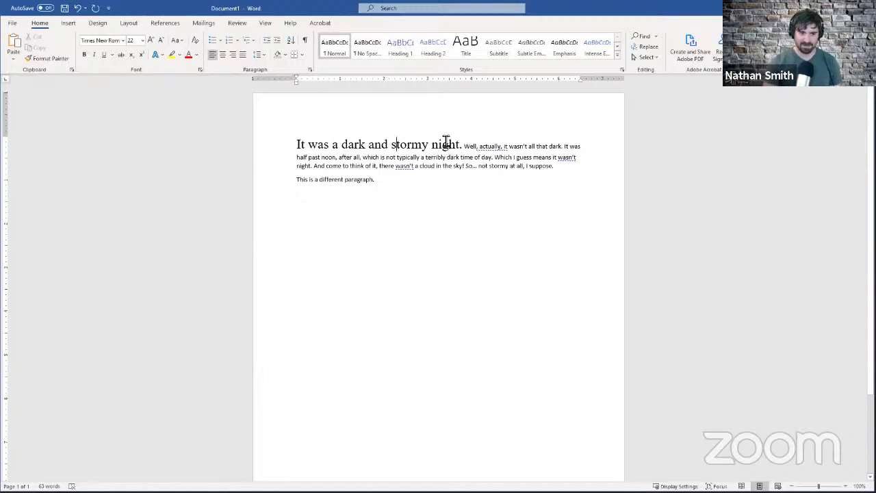
pyautogui.click(335, 161)
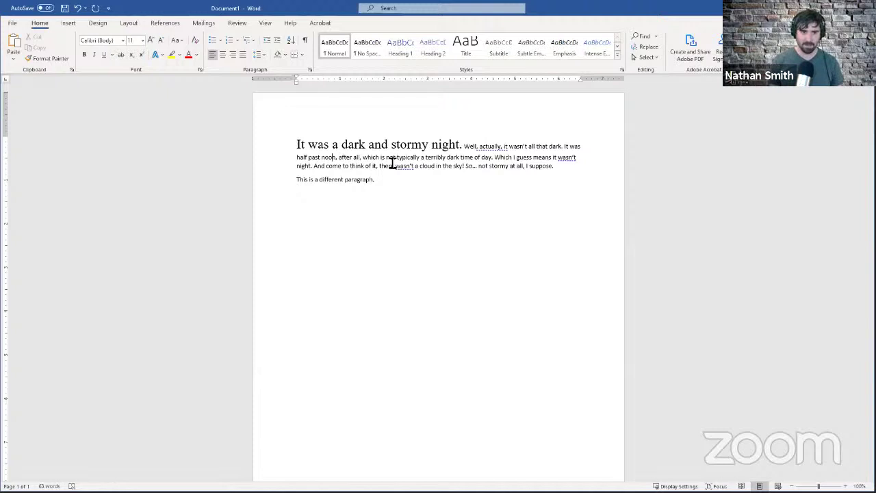
pyautogui.moveTo(463, 145); pyautogui.dragTo(283, 151)
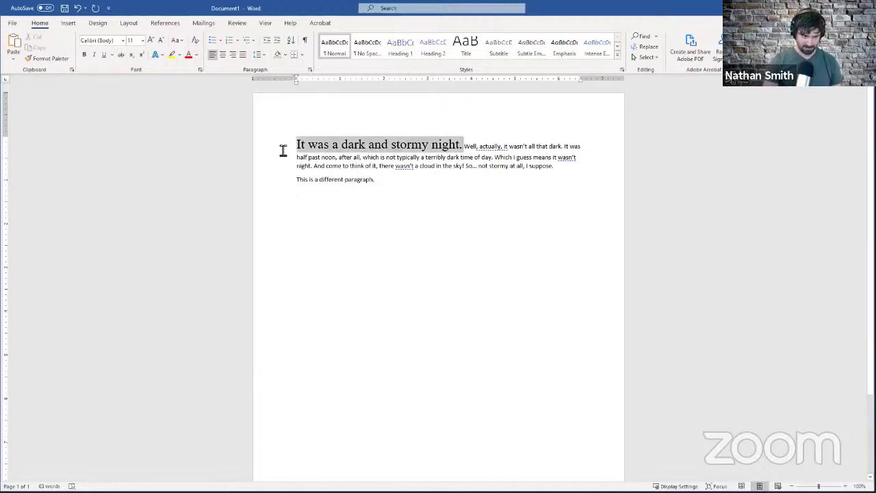
pyautogui.click(463, 146)
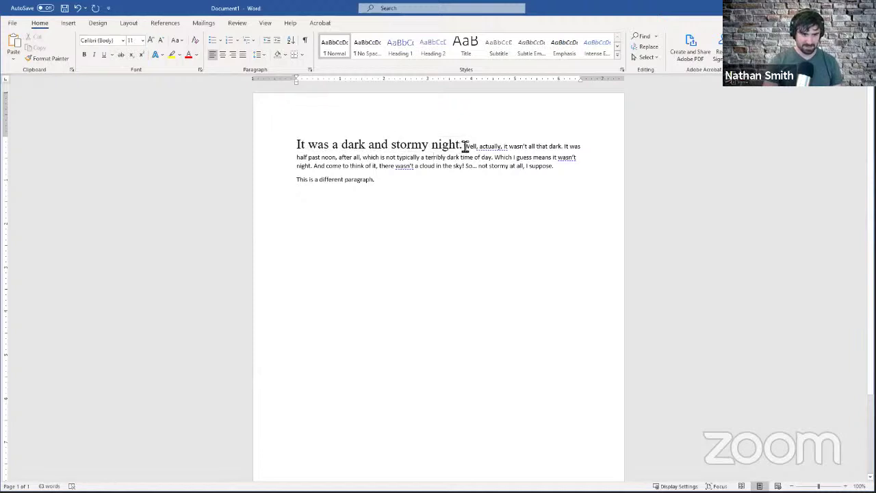
pyautogui.moveTo(465, 146); pyautogui.dragTo(301, 151)
pyautogui.click(462, 146)
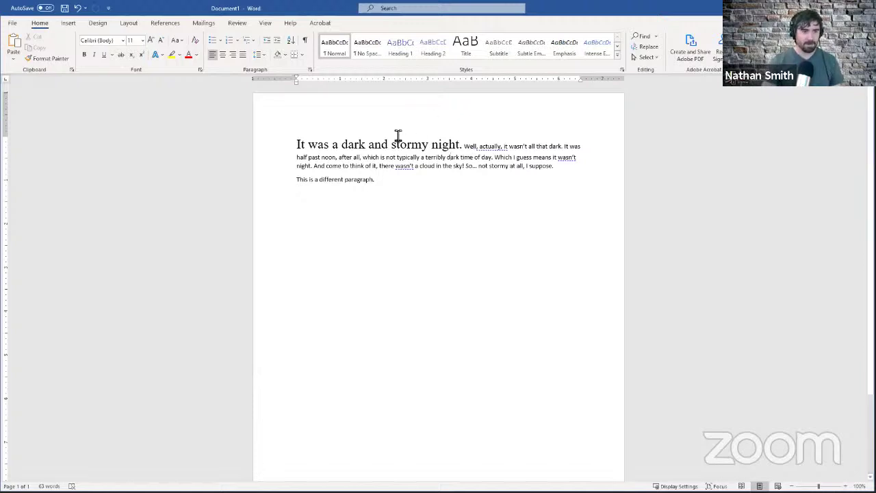
# - Select the opening sentence and change its case to lowercase and from there to uppercase
pyautogui.moveTo(464, 146); pyautogui.dragTo(291, 149)
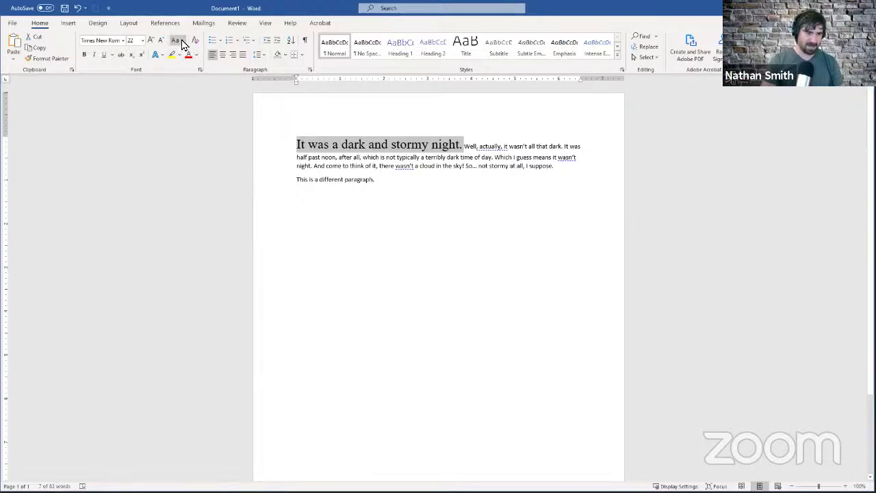
pyautogui.click(182, 43)
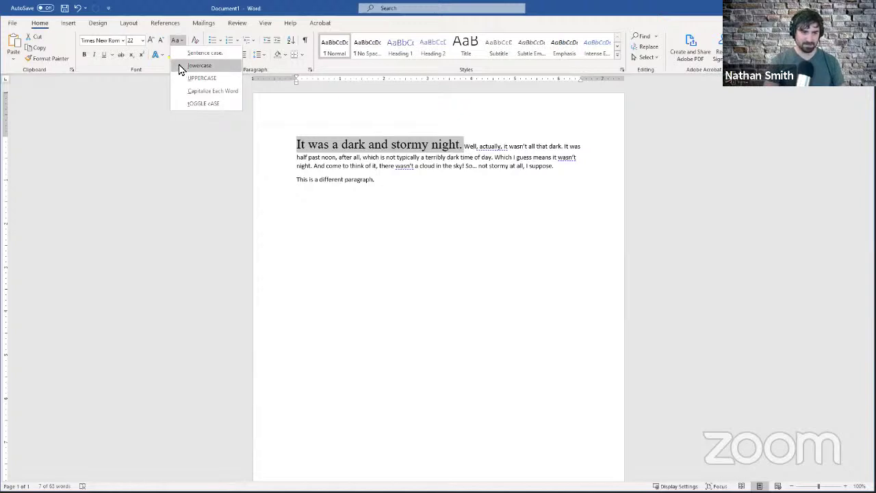
pyautogui.click(181, 67)
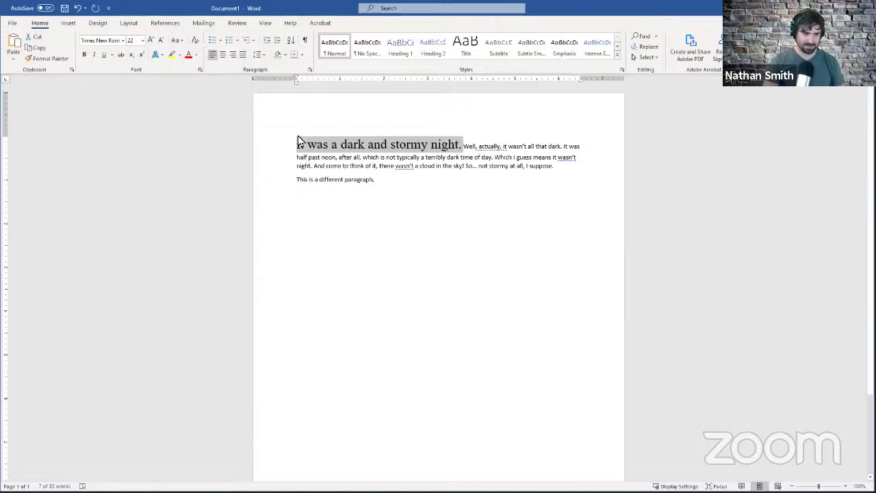
pyautogui.click(178, 40)
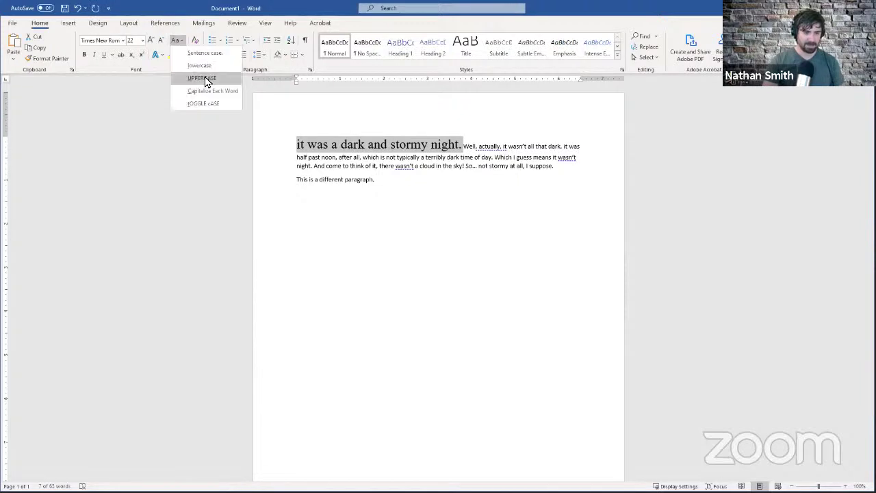
pyautogui.click(208, 81)
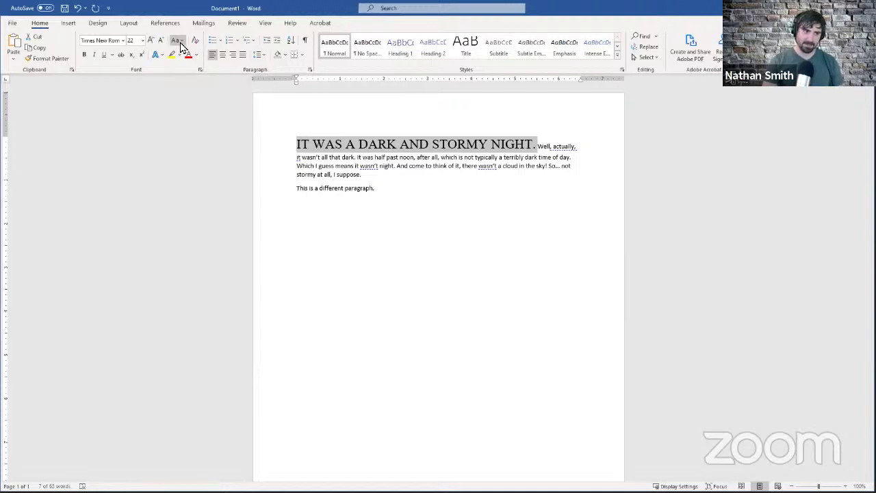
# - Change the case of the selected opening sentence to Capitalize Each Word
pyautogui.click(181, 42)
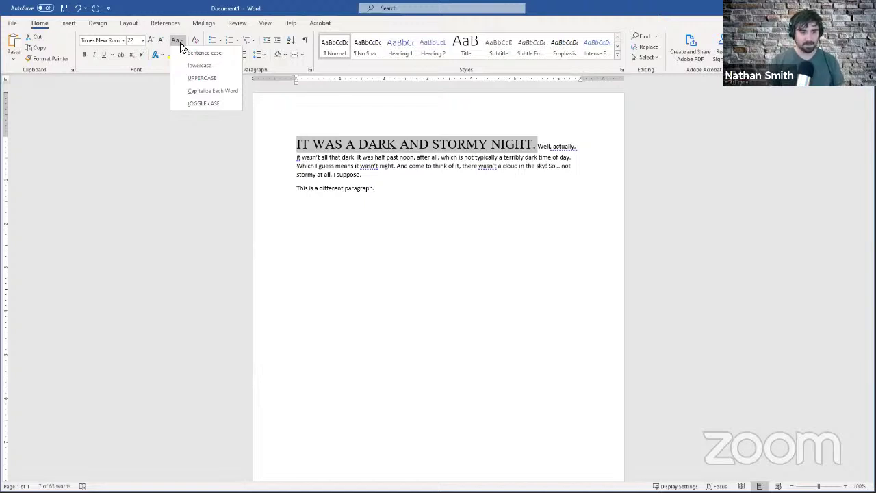
pyautogui.click(195, 91)
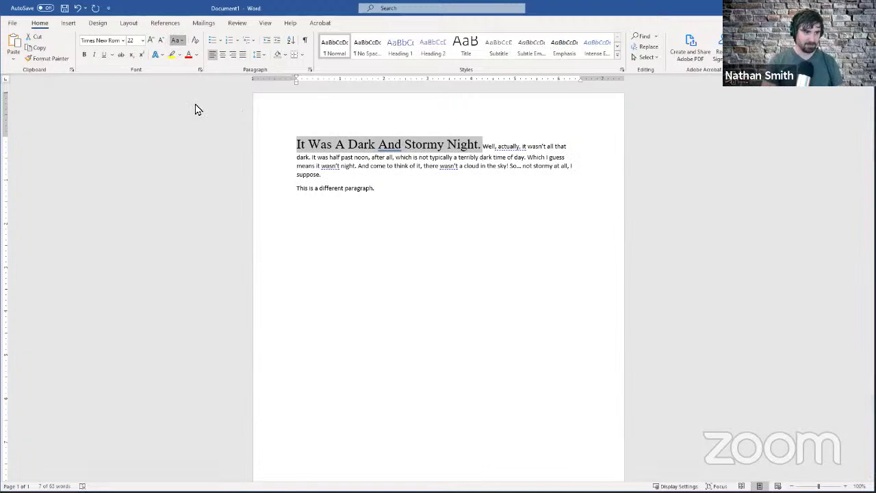
# - Apply toggle case to the selected opening sentence and return it to sentence case
pyautogui.hotkey('alt', 'h')
pyautogui.press('7')
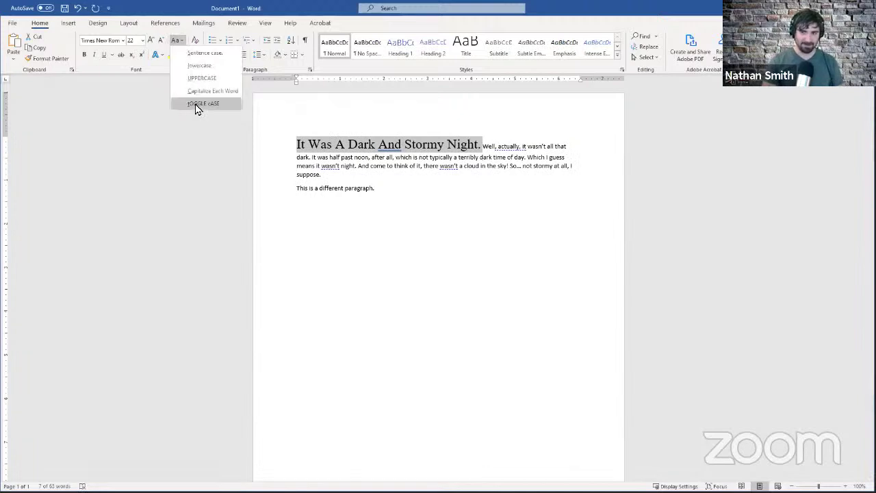
pyautogui.click(196, 107)
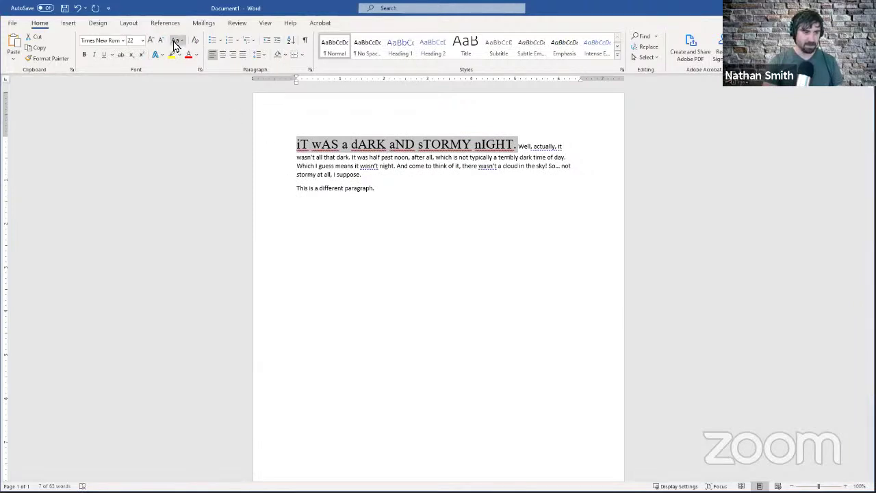
pyautogui.hotkey('shift', 'F3')
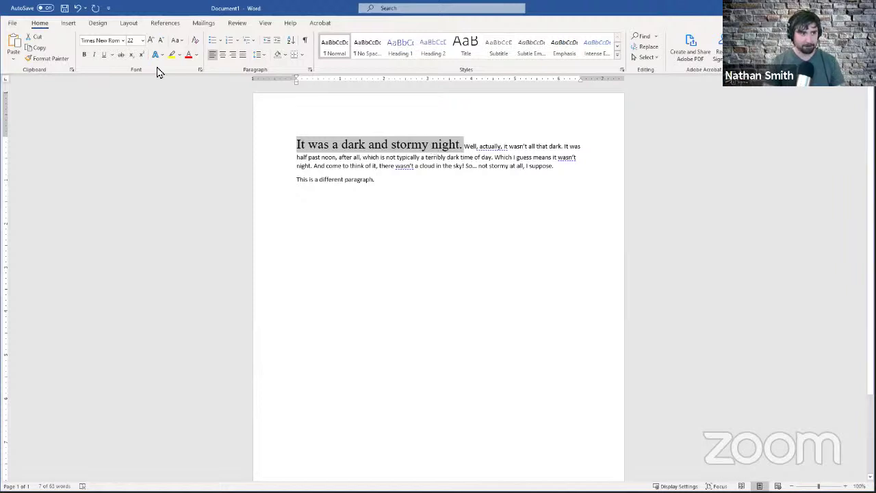
# - Turn bold, italic and underline on and off again, one after another, on the selected opening sentence
pyautogui.click(85, 57)
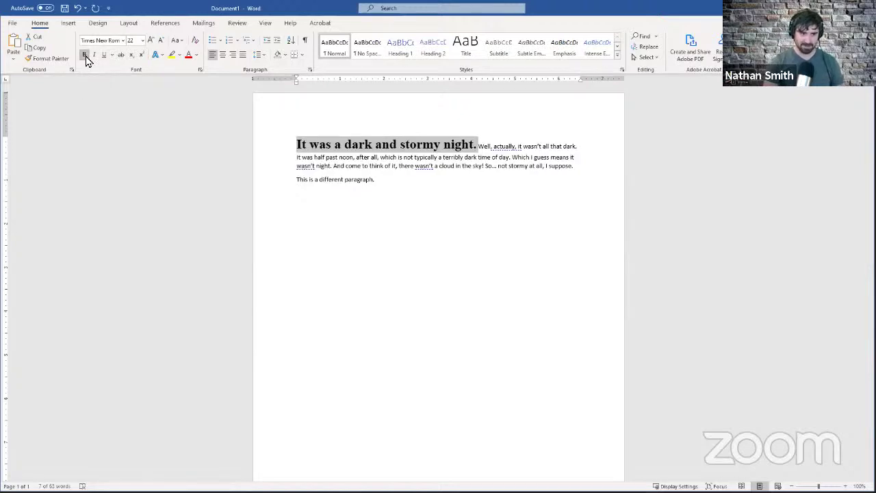
pyautogui.click(85, 56)
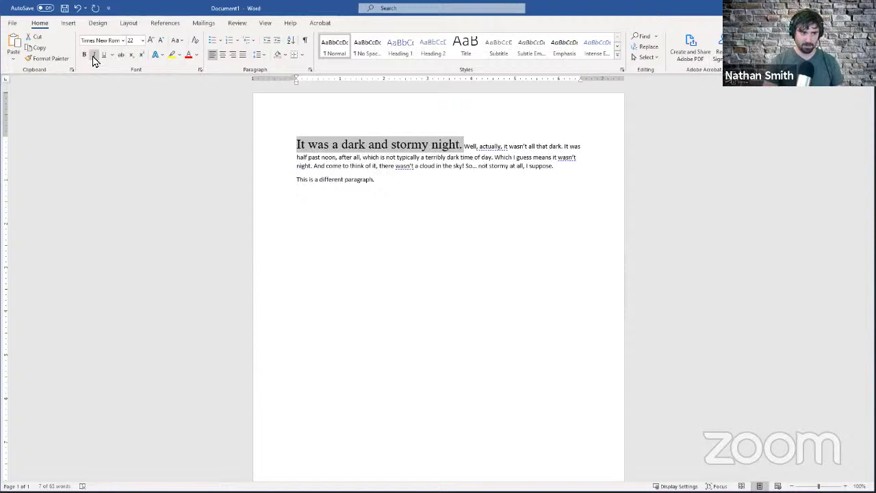
pyautogui.click(94, 56)
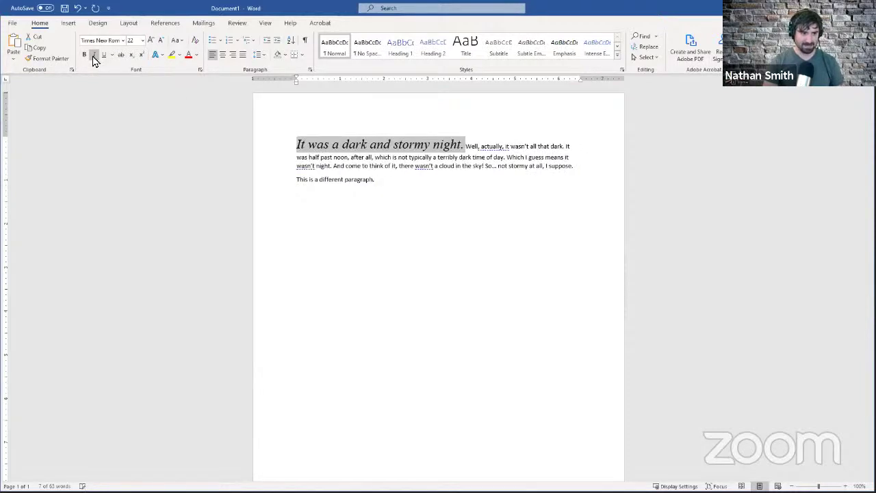
pyautogui.click(94, 56)
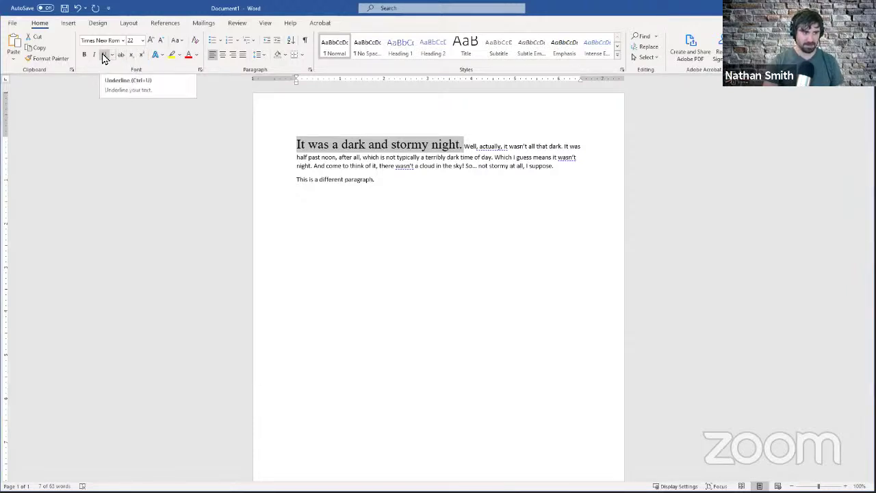
pyautogui.click(104, 57)
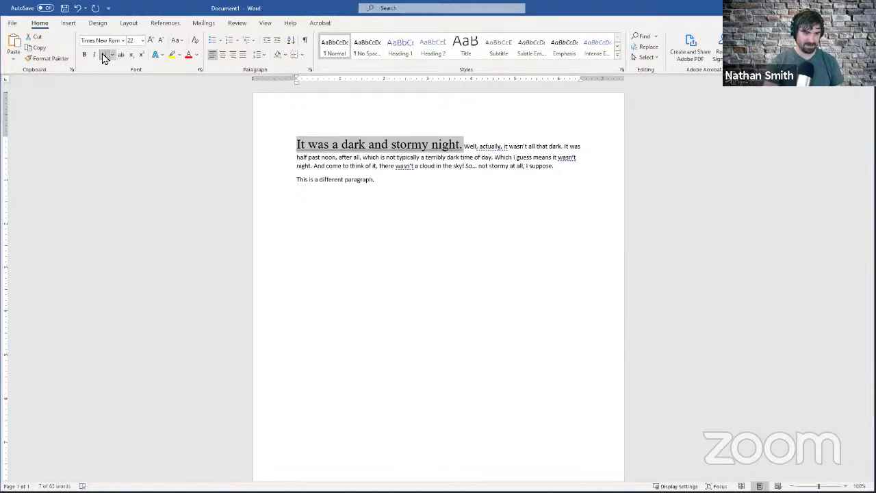
pyautogui.click(104, 57)
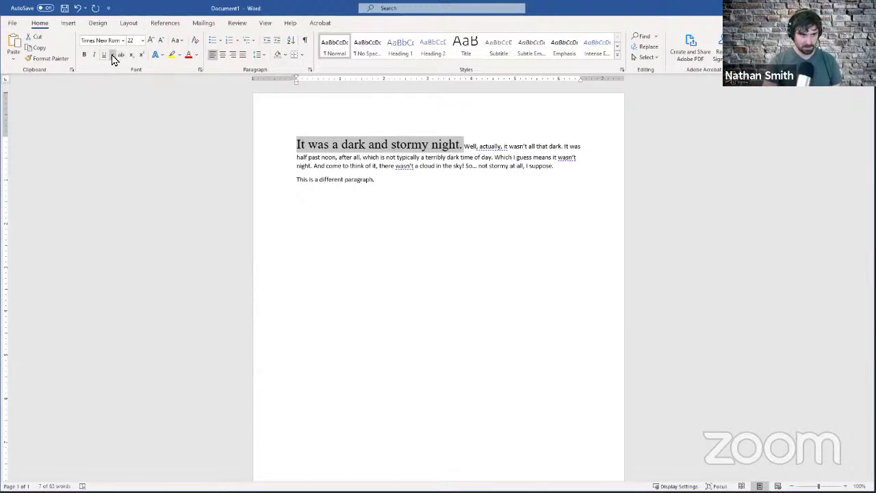
# - Apply a dotted underline to the selected opening sentence and deselect it
pyautogui.click(113, 56)
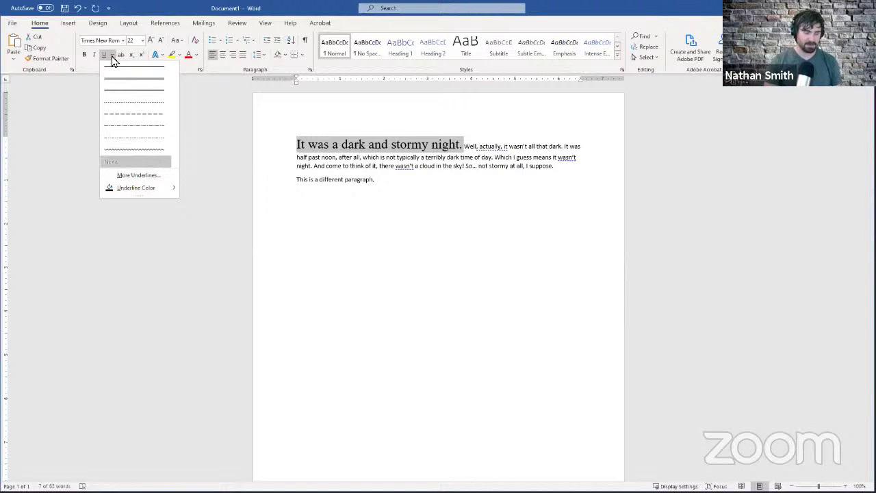
pyautogui.click(118, 109)
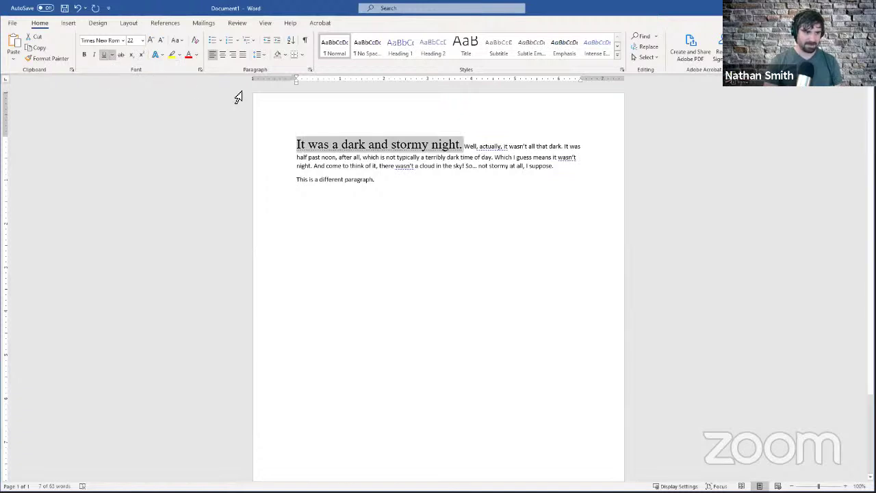
pyautogui.click(457, 158)
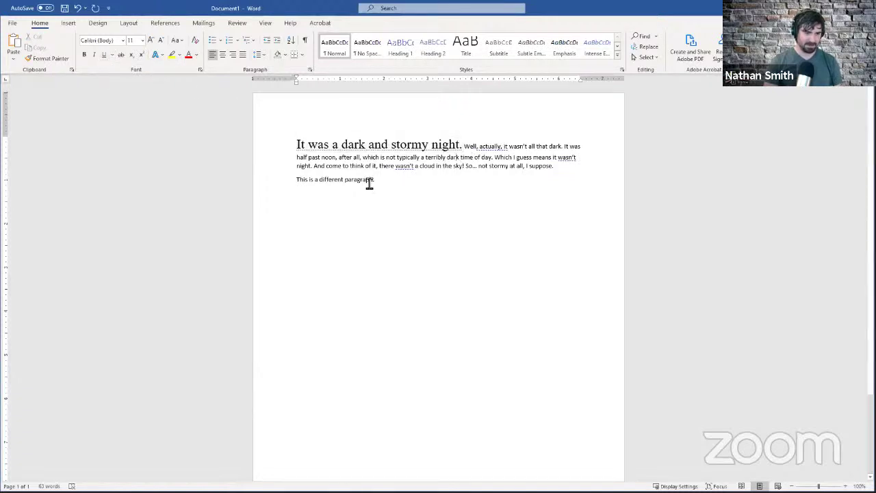
# - Underline the paragraph "This is a different paragraph." with the most recently used underline style
pyautogui.moveTo(382, 183); pyautogui.dragTo(299, 183)
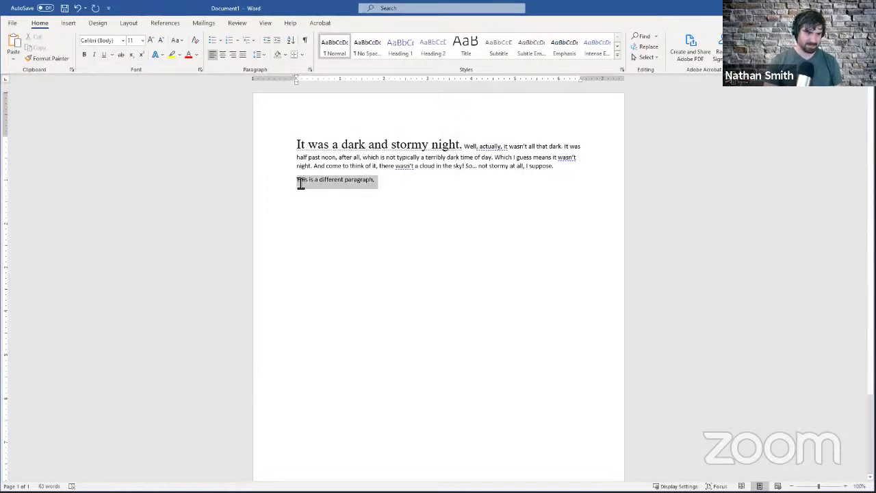
pyautogui.click(103, 54)
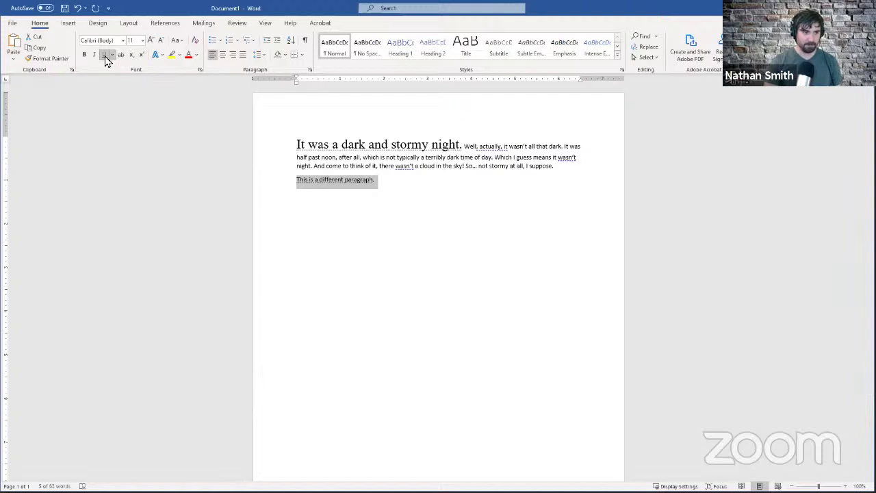
# - Apply a single solid underline to the opening sentence "It was a dark and stormy night." and toggle it off and on again
pyautogui.moveTo(296, 144); pyautogui.dragTo(461, 145)
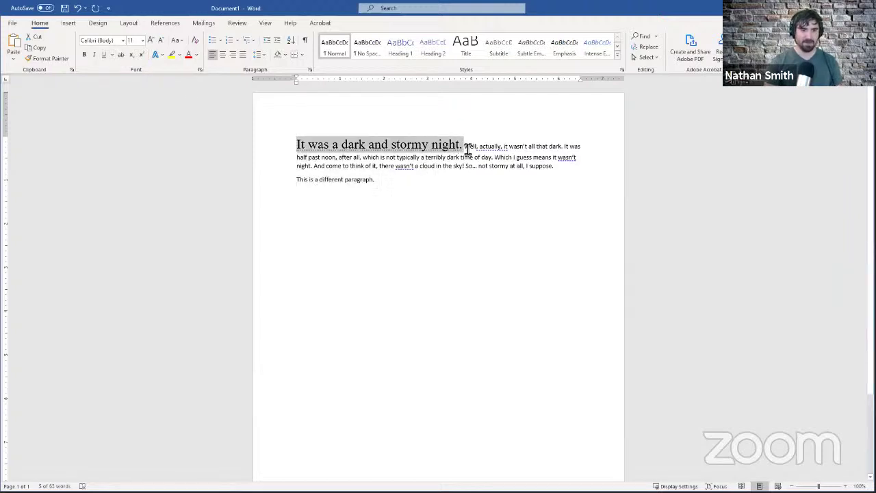
pyautogui.click(113, 56)
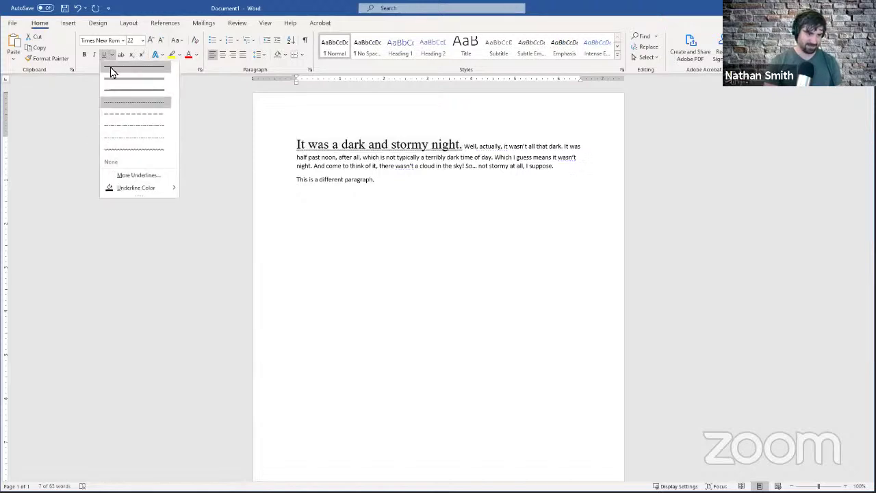
pyautogui.click(113, 72)
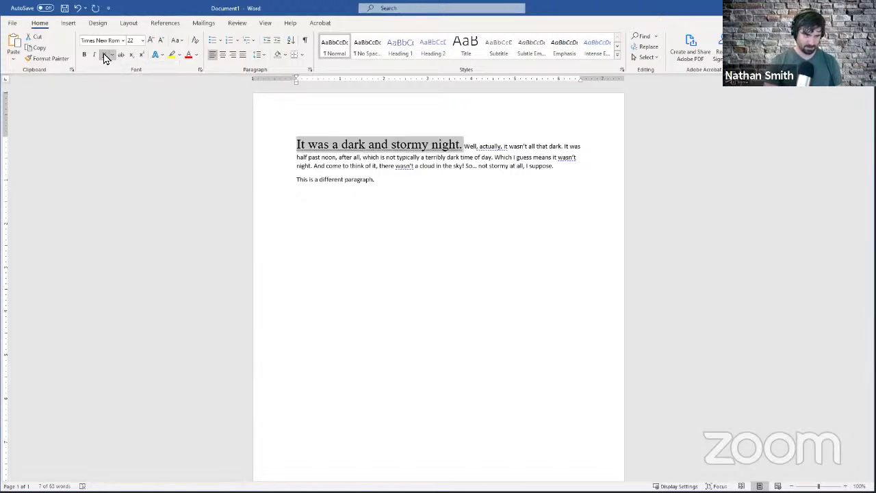
pyautogui.click(105, 56)
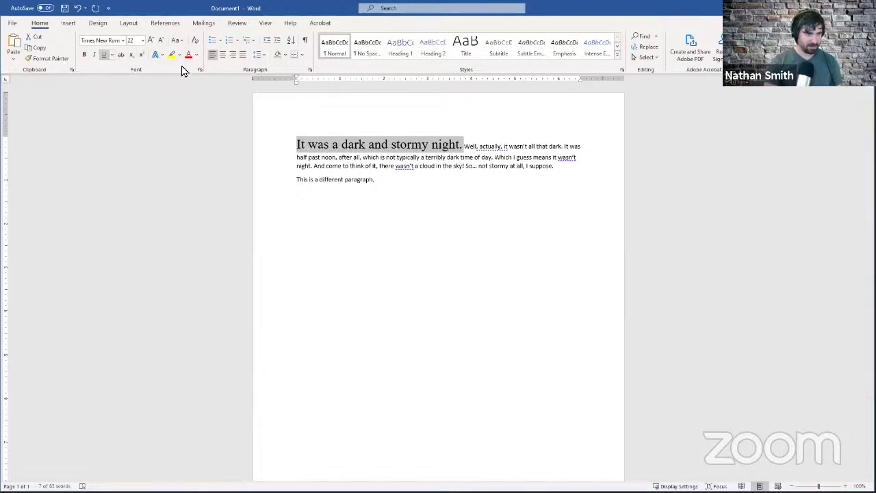
pyautogui.click(106, 56)
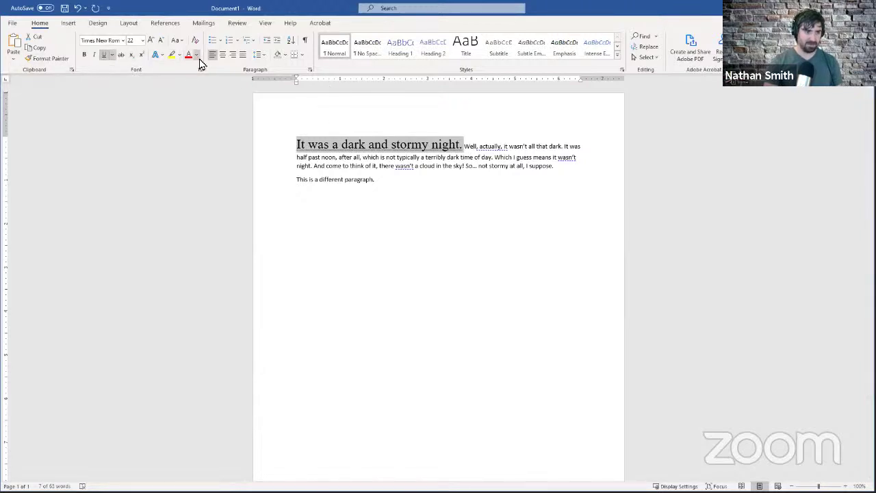
# - Strike through the selected opening sentence and remove the strikethrough again
pyautogui.click(121, 55)
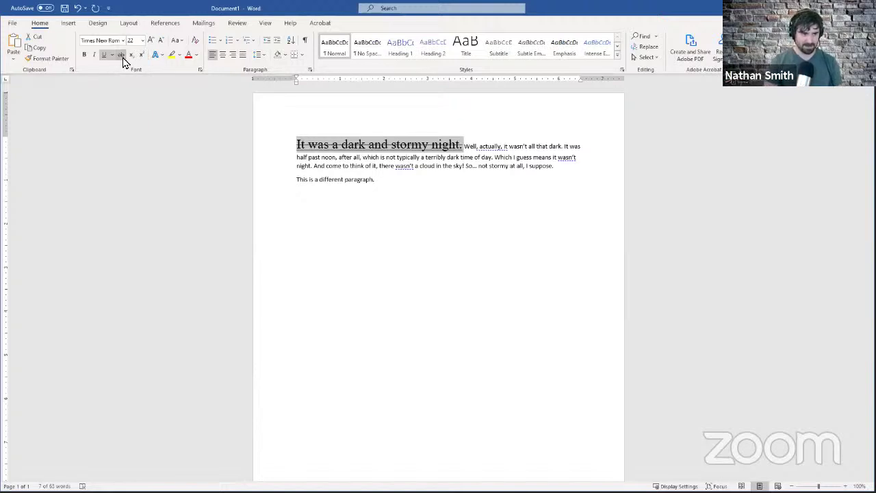
pyautogui.click(122, 58)
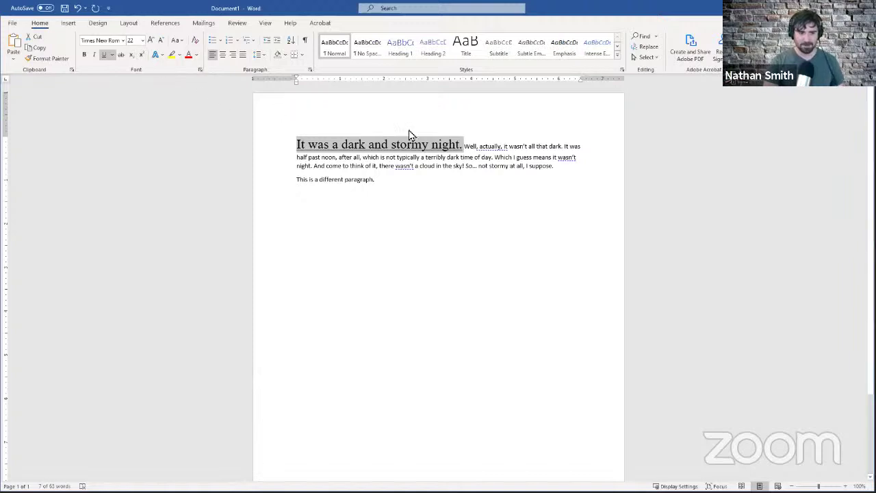
# - Add the date "January 12th" at the end of the second paragraph with its "th" automatically superscripted
pyautogui.click(432, 185)
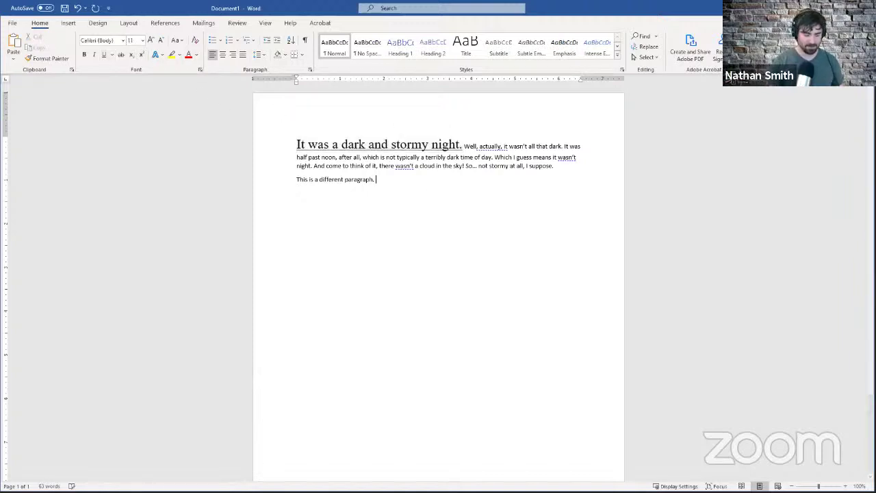
pyautogui.write('I')
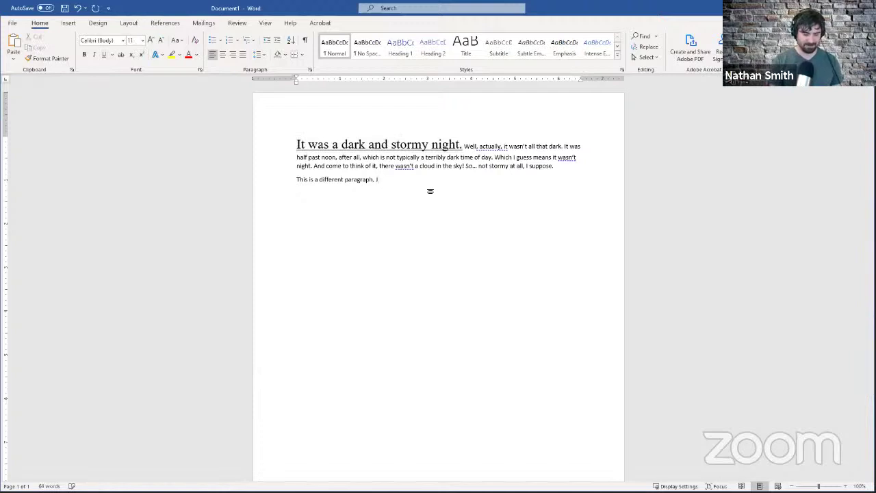
pyautogui.write('an')
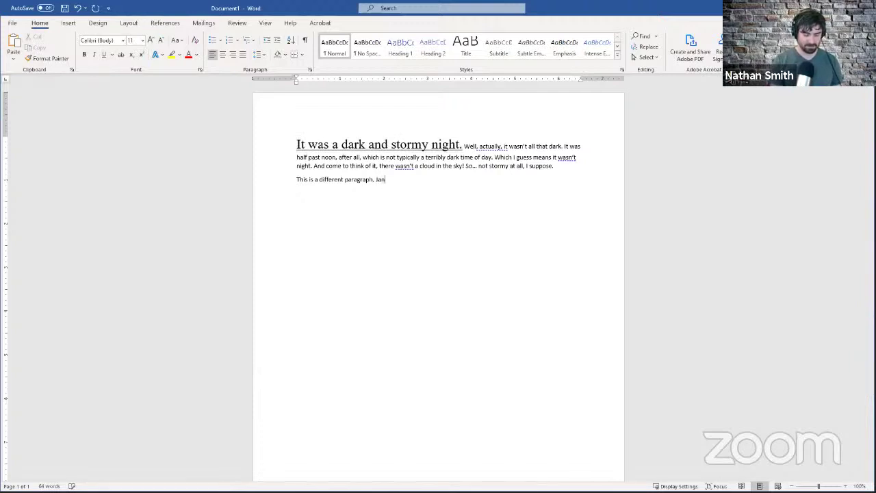
pyautogui.write('uary 12th')
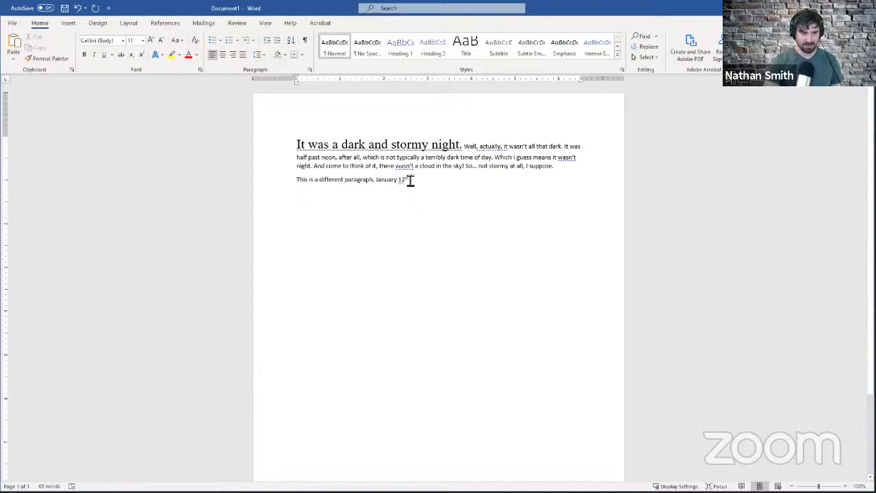
# - Inspect the superscript "th" in the date, and undo and redo its automatic superscript formatting
pyautogui.moveTo(409, 179); pyautogui.dragTo(403, 179)
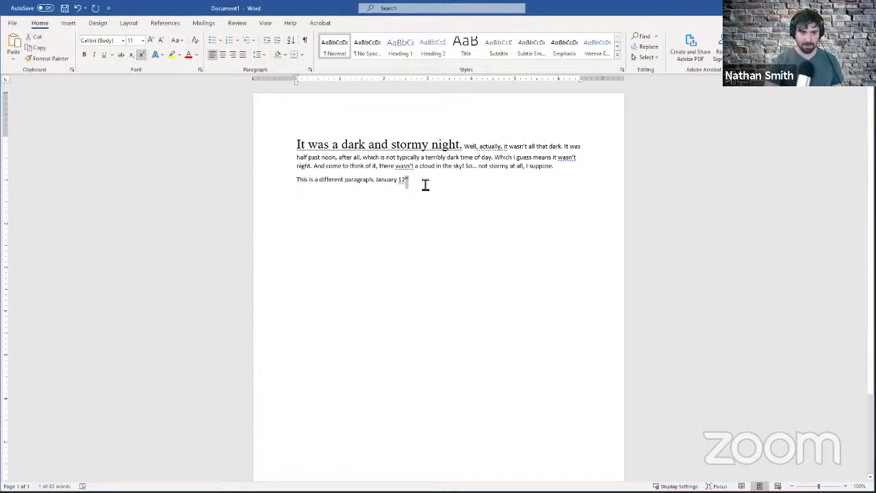
pyautogui.click(473, 183)
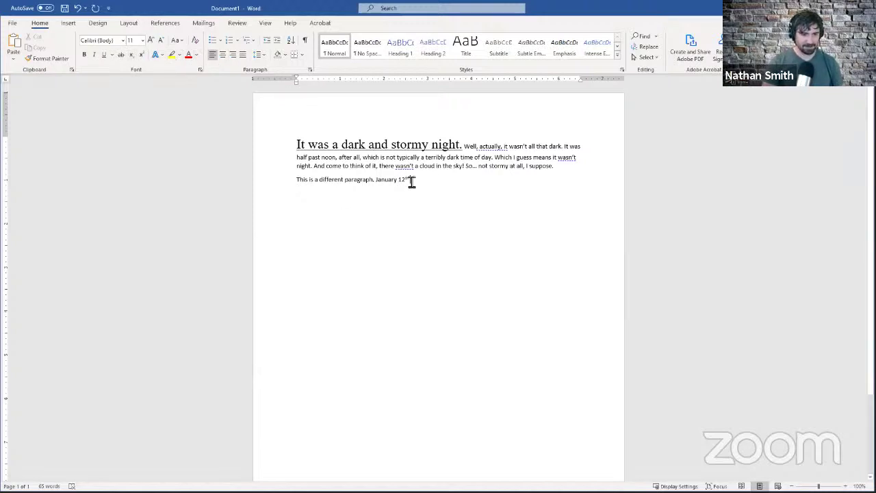
pyautogui.moveTo(409, 180); pyautogui.dragTo(401, 181)
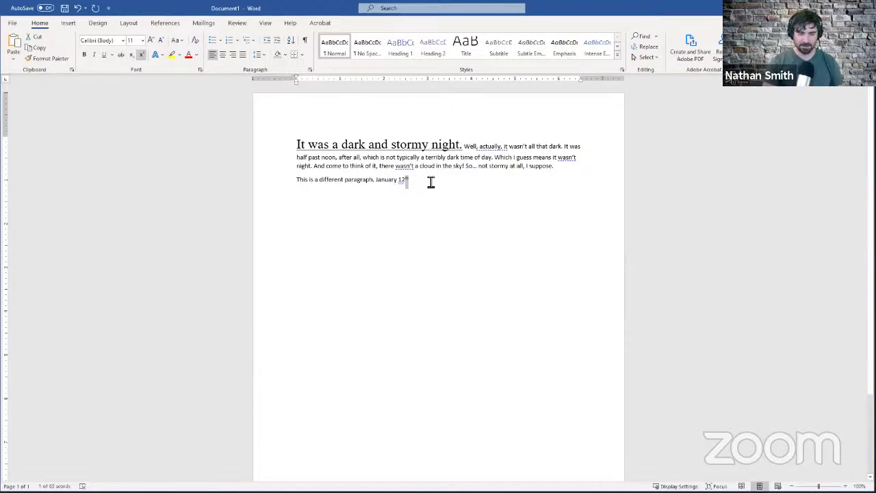
pyautogui.click(422, 181)
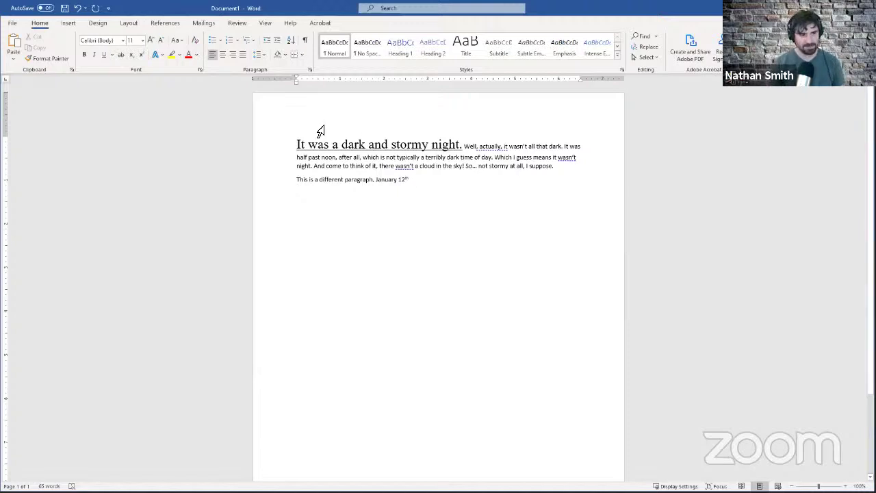
pyautogui.click(76, 10)
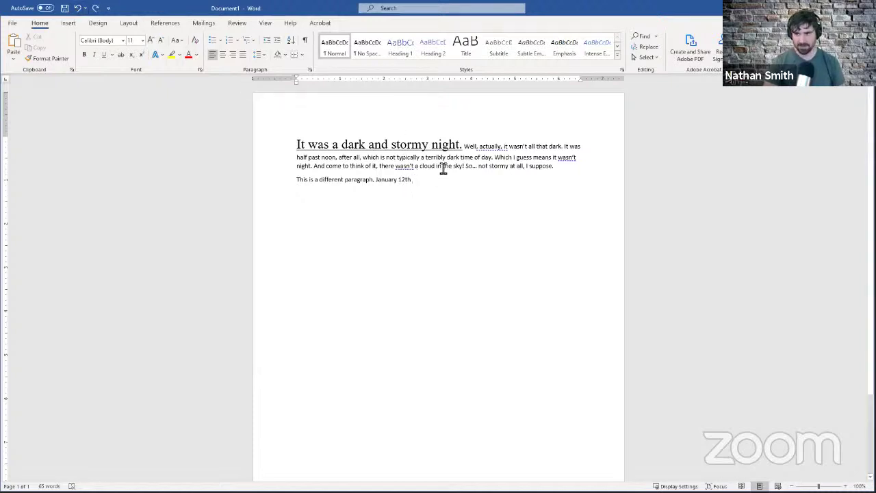
pyautogui.click(95, 8)
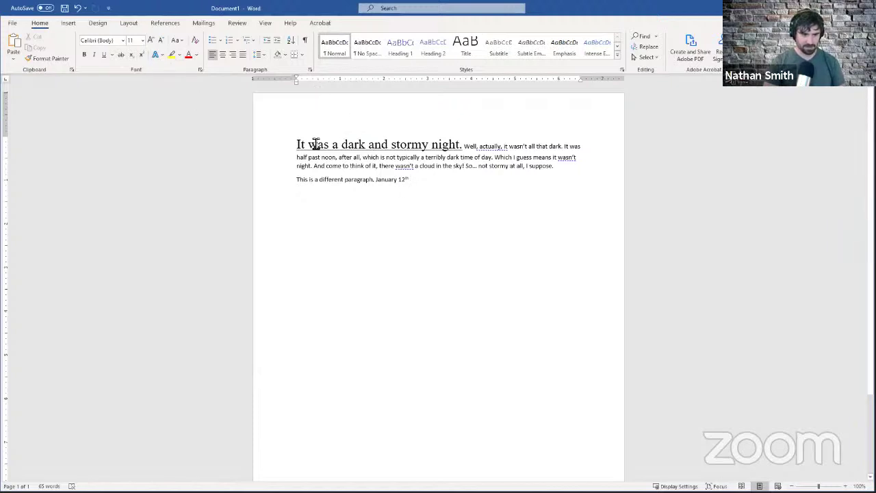
# - Browse the text effects for the opening sentence, including reflection and glow, and highlight the sentence in yellow
pyautogui.moveTo(297, 144); pyautogui.dragTo(464, 145)
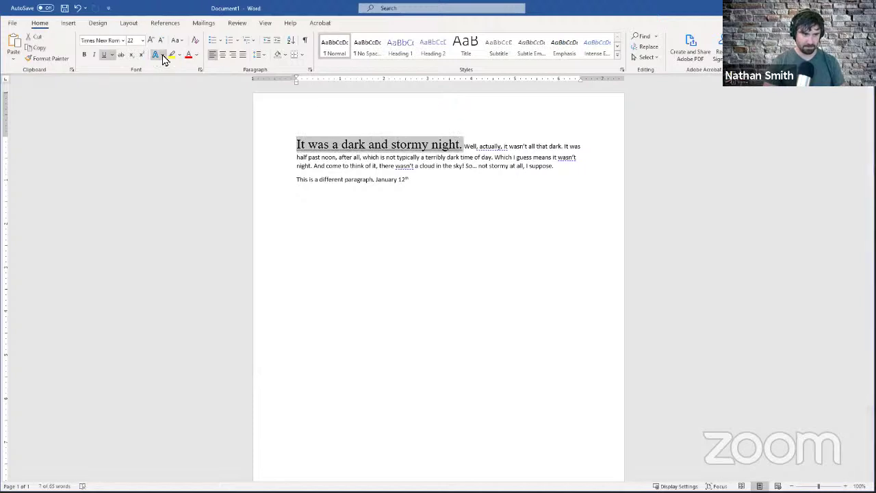
pyautogui.click(159, 57)
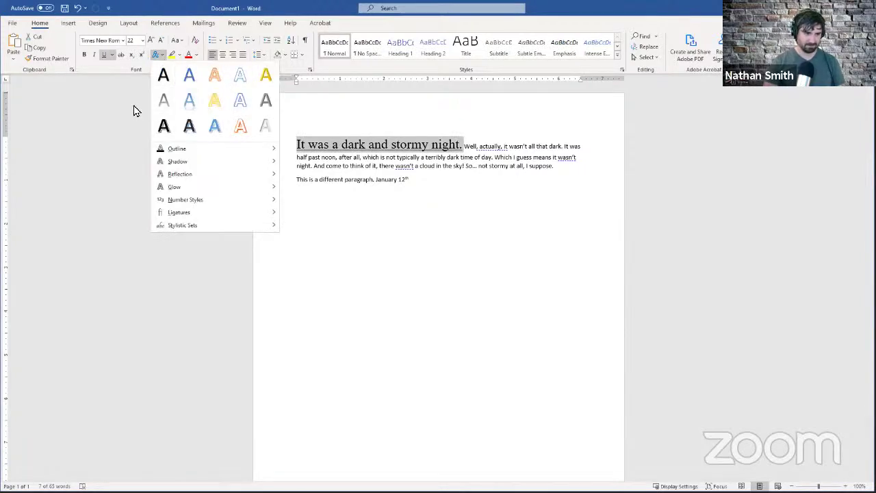
pyautogui.click(158, 60)
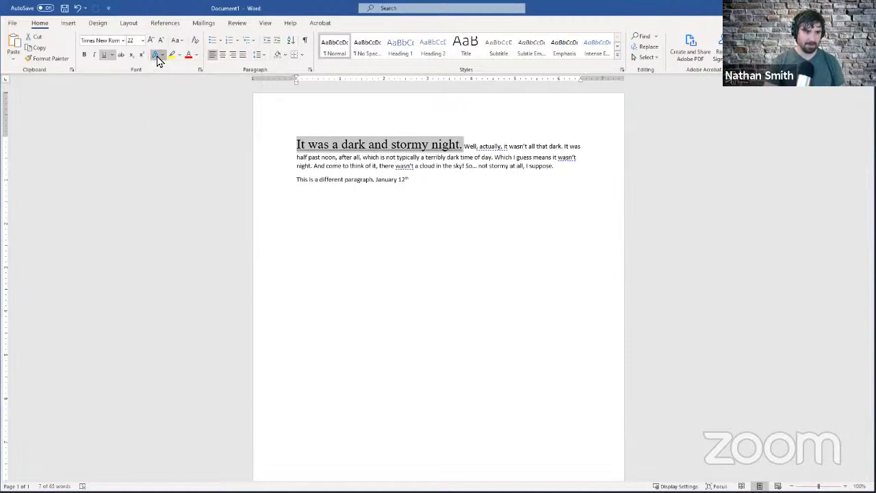
pyautogui.click(158, 59)
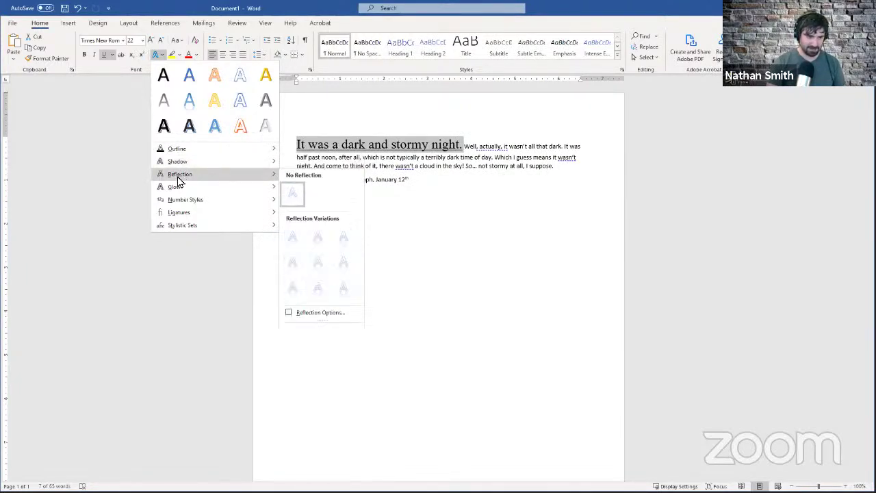
pyautogui.moveTo(177, 191)
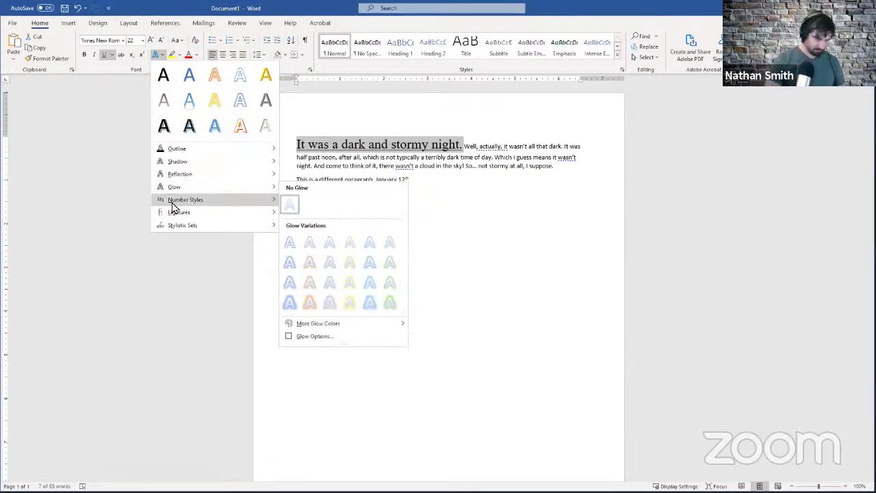
pyautogui.moveTo(173, 207)
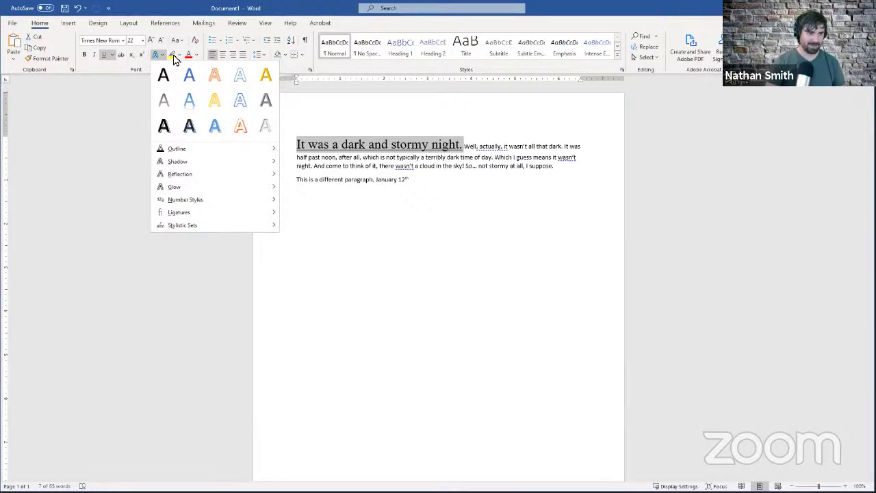
pyautogui.click(173, 56)
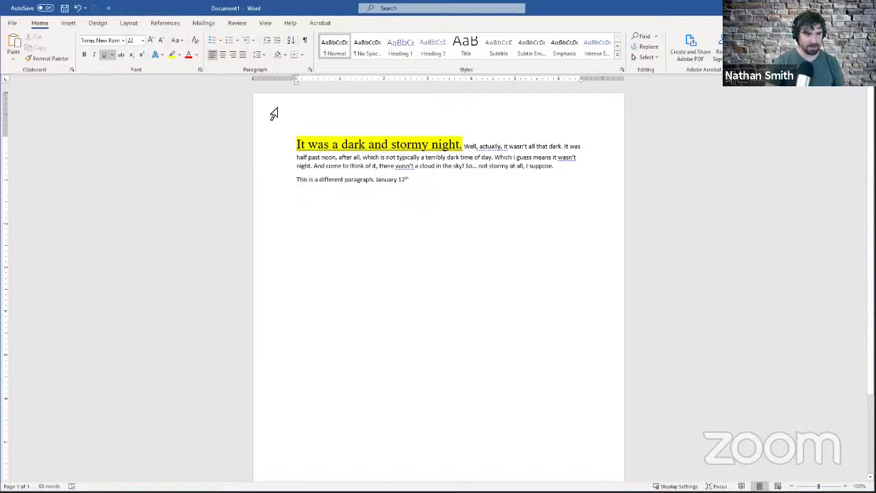
# - Highlight the words "Which I guess means it wasn't" with a purple highlighter and remove that highlight again
pyautogui.click(180, 55)
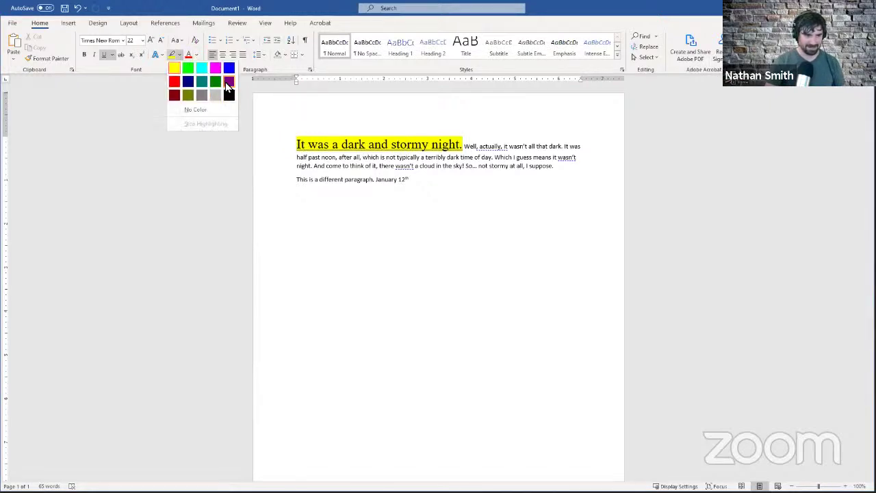
pyautogui.click(225, 82)
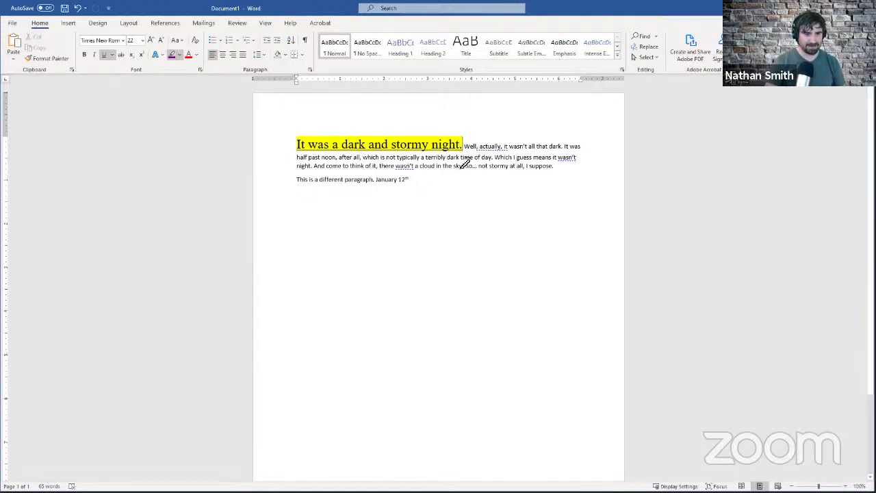
pyautogui.click(171, 59)
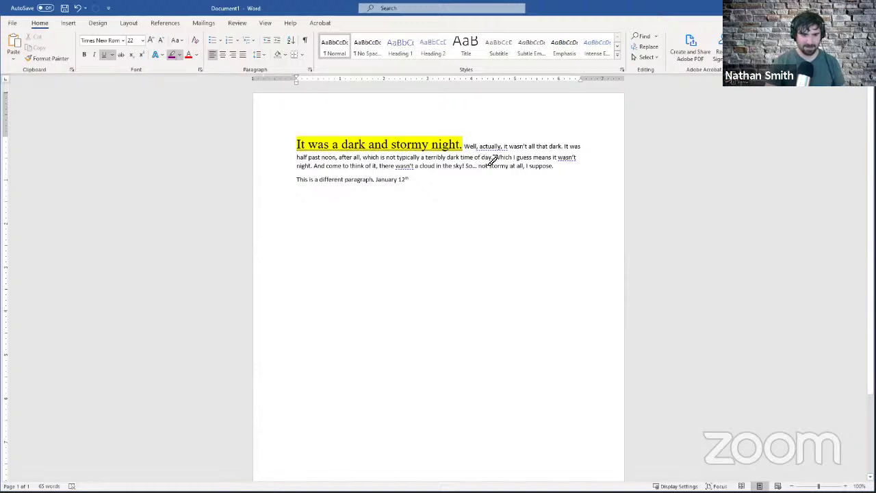
pyautogui.moveTo(495, 159); pyautogui.dragTo(574, 159)
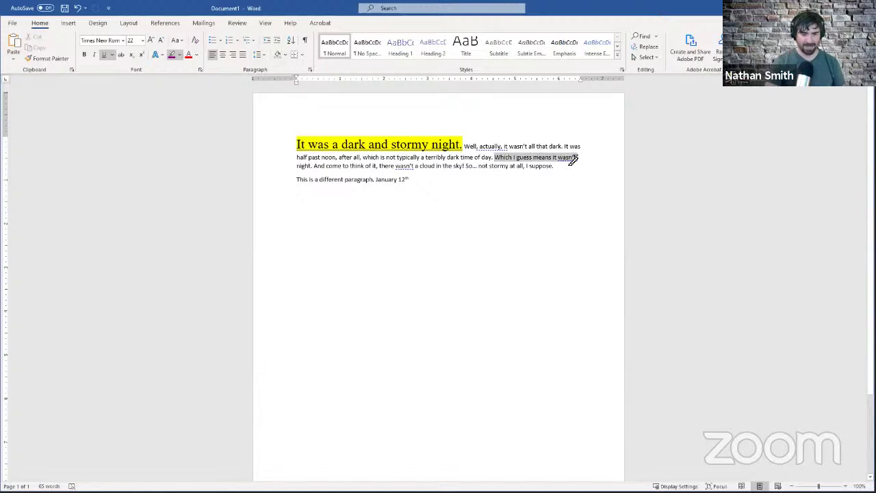
pyautogui.moveTo(574, 160); pyautogui.dragTo(572, 163)
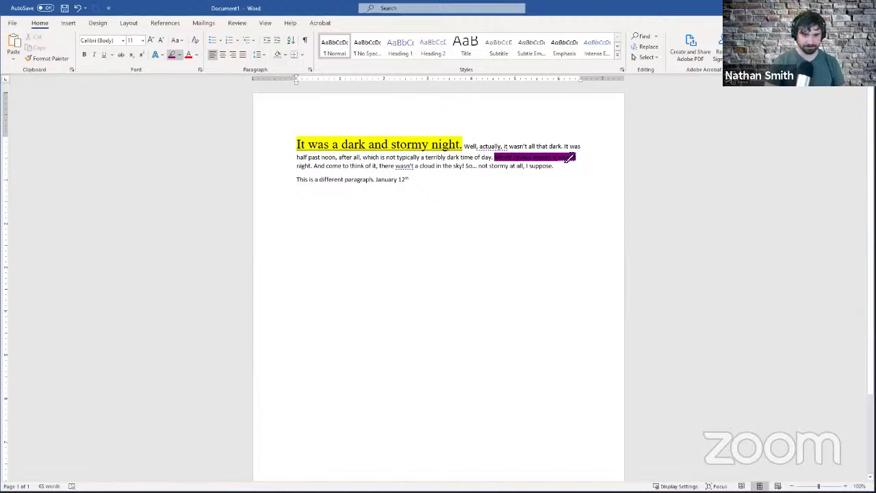
pyautogui.moveTo(577, 158); pyautogui.dragTo(498, 159)
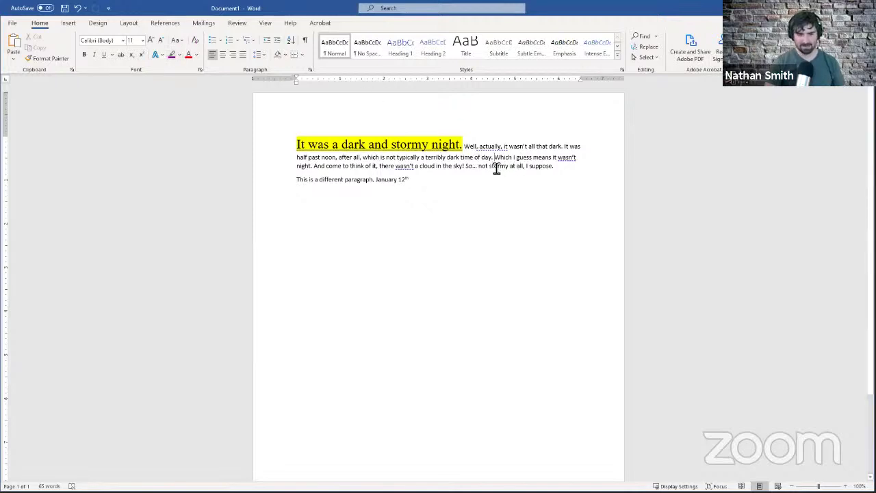
# - Change the opening sentence's highlight to purple and clear the highlight from the sentence
pyautogui.moveTo(512, 167); pyautogui.dragTo(299, 147)
pyautogui.click(431, 166)
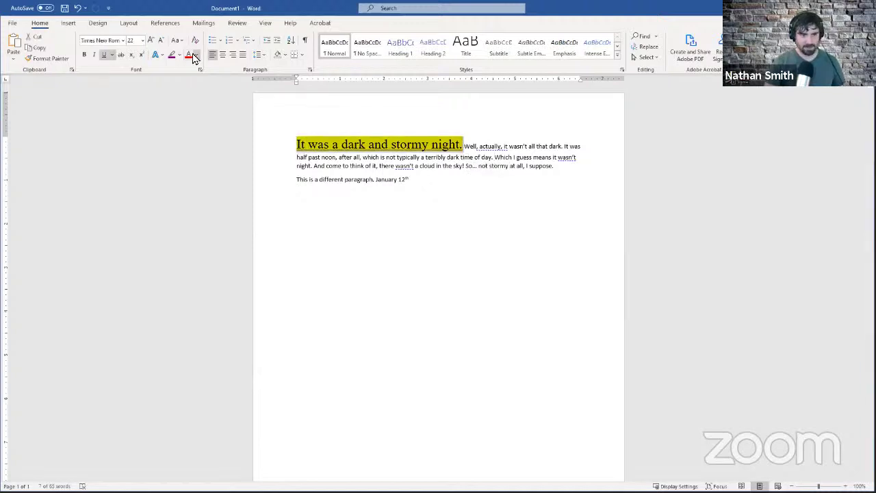
pyautogui.click(180, 55)
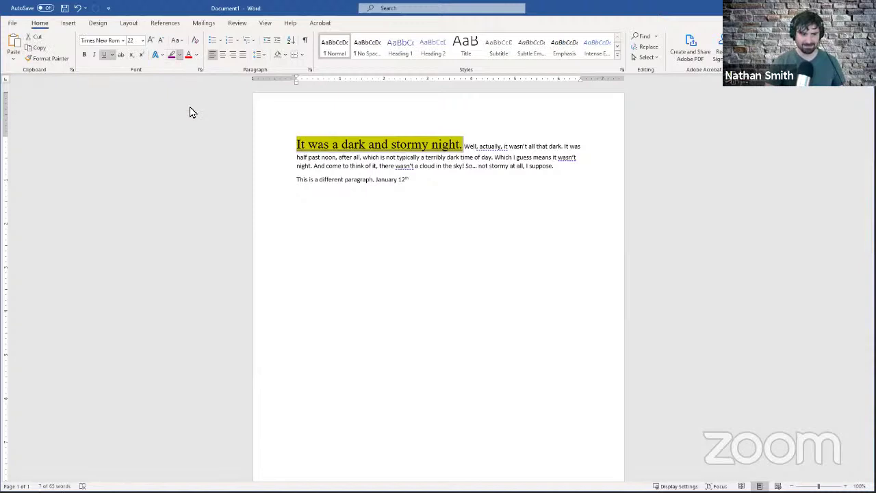
pyautogui.click(176, 58)
pyautogui.click(174, 60)
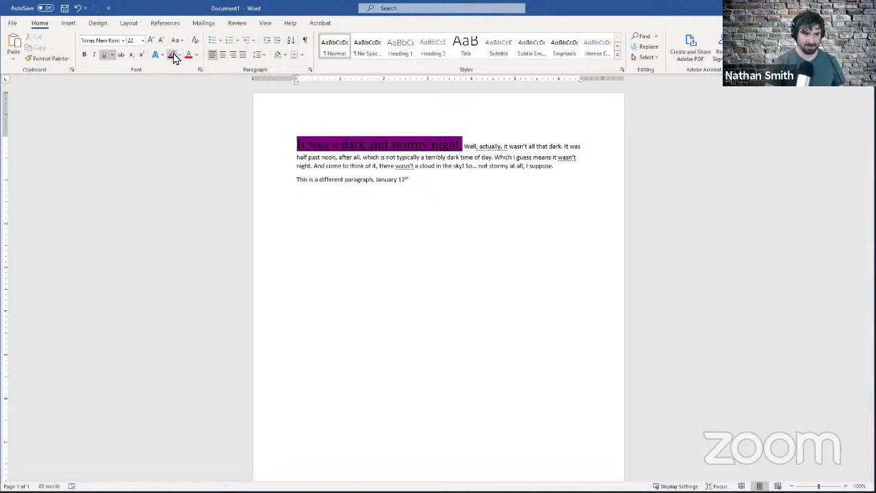
pyautogui.click(180, 56)
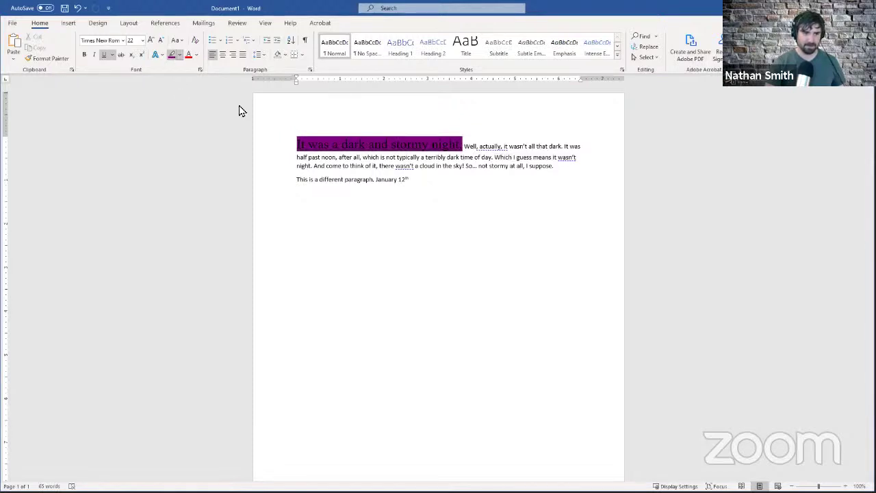
pyautogui.moveTo(291, 139); pyautogui.dragTo(460, 147)
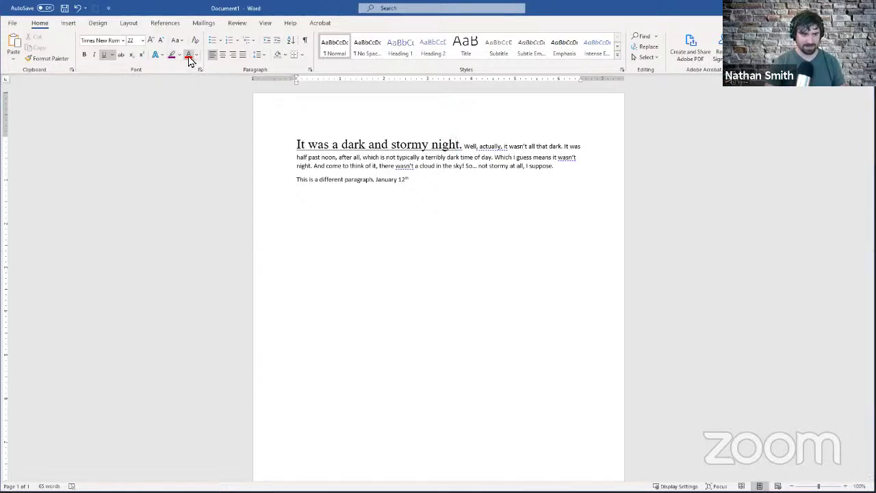
# - Color the sentence "It was a dark and stormy night." red and recolor it light blue
pyautogui.moveTo(299, 145); pyautogui.dragTo(466, 151)
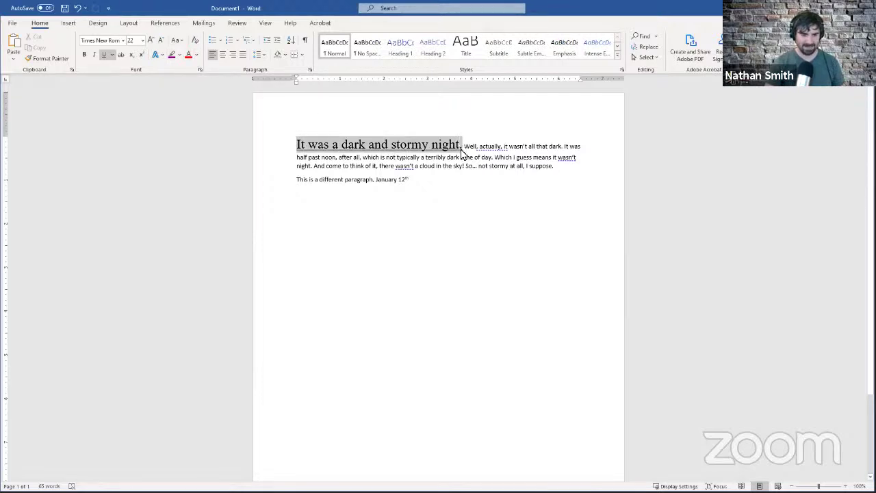
pyautogui.click(189, 56)
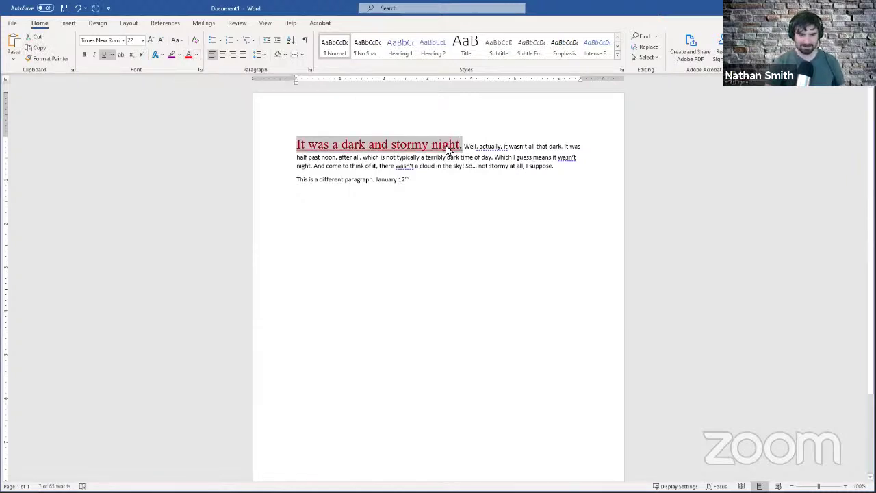
pyautogui.click(365, 130)
pyautogui.moveTo(297, 144); pyautogui.dragTo(464, 147)
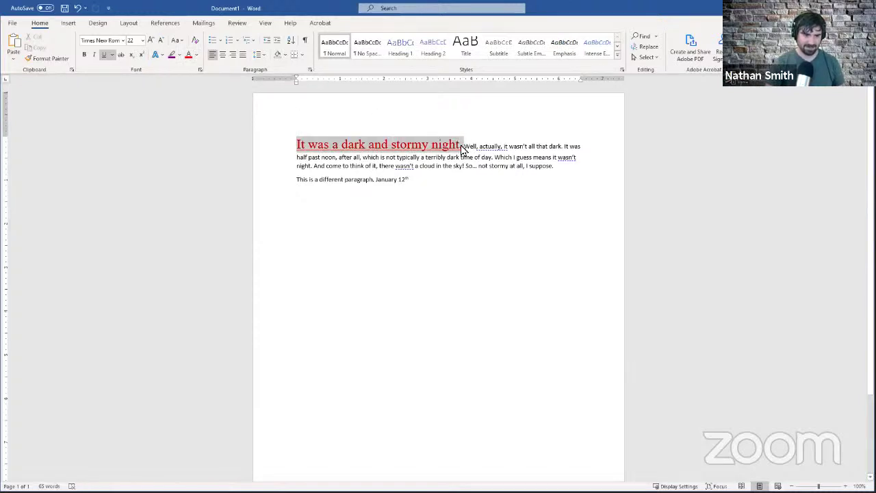
pyautogui.click(197, 58)
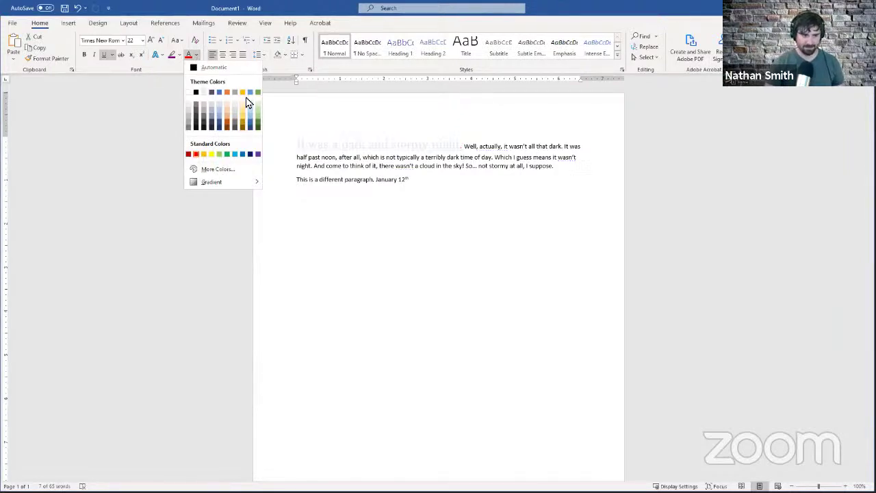
pyautogui.click(231, 158)
pyautogui.click(401, 145)
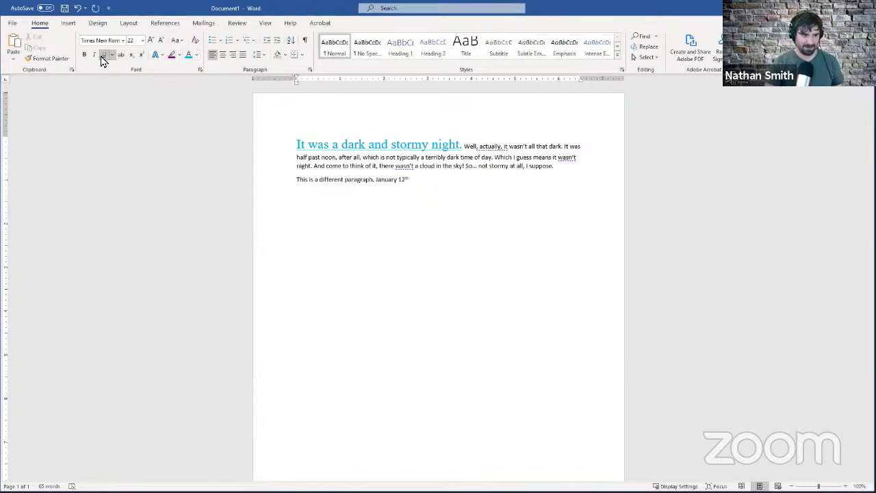
# - Apply the light blue font color to the date "January 12th" and undo the recent font color changes
pyautogui.click(197, 56)
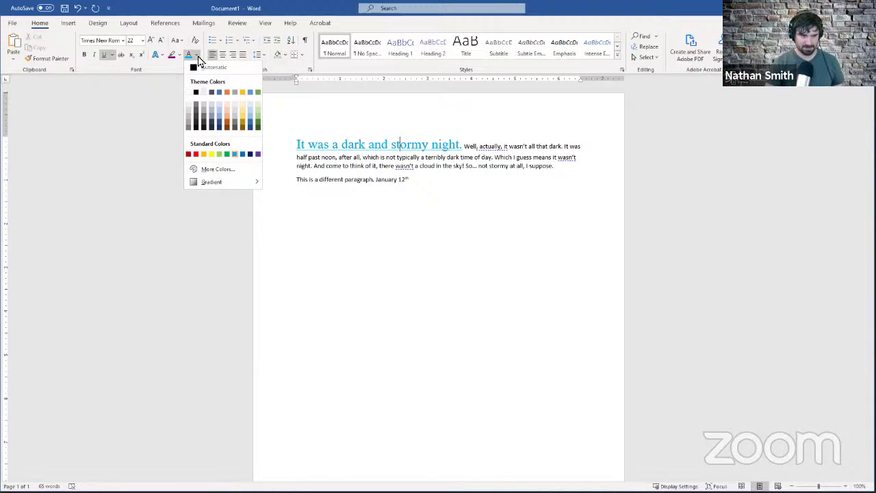
pyautogui.click(189, 59)
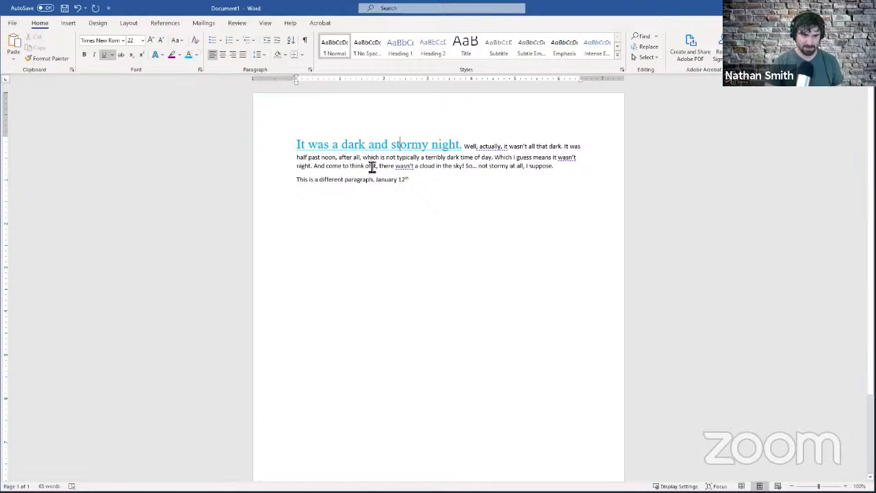
pyautogui.moveTo(414, 184); pyautogui.dragTo(387, 186)
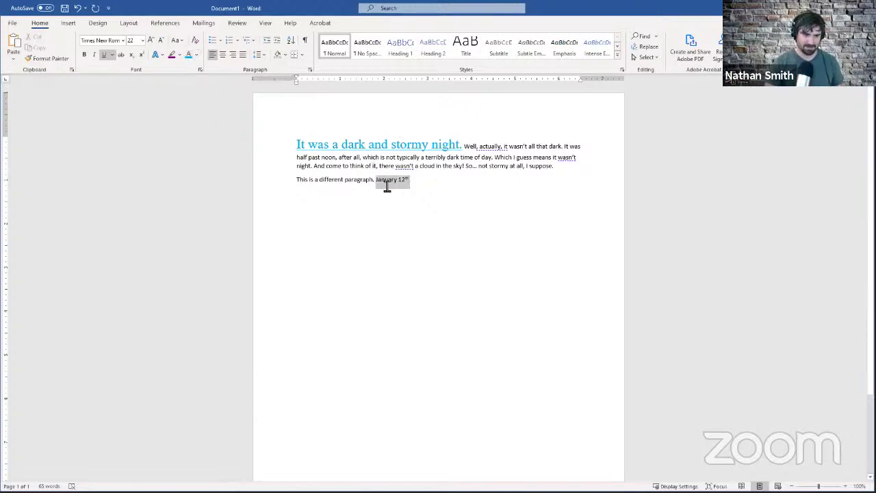
pyautogui.click(188, 55)
pyautogui.click(419, 179)
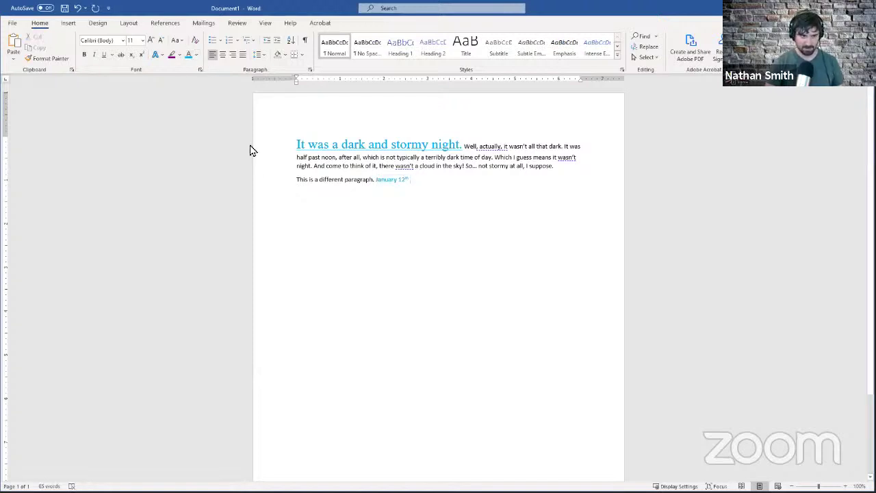
pyautogui.click(78, 9)
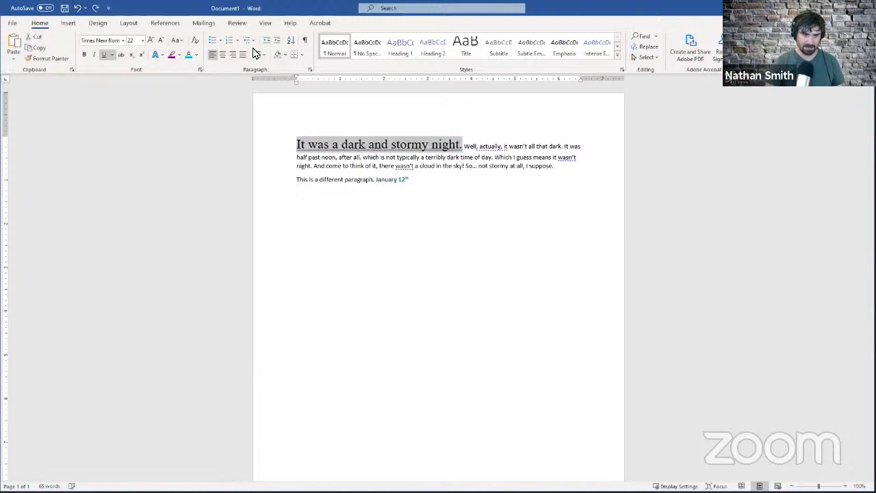
# - Color the opening sentence light blue again and clear all formatting from it
pyautogui.click(353, 157)
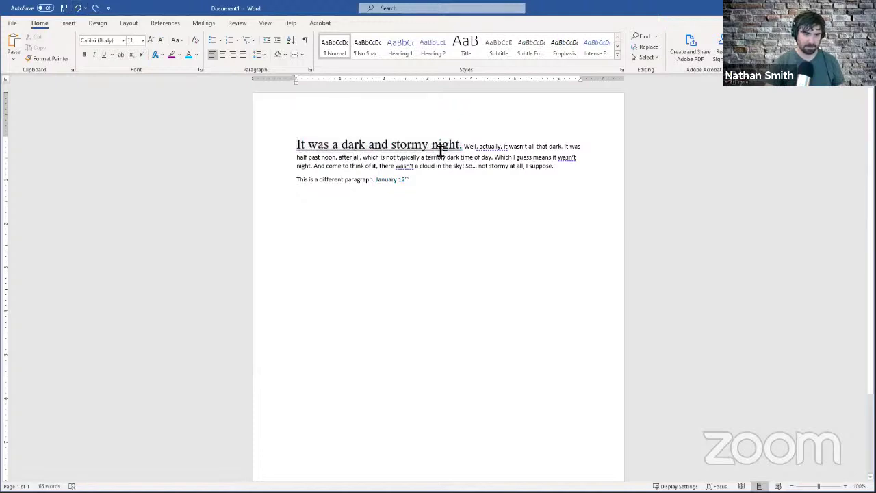
pyautogui.moveTo(464, 146); pyautogui.dragTo(290, 149)
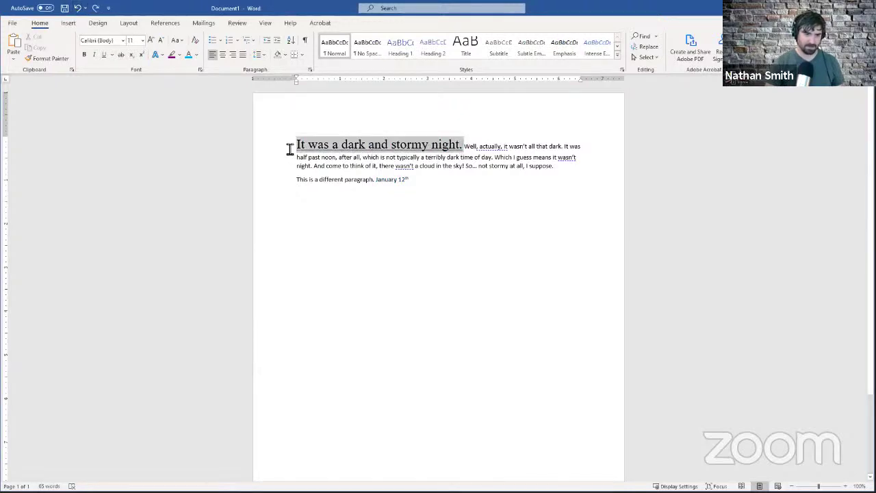
pyautogui.click(188, 54)
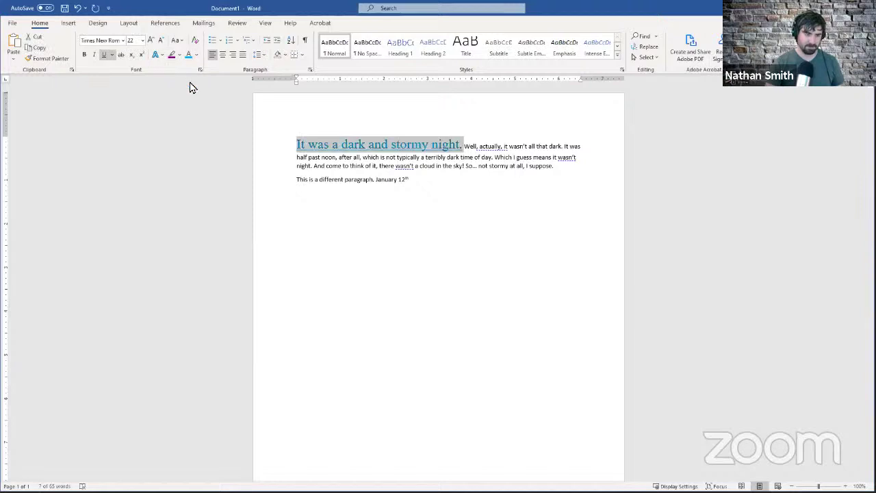
pyautogui.click(381, 165)
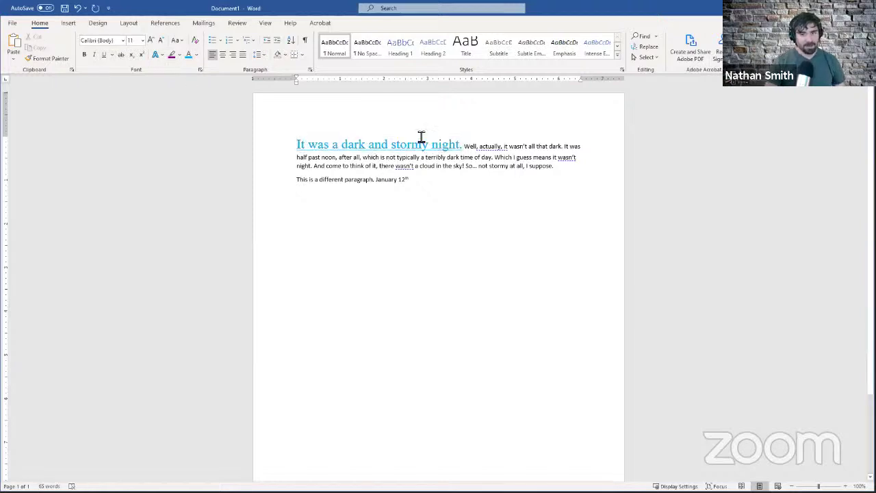
pyautogui.moveTo(466, 144); pyautogui.dragTo(295, 147)
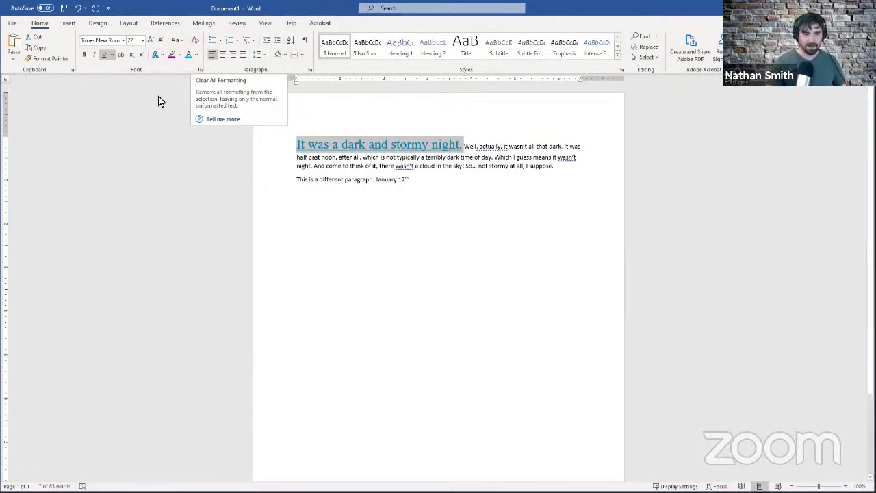
pyautogui.click(195, 42)
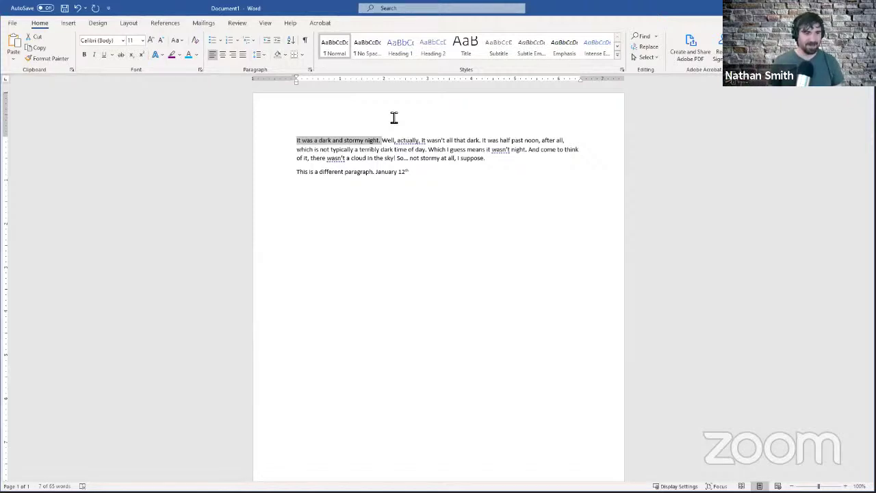
# - Add the sentence "This is in standard style." after the date in the second paragraph
pyautogui.click(468, 186)
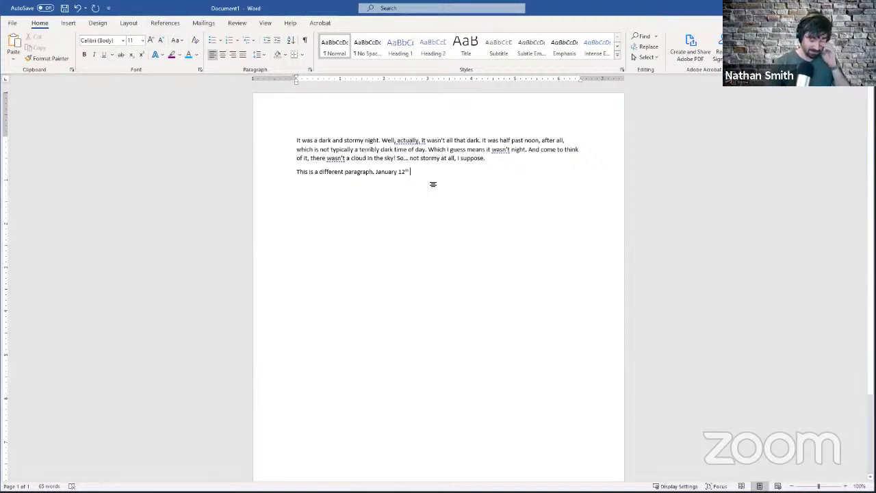
pyautogui.write('This is in')
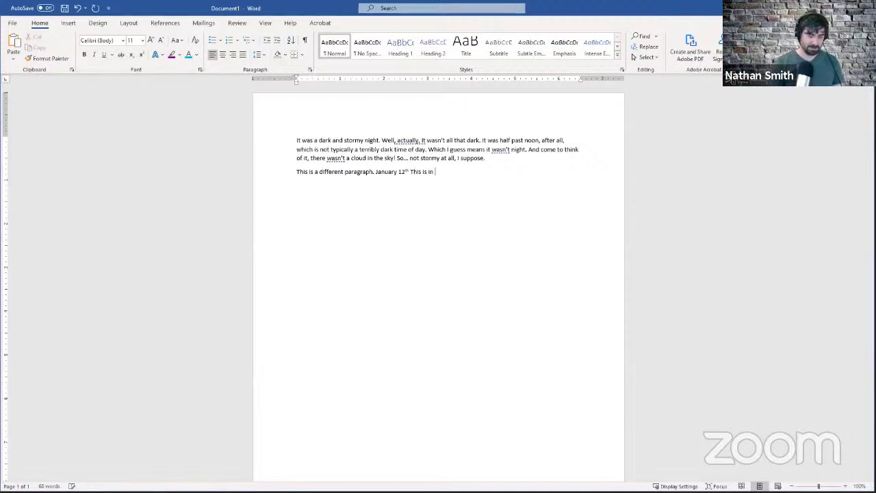
pyautogui.write(' standa')
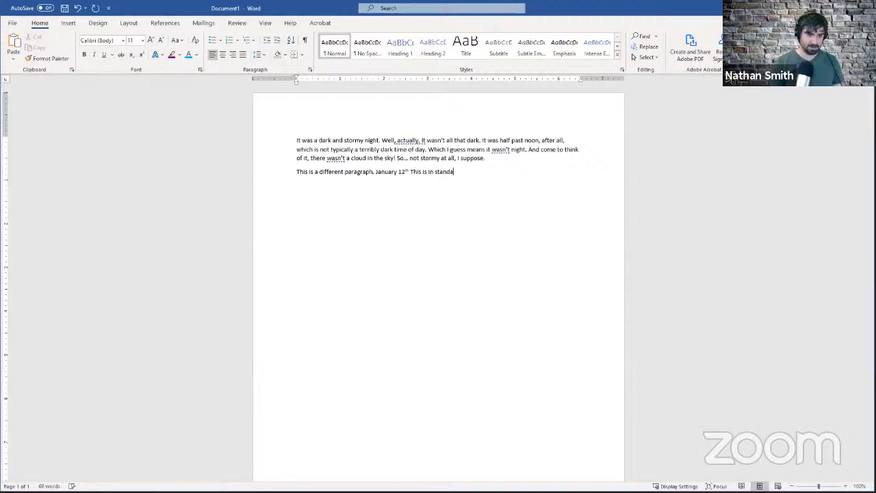
pyautogui.write('rd style.')
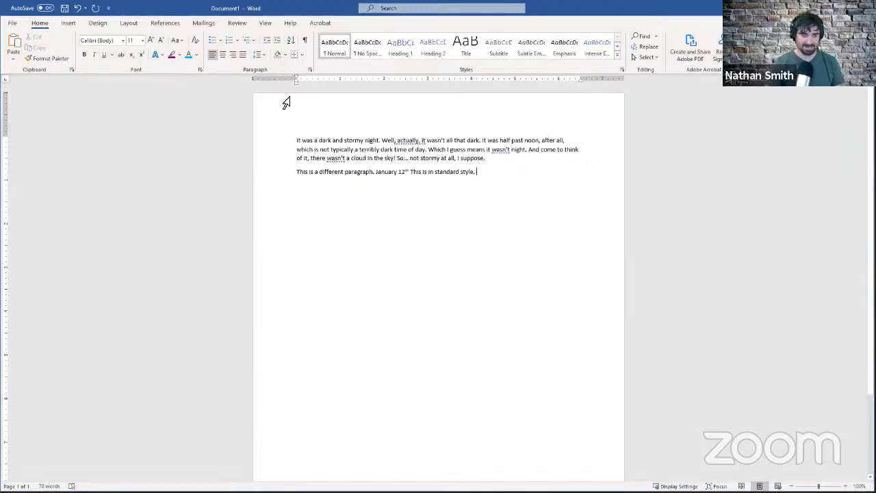
# - Add "This looks different." at the end of the second paragraph in bold, underlined, light green Harlow Solid Italic
pyautogui.click(123, 41)
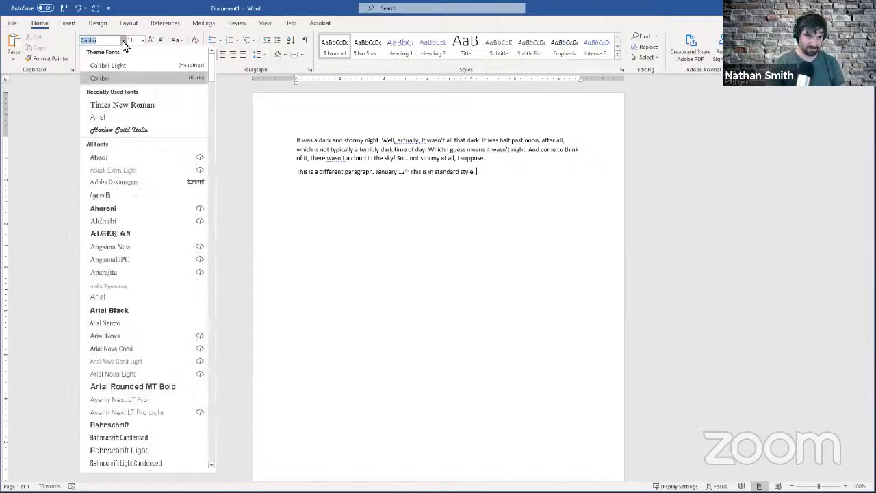
pyautogui.click(128, 132)
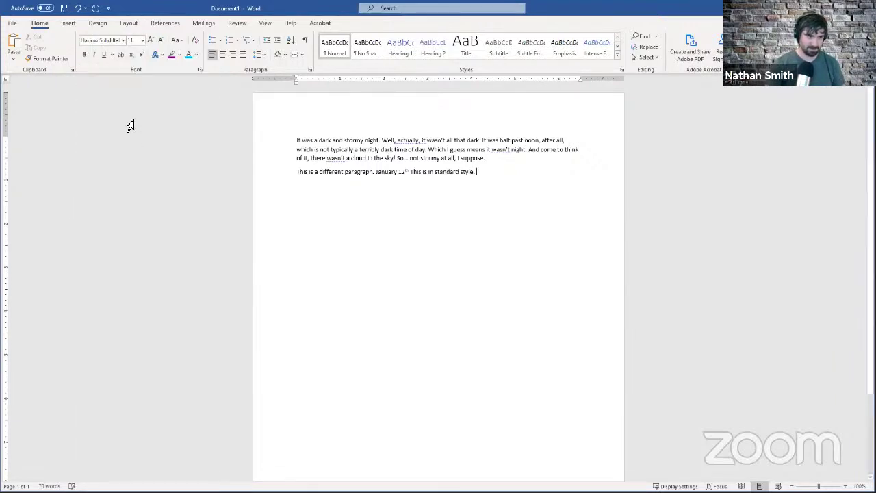
pyautogui.click(84, 55)
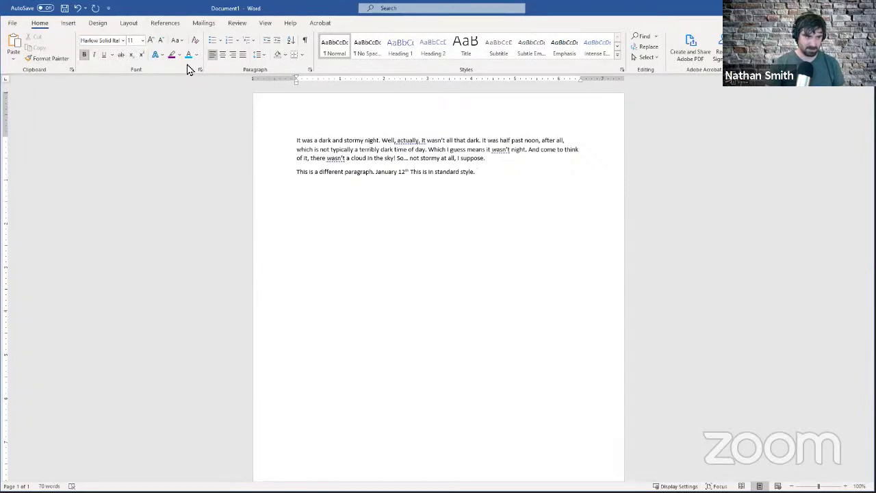
pyautogui.click(196, 55)
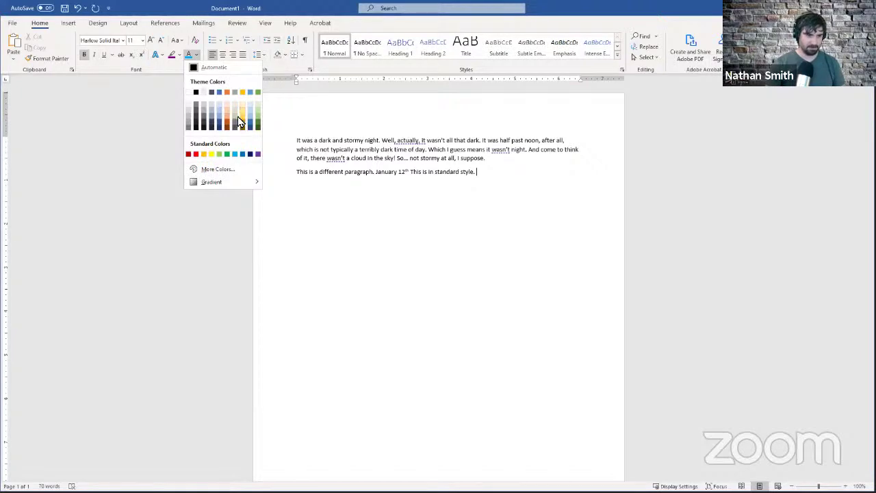
pyautogui.click(219, 156)
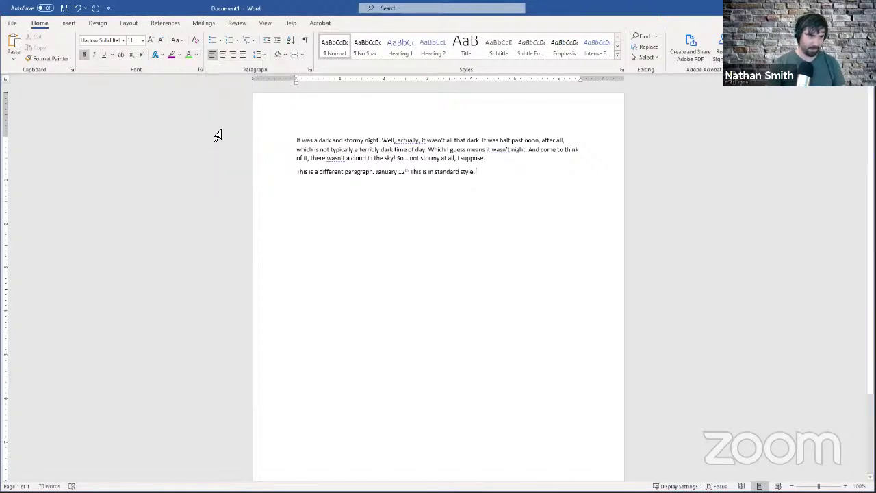
pyautogui.click(105, 55)
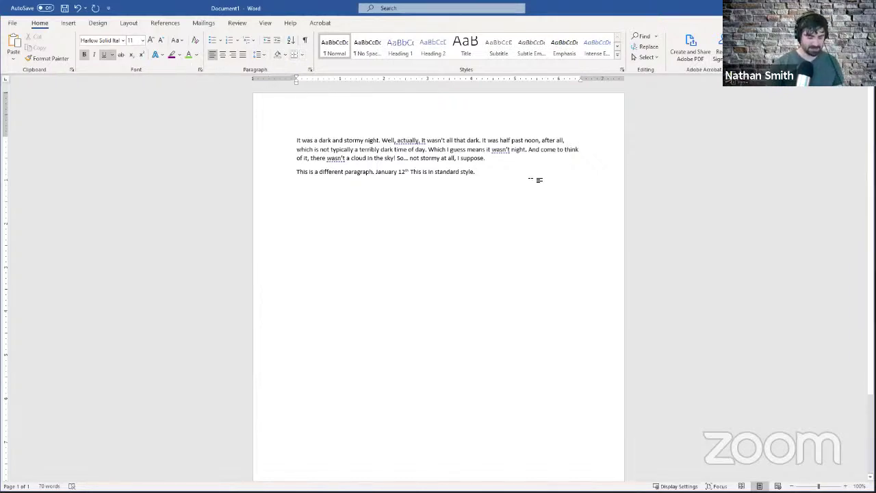
pyautogui.write('This text')
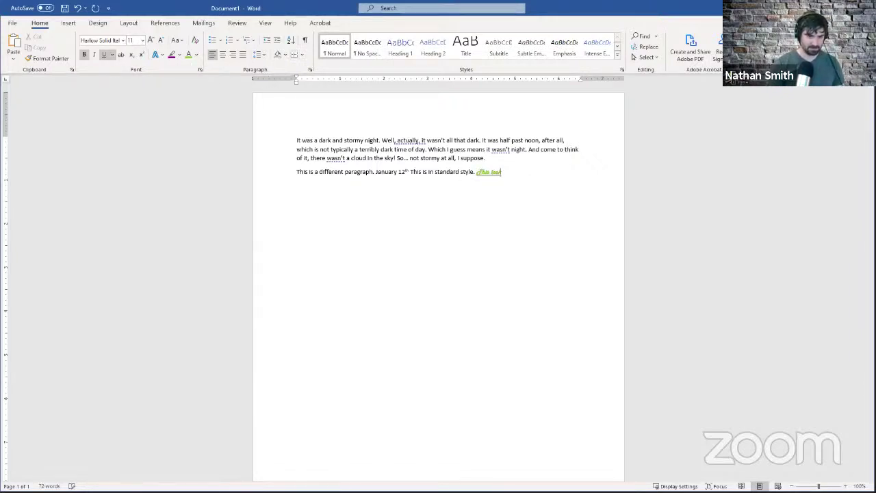
pyautogui.write(' a')
pyautogui.write('fferent.')
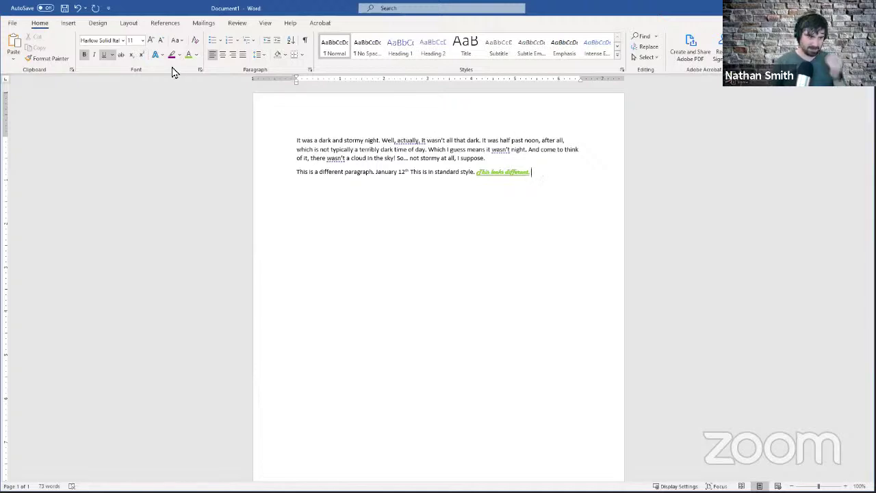
# - Return to plain Calibri (Body) with automatic font color and add "This looks regular again." to the second paragraph
pyautogui.click(123, 41)
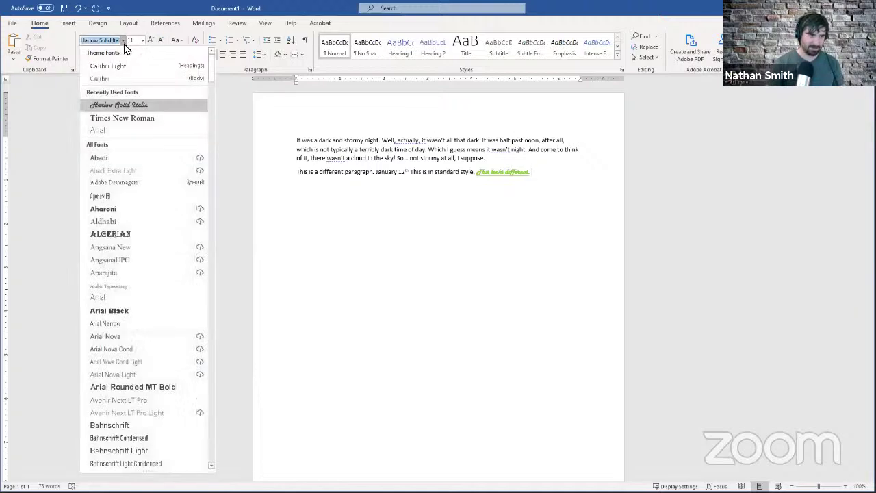
pyautogui.click(133, 79)
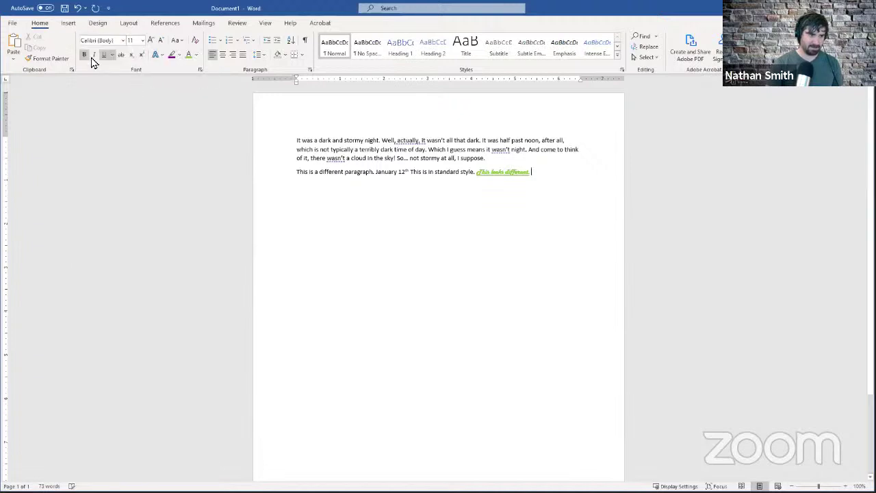
pyautogui.click(196, 56)
pyautogui.click(208, 67)
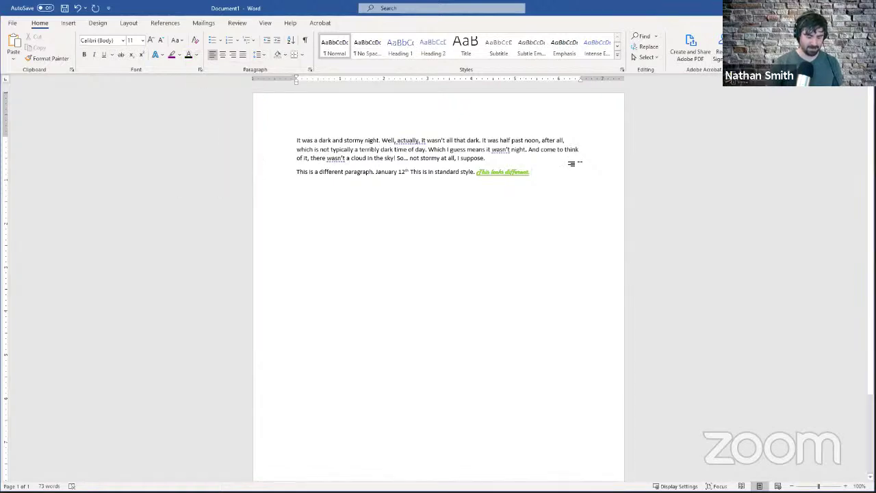
pyautogui.write('This looks')
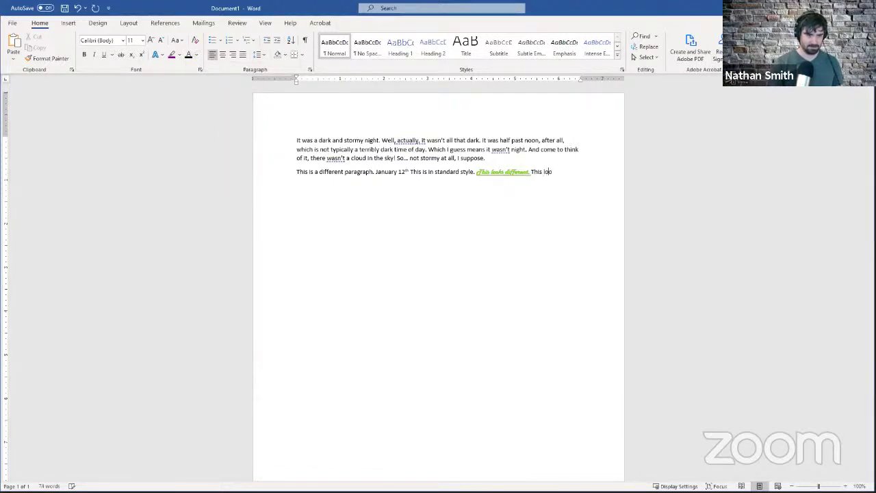
pyautogui.write(' regular again.')
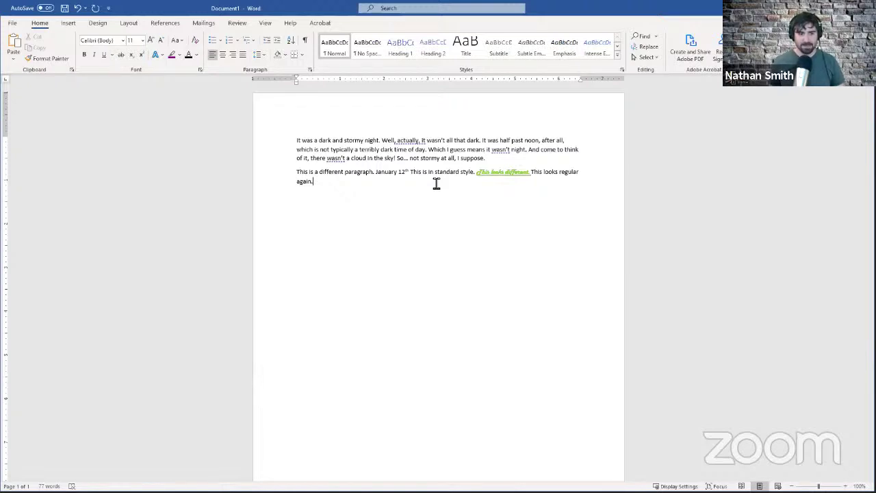
# - Start a third paragraph with the text "This is a paragraph"
pyautogui.press('Return')
pyautogui.write('This ios')
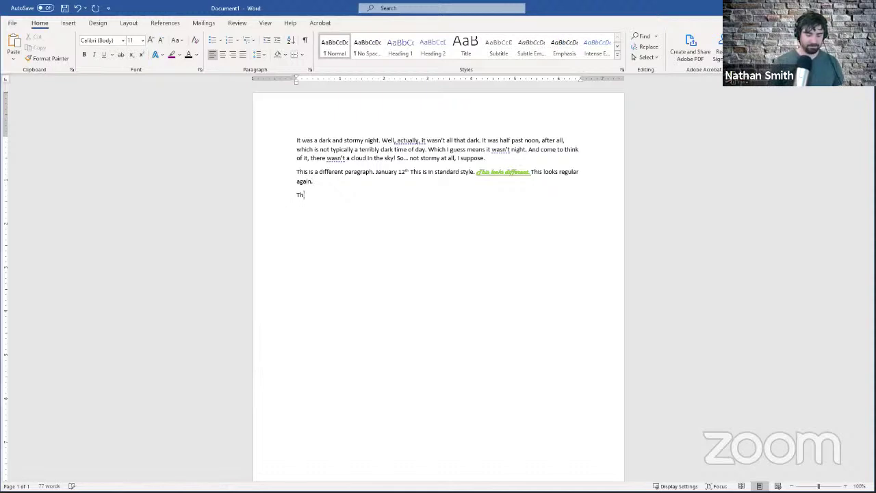
pyautogui.press('BackSpace')
pyautogui.press('BackSpace')
pyautogui.write('s a paragraph')
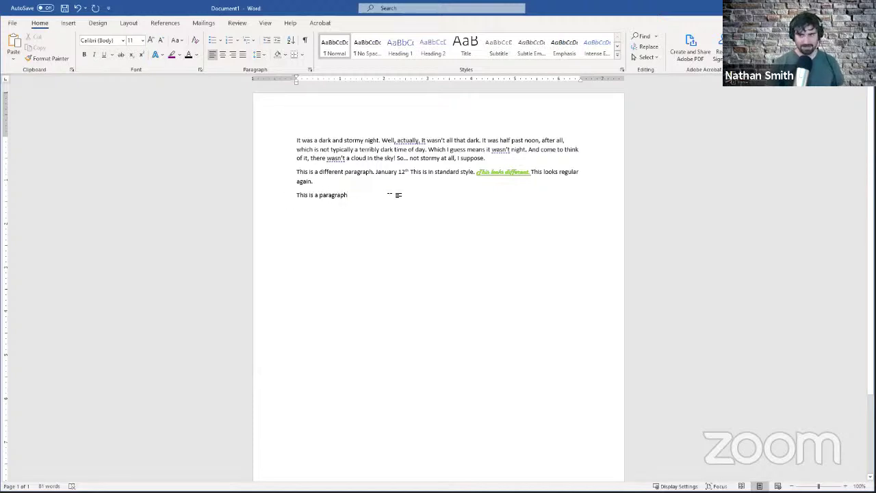
# - Add a fourth paragraph reading "This is another paragraph." and select all four paragraphs
pyautogui.press('Return')
pyautogui.write('This is another paragraph.')
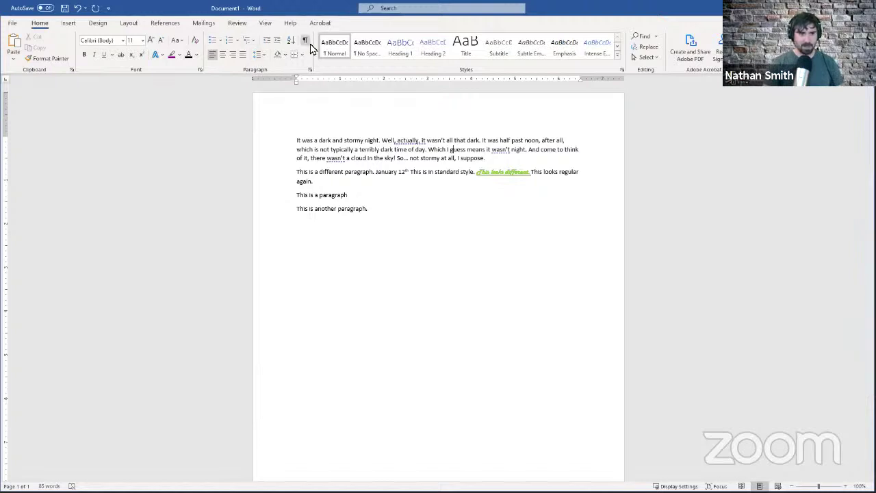
pyautogui.moveTo(410, 211); pyautogui.dragTo(286, 137)
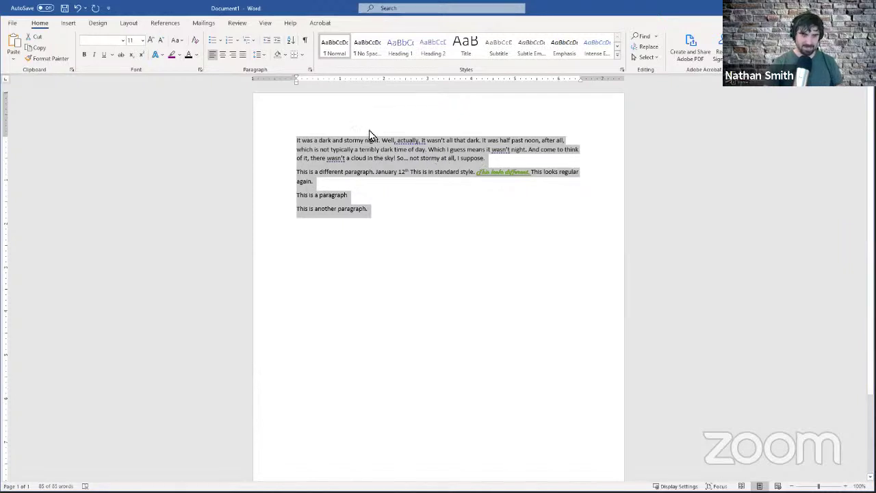
# - Center the first paragraph and switch it to right alignment
pyautogui.click(447, 159)
pyautogui.click(486, 150)
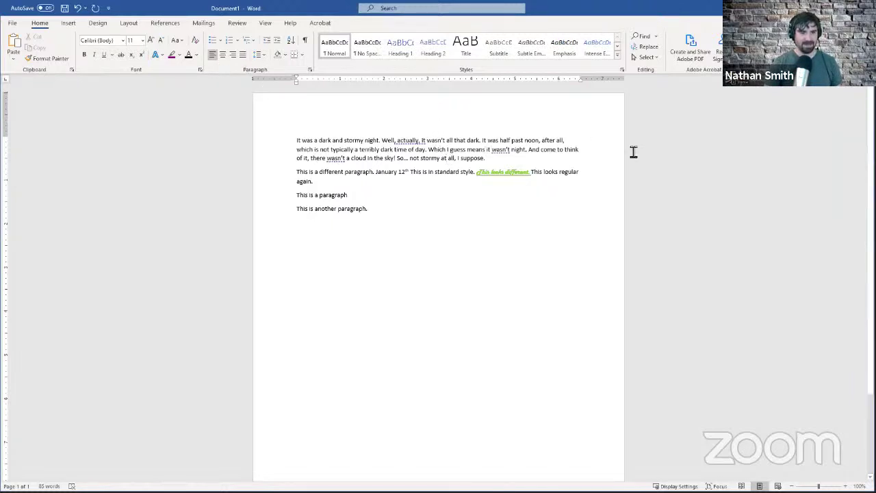
pyautogui.click(223, 56)
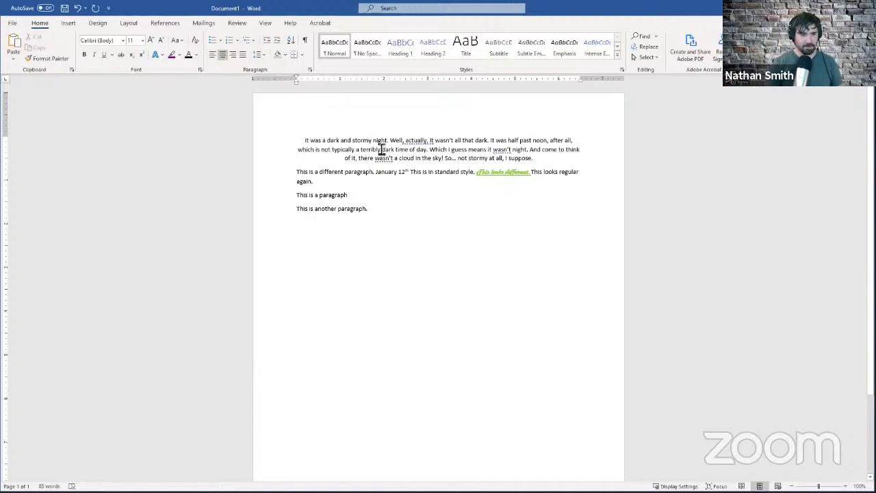
pyautogui.click(234, 55)
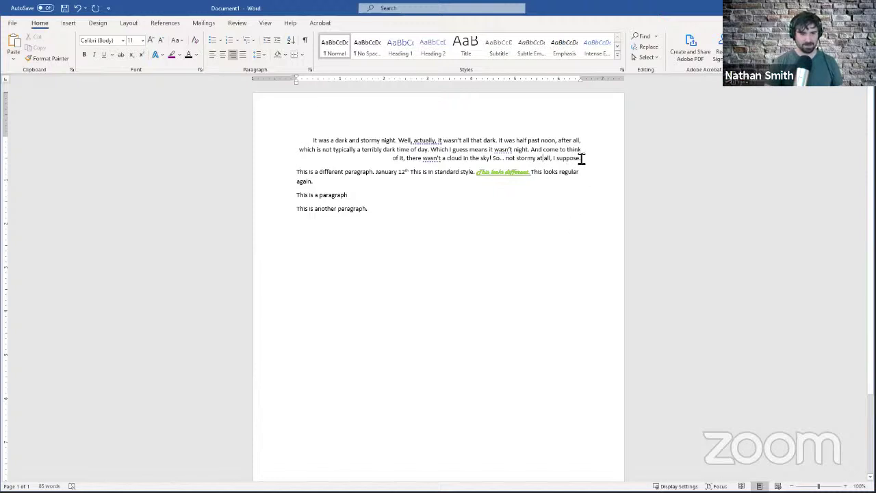
# - Add a right-aligned paragraph below the last one reading "This paragraph is aligned to the right margin."
pyautogui.click(580, 210)
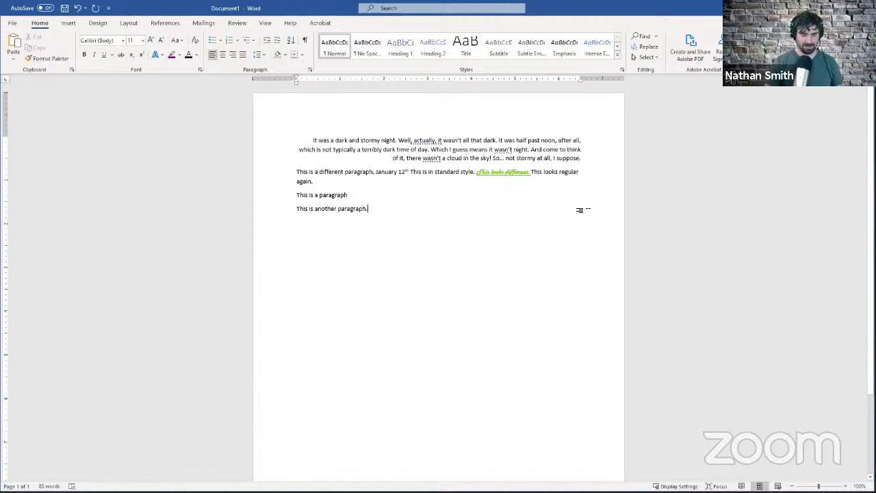
pyautogui.click(233, 58)
pyautogui.write('This')
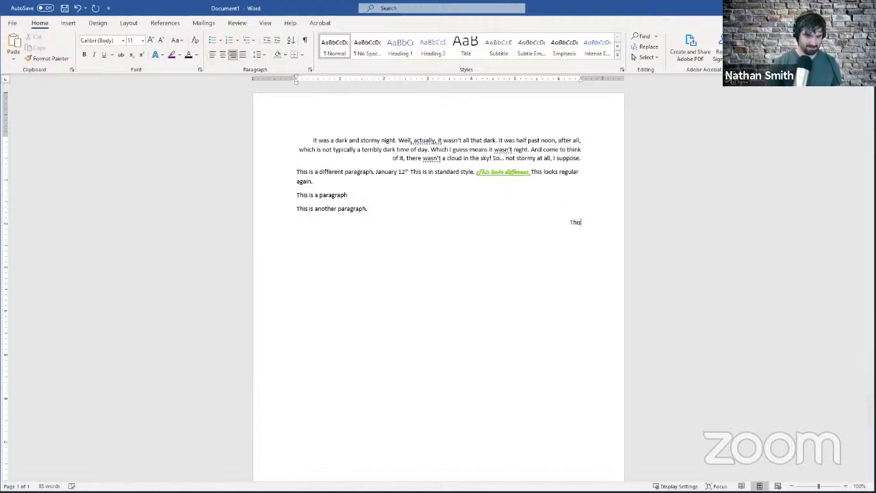
pyautogui.write(' paragraph')
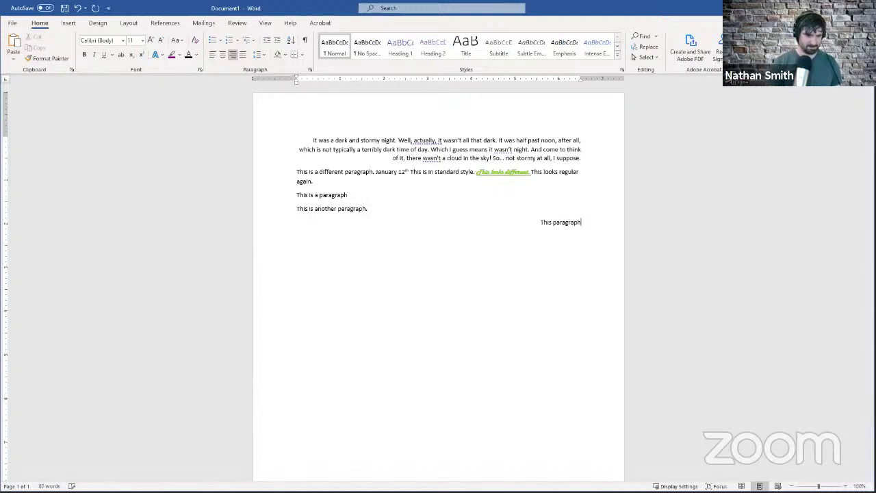
pyautogui.write(' is align')
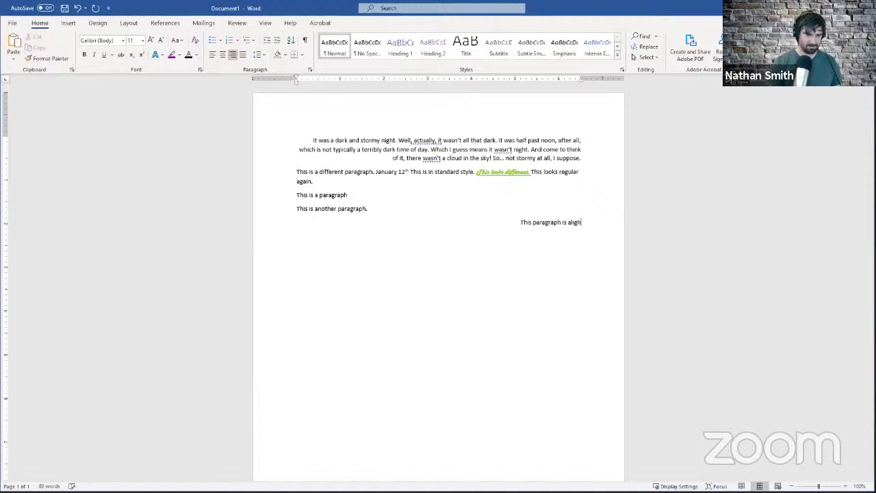
pyautogui.write('ed to t')
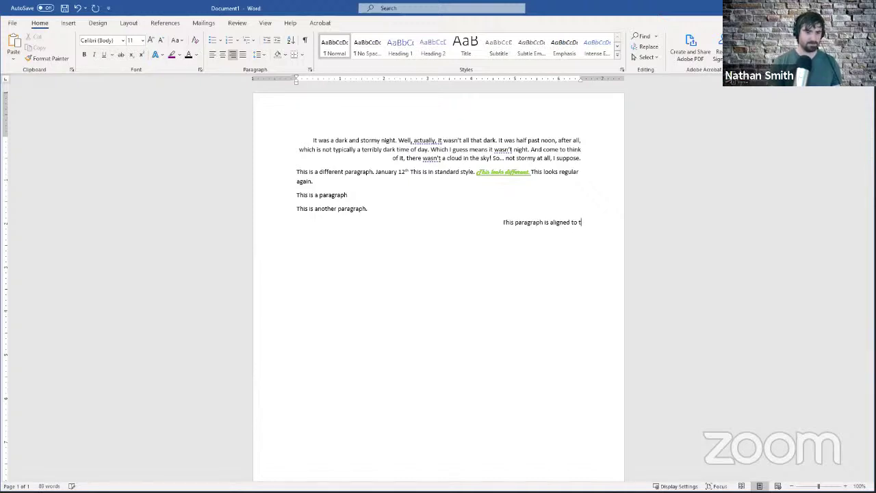
pyautogui.write('he right margin.')
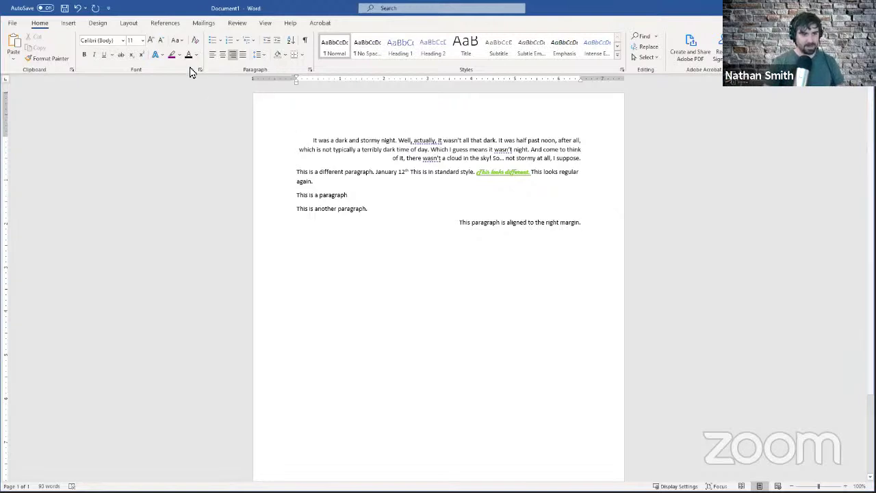
# - Justify the first paragraph
pyautogui.click(242, 56)
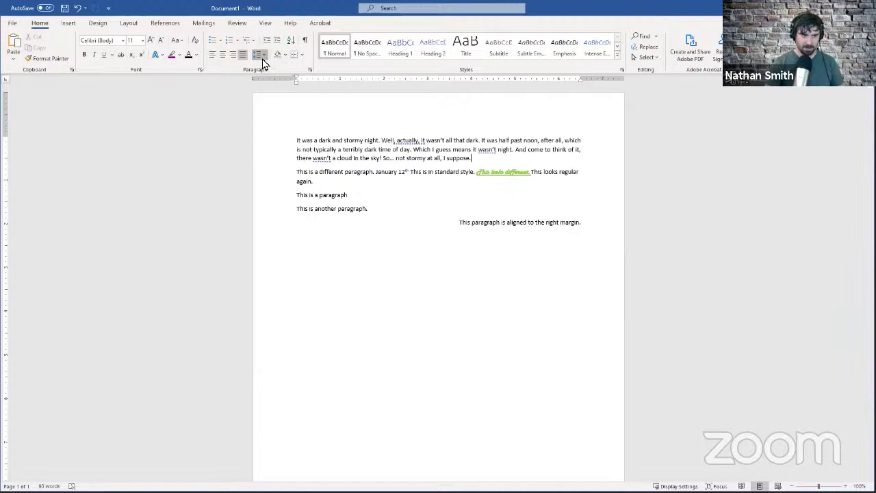
# - View the first paragraph's indent, spacing and page-break settings and close them without changes
pyautogui.click(310, 71)
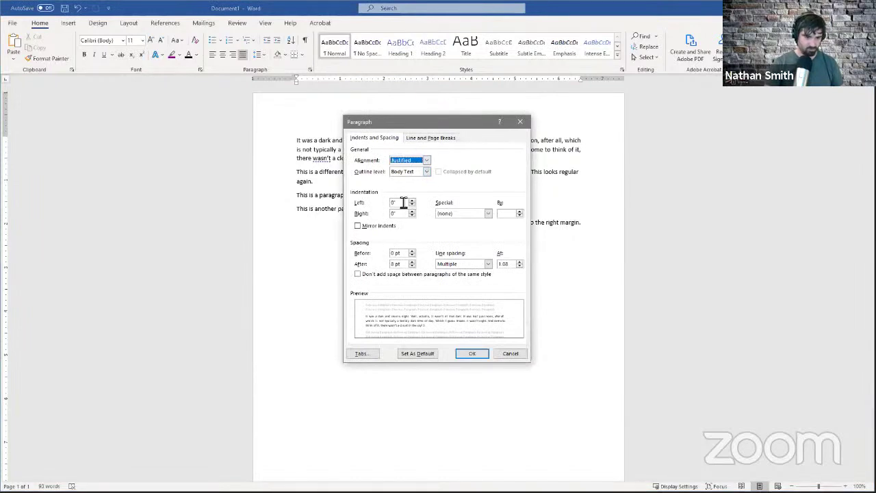
pyautogui.click(409, 139)
pyautogui.click(369, 138)
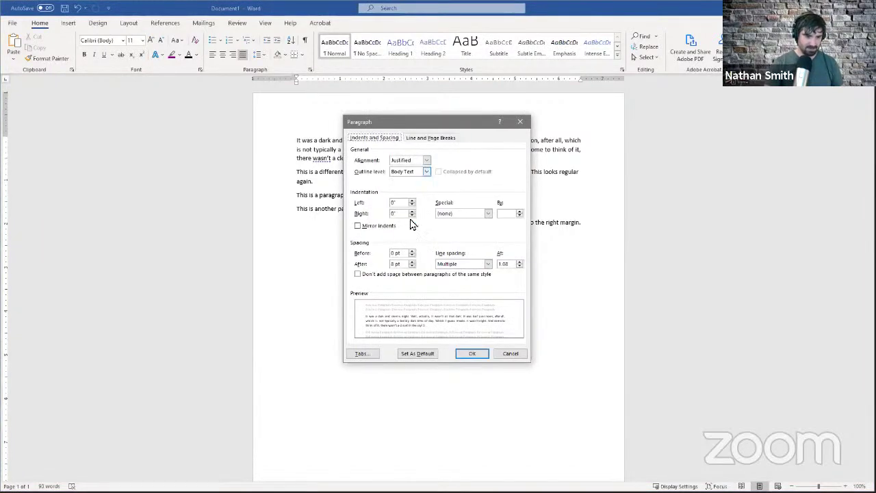
pyautogui.click(523, 358)
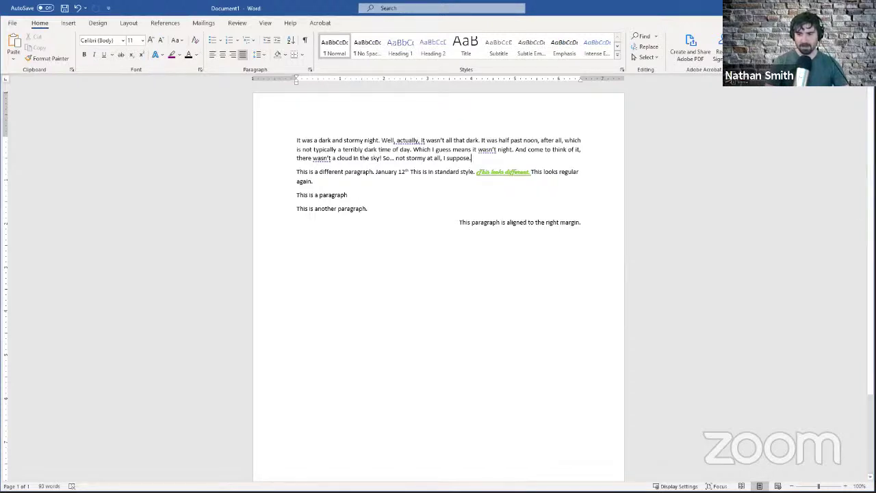
pyautogui.click(260, 60)
pyautogui.click(257, 59)
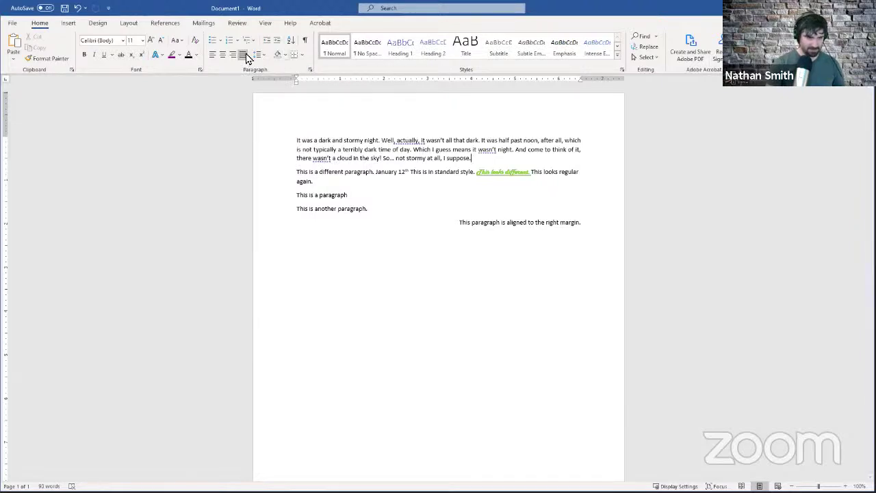
# - Select the whole first paragraph and review its alignment, spacing and pagination options in the Paragraph settings, leaving them unchanged
pyautogui.moveTo(480, 159); pyautogui.dragTo(298, 141)
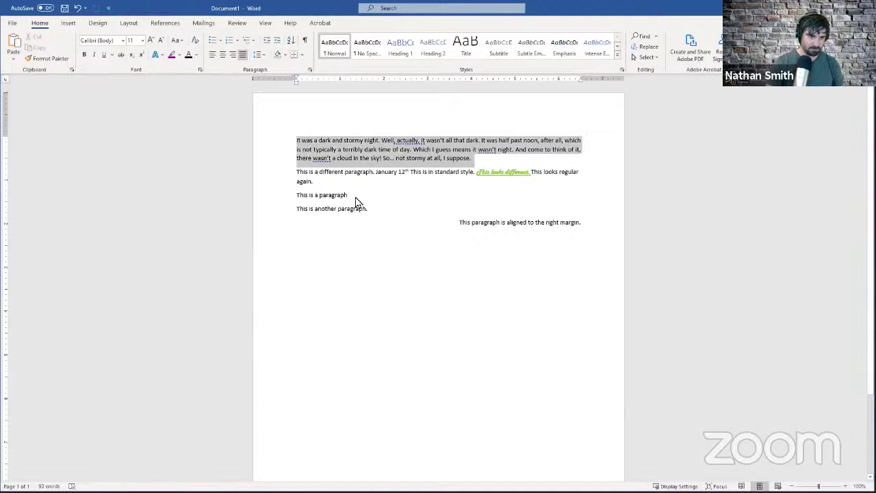
pyautogui.rightClick(336, 148)
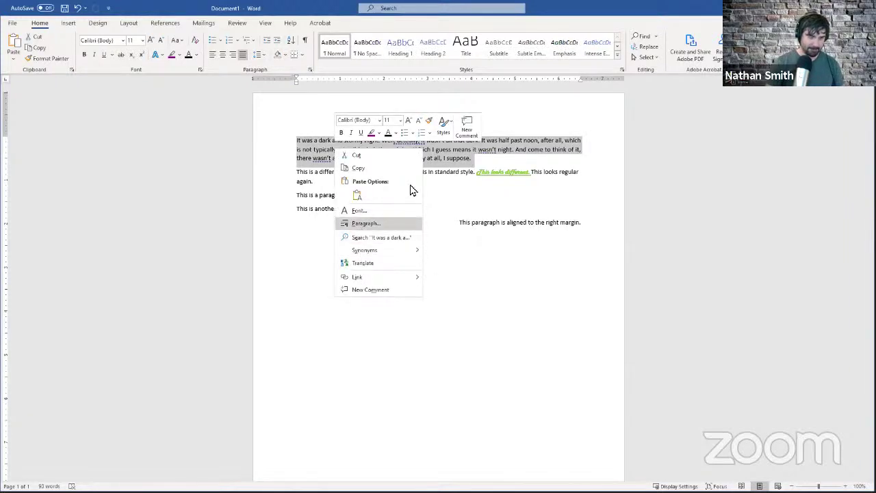
pyautogui.click(383, 224)
pyautogui.click(428, 161)
pyautogui.click(426, 161)
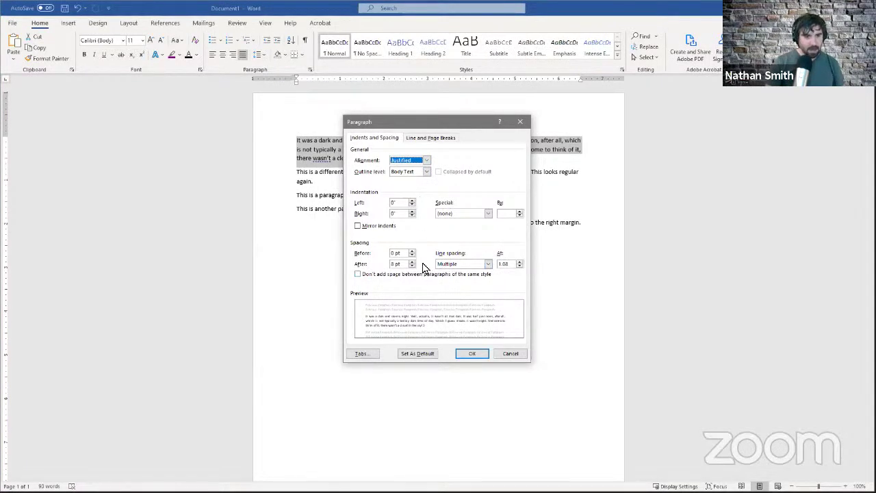
pyautogui.click(420, 138)
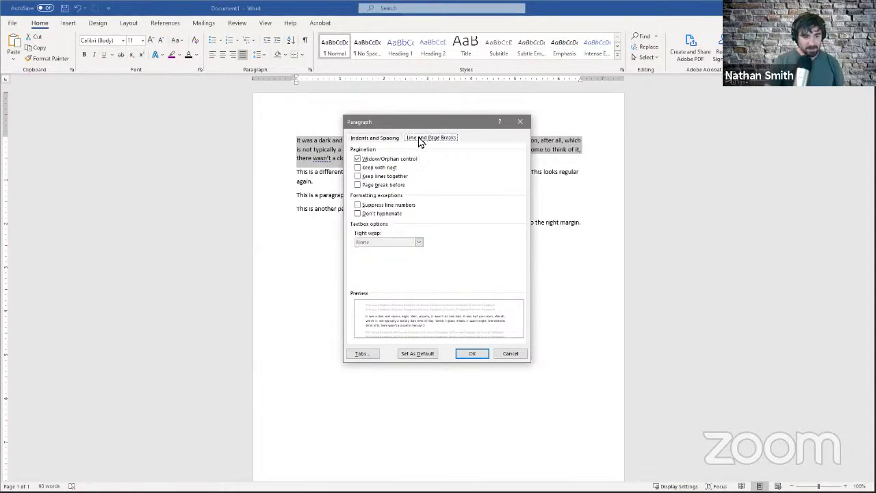
pyautogui.click(375, 139)
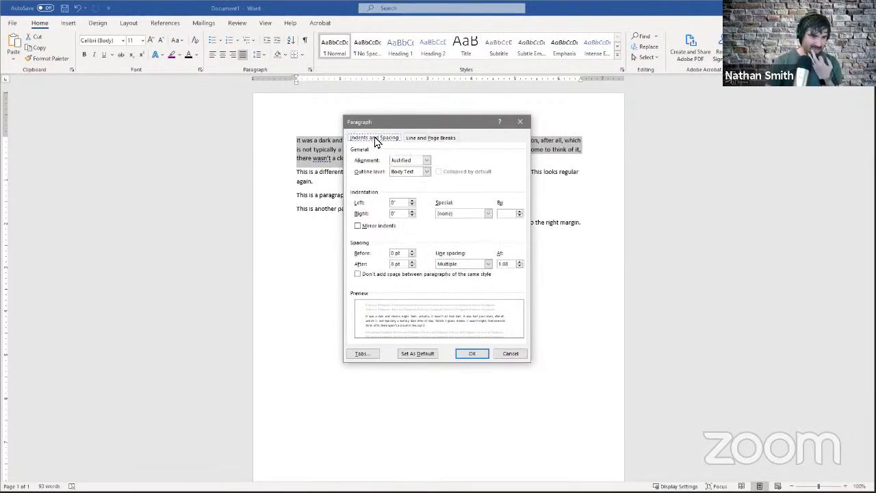
pyautogui.click(510, 354)
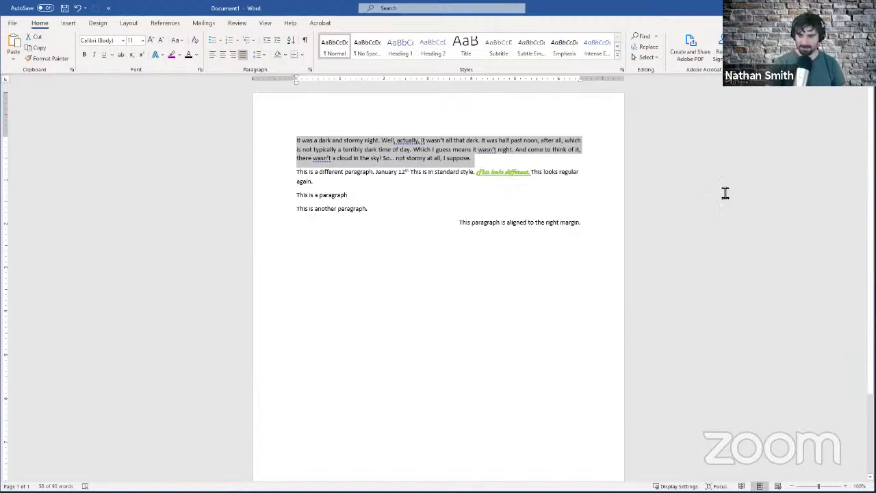
# - Remove the space after the first paragraph
pyautogui.click(259, 60)
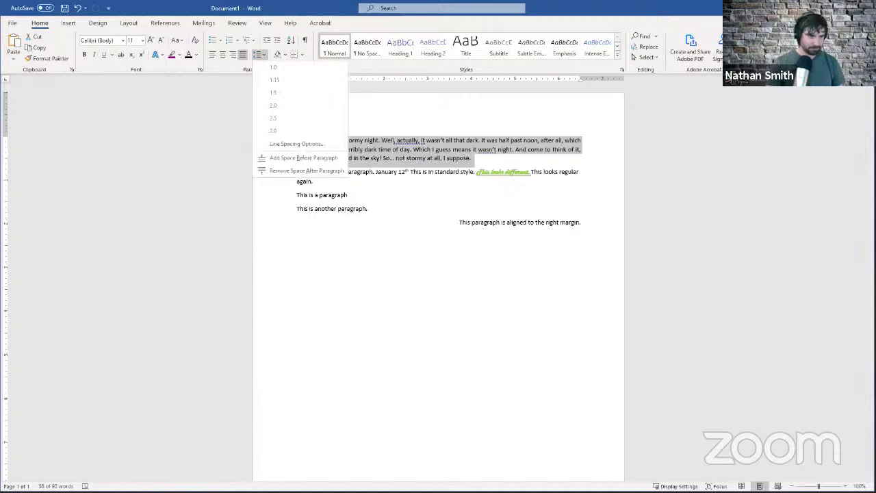
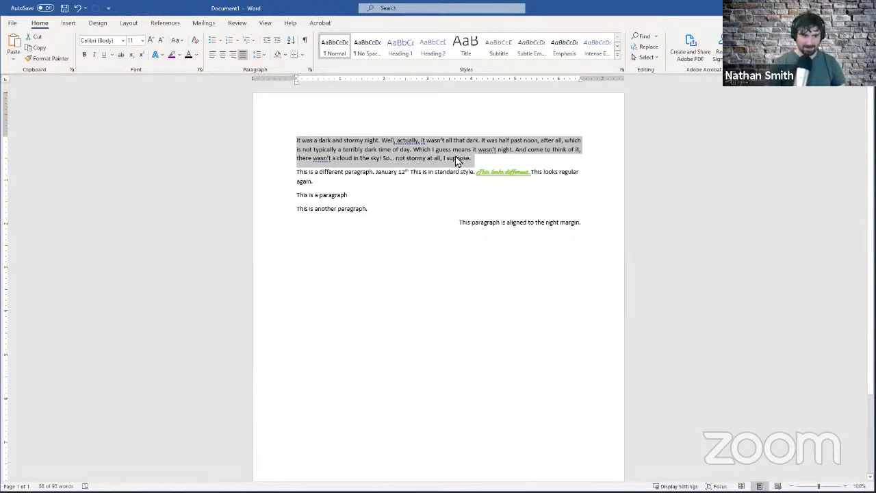
pyautogui.click(258, 54)
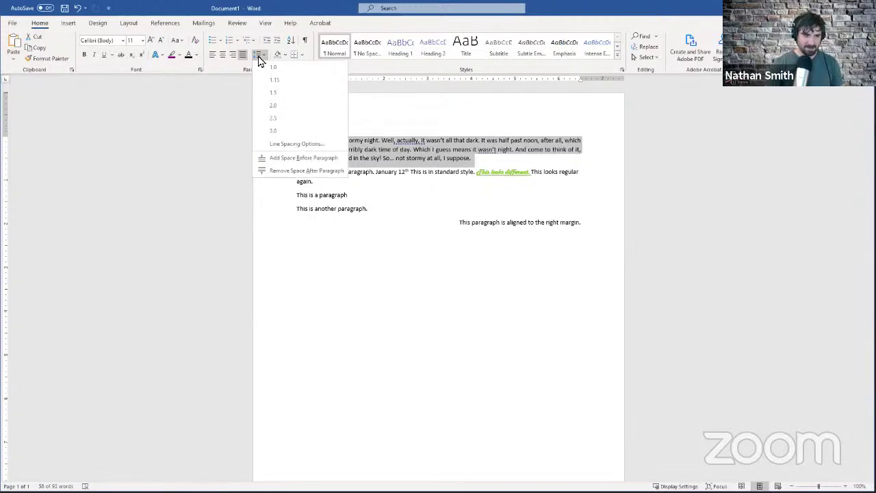
pyautogui.click(259, 59)
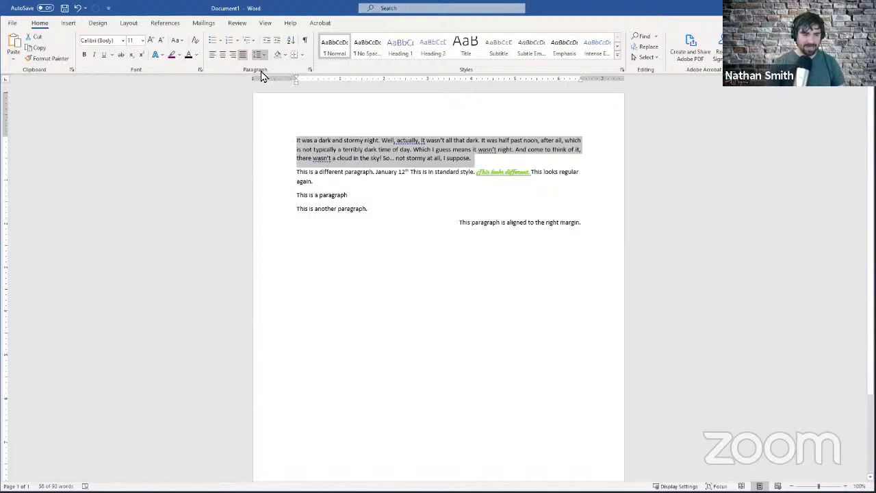
pyautogui.click(259, 56)
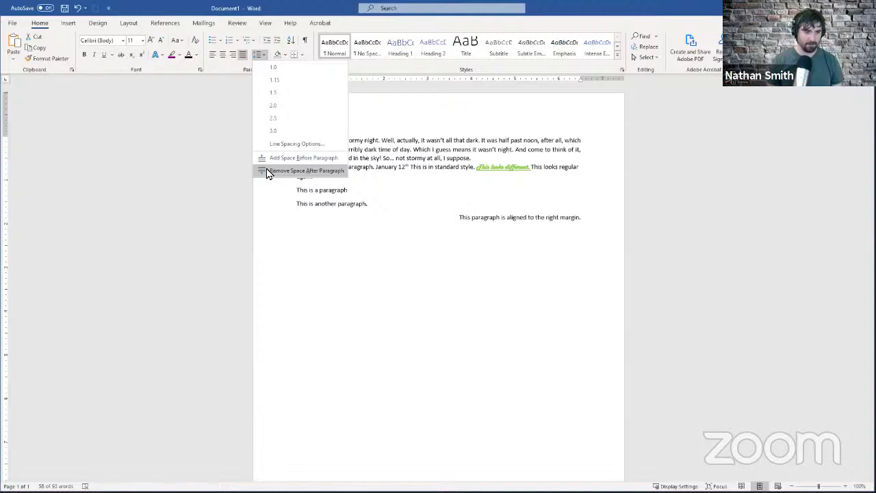
pyautogui.click(267, 172)
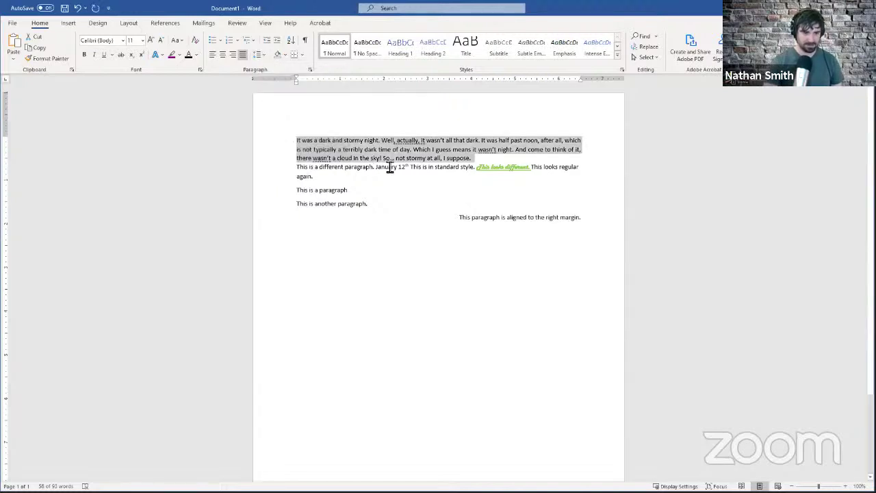
# - Reselect the first paragraph and add space after it again
pyautogui.click(479, 159)
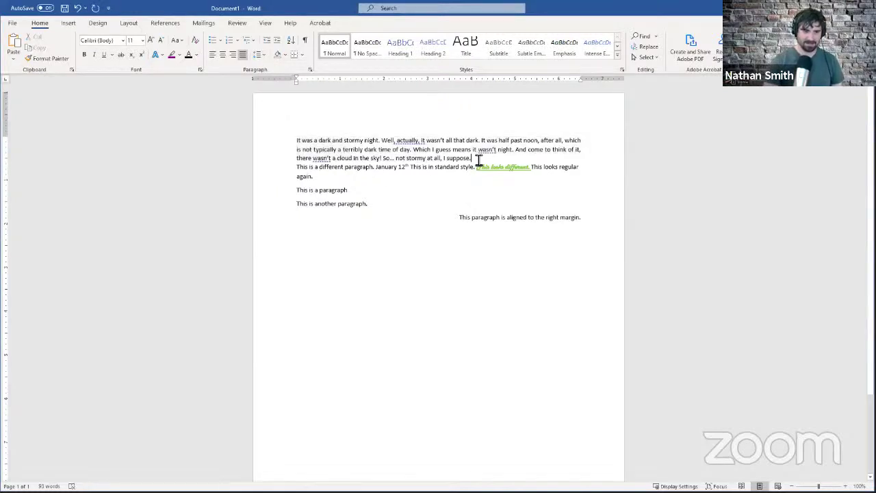
pyautogui.moveTo(478, 159); pyautogui.dragTo(303, 137)
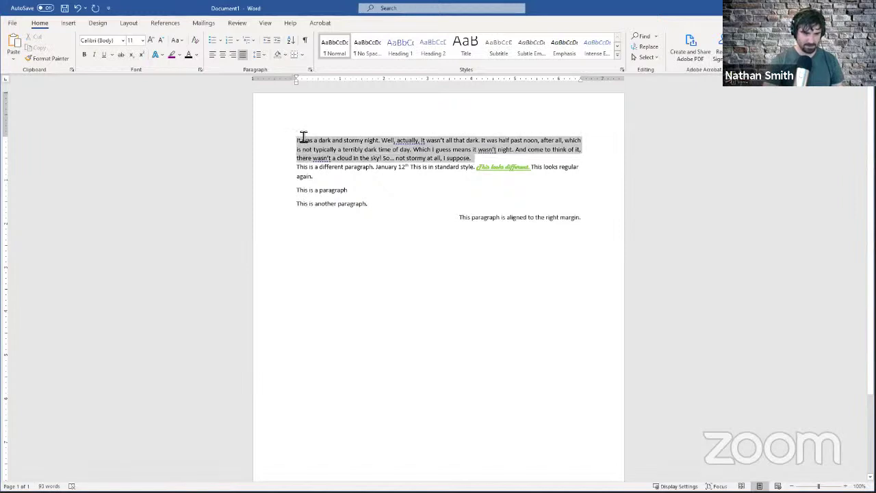
pyautogui.click(256, 59)
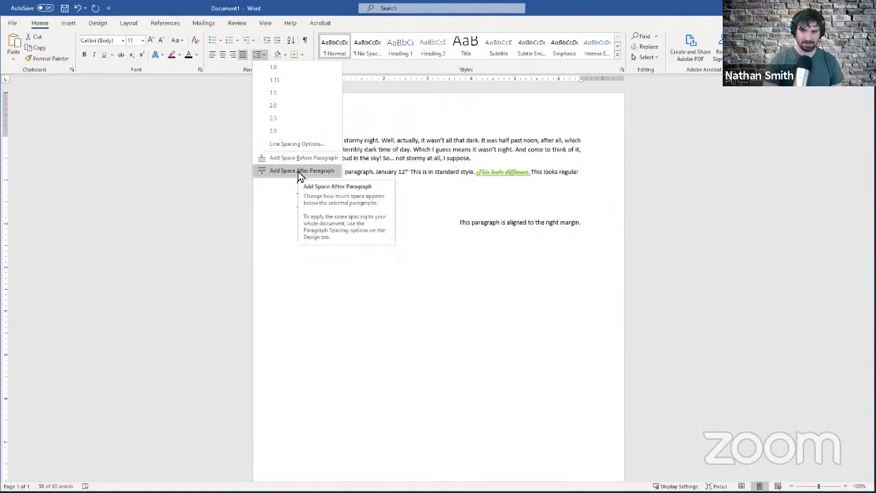
pyautogui.click(298, 175)
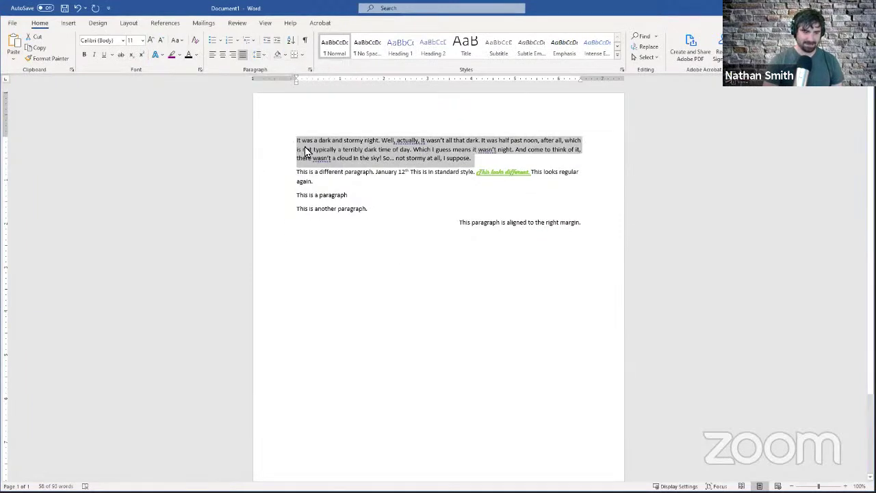
pyautogui.click(263, 55)
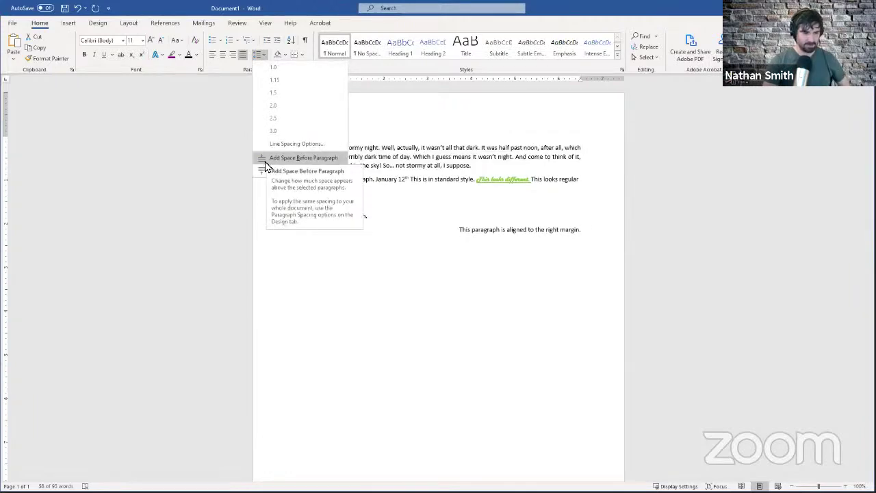
pyautogui.press('Escape')
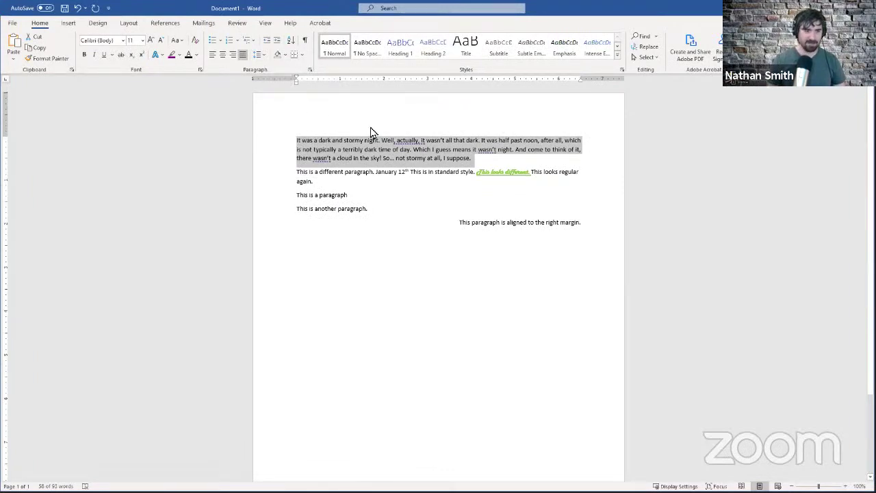
pyautogui.click(264, 55)
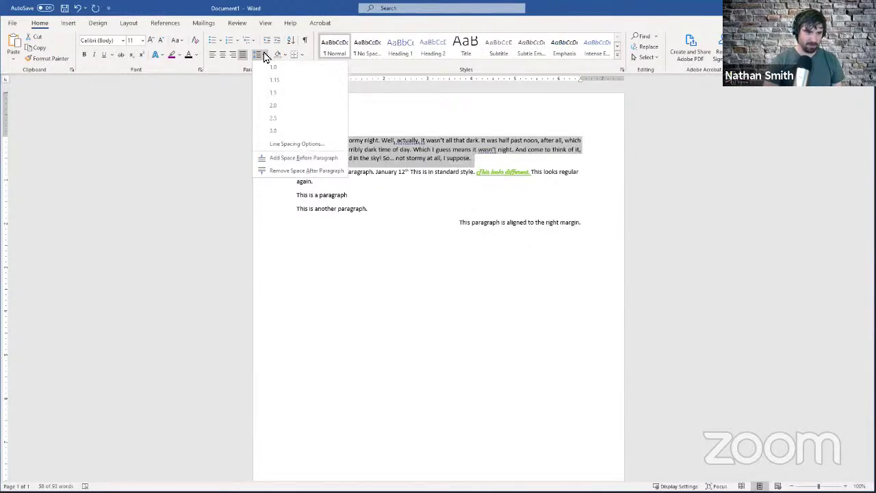
pyautogui.click(358, 170)
# - Select the second paragraph, add space before it and remove that space again
pyautogui.moveTo(328, 186); pyautogui.dragTo(288, 174)
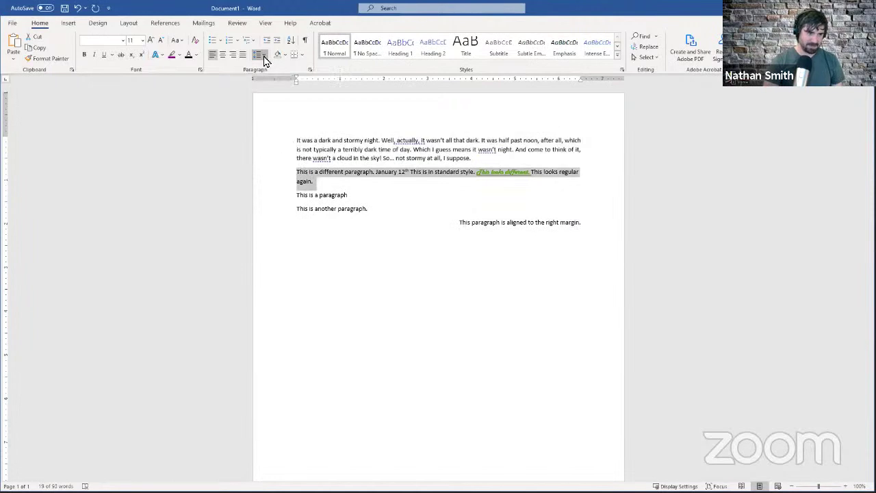
pyautogui.click(260, 54)
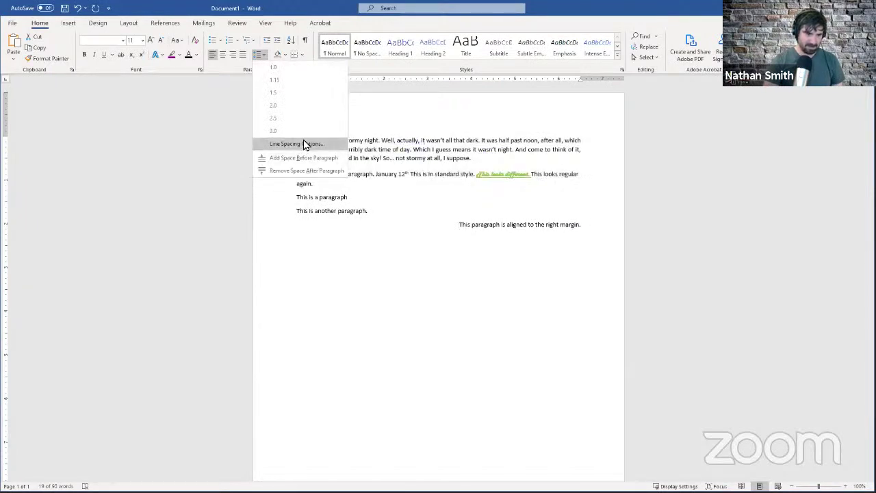
pyautogui.click(302, 159)
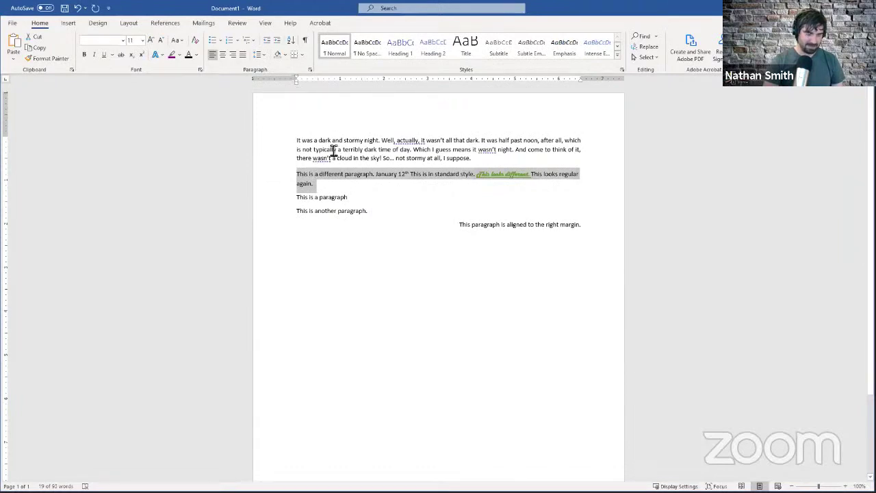
pyautogui.click(260, 54)
pyautogui.click(271, 160)
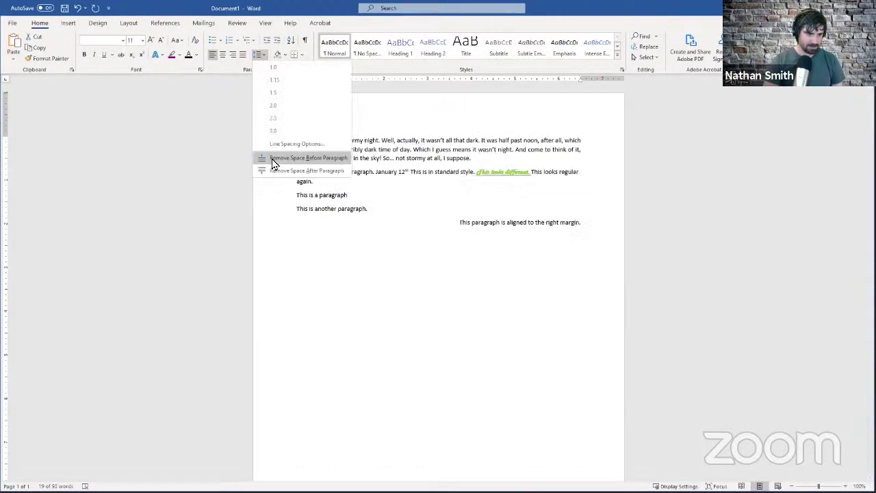
pyautogui.click(264, 54)
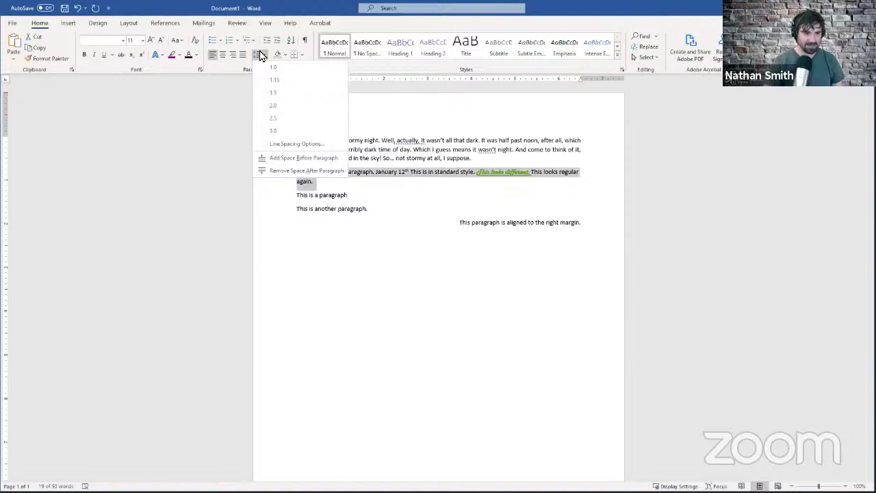
pyautogui.click(385, 152)
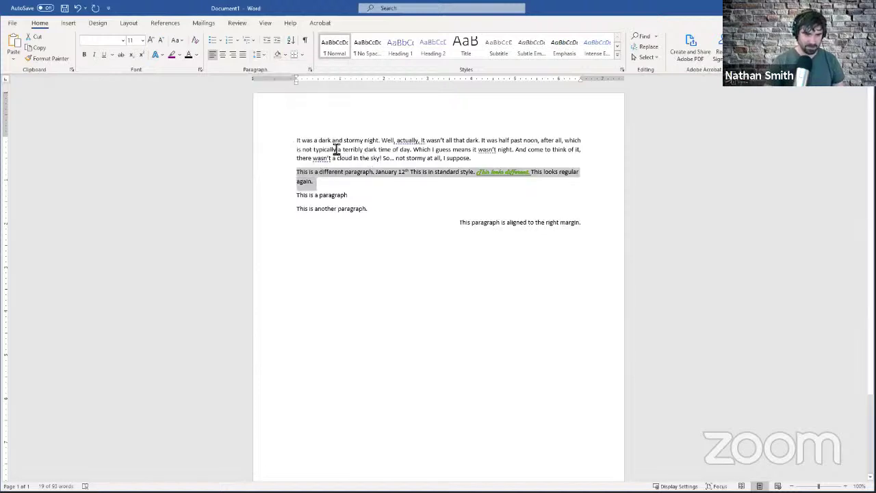
# - Set the first paragraph's line spacing to 1.0
pyautogui.click(420, 143)
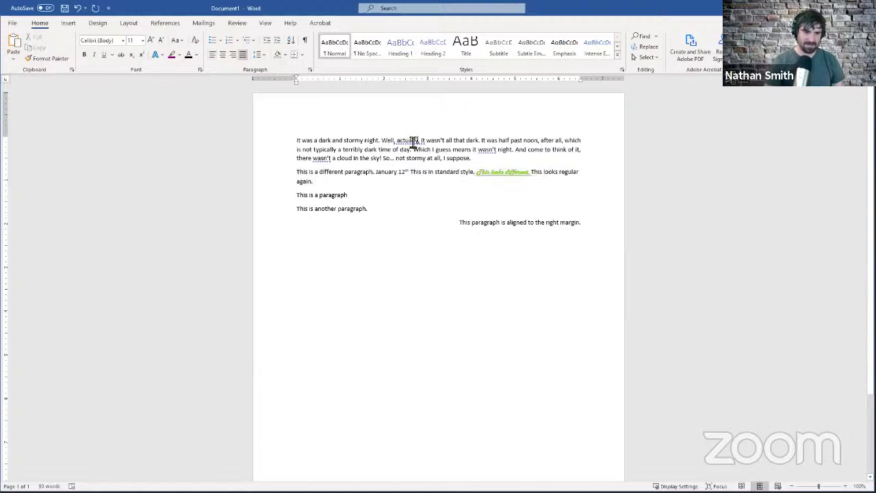
pyautogui.click(260, 56)
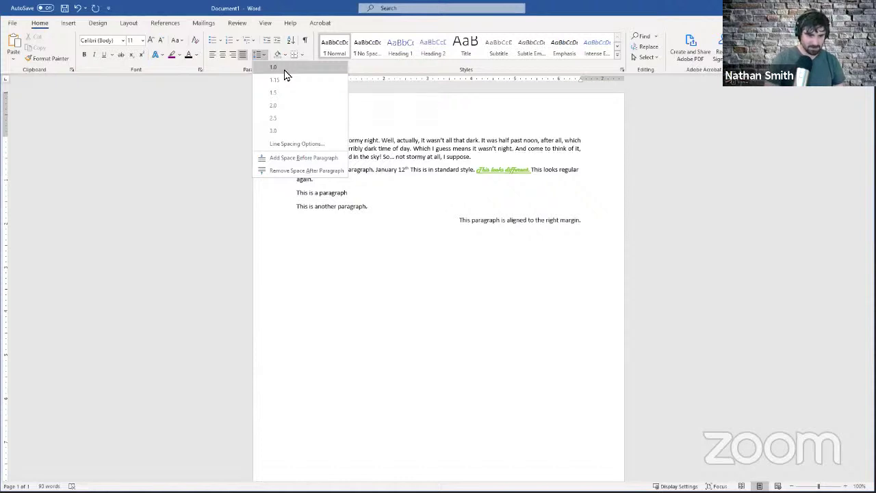
pyautogui.click(408, 145)
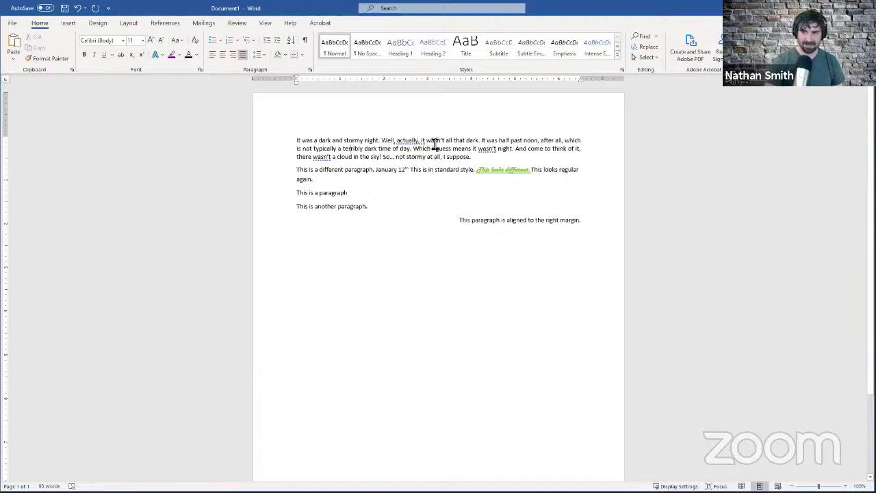
# - Increase the first paragraph's line spacing to 1.5 and once more to 2.0
pyautogui.click(258, 55)
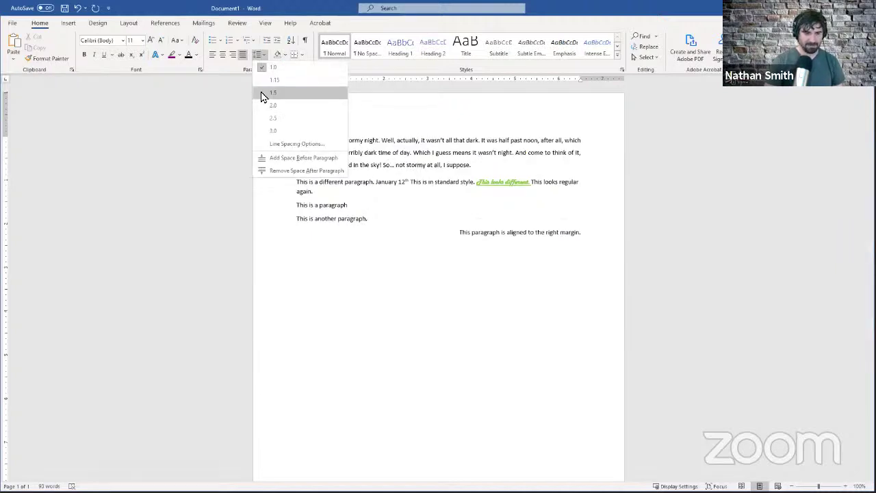
pyautogui.click(260, 93)
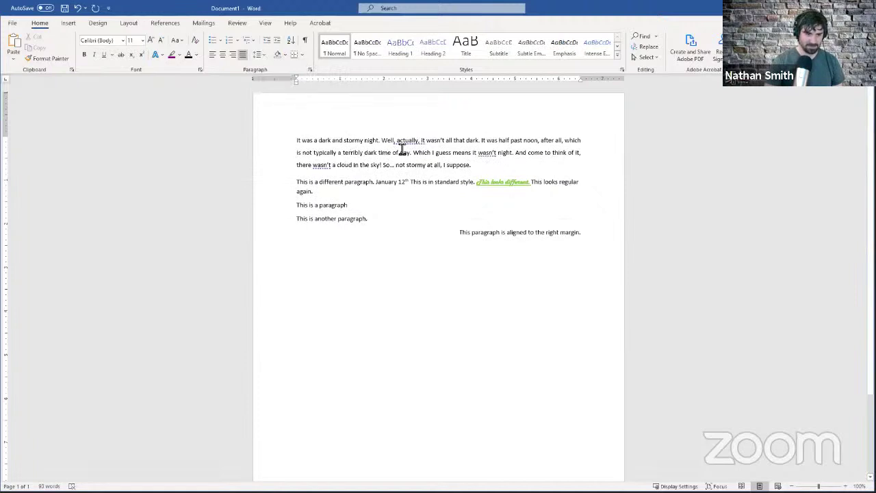
pyautogui.click(262, 59)
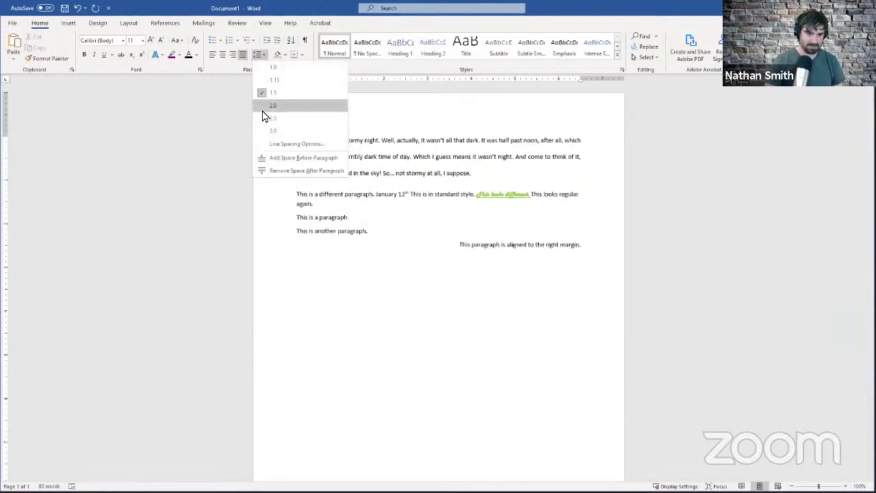
pyautogui.click(266, 107)
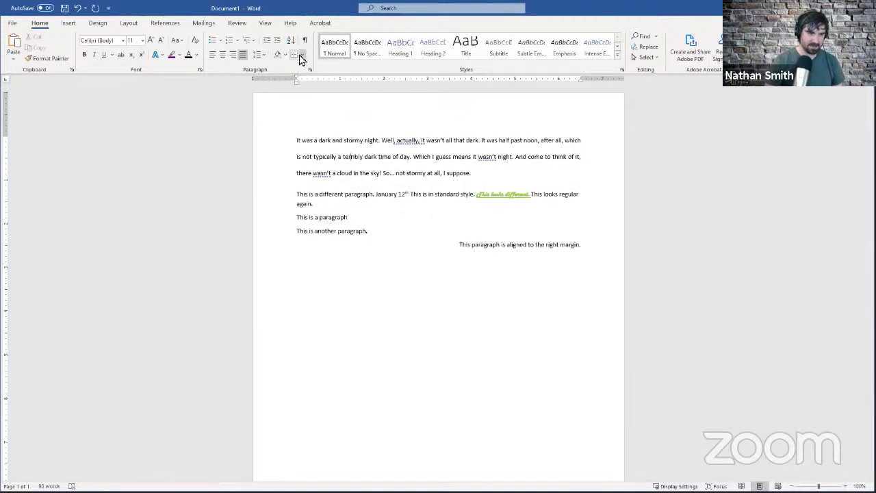
# - Set the first paragraph's line spacing to 1.15
pyautogui.click(260, 60)
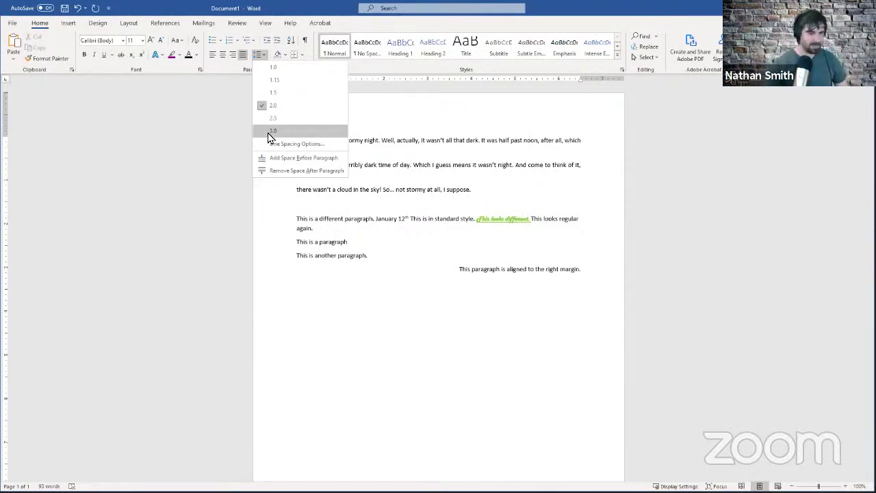
pyautogui.click(271, 80)
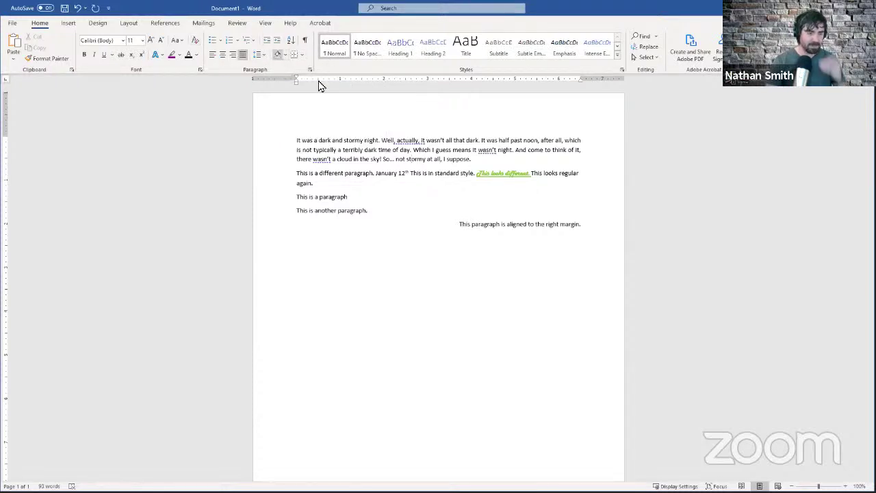
# - Start a left-aligned bulleted list below the right-aligned paragraph with the items Cereal, Eggs and Bacon
pyautogui.click(587, 230)
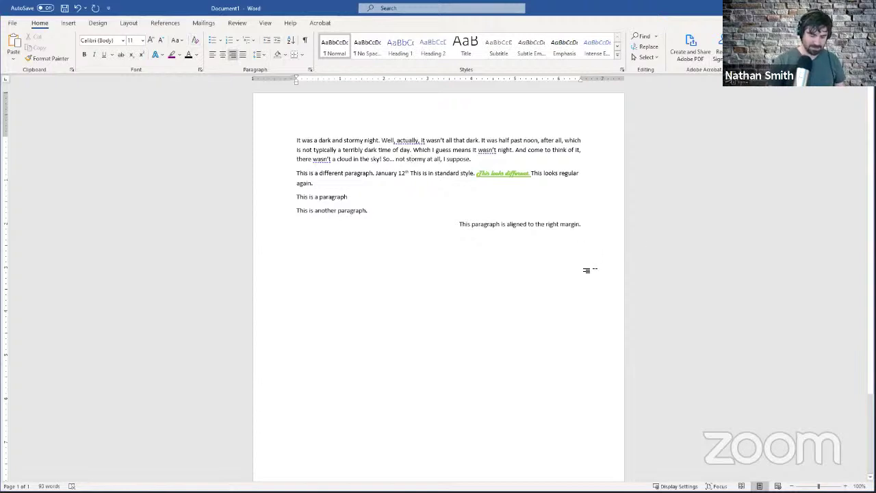
pyautogui.click(212, 55)
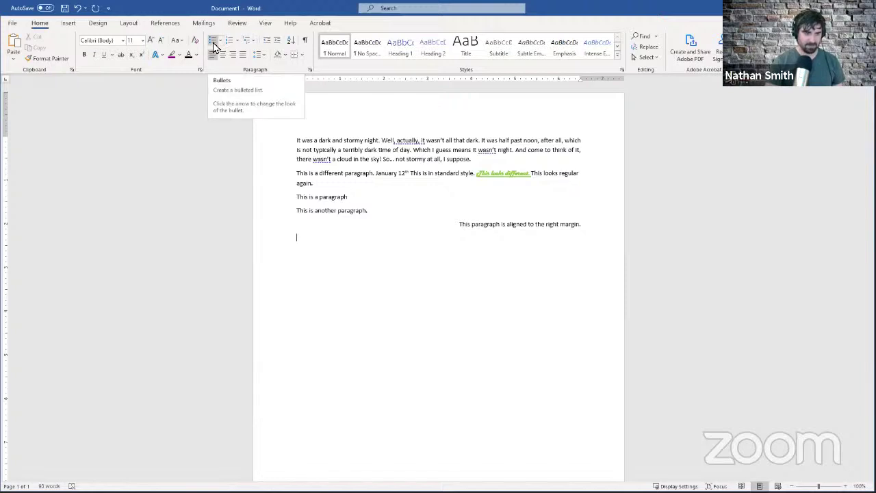
pyautogui.click(213, 43)
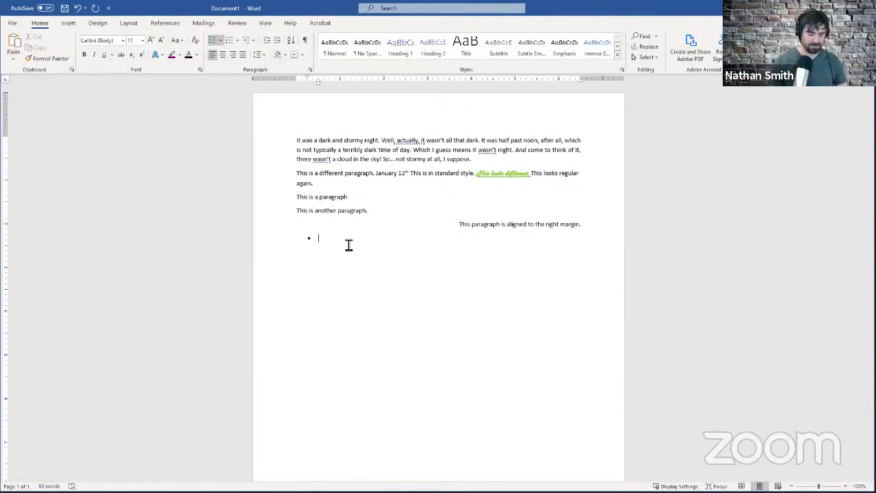
pyautogui.write('Cereal ')
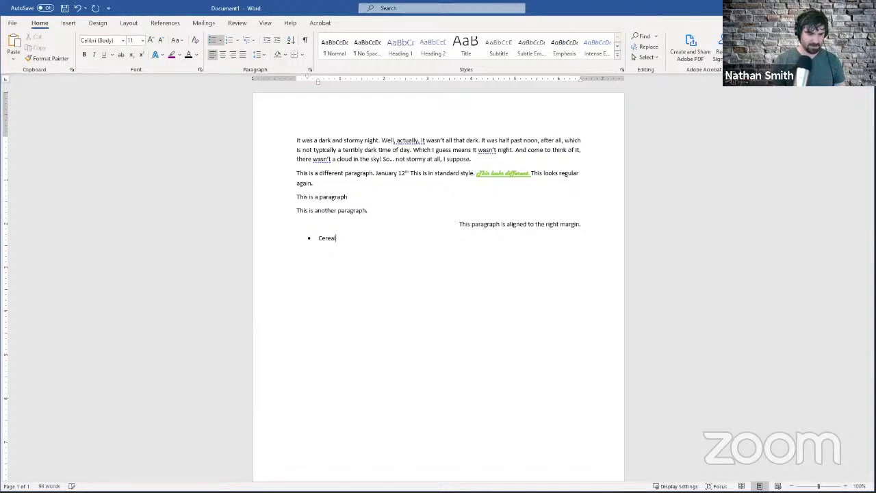
pyautogui.write('Eggs')
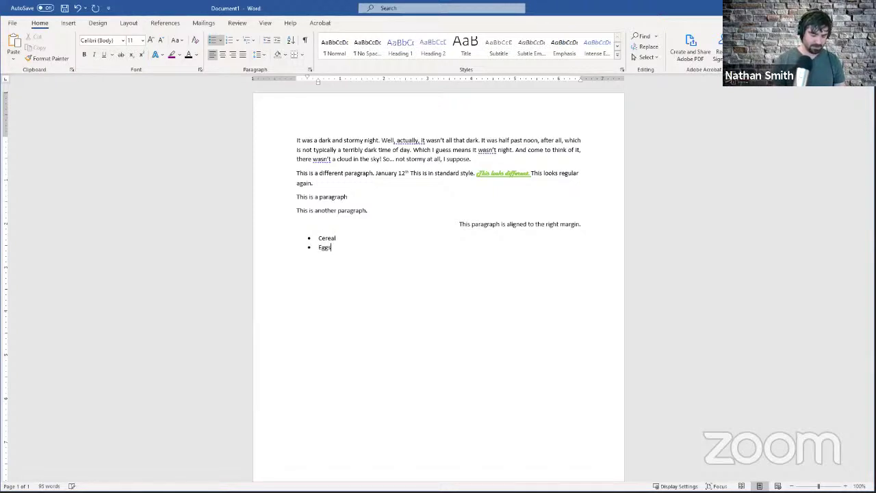
pyautogui.press('Return')
pyautogui.write('Bacon')
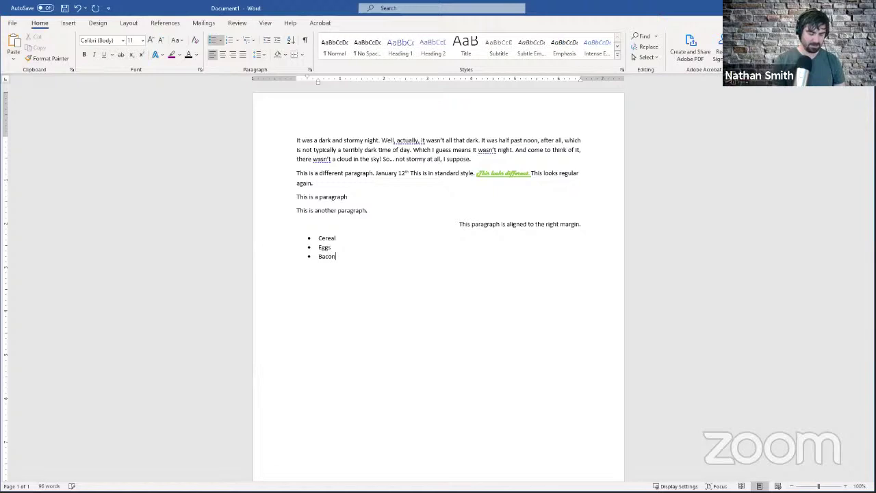
# - Add the items Sausage, Fruit and Toast to the end of the bulleted list
pyautogui.press('Return')
pyautogui.write('S')
pyautogui.write('asage')
pyautogui.press('BackSpace')
pyautogui.press('BackSpace')
pyautogui.press('BackSpace')
pyautogui.press('BackSpace')
pyautogui.write('usage')
pyautogui.press('Return')
pyautogui.write('Fr')
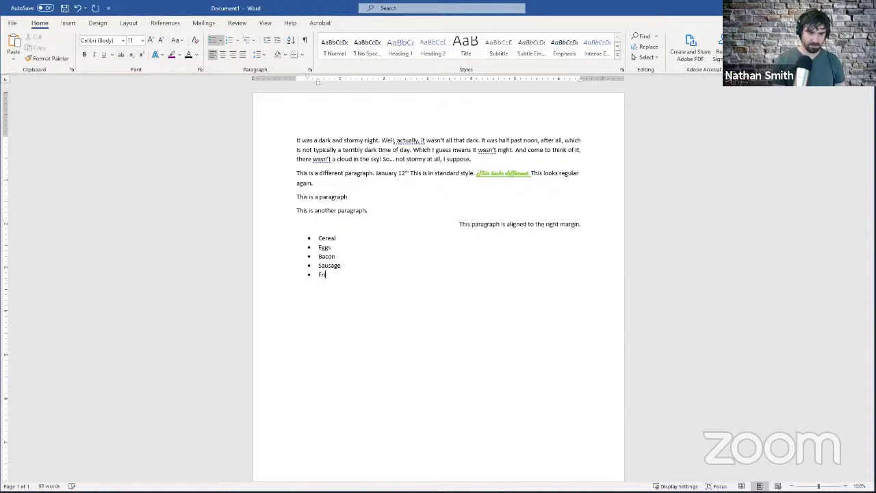
pyautogui.write('uit ')
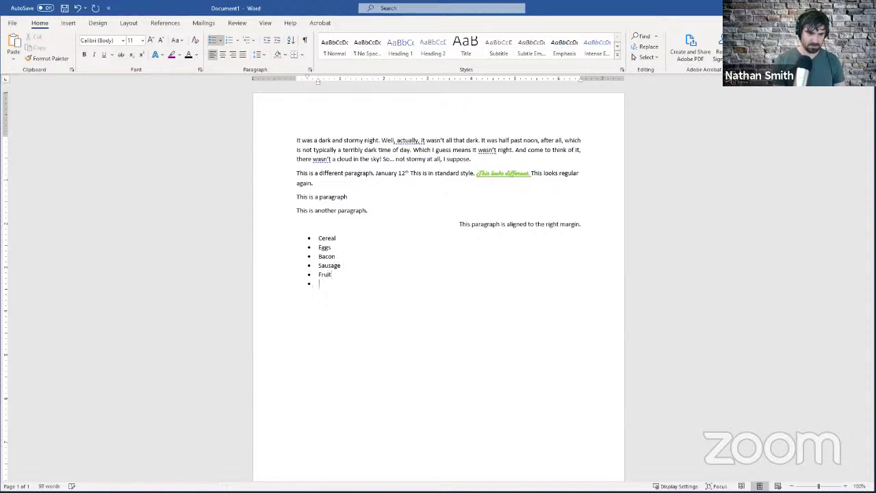
pyautogui.write('Toast')
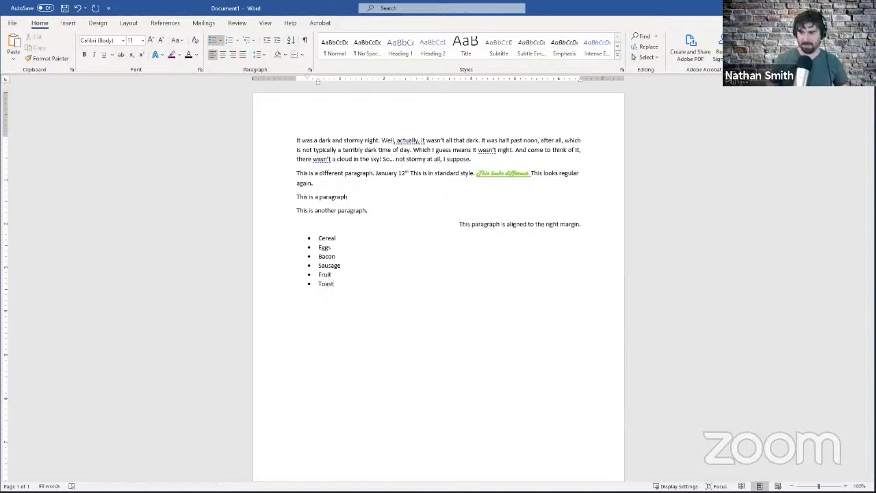
# - End the bulleted list after Toast and write "This is a normal paragraph." as regular text below it
pyautogui.click(345, 241)
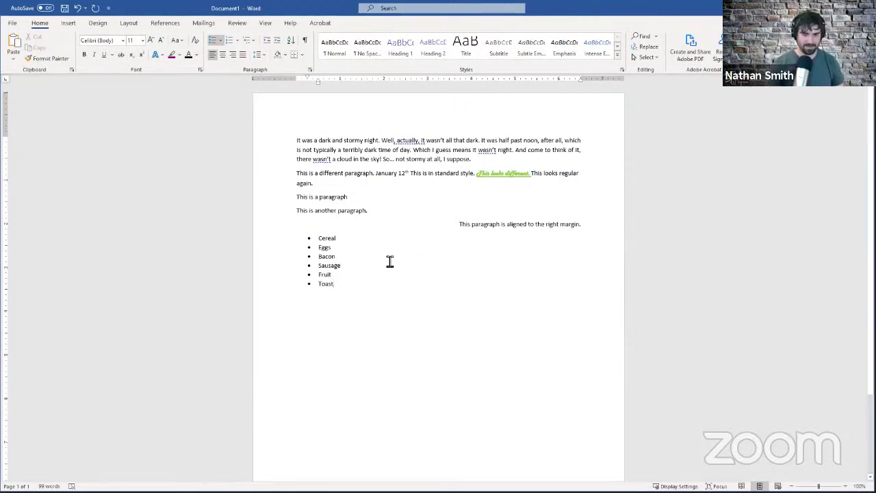
pyautogui.press('Return')
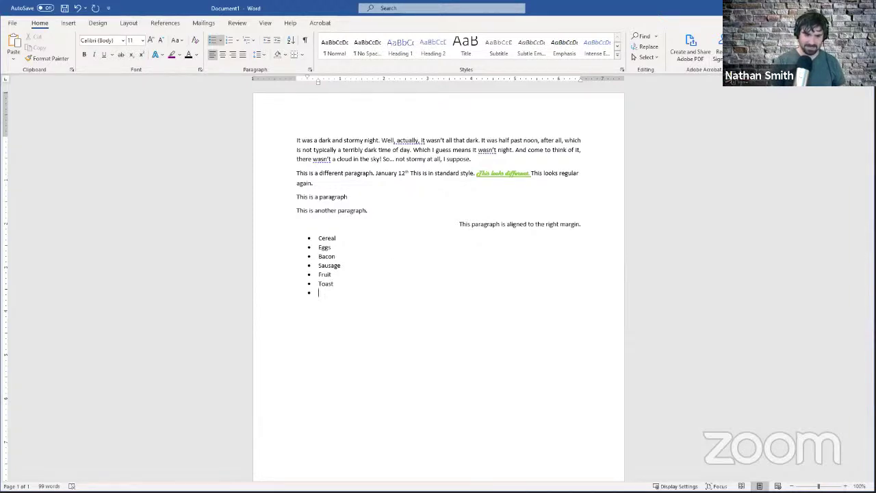
pyautogui.press('Return')
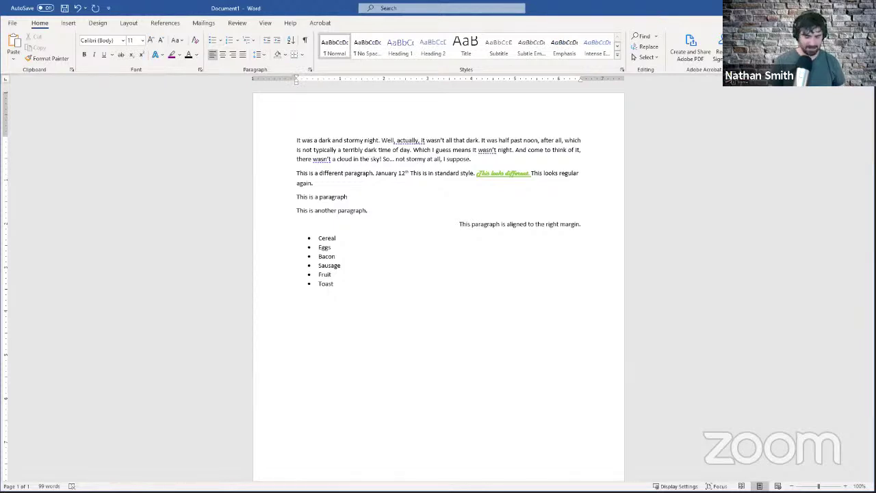
pyautogui.write('This i')
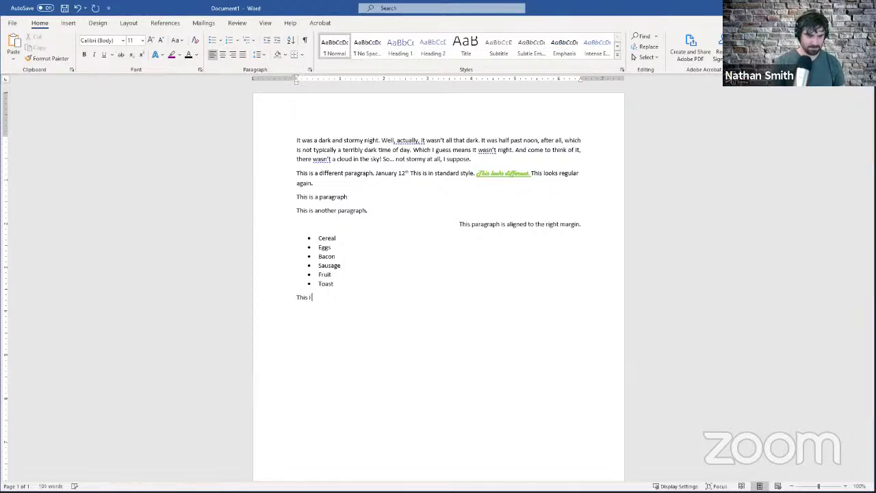
pyautogui.write('s a normal paragraph.')
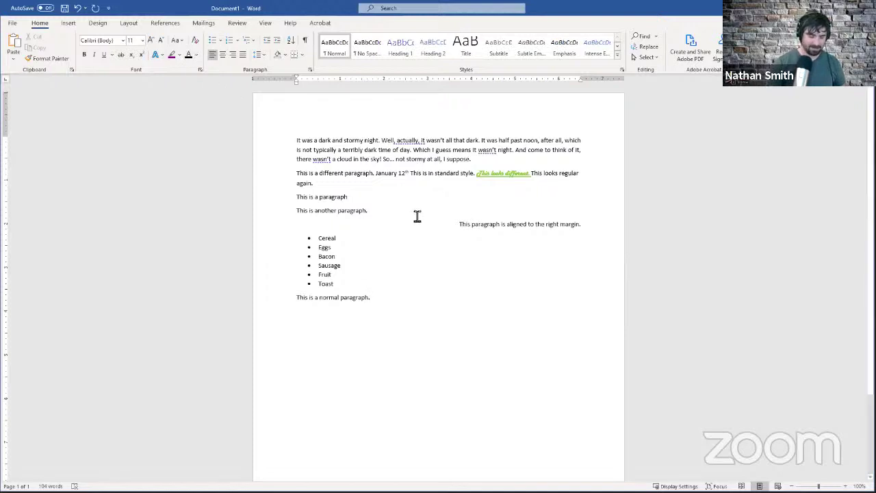
# - Write Sandwich, Soup and Salad on separate lines below the normal paragraph
pyautogui.write('Sandwich')
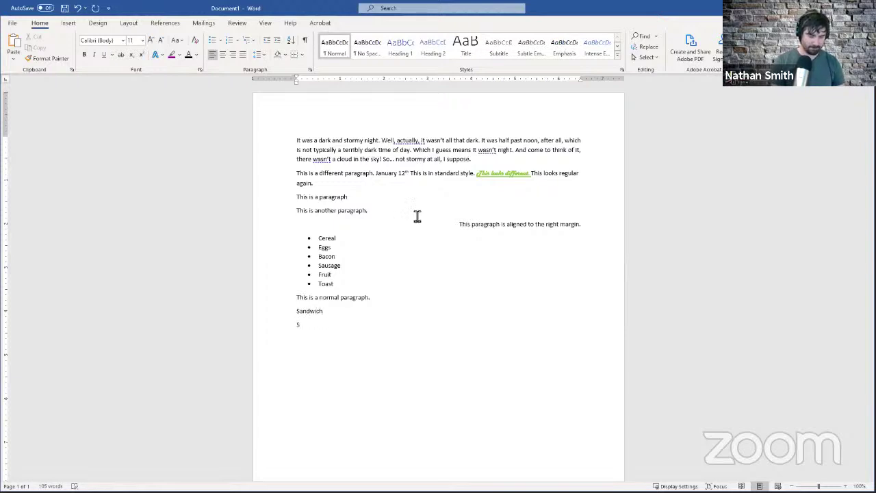
pyautogui.write('Salad')
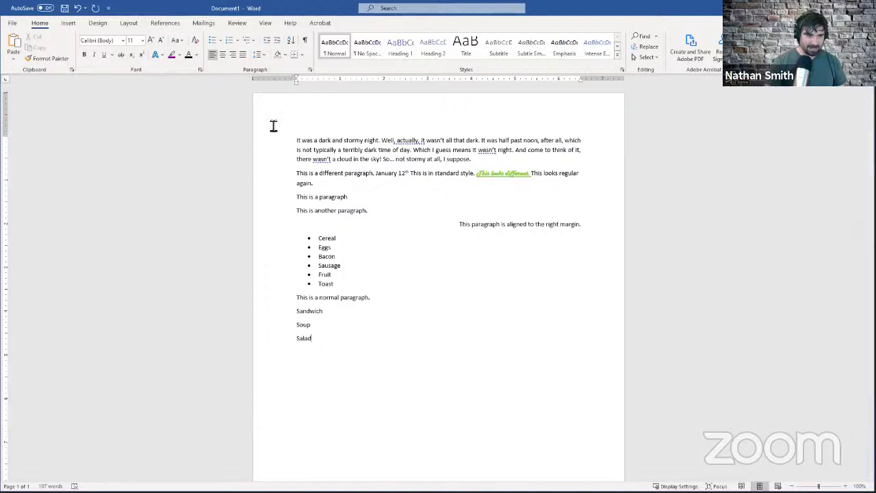
# - Change the bullets of the breakfast food list to the multicoloured symbol from the bullet library
pyautogui.click(352, 274)
pyautogui.click(350, 283)
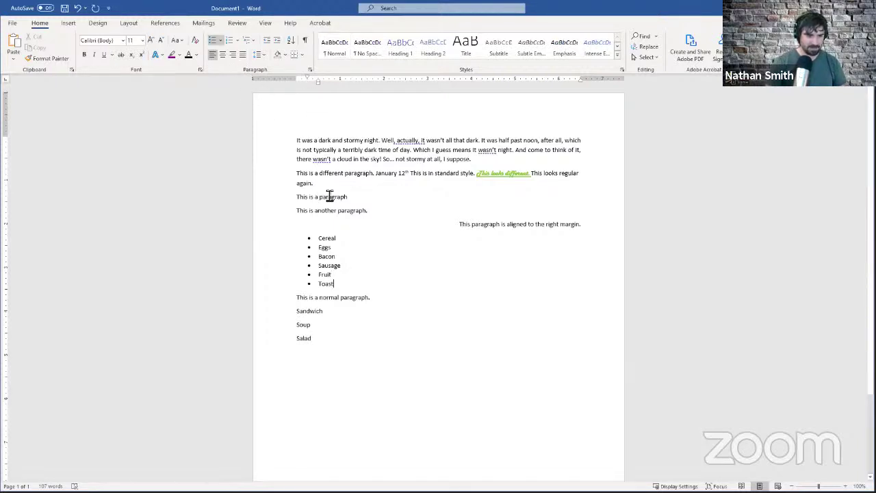
pyautogui.click(220, 41)
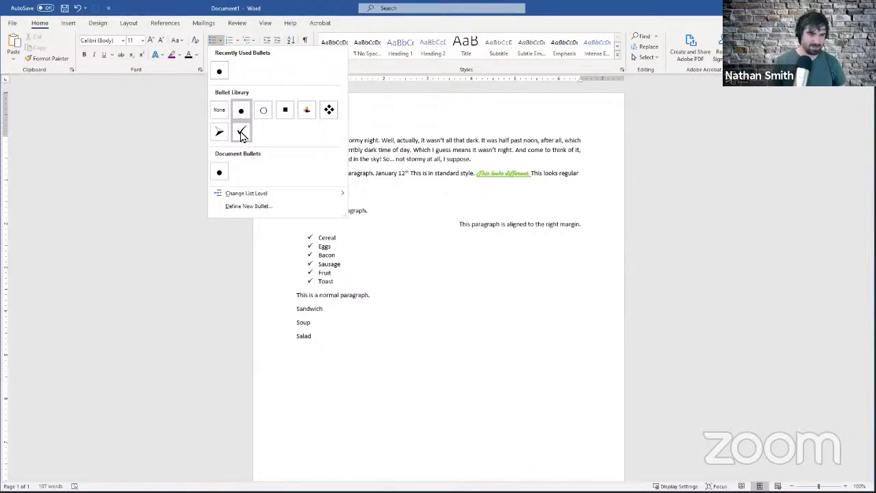
pyautogui.click(307, 110)
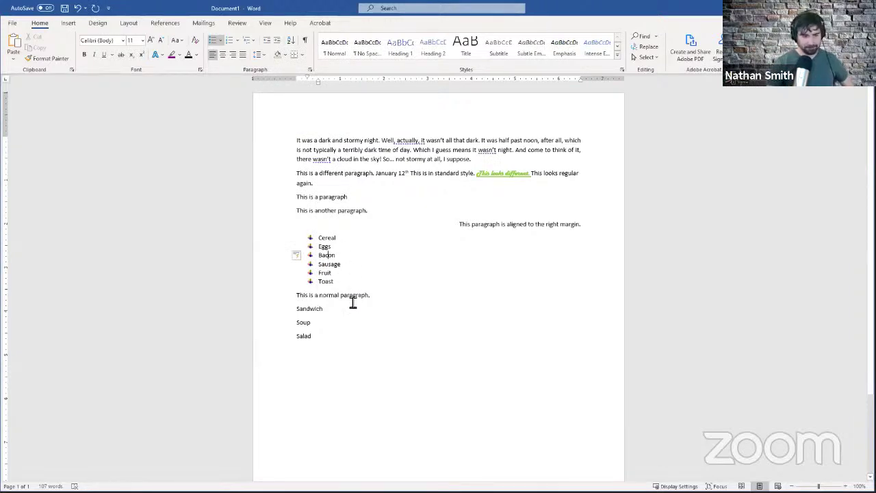
# - Replace the Sandwich, Soup and Salad lines with Breakfast, Lunch and Dinner on separate lines
pyautogui.click(340, 328)
pyautogui.click(339, 336)
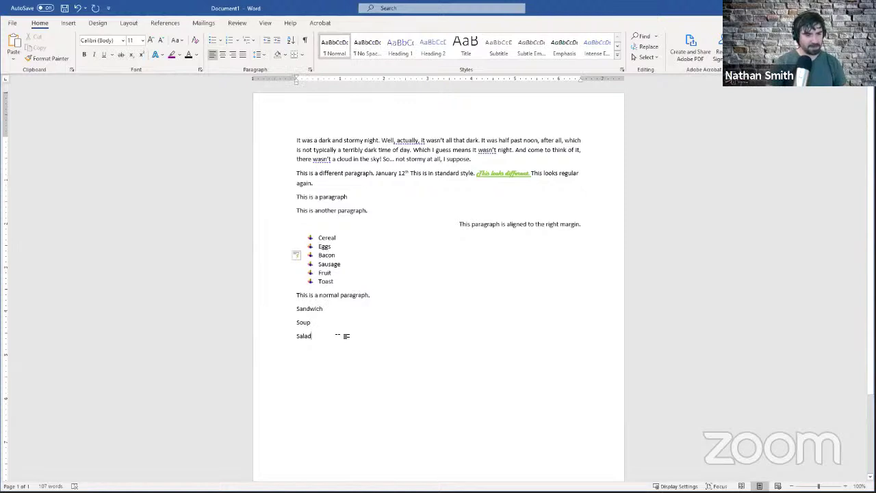
pyautogui.moveTo(338, 336); pyautogui.dragTo(304, 309)
pyautogui.click(329, 325)
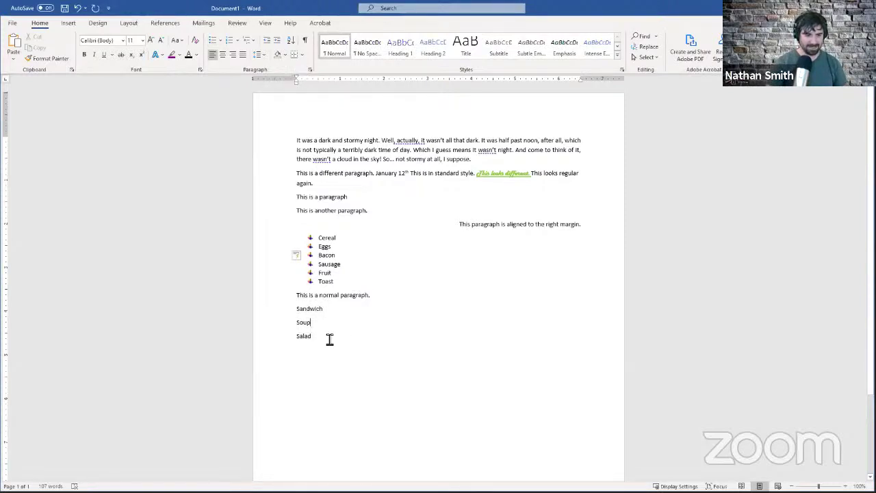
pyautogui.moveTo(329, 339); pyautogui.dragTo(291, 316)
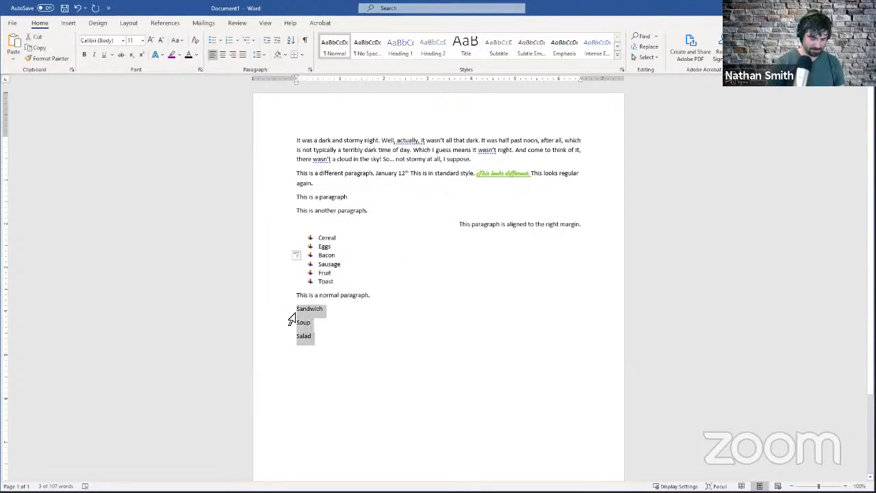
pyautogui.write('Breakfas')
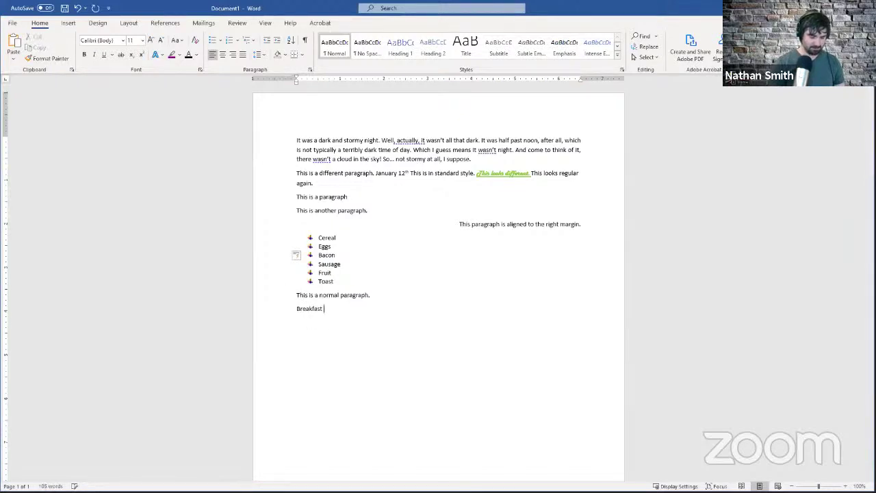
pyautogui.write('t')
pyautogui.press('Return')
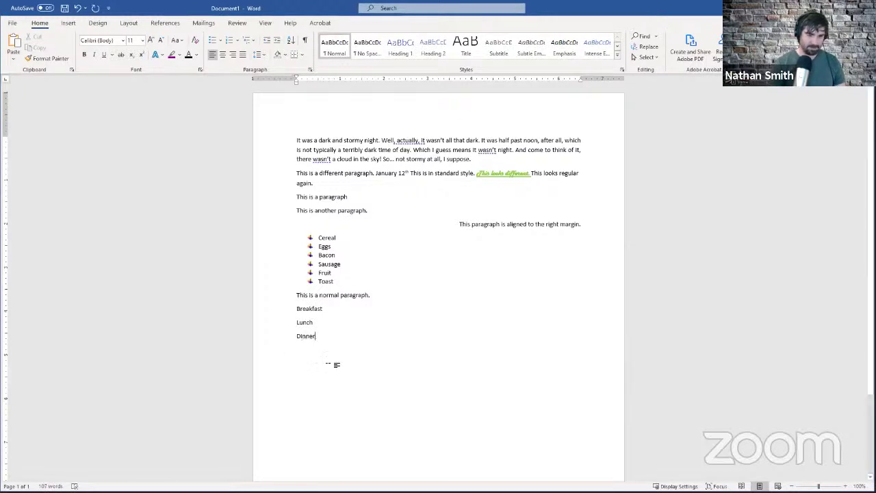
# - Turn the Breakfast, Lunch and Dinner lines into a numbered list and add Midnight snack as its last item
pyautogui.moveTo(306, 330); pyautogui.dragTo(294, 316)
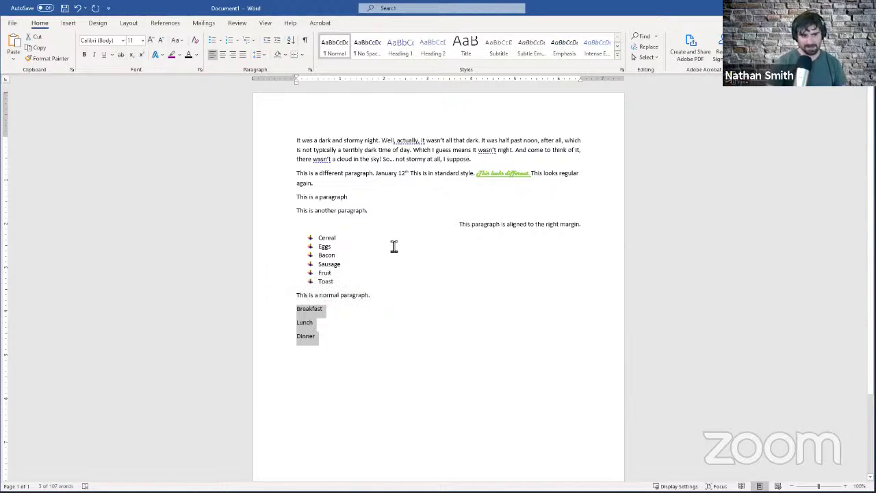
pyautogui.click(230, 42)
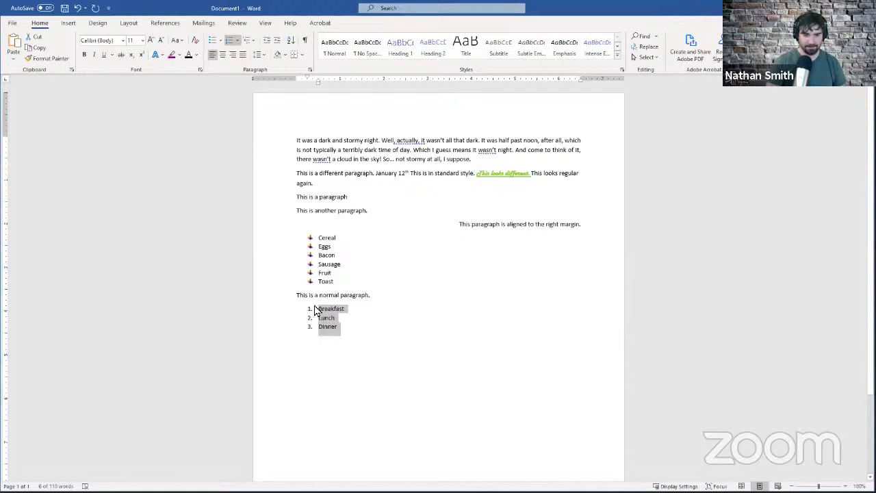
pyautogui.click(351, 329)
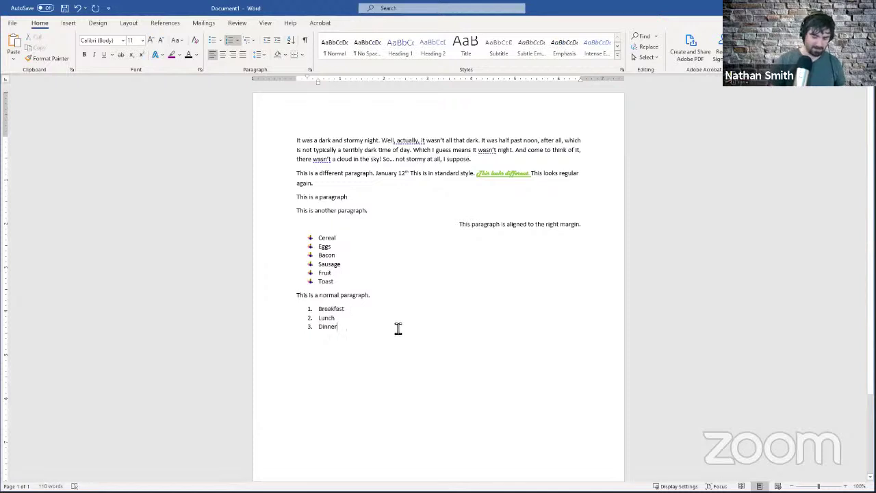
pyautogui.press('Return')
pyautogui.write('Lat')
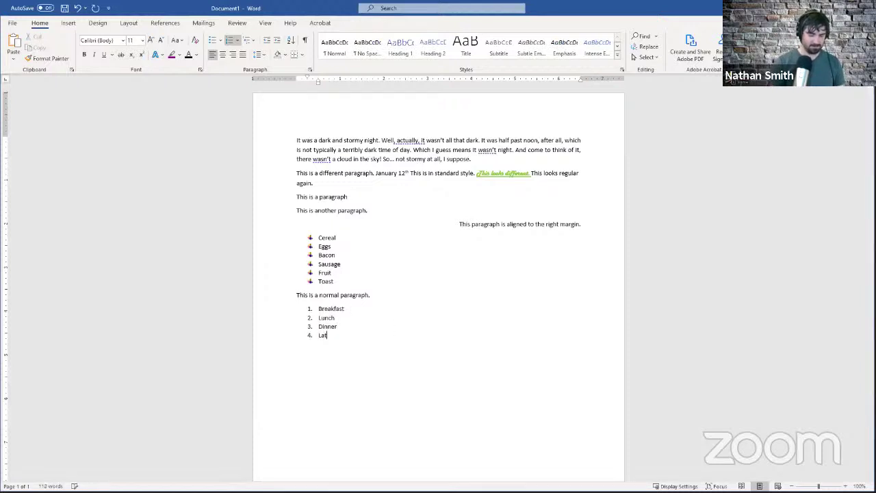
pyautogui.write('Midnight snack')
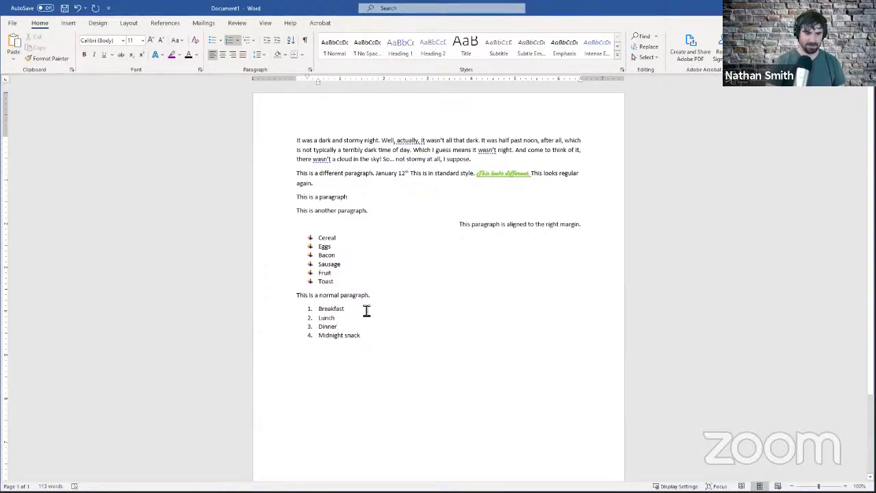
# - Insert Brunch as a new numbered item between Breakfast and Lunch
pyautogui.click(346, 309)
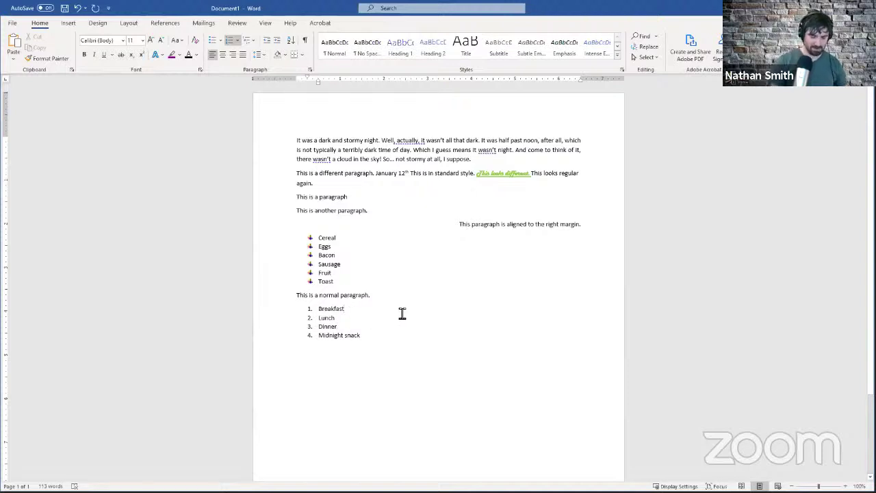
pyautogui.press('Return')
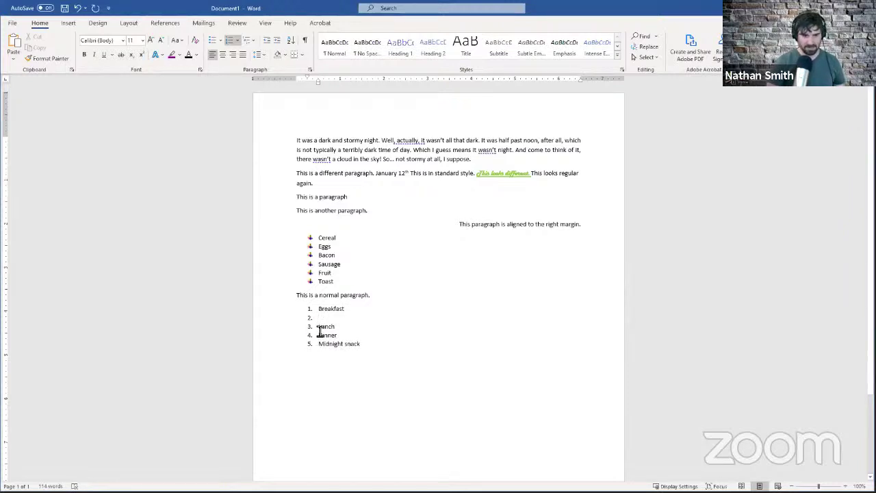
pyautogui.write('Brunch')
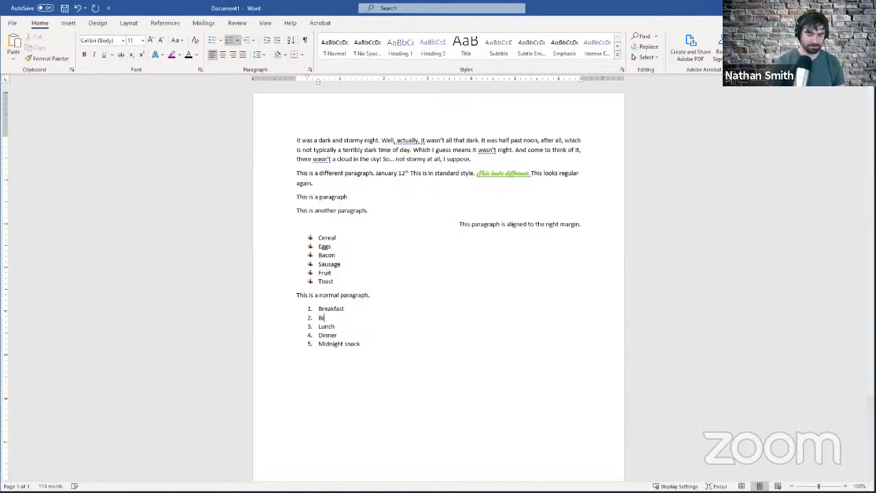
# - Examine the multilevel list styles available for the numbered meal list, from Breakfast to Midnight snack, without applying one
pyautogui.click(388, 343)
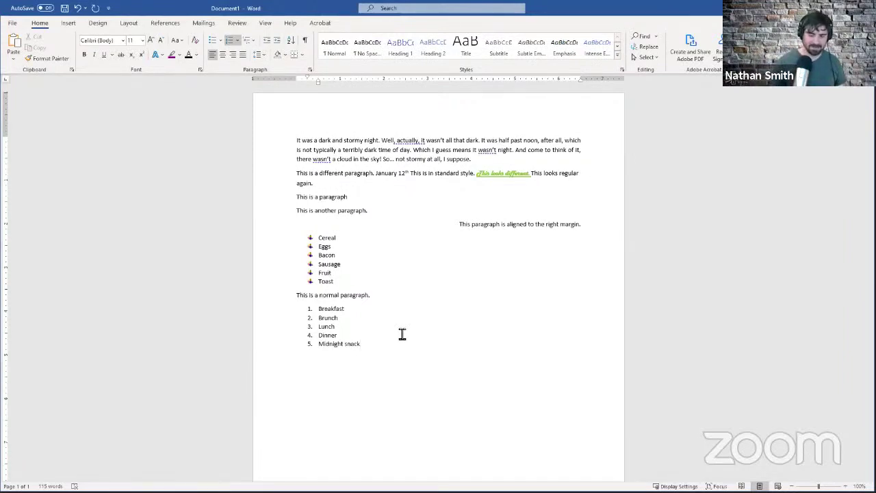
pyautogui.moveTo(376, 350); pyautogui.dragTo(325, 313)
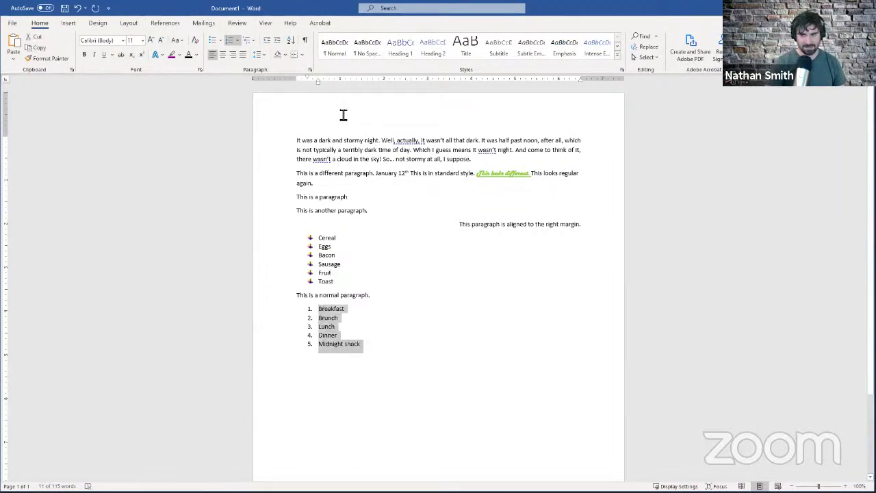
pyautogui.click(250, 42)
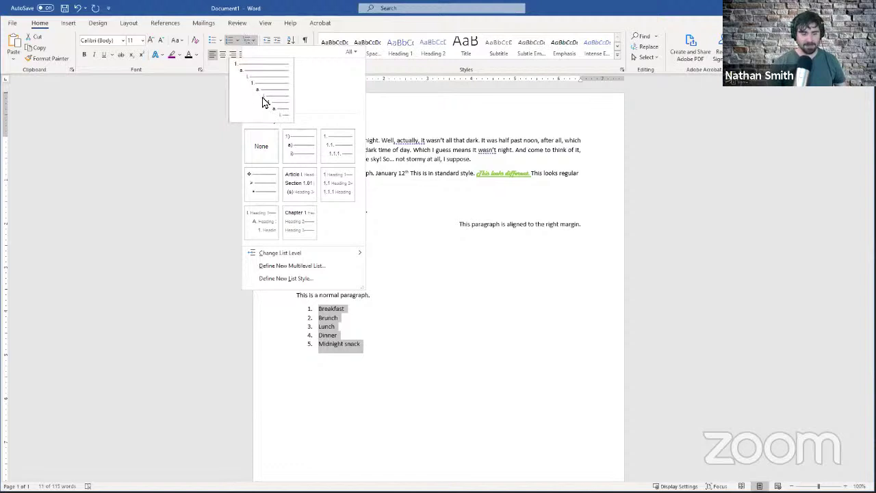
pyautogui.moveTo(255, 87)
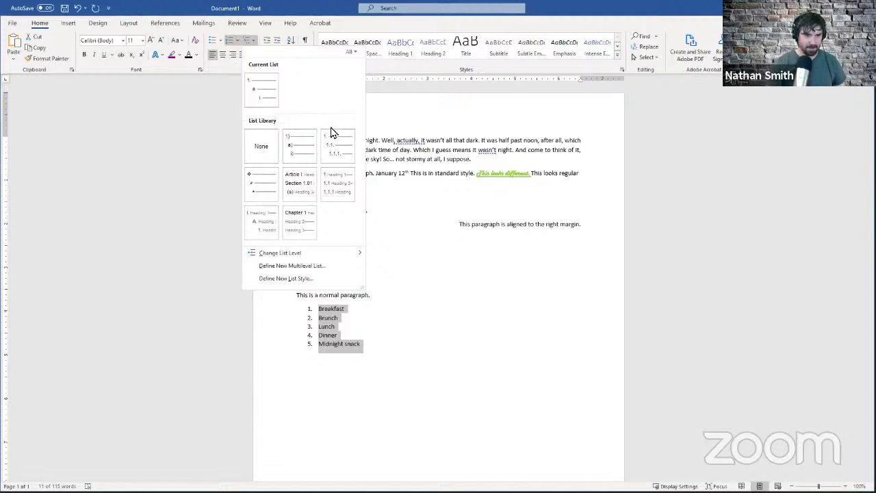
pyautogui.moveTo(294, 219)
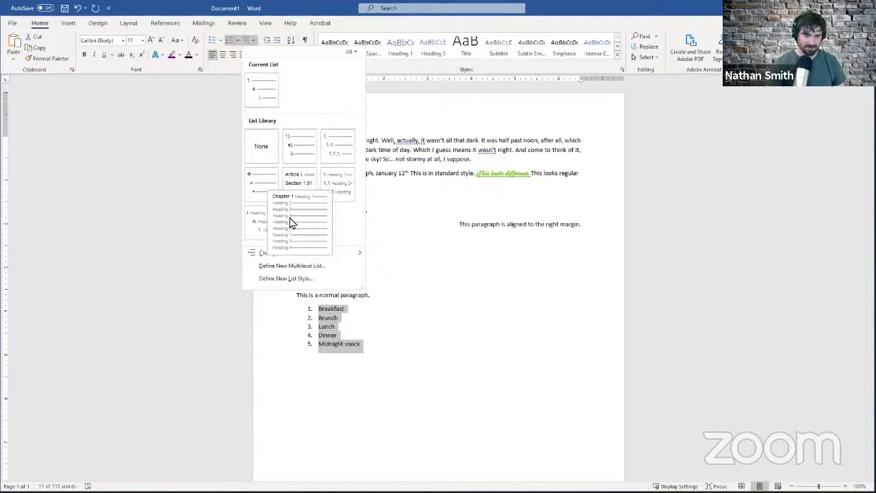
pyautogui.moveTo(289, 193)
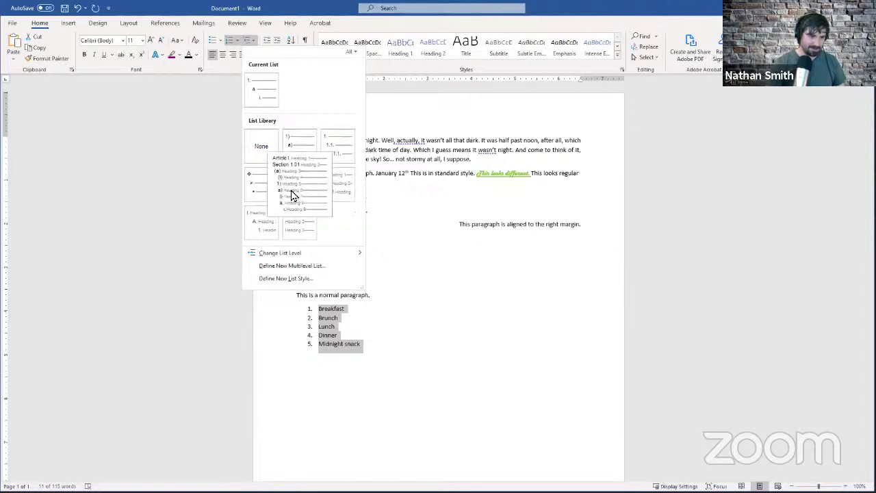
pyautogui.moveTo(344, 196)
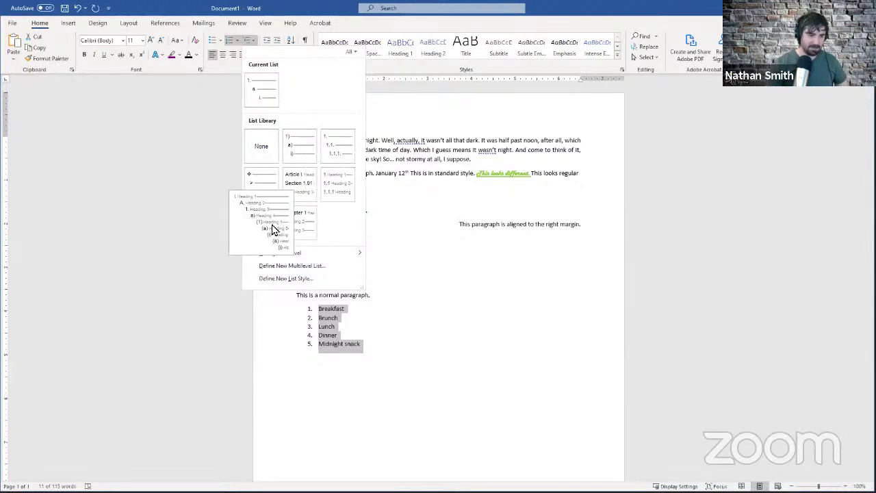
pyautogui.moveTo(262, 228)
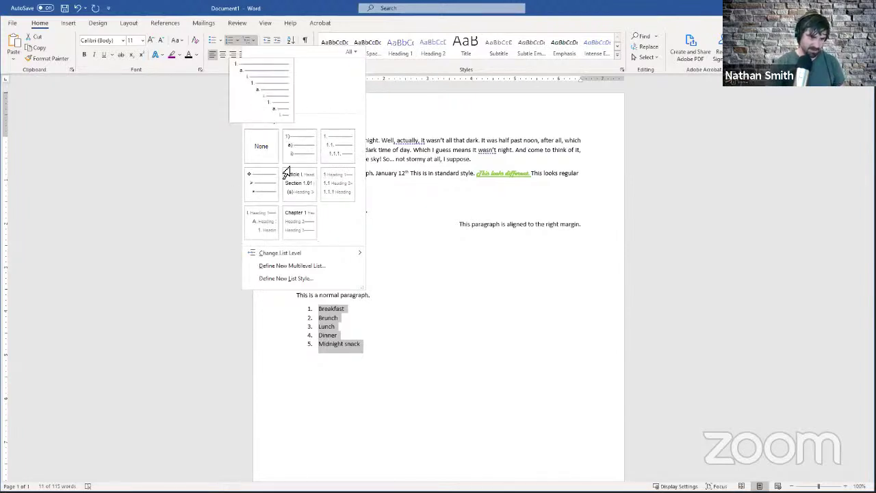
pyautogui.press('Escape')
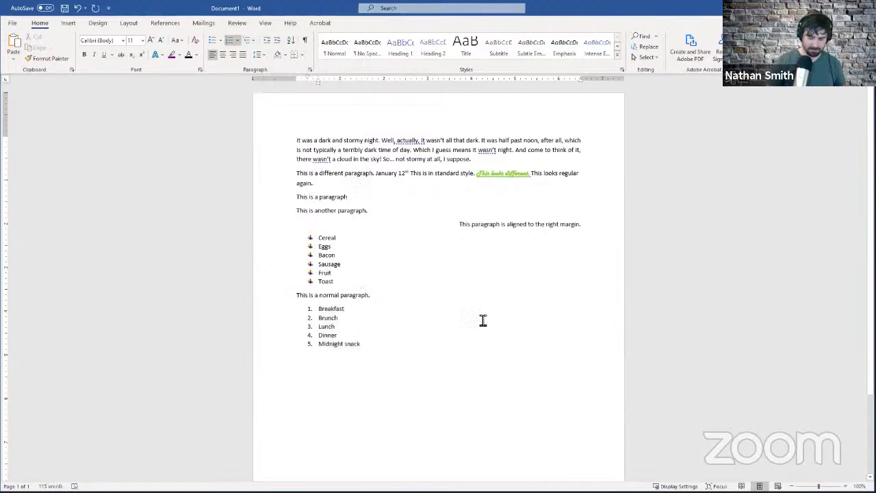
# - Add Cereal, Eggs, Bacon, Sausage and Fruit as second-level items under Breakfast in the numbered list
pyautogui.press('Return')
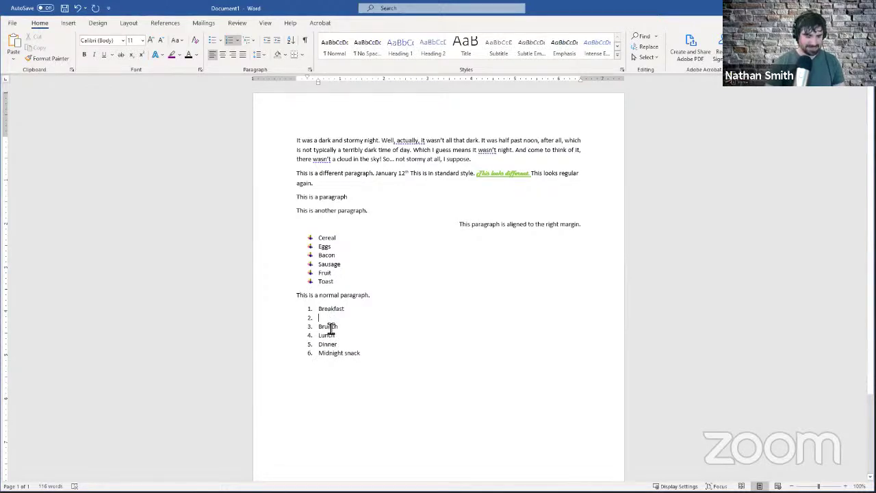
pyautogui.press('Tab')
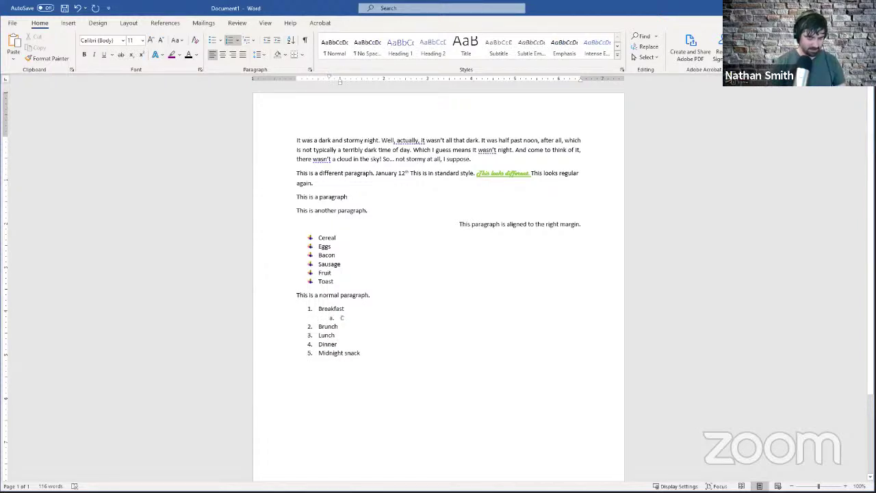
pyautogui.write('Cereal')
pyautogui.press('Return')
pyautogui.write('Eggs')
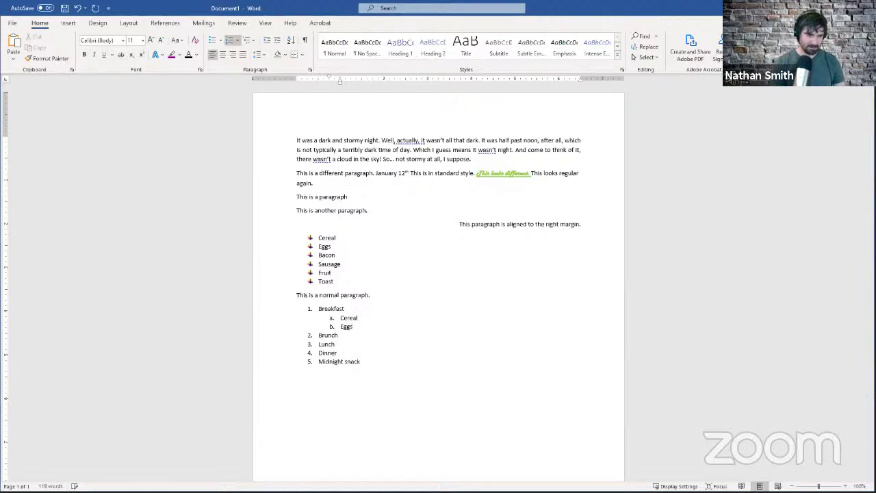
pyautogui.press('Return')
pyautogui.write('Bacon')
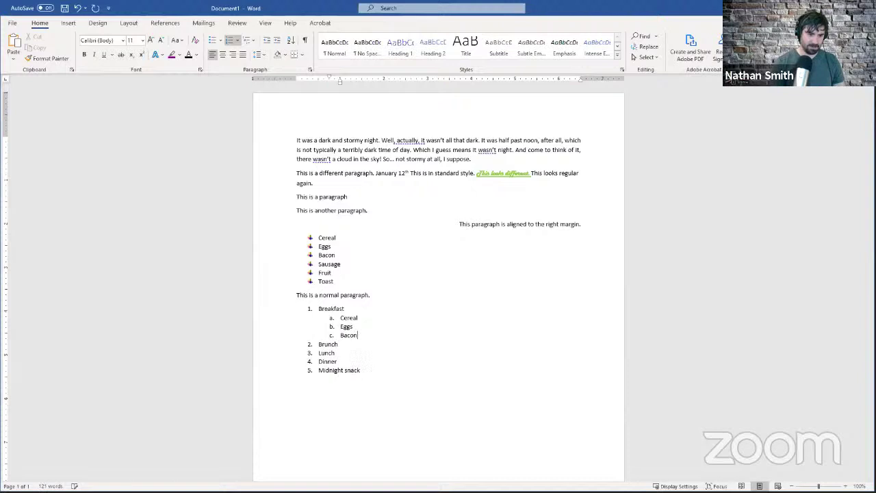
pyautogui.press('Return')
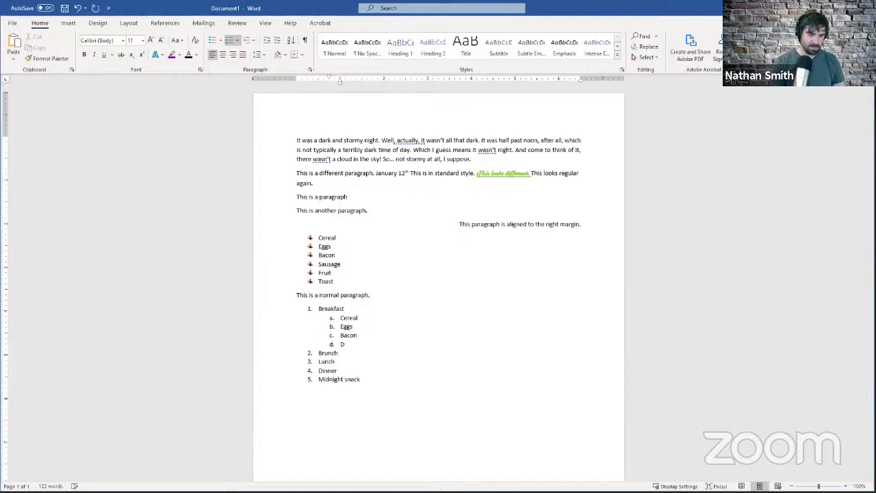
pyautogui.write('Sa')
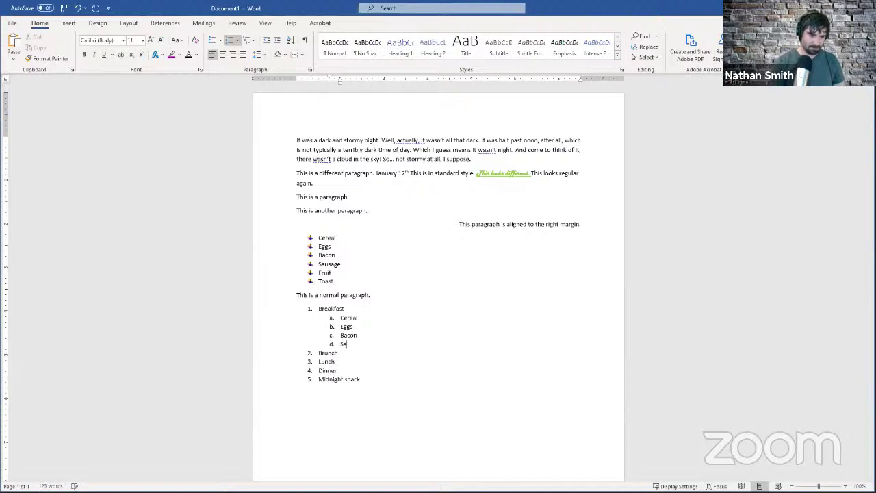
pyautogui.write('usage')
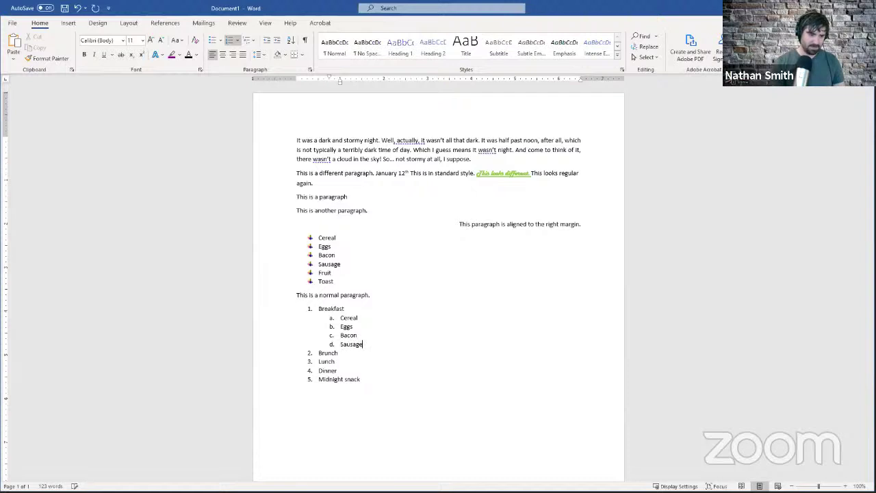
pyautogui.press('Return')
pyautogui.write('Fruit')
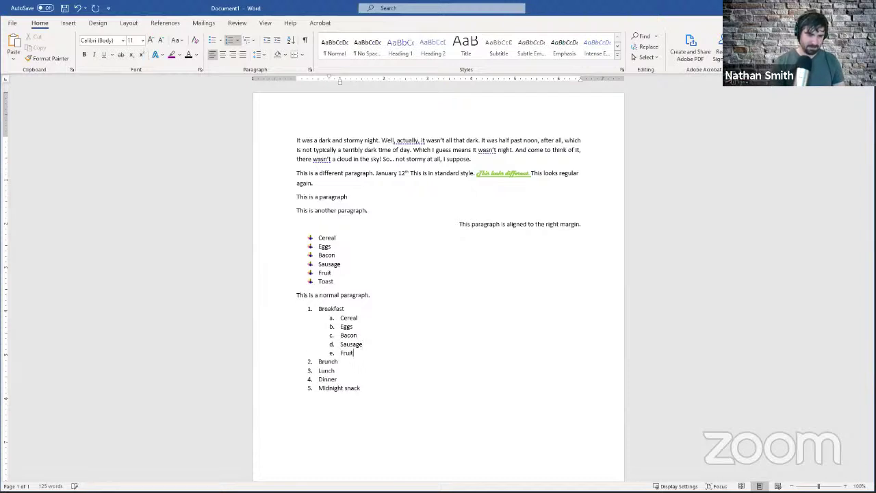
# - Add Orange, Apple and Banana as third-level items under Fruit
pyautogui.press('Return')
pyautogui.press('Tab')
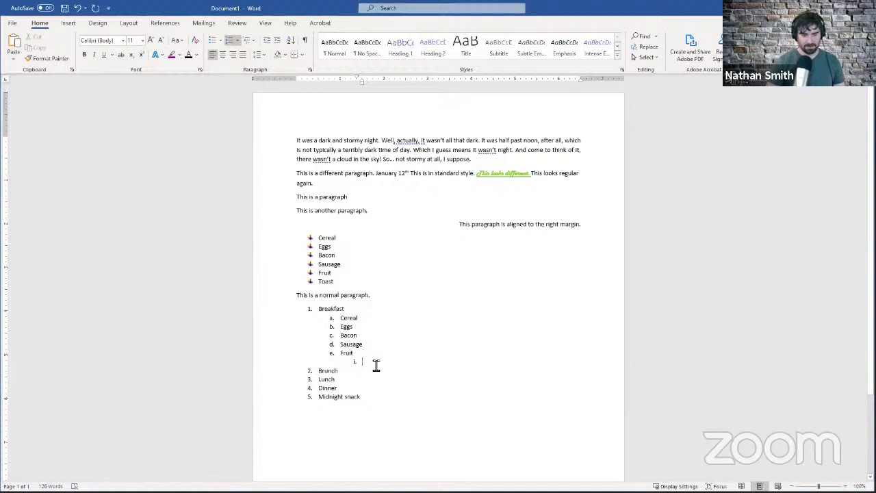
pyautogui.write('Orange')
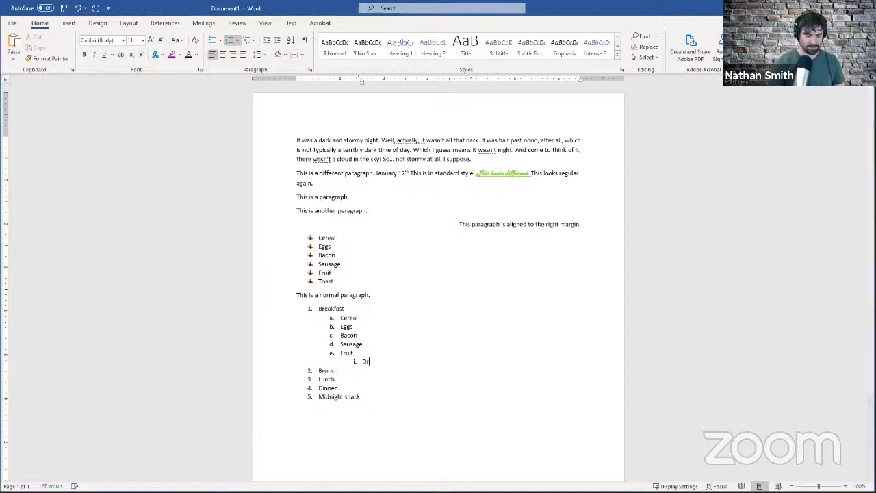
pyautogui.press('Return')
pyautogui.write('Apple')
pyautogui.press('Return')
pyautogui.write('Banana')
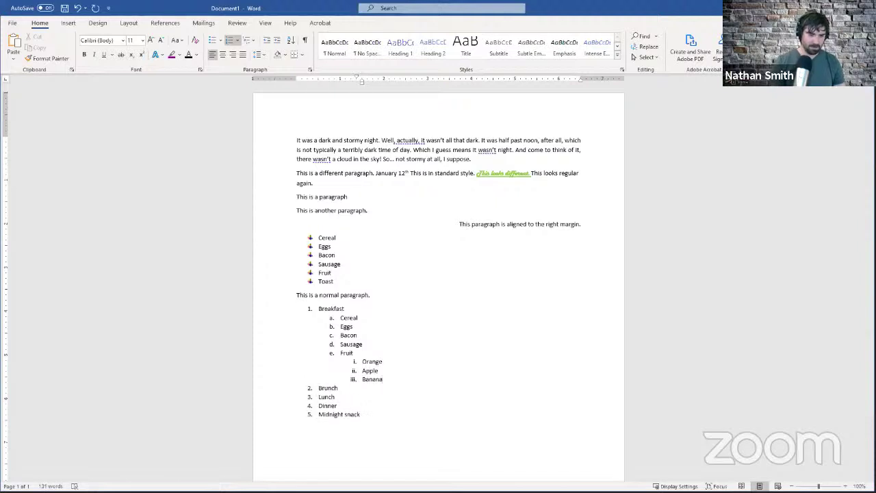
# - Add Toast below the fruit items as a second-level item of Breakfast
pyautogui.press('Return')
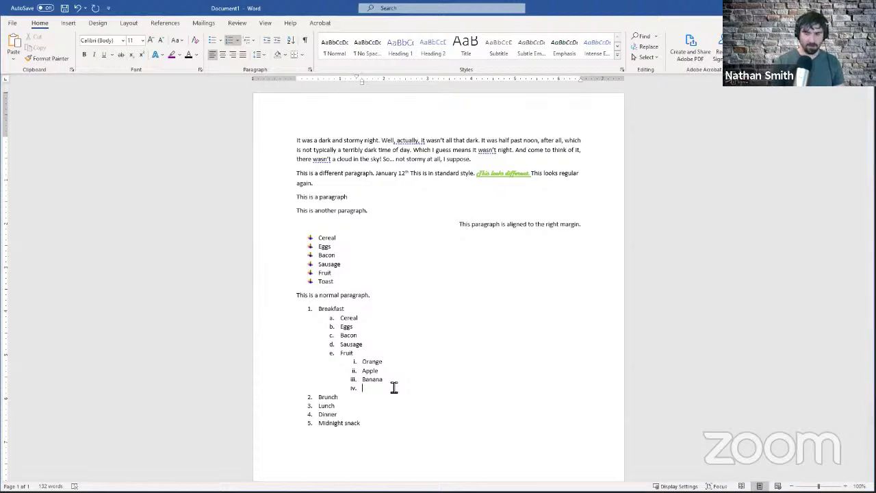
pyautogui.hotkey('shift', 'Tab')
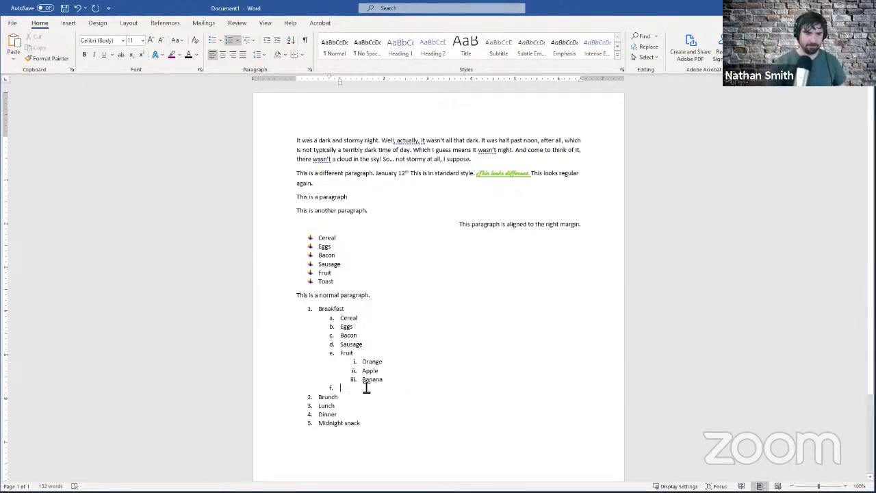
pyautogui.write('Toast')
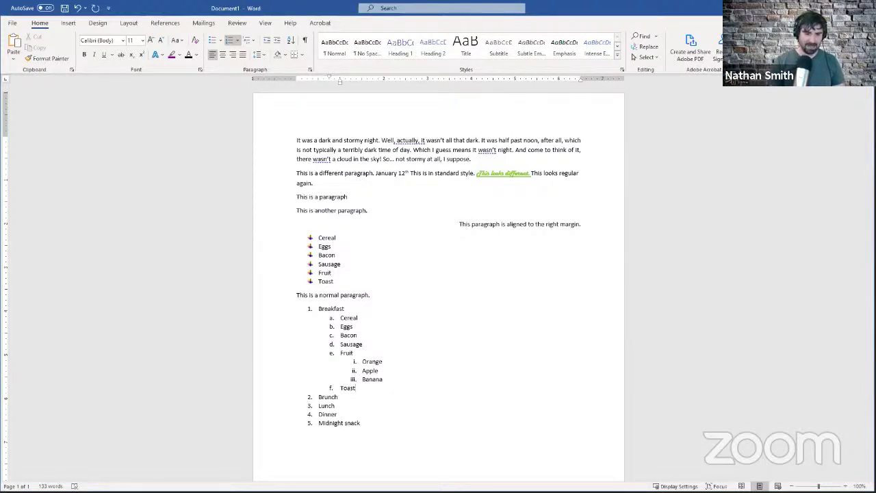
# - Add an empty item below Toast, promote it to the top list level, and remove it again
pyautogui.press('Return')
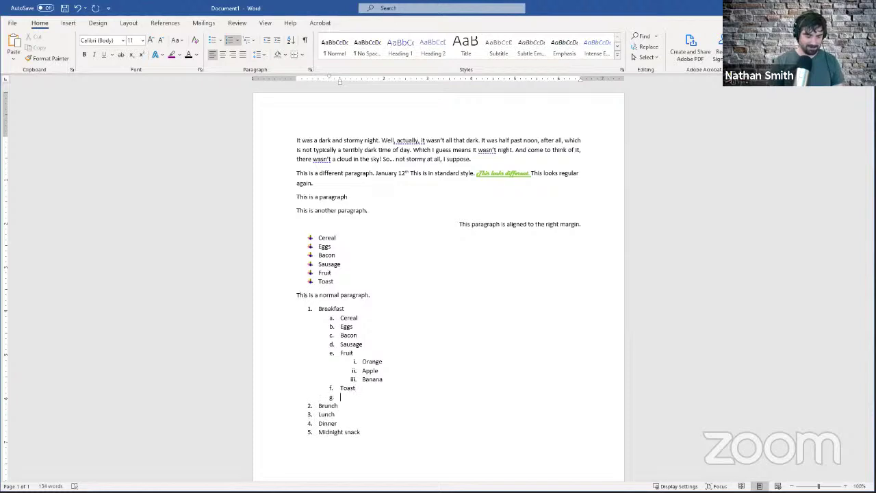
pyautogui.hotkey('shift', 'Tab')
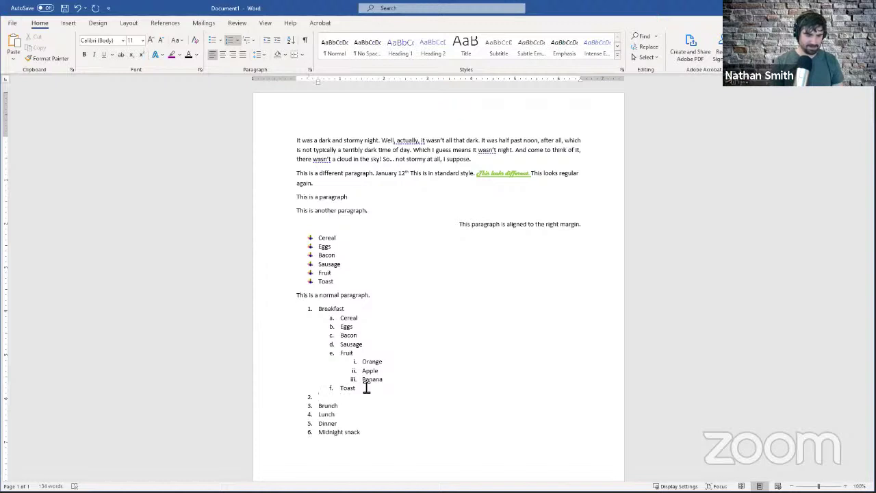
pyautogui.press('Tab')
pyautogui.press('BackSpace')
pyautogui.press('BackSpace')
pyautogui.press('BackSpace')
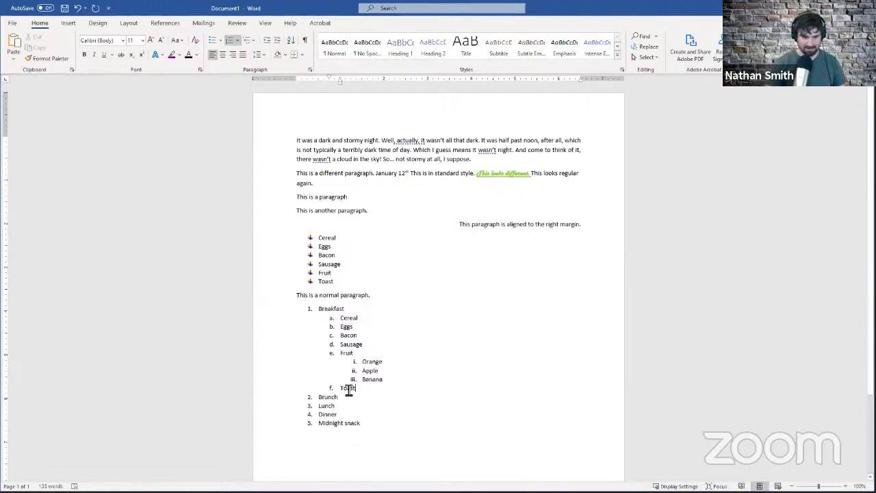
# - End the numbered list after Midnight snack with an empty, unnumbered normal paragraph
pyautogui.click(379, 426)
pyautogui.press('Return')
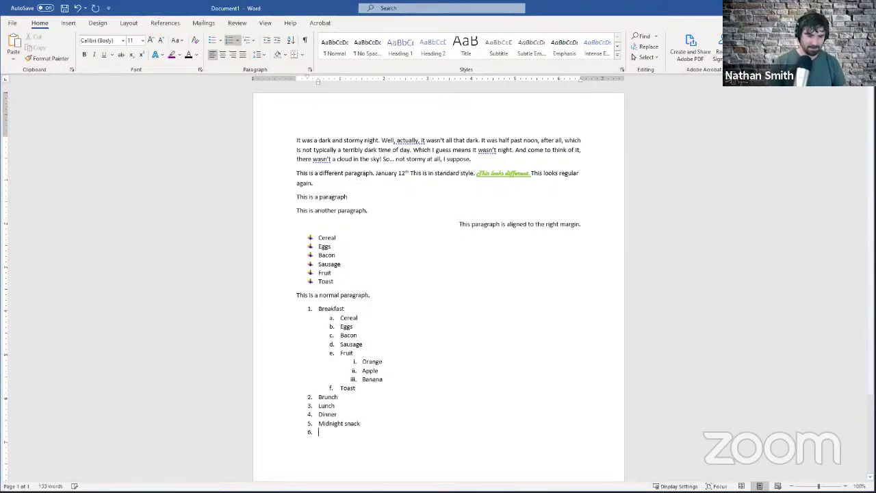
pyautogui.press('Return')
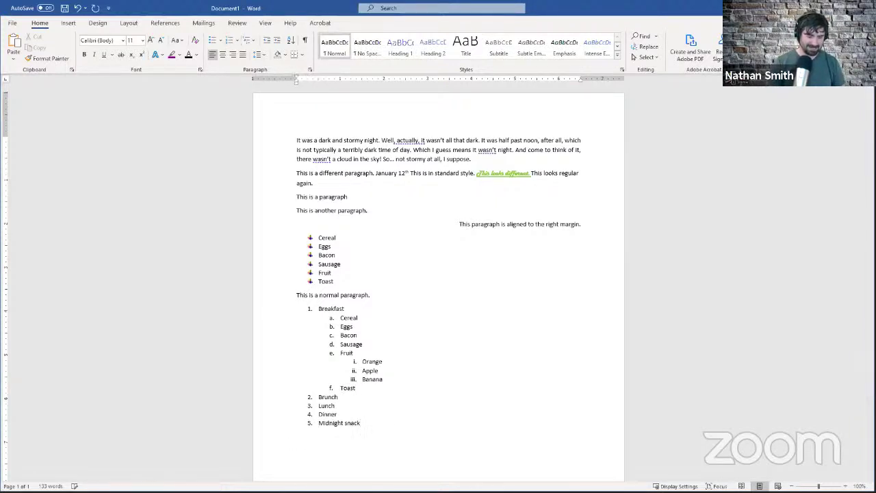
pyautogui.press('BackSpace')
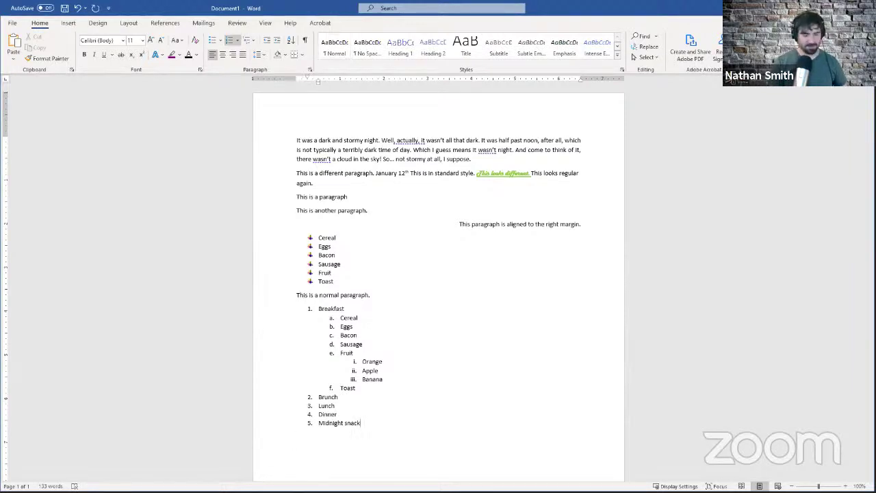
pyautogui.press('Return')
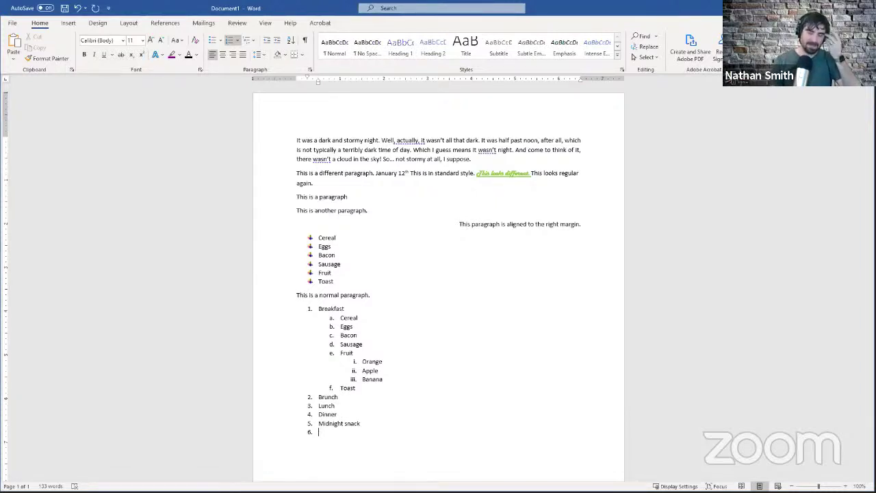
pyautogui.press('Return')
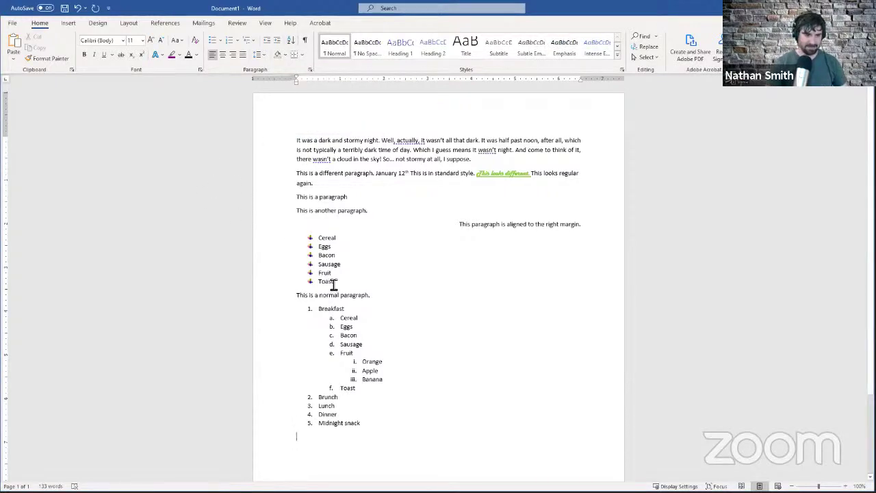
# - Sort the bulleted food list from Cereal to Toast by paragraphs as text in ascending order
pyautogui.moveTo(339, 282); pyautogui.dragTo(320, 241)
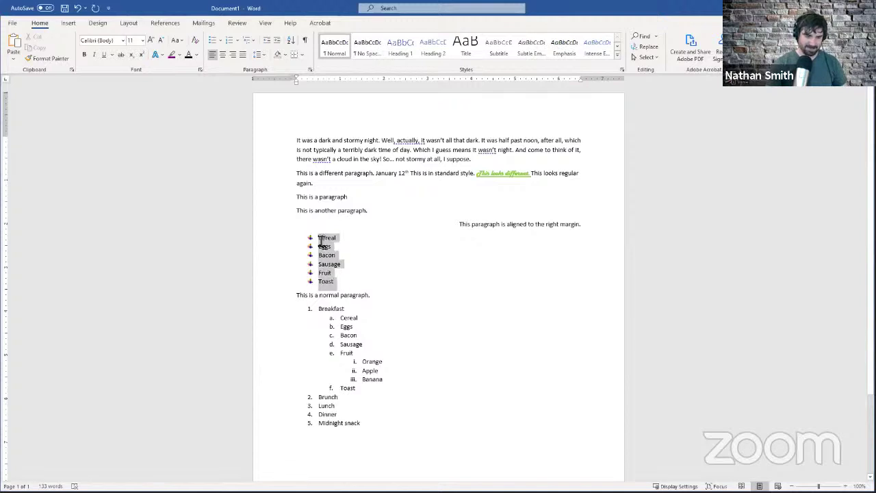
pyautogui.hotkey('alt', 'h')
pyautogui.press('s')
pyautogui.press('o')
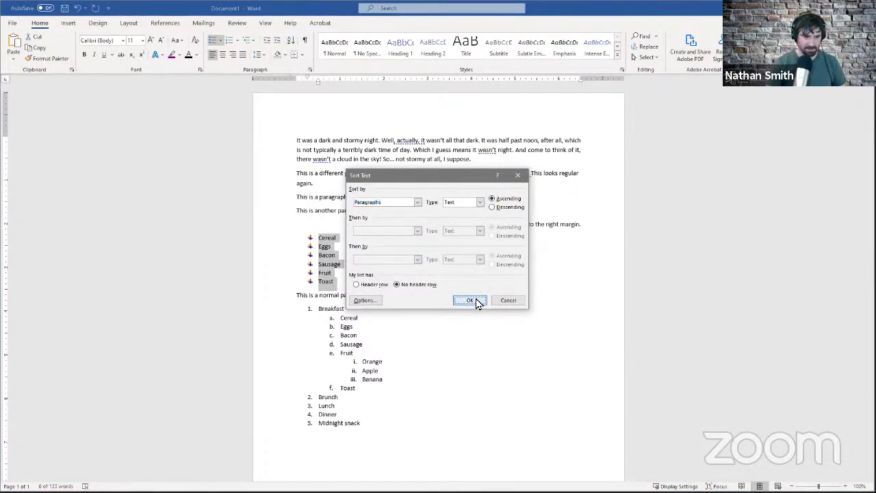
pyautogui.click(470, 300)
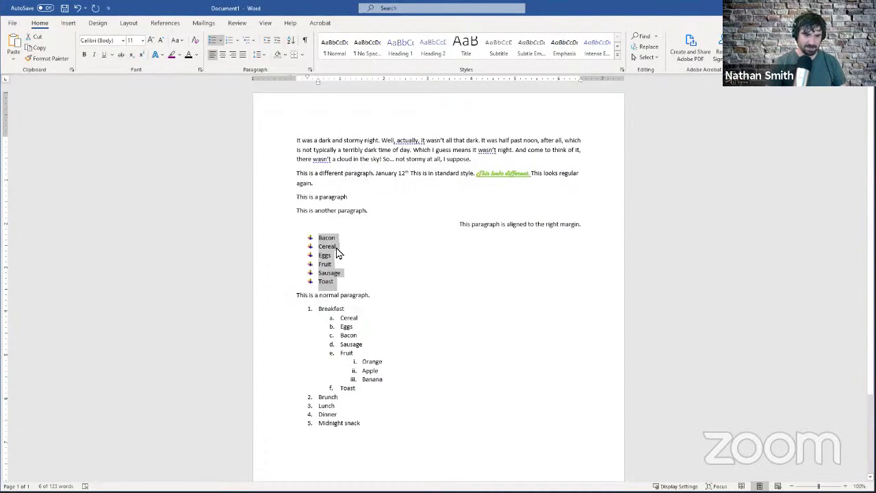
pyautogui.click(362, 265)
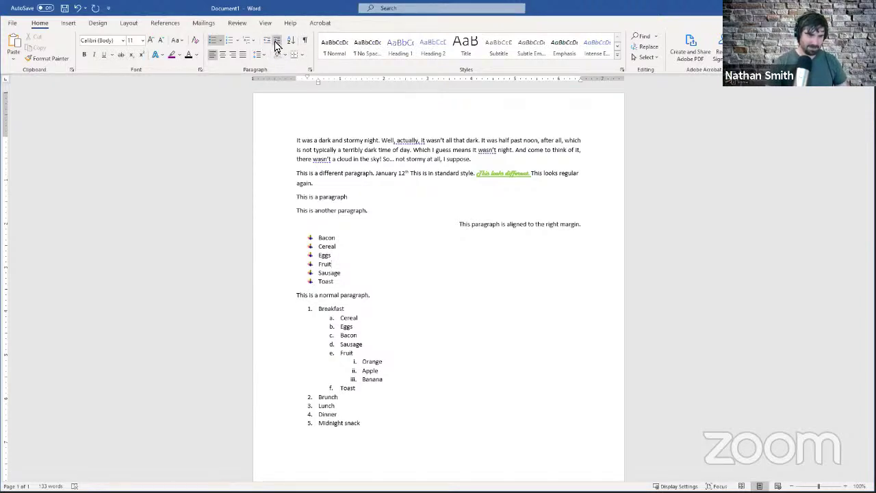
# - Enter the sentence "This should be indented." in the empty paragraph below the numbered list
pyautogui.click(379, 456)
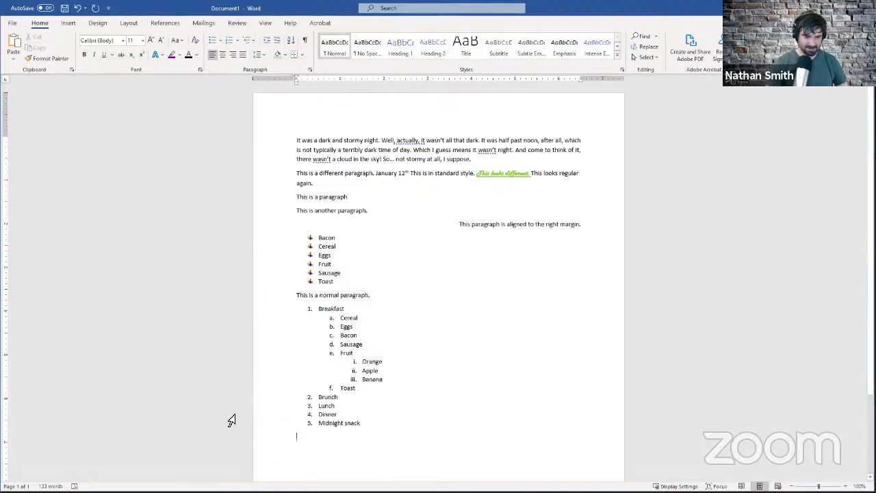
pyautogui.write('This should ')
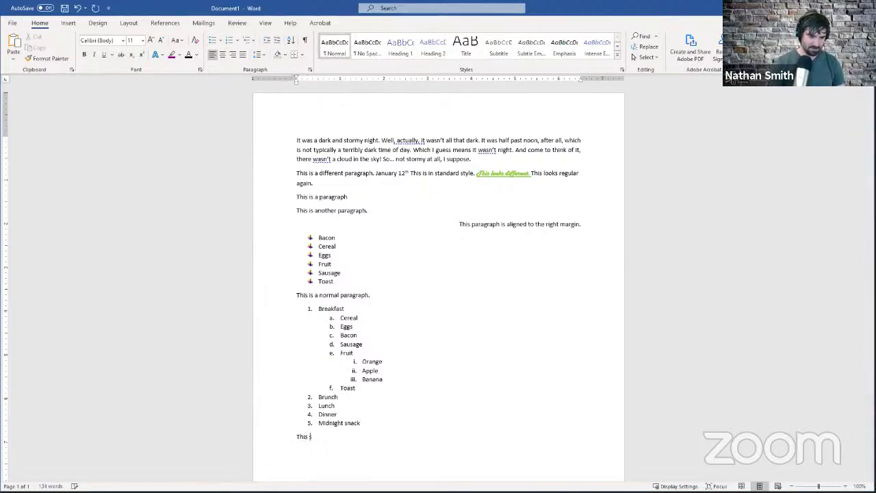
pyautogui.write('be in')
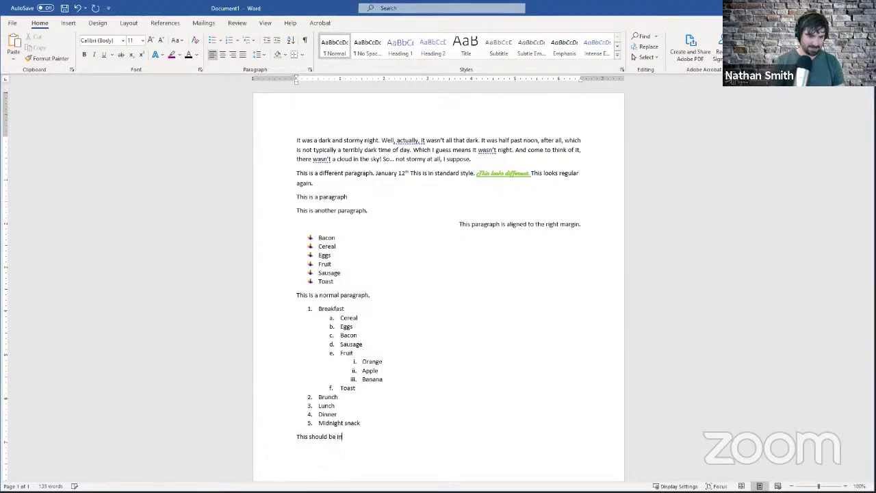
pyautogui.write('dented.')
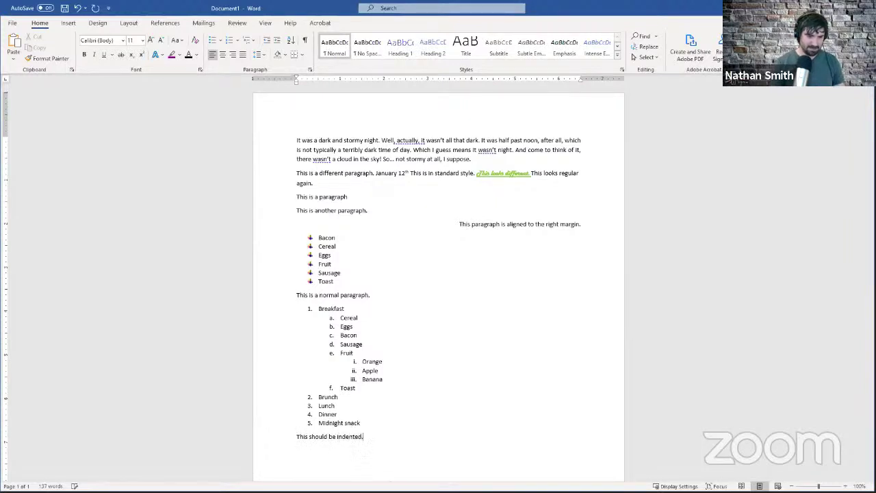
# - Increase the indent of the "This should be indented." paragraph three times and decrease it back to the margin
pyautogui.click(276, 44)
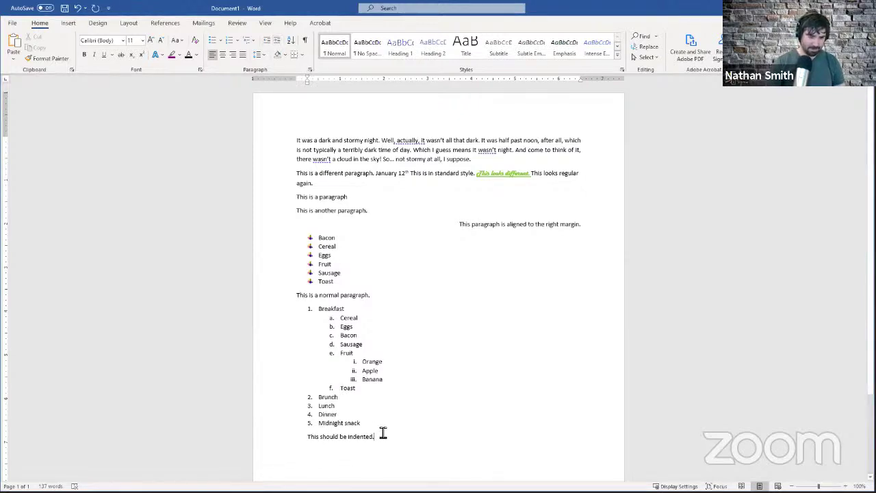
pyautogui.click(273, 42)
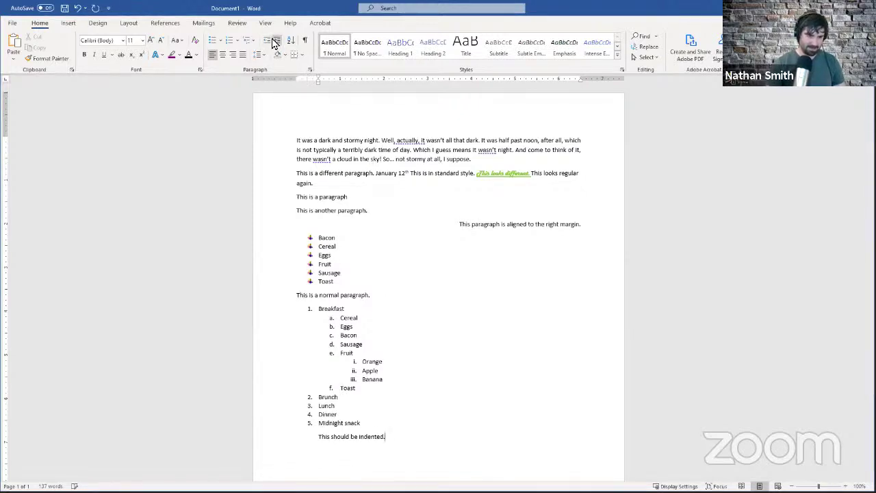
pyautogui.click(274, 42)
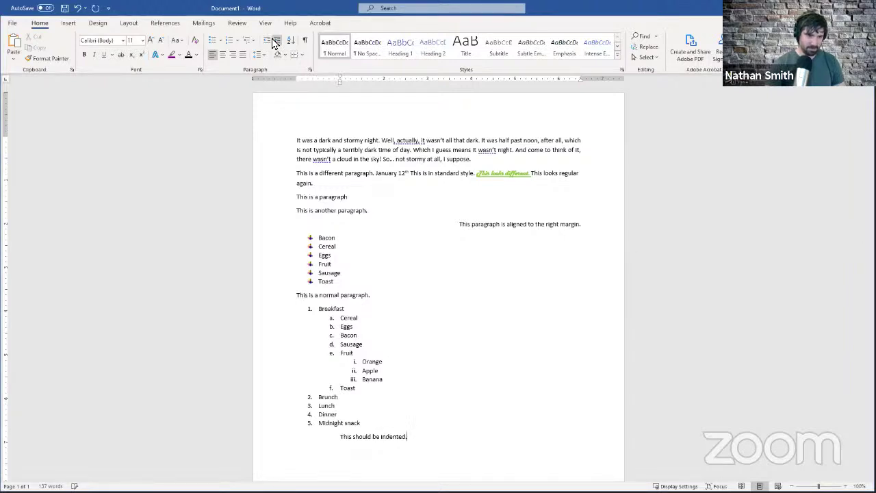
pyautogui.click(266, 42)
pyautogui.click(265, 43)
pyautogui.click(266, 43)
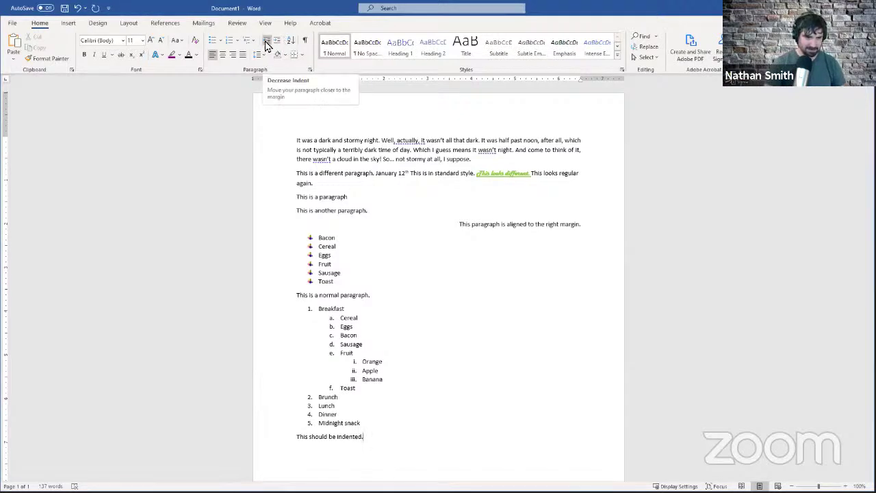
# - Show the formatting marks, examine the paragraph marks in the opening paragraphs, and hide the marks again
pyautogui.click(308, 43)
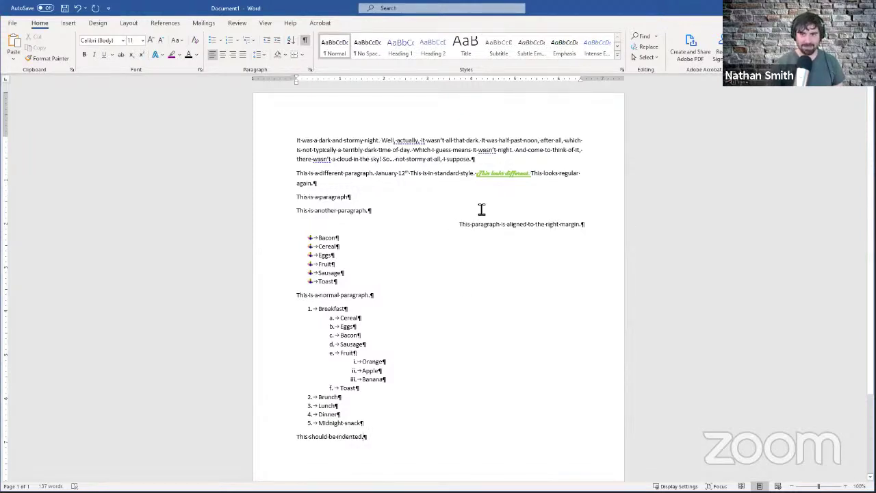
pyautogui.click(481, 161)
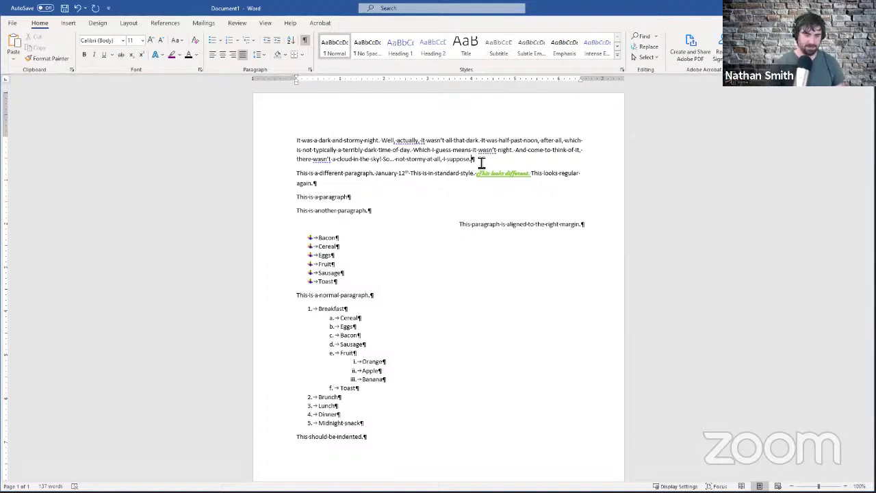
pyautogui.click(336, 188)
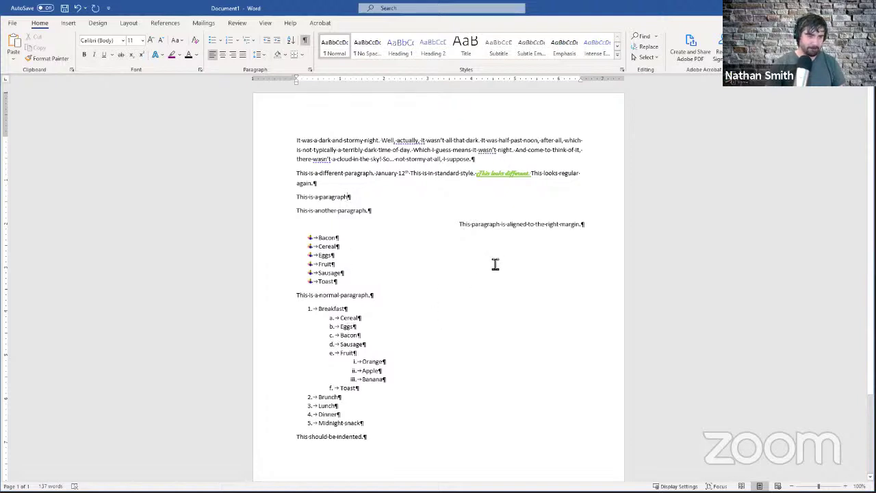
pyautogui.click(305, 43)
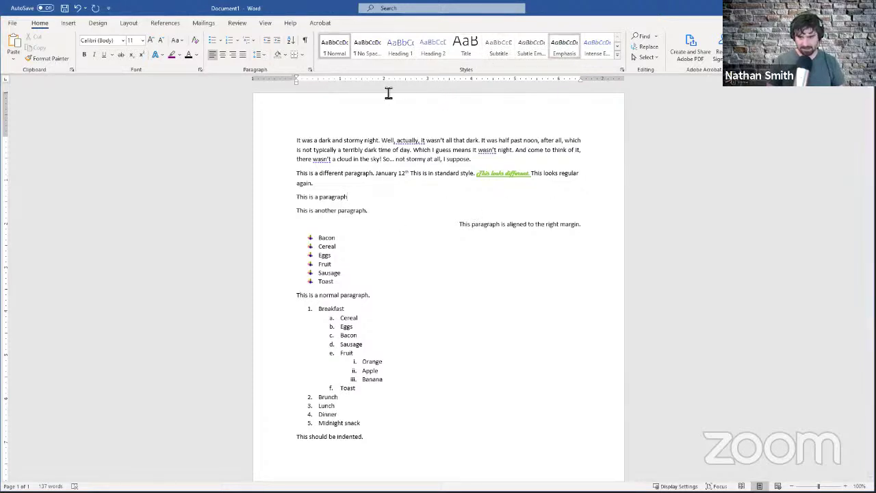
# - Add an empty paragraph below "This should be indented." and set its first-line indent to about 0.5 inch on the ruler
pyautogui.click(462, 436)
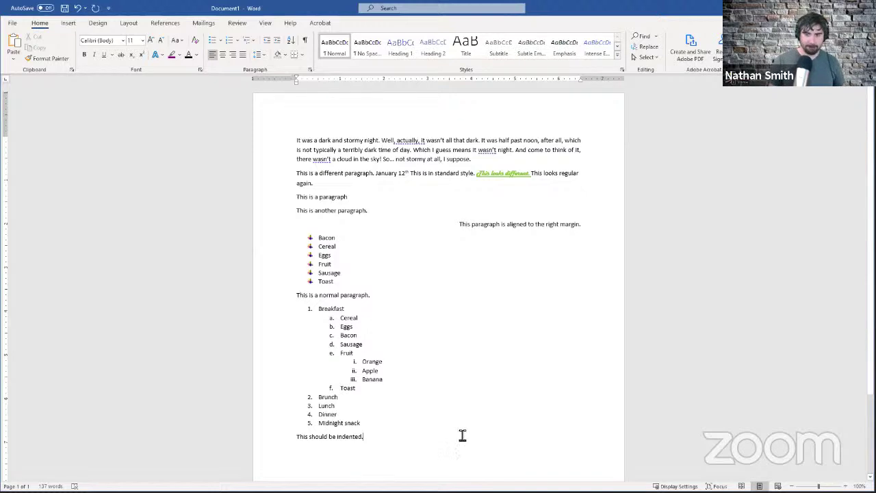
pyautogui.press('Return')
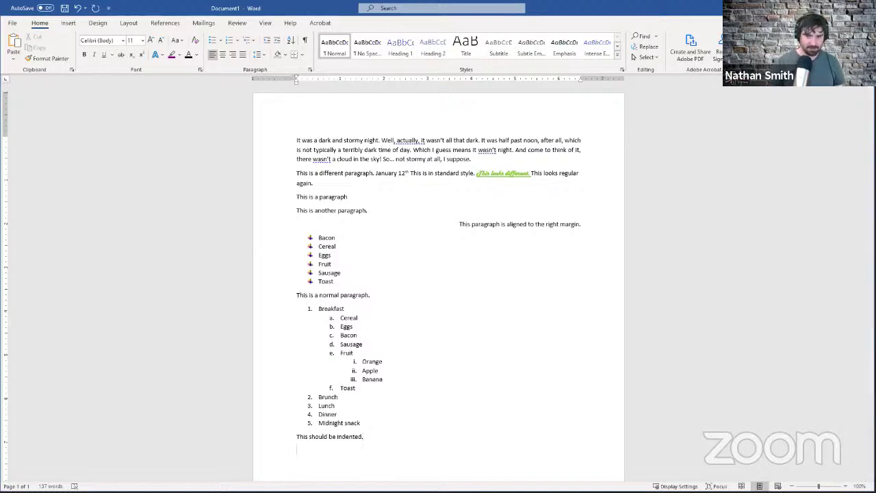
pyautogui.scroll(-3, 461, 466)
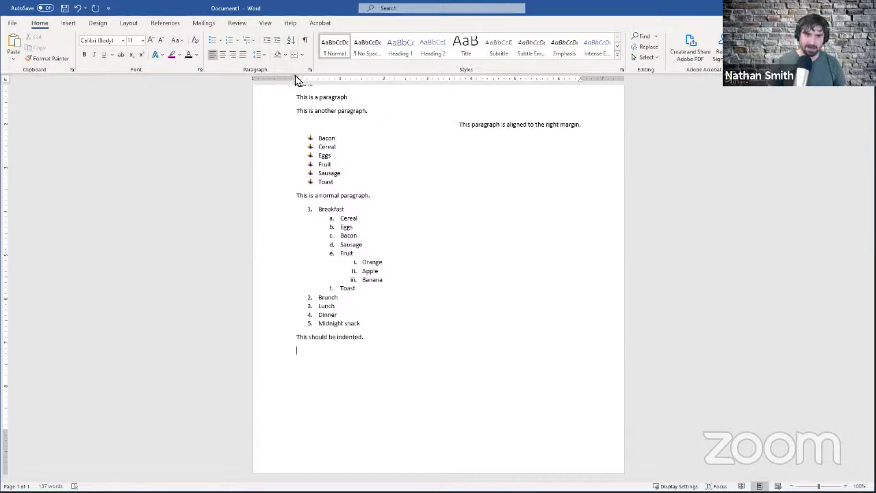
pyautogui.moveTo(297, 80); pyautogui.dragTo(297, 81)
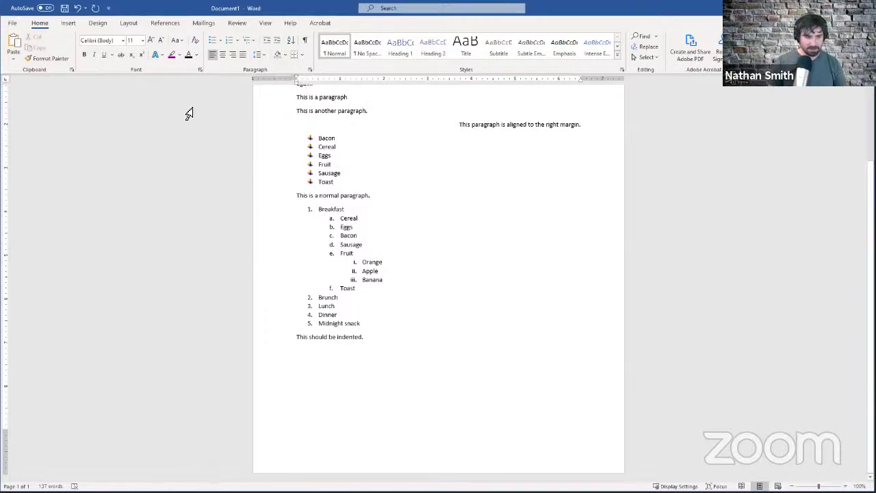
pyautogui.click(265, 22)
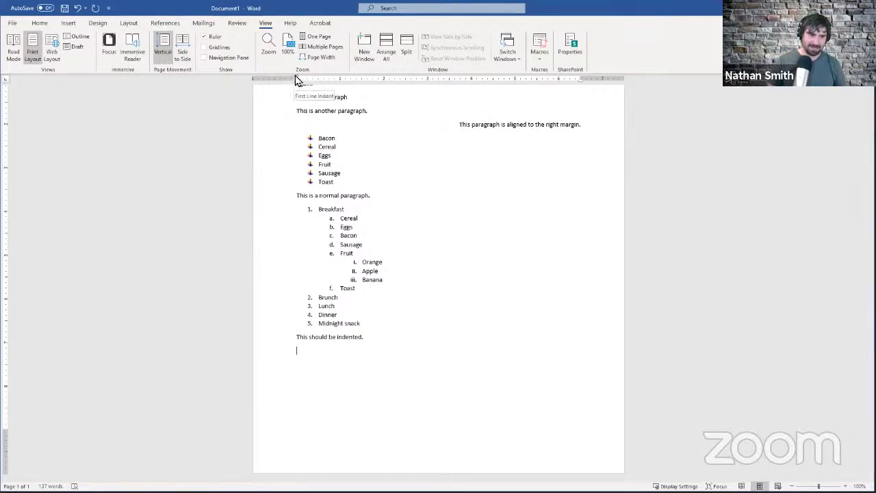
pyautogui.moveTo(296, 77); pyautogui.dragTo(305, 82)
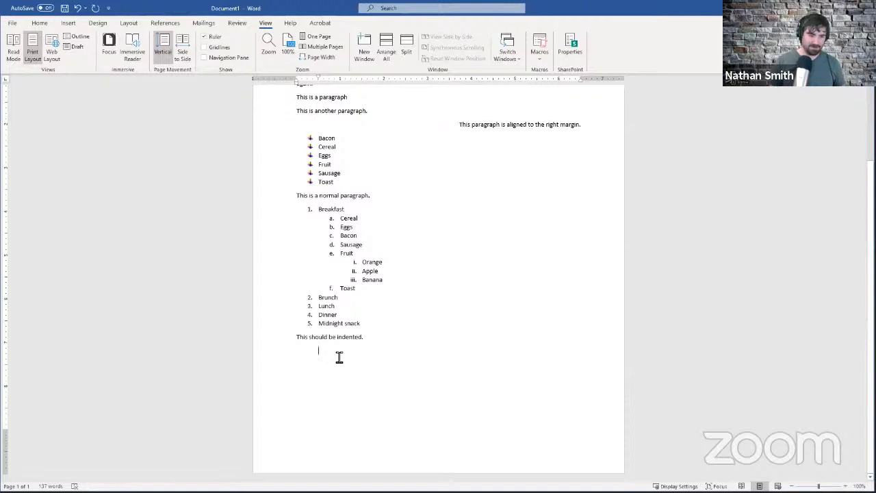
# - Enter "This first line is indented. Here's some text another sentence I'm just going to keep typing until I reach the next line."
pyautogui.write('Thi')
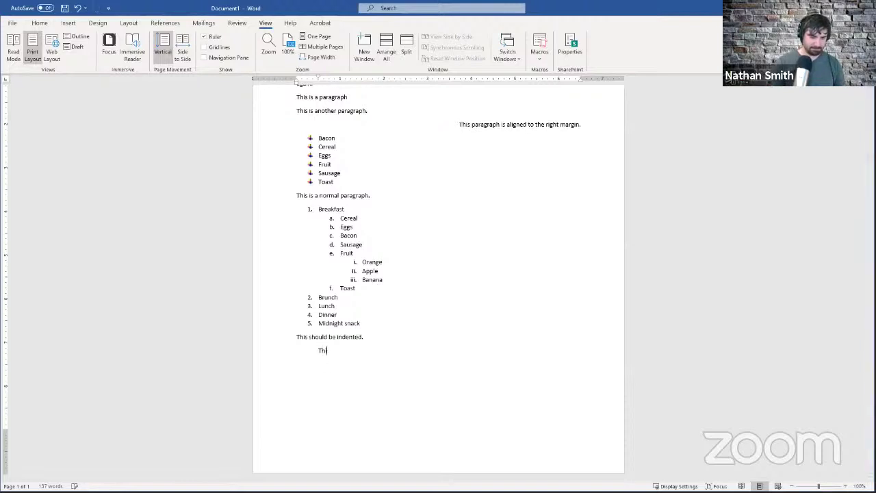
pyautogui.write('s first line is')
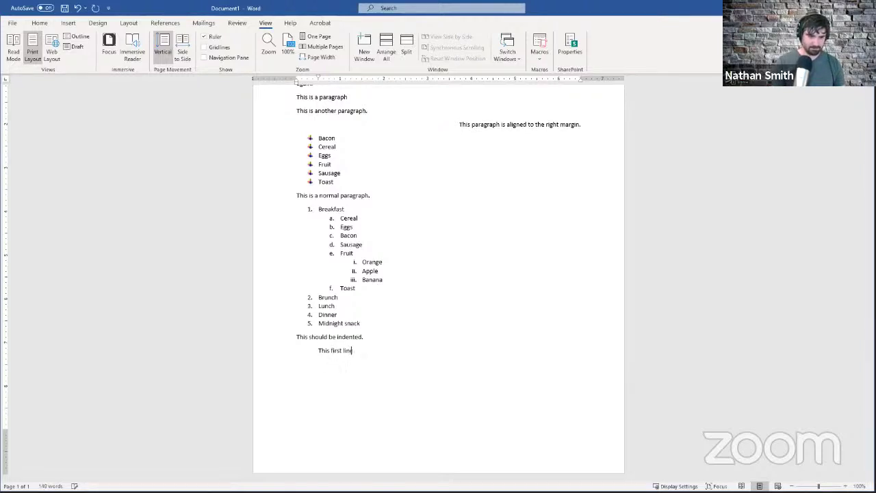
pyautogui.write(" indented. Here's some ")
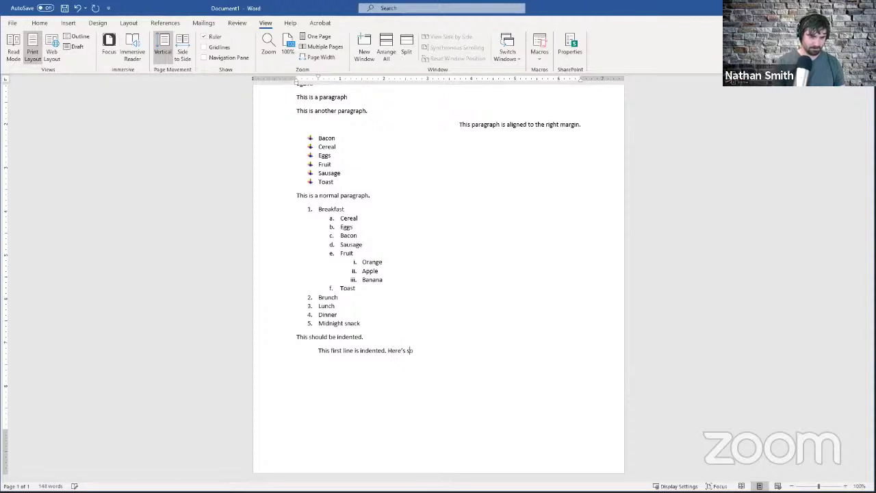
pyautogui.write('text another send')
pyautogui.write("ence I'm")
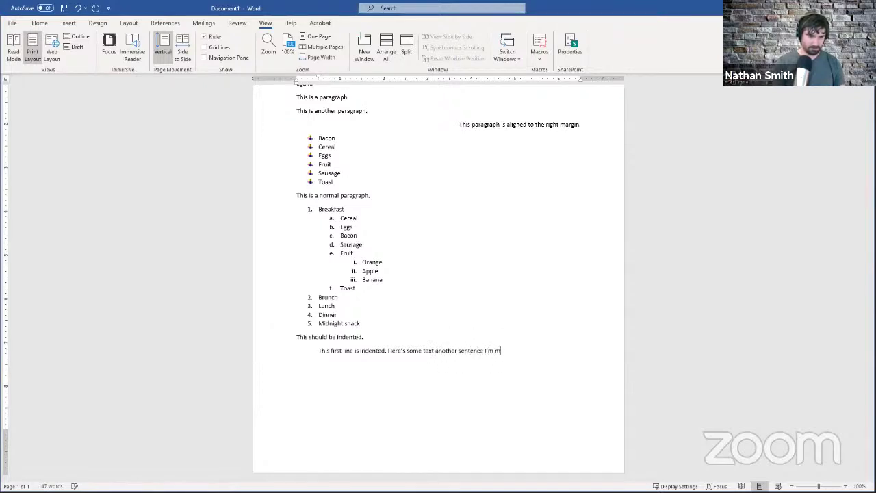
pyautogui.write(' just going t')
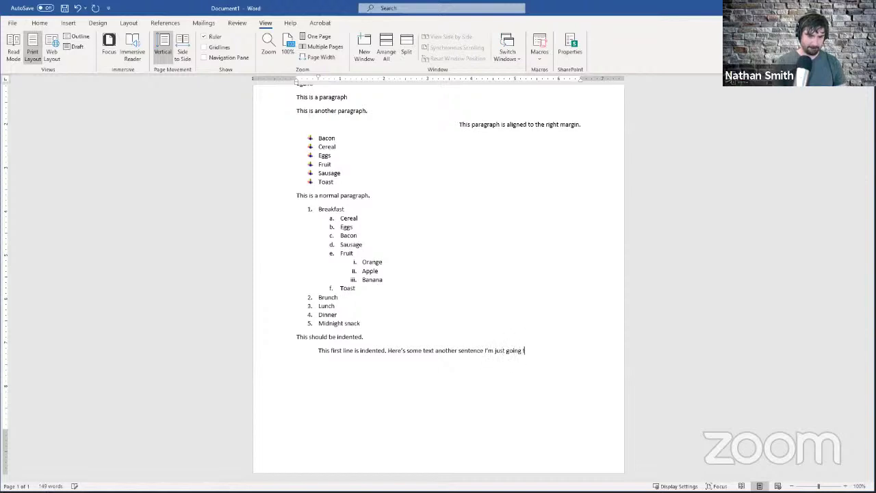
pyautogui.write('o keep typing ')
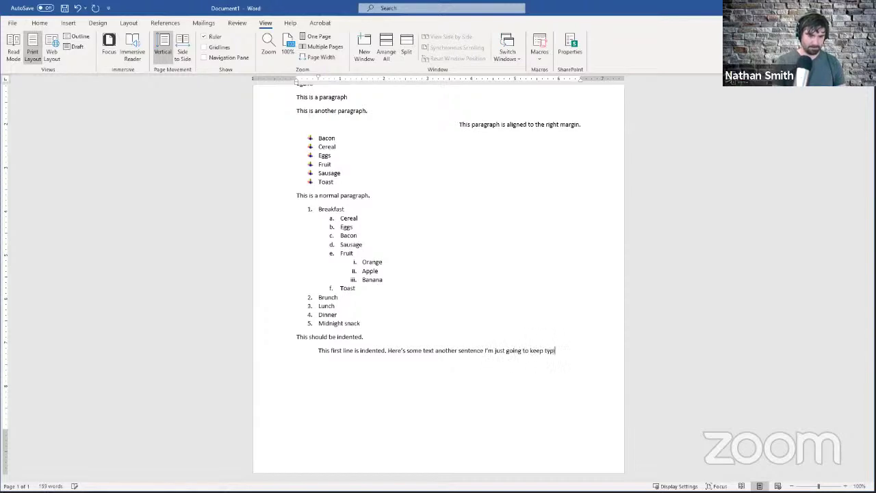
pyautogui.write('until I reach the')
pyautogui.write(' next line.')
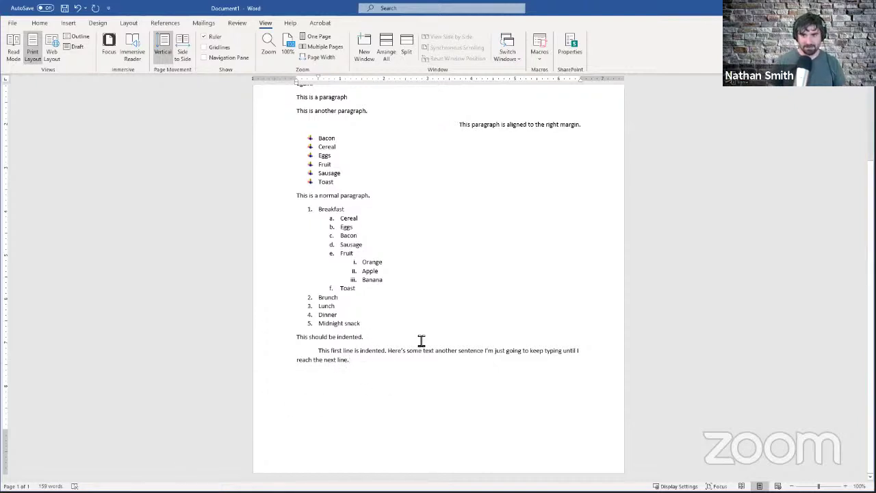
# - Add a paragraph reading "This parag" and below it an empty paragraph with its first-line indent reset to the left margin
pyautogui.press('Return')
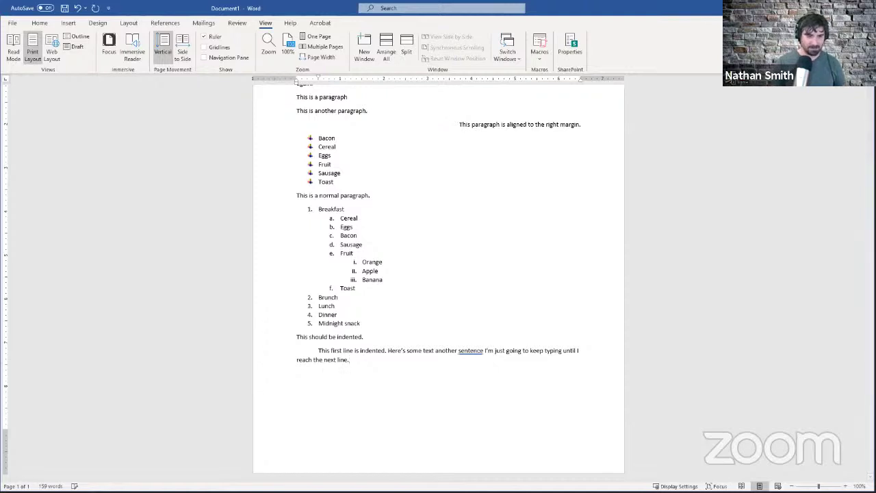
pyautogui.write('This parag')
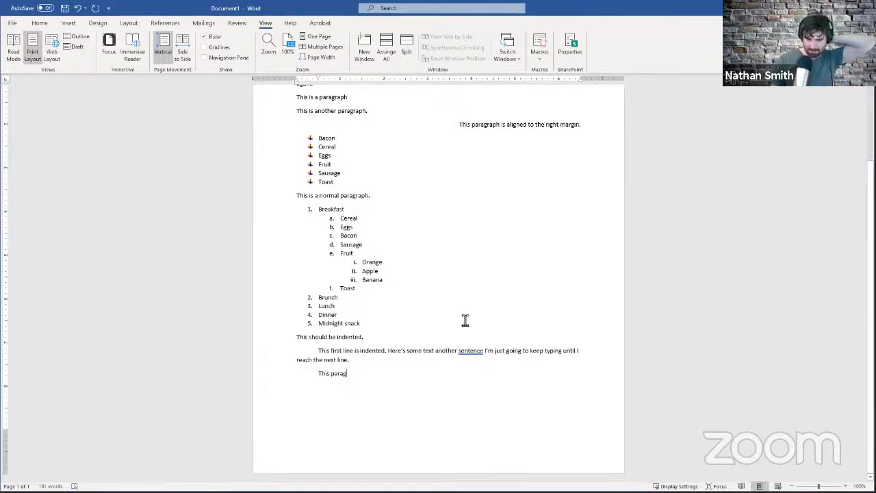
pyautogui.press('Return')
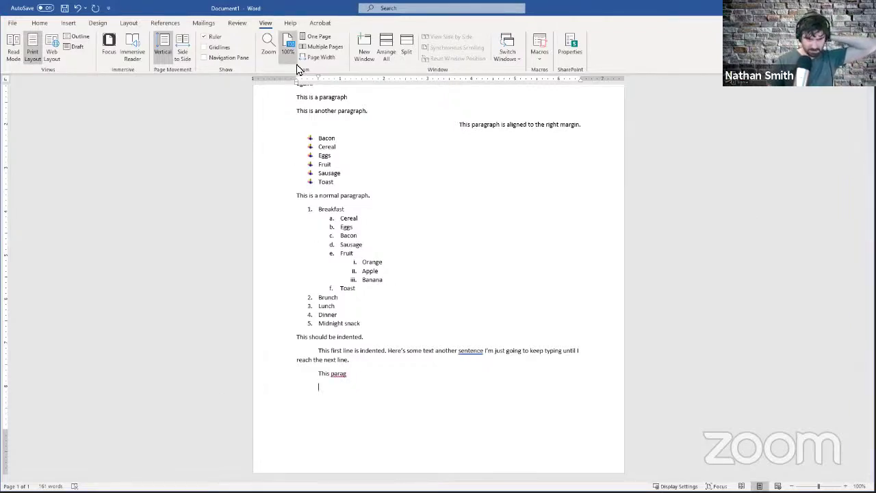
pyautogui.moveTo(318, 80); pyautogui.dragTo(297, 81)
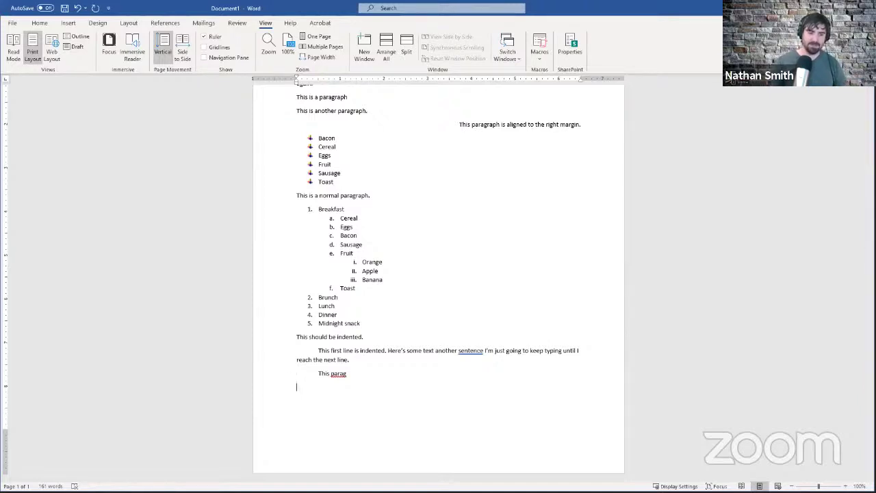
# - Add empty paragraphs down to the second page and enter "This is page 2." there
pyautogui.press('Return')
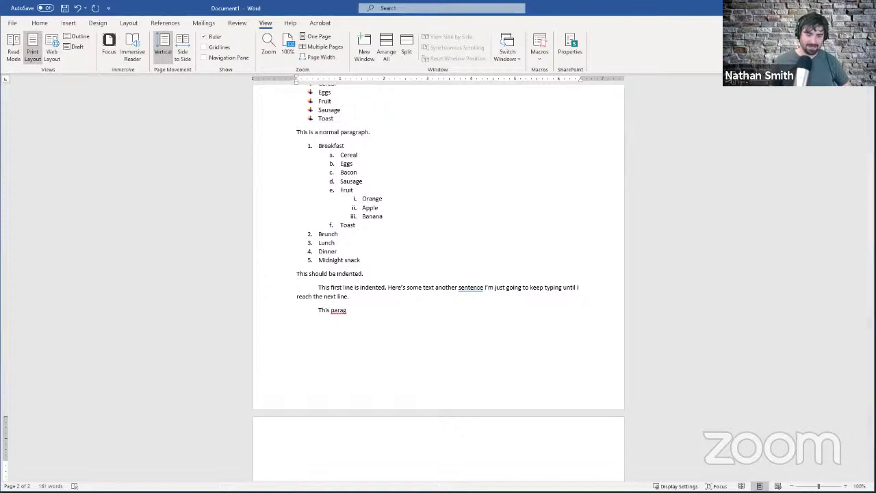
pyautogui.write('THis is page 2')
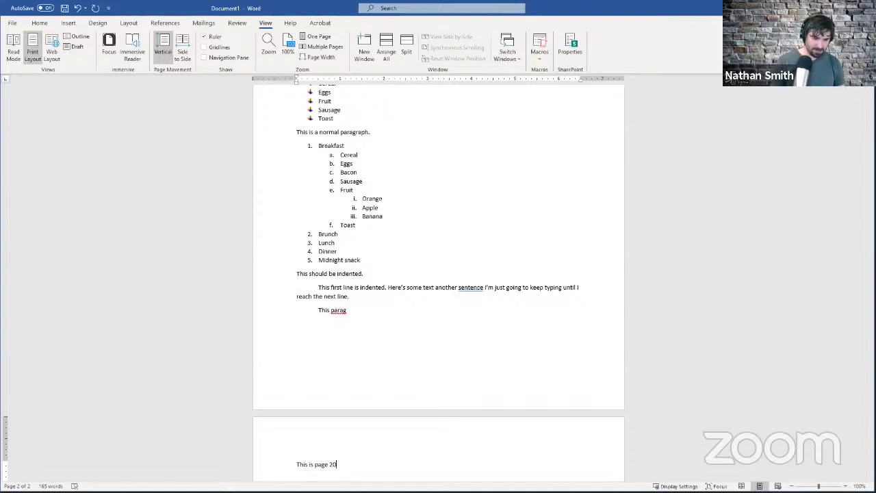
pyautogui.write('.')
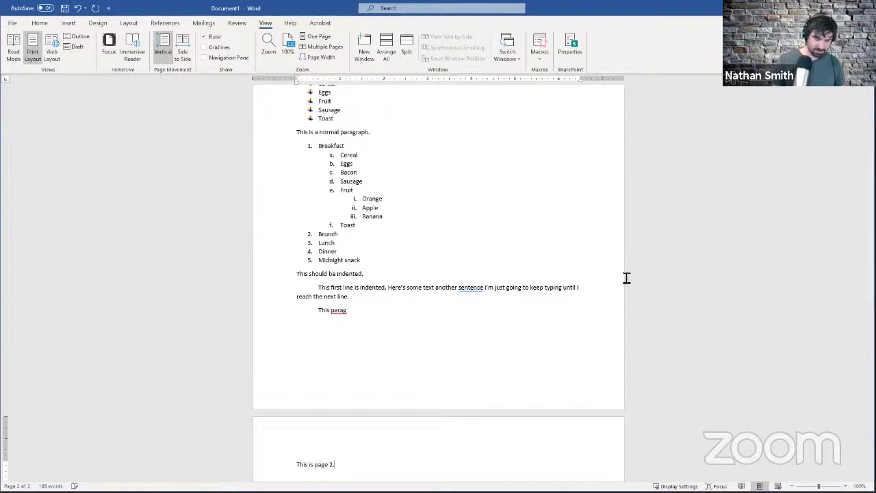
# - Delete the unfinished "This parag" paragraph below the first-line-indented paragraph
pyautogui.click(414, 310)
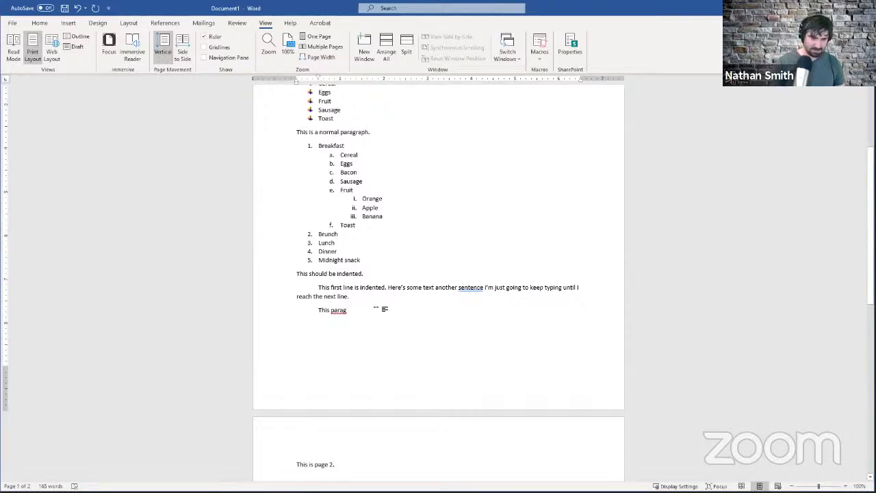
pyautogui.tripleClick(375, 309)
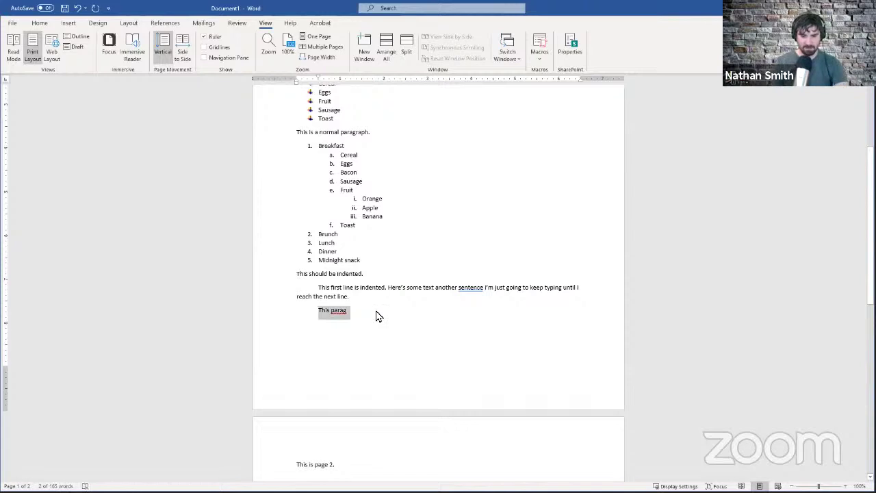
pyautogui.press('BackSpace')
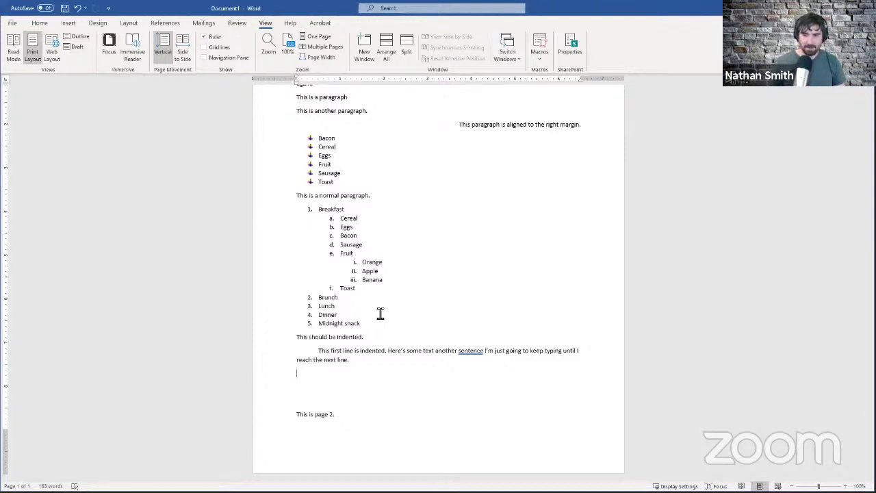
# - Delete the "This is page 2." line and the empty paragraphs below the first-line-indented paragraph
pyautogui.press('BackSpace')
pyautogui.press('BackSpace')
pyautogui.press('BackSpace')
pyautogui.hotkey('shift', 'End')
pyautogui.press('Delete')
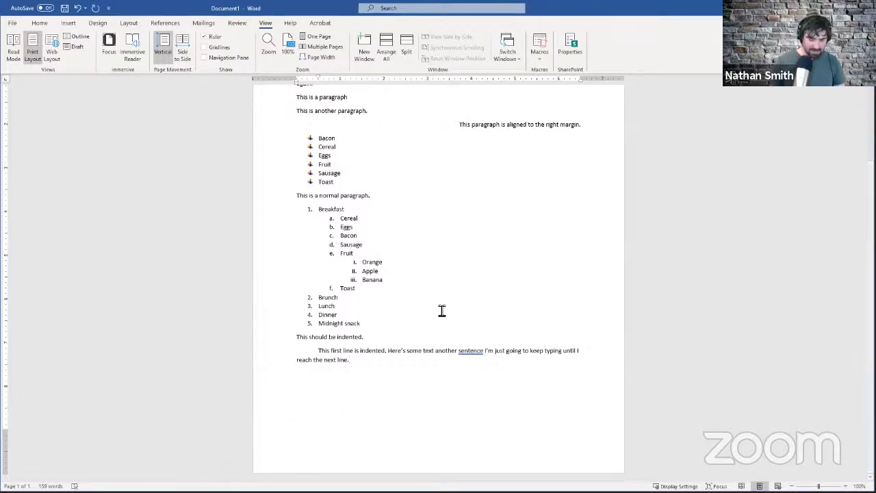
# - Add an empty paragraph after the indented one, reset its first-line indent to the left margin, and insert a page break there
pyautogui.press('Return')
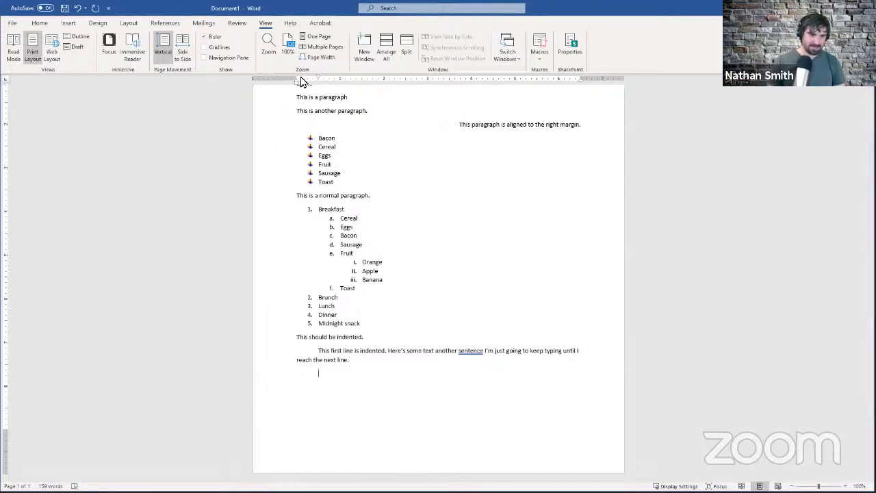
pyautogui.moveTo(317, 79); pyautogui.dragTo(297, 81)
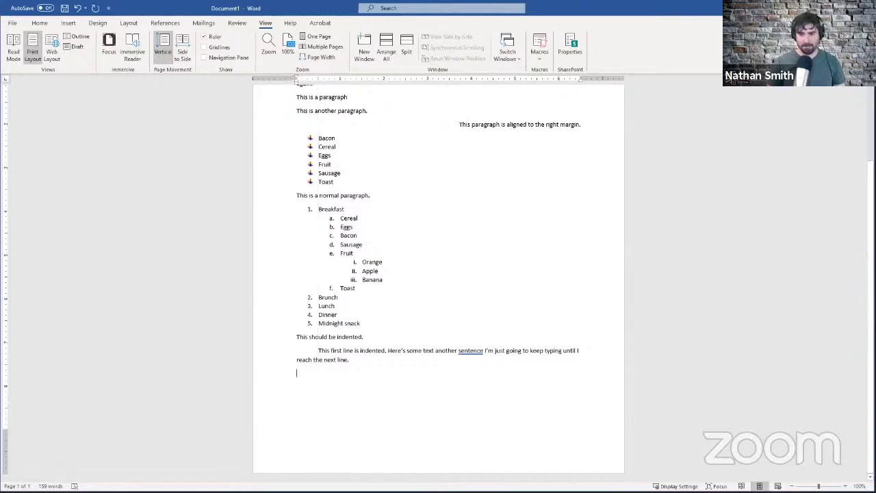
pyautogui.click(68, 23)
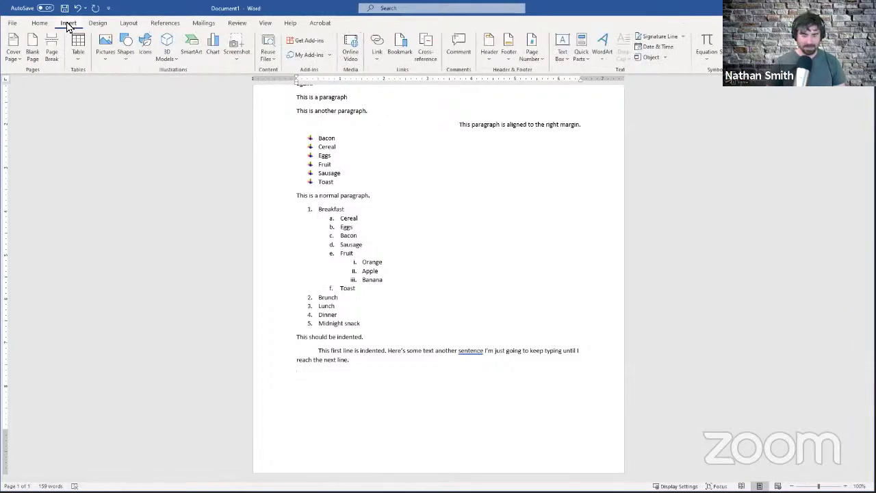
pyautogui.click(51, 55)
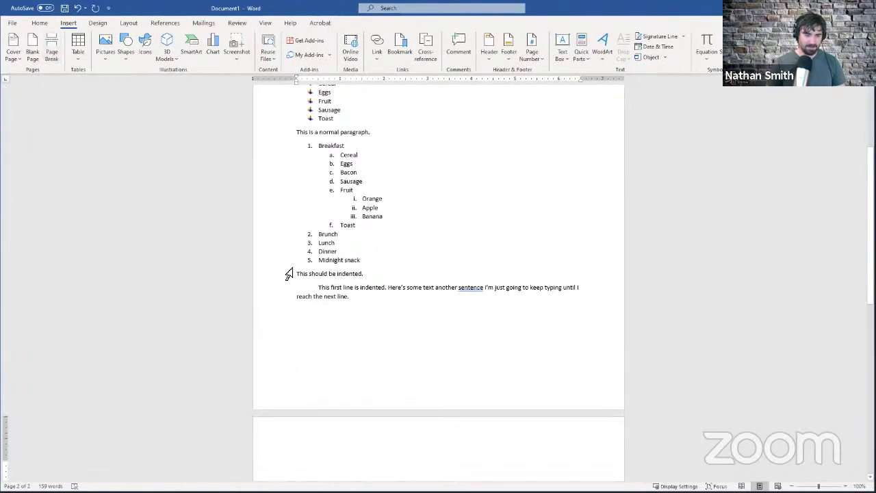
pyautogui.scroll(-1, 335, 395)
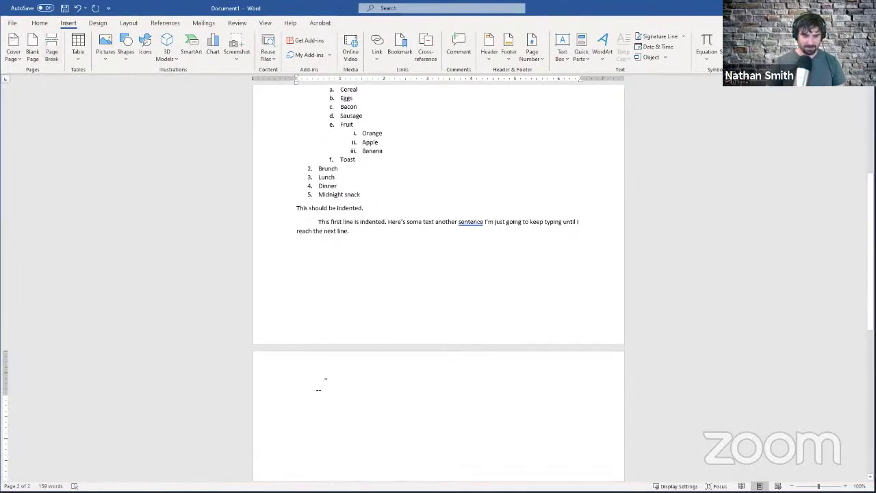
# - Show the formatting marks to examine the page break below the indented paragraph, and hide them again
pyautogui.click(42, 25)
pyautogui.click(303, 41)
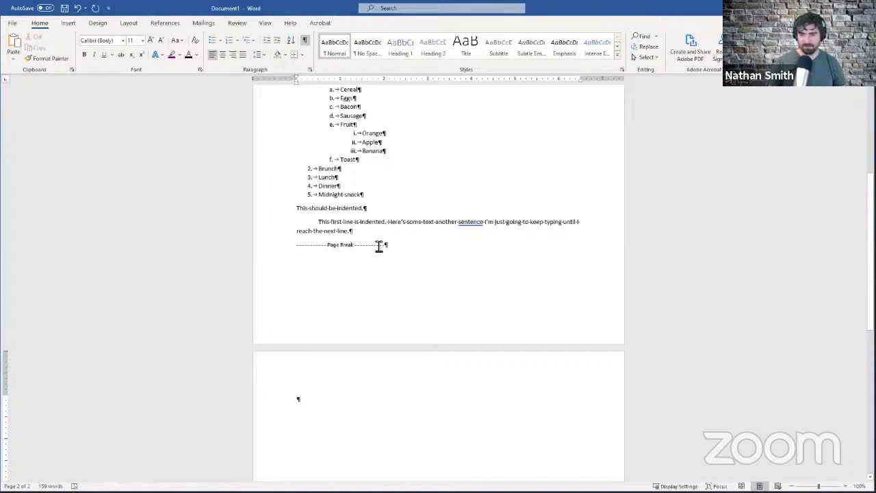
pyautogui.scroll(5, 446, 178)
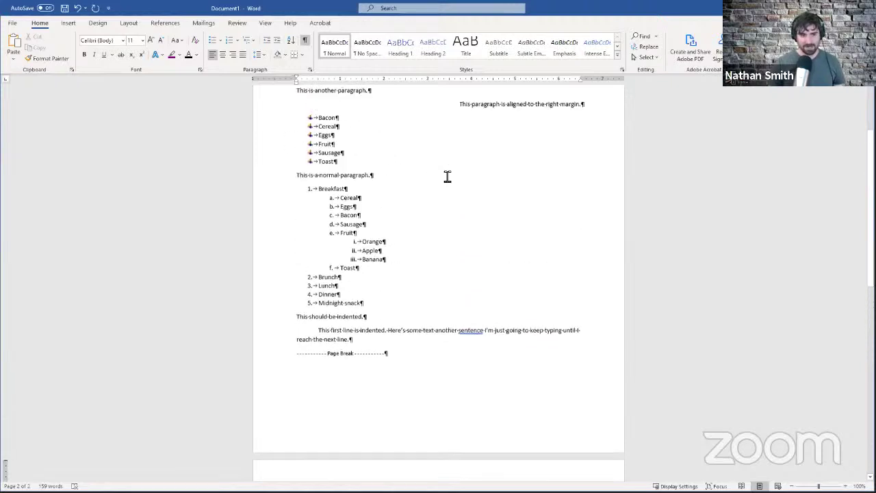
pyautogui.scroll(-3, 493, 180)
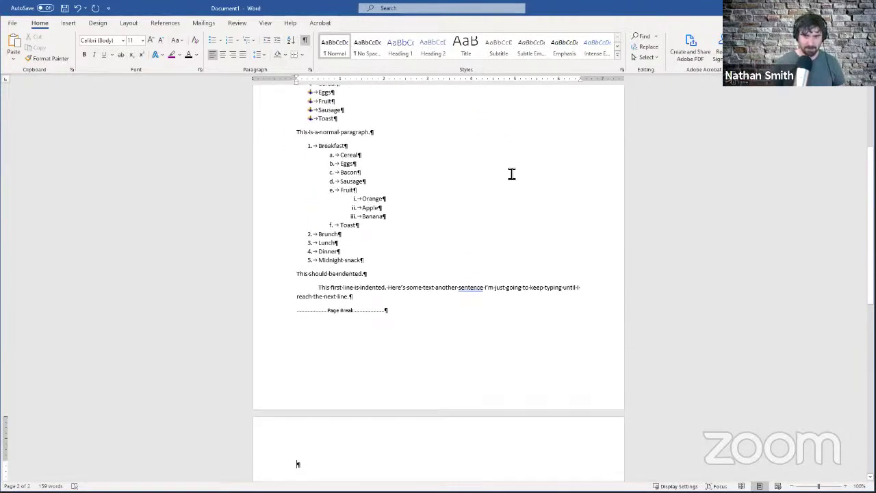
pyautogui.scroll(-2, 490, 202)
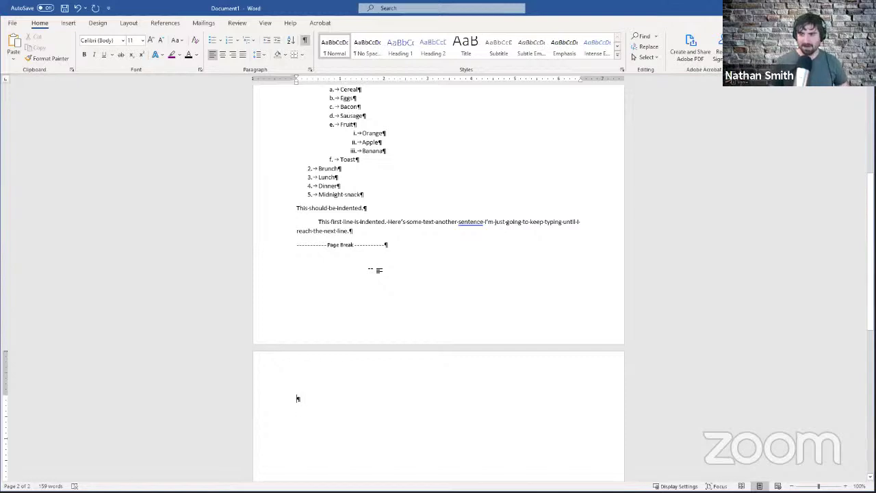
pyautogui.click(305, 43)
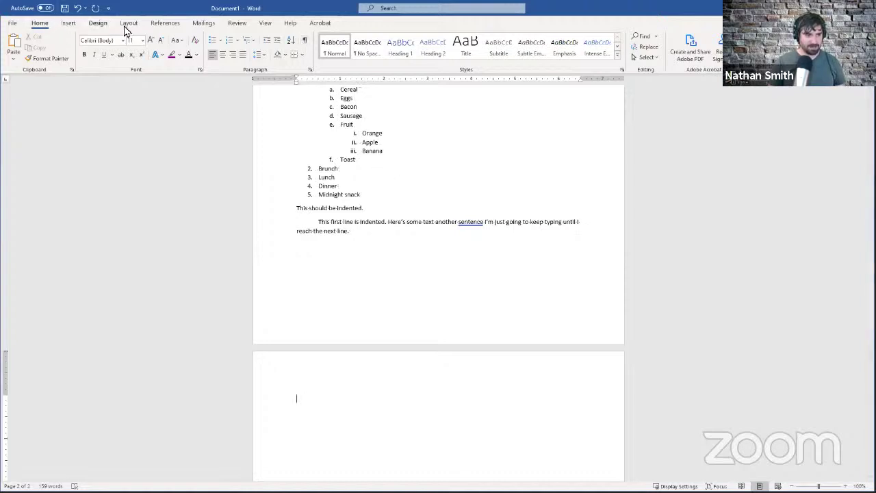
# - Insert the JPG photo of spices from this device's Downloads folder at the start of page 2
pyautogui.click(69, 23)
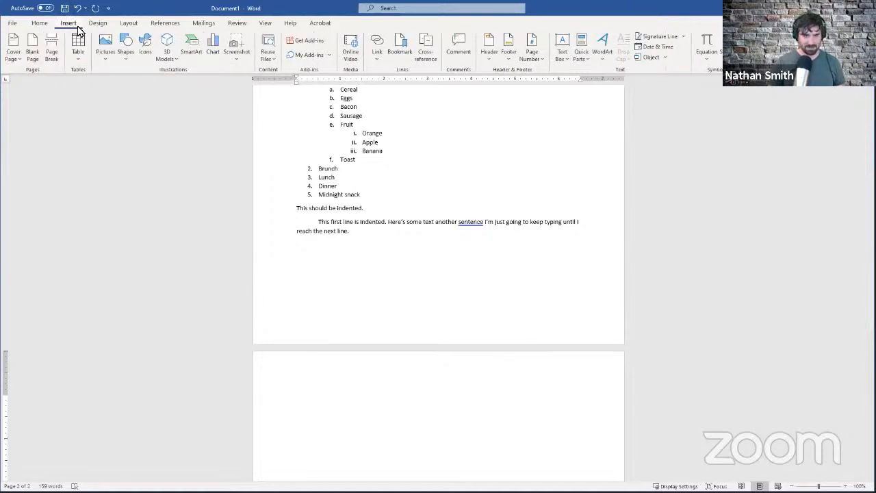
pyautogui.click(103, 62)
pyautogui.click(116, 89)
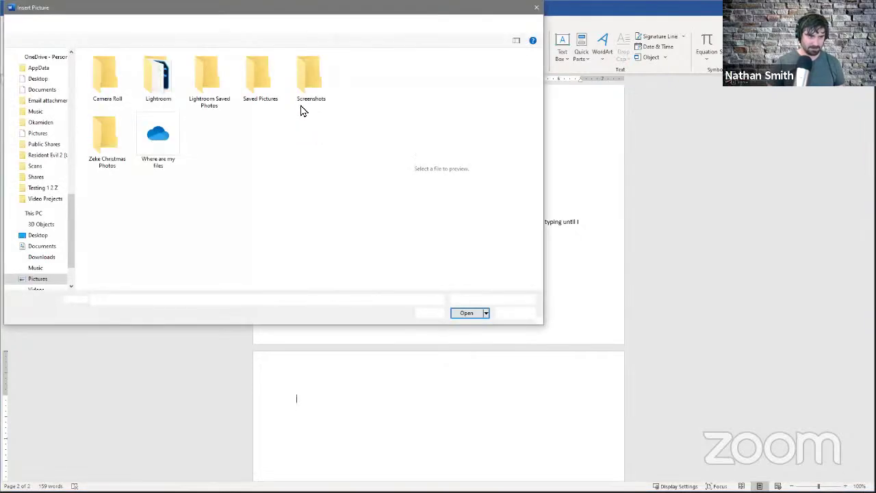
pyautogui.moveTo(72, 220); pyautogui.dragTo(76, 73)
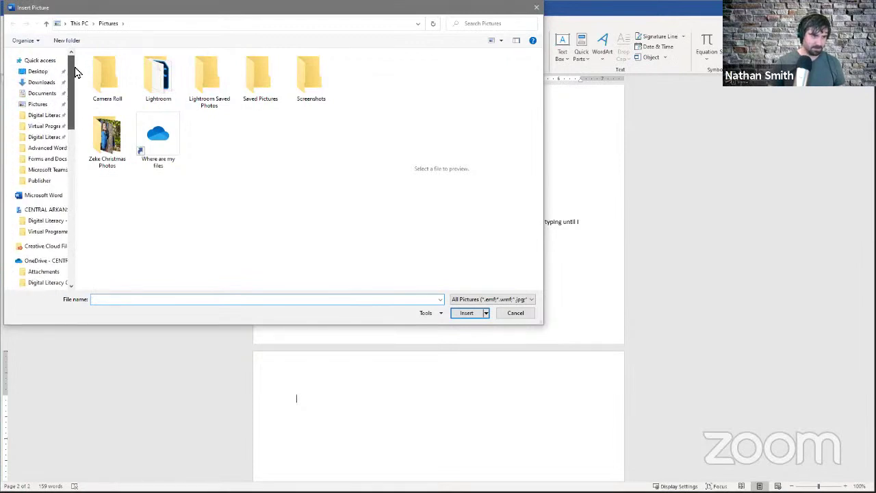
pyautogui.click(40, 83)
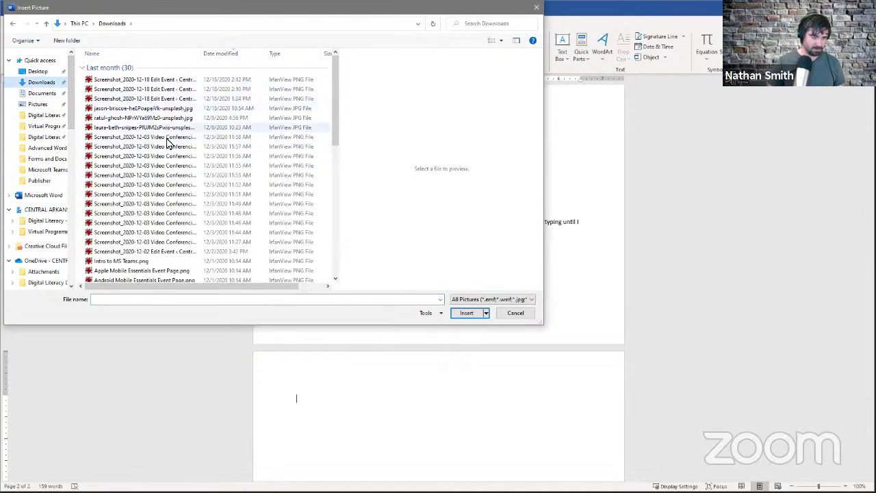
pyautogui.click(167, 261)
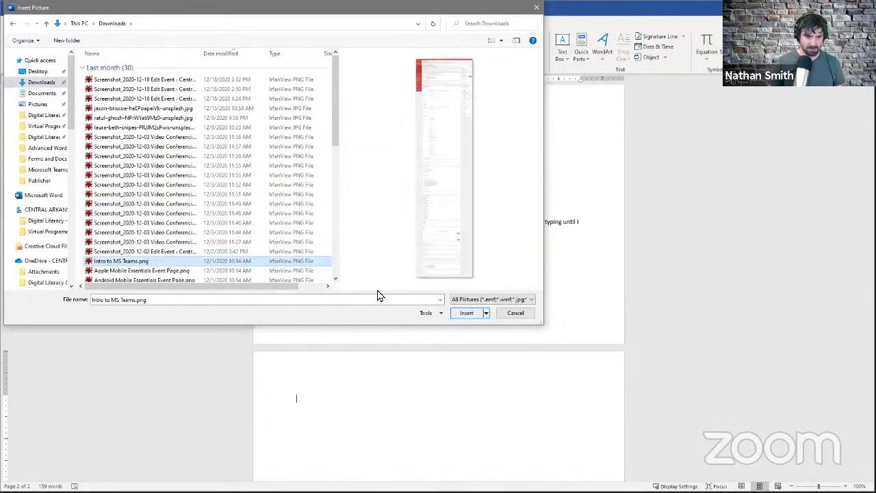
pyautogui.scroll(-3, 217, 234)
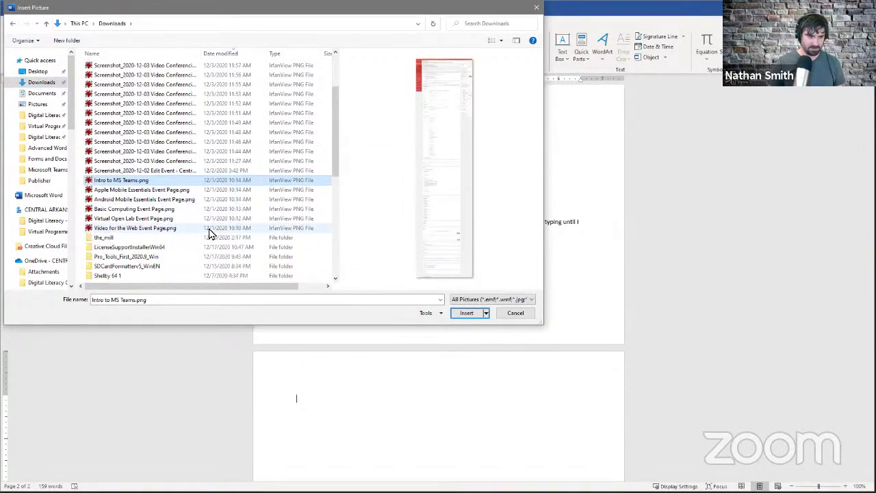
pyautogui.scroll(3, 210, 234)
pyautogui.click(187, 109)
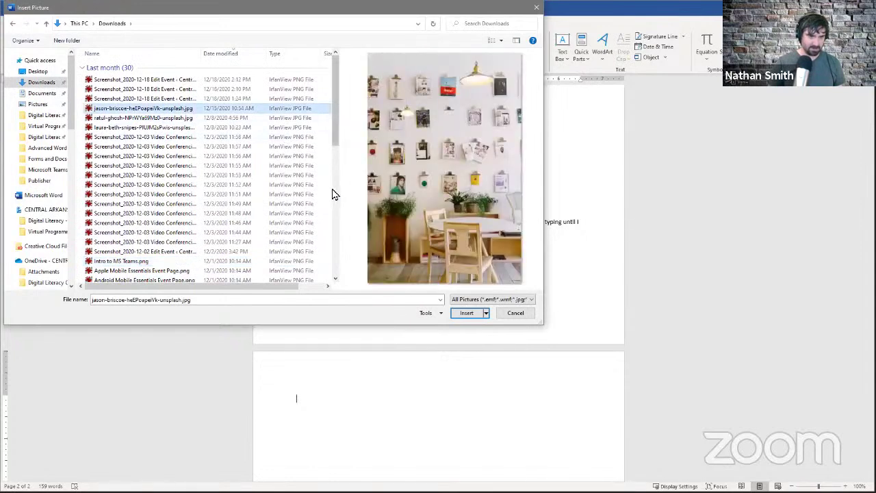
pyautogui.click(293, 118)
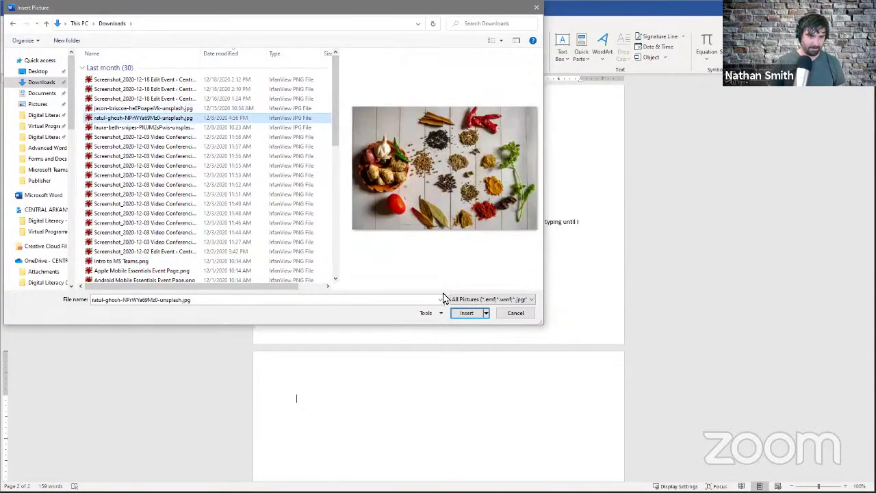
pyautogui.click(465, 312)
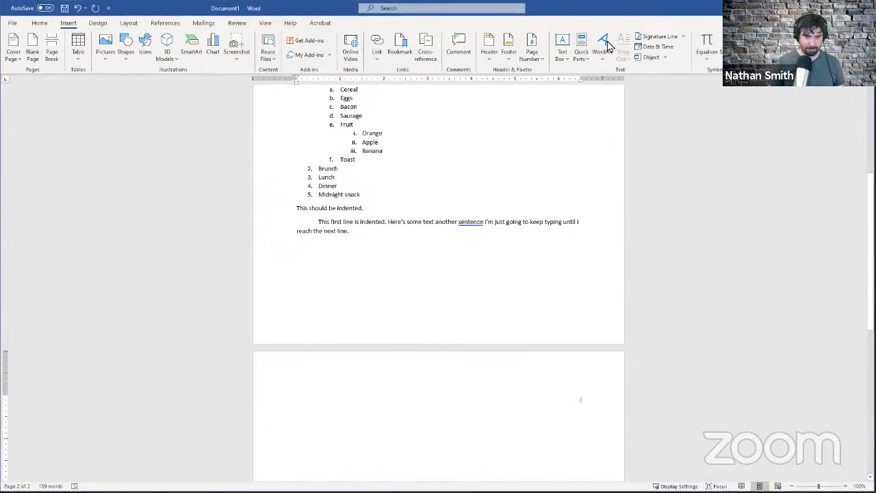
# - Replace the spice picture's alt text with "a picture of spices"
pyautogui.scroll(-1, 671, 165)
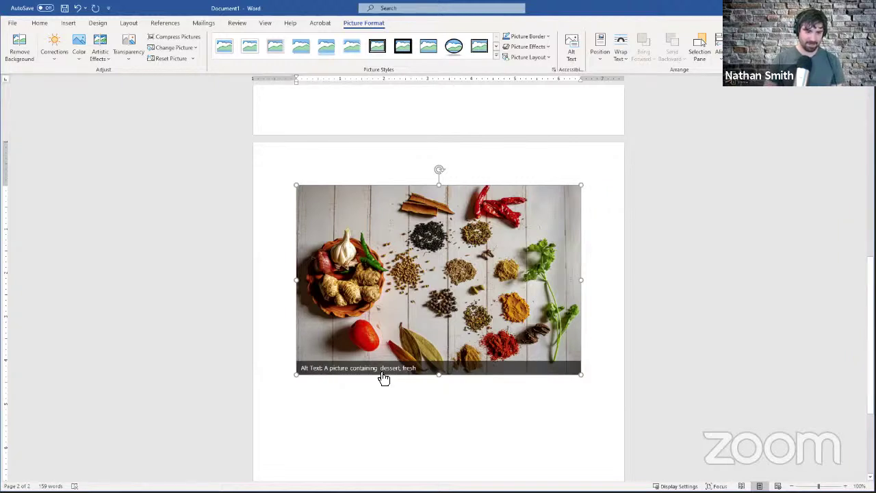
pyautogui.click(383, 377)
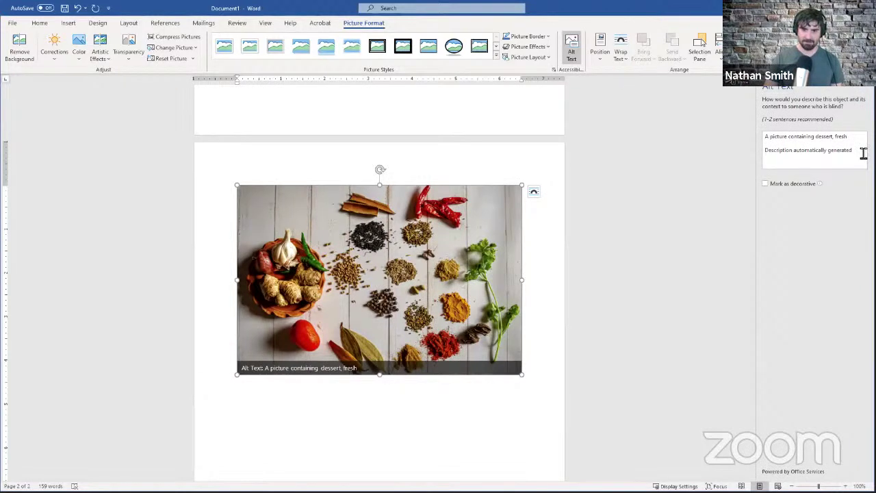
pyautogui.moveTo(864, 154); pyautogui.dragTo(739, 141)
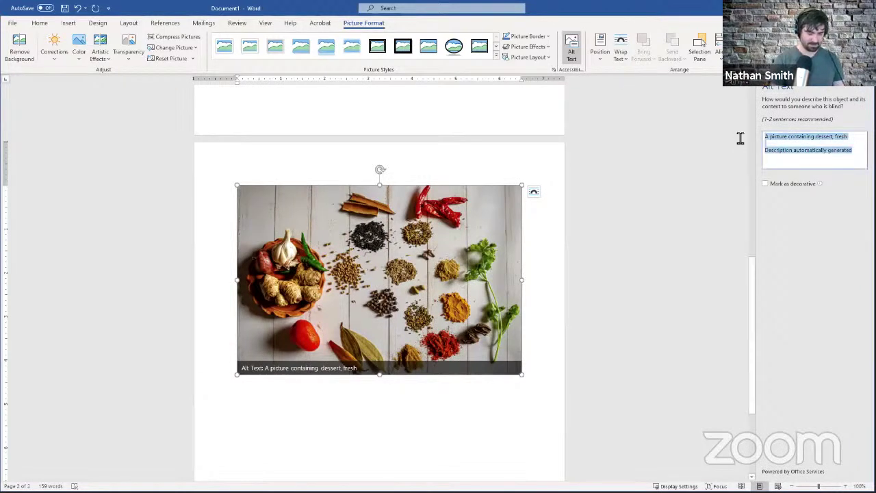
pyautogui.write('a pictur')
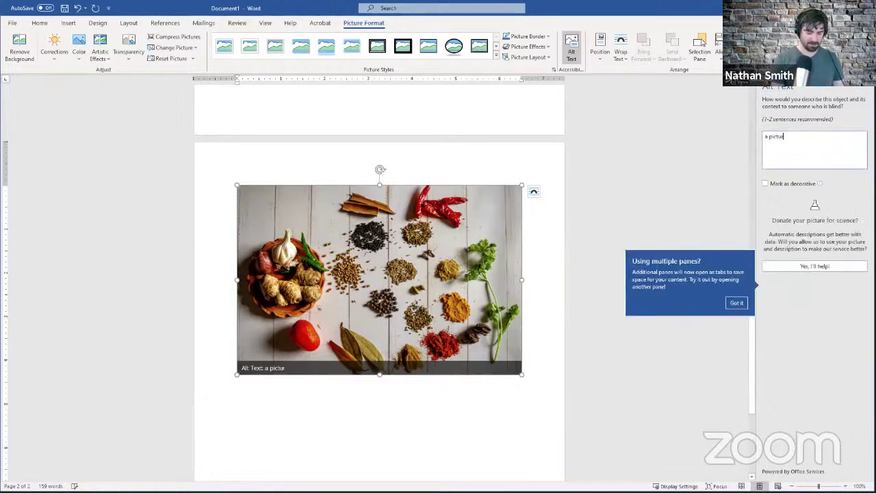
pyautogui.write('e of spices')
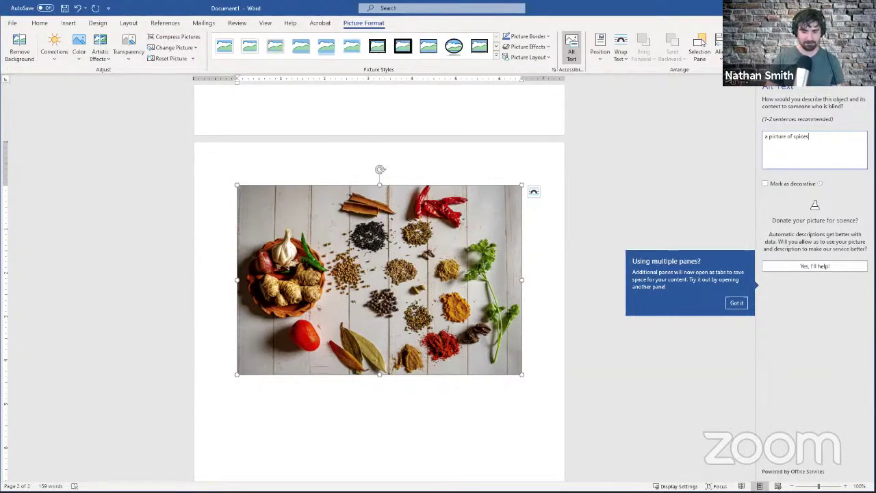
pyautogui.click(867, 87)
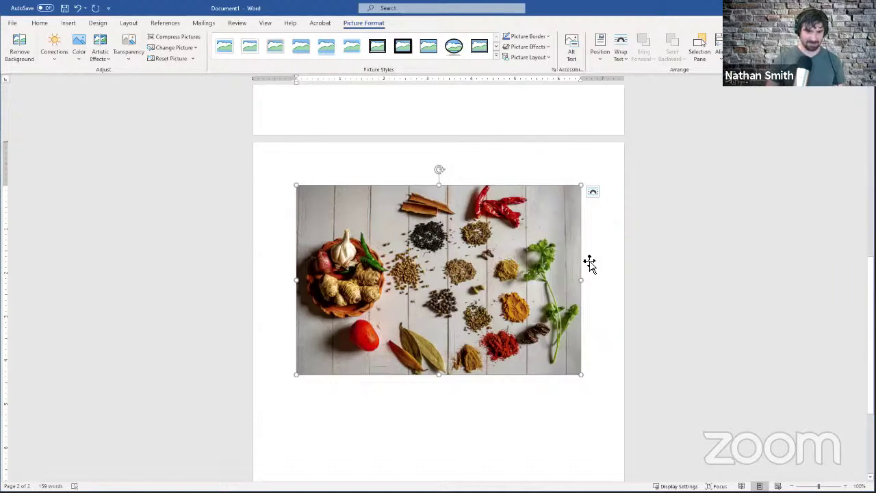
# - Move the spice picture to page 1, inside the opening paragraph just before "So... not stormy at all, I suppose."
pyautogui.scroll(2, 584, 259)
pyautogui.scroll(1, 584, 258)
pyautogui.scroll(-2, 532, 299)
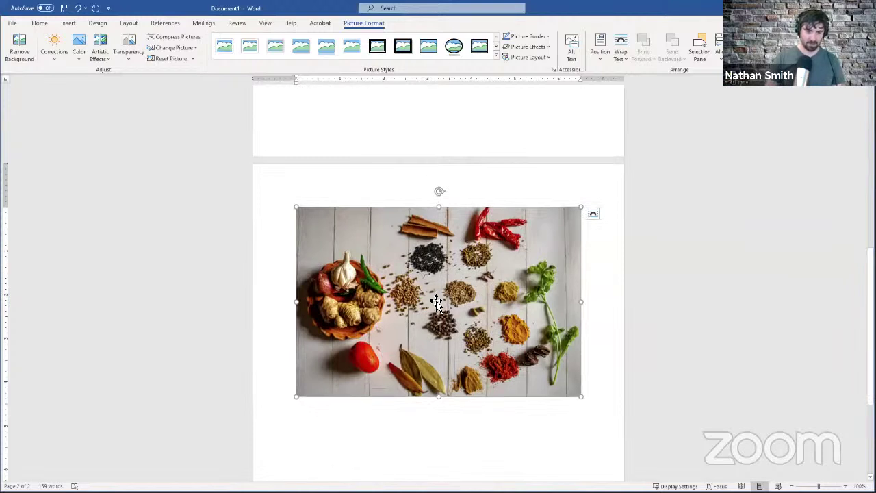
pyautogui.moveTo(437, 303)
pyautogui.mouseDown()
pyautogui.moveTo(462, 77)
pyautogui.moveTo(477, 152)
pyautogui.moveTo(302, 162)
pyautogui.moveTo(295, 152)
pyautogui.mouseUp()
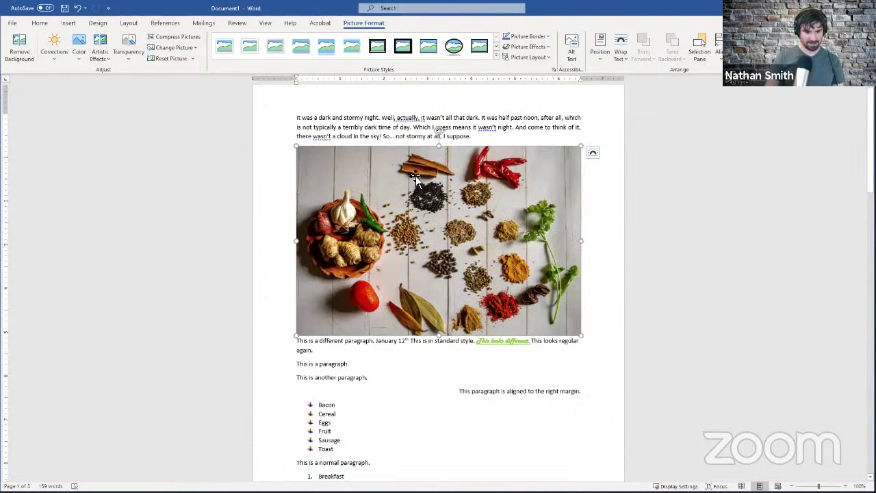
pyautogui.moveTo(364, 187); pyautogui.dragTo(382, 141)
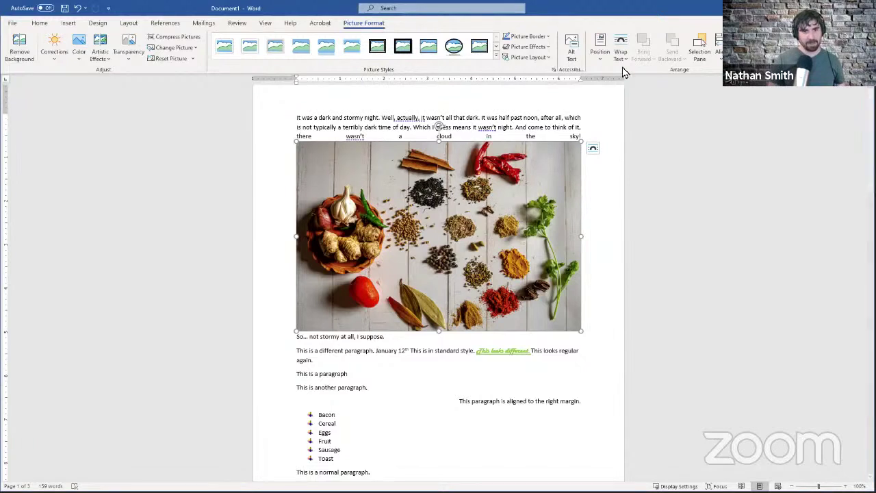
# - Set the picture's text wrapping to Square, shrink it to about 5 inches wide, and center it within the opening paragraph's text
pyautogui.click(594, 150)
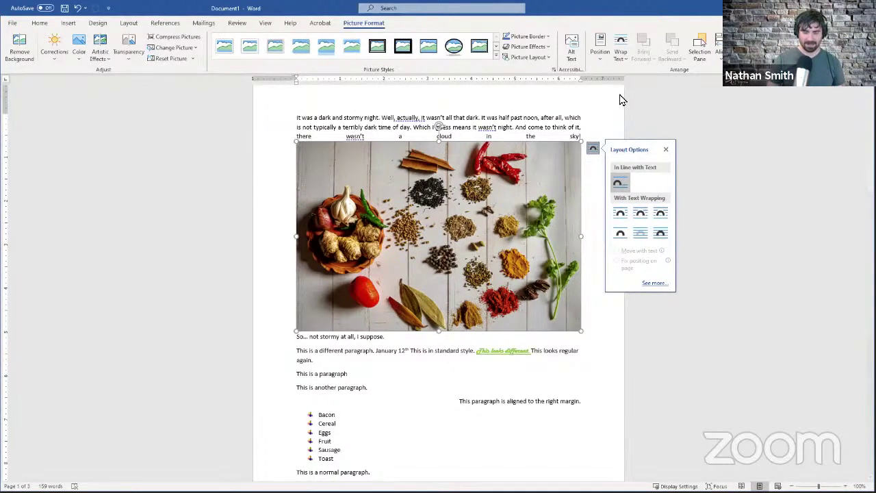
pyautogui.click(621, 222)
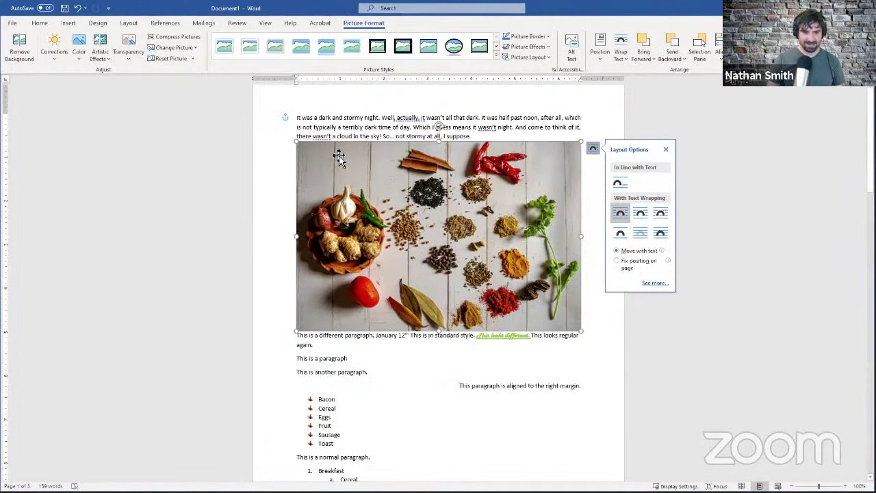
pyautogui.moveTo(297, 331); pyautogui.dragTo(299, 331)
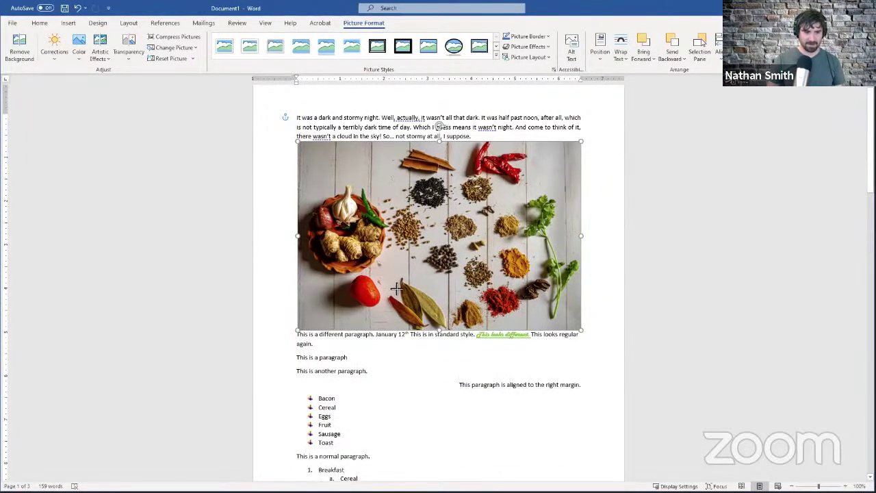
pyautogui.moveTo(377, 294); pyautogui.dragTo(437, 199)
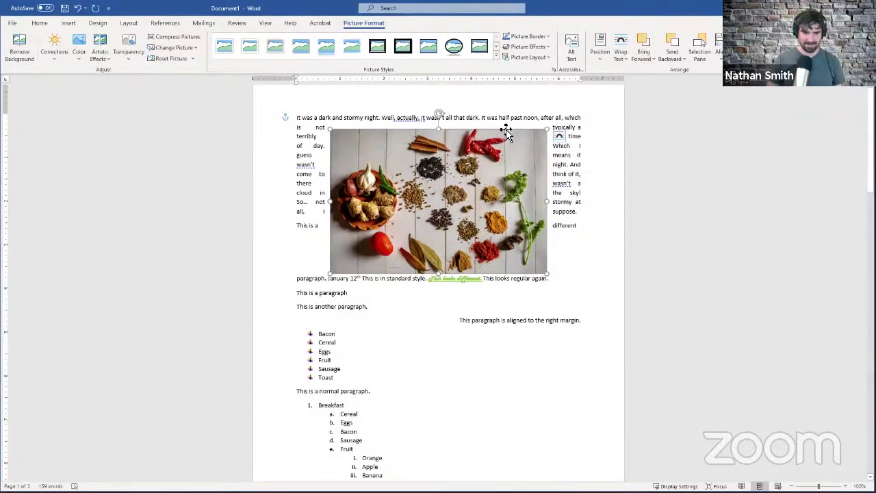
# - Change the spice picture's text wrapping to Tight
pyautogui.click(559, 137)
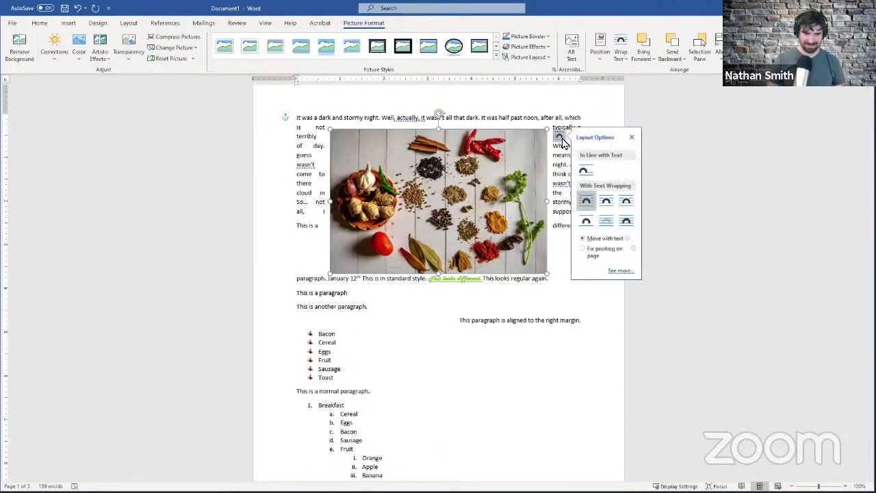
pyautogui.click(595, 209)
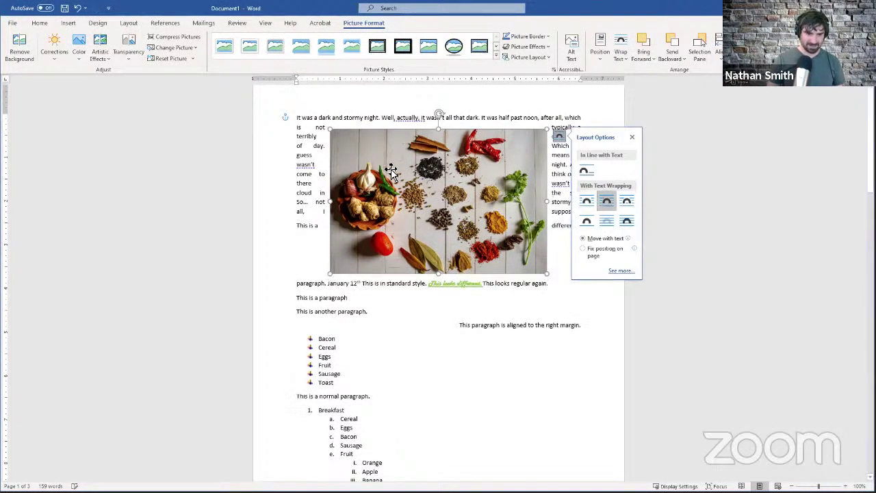
# - Try Through wrapping on the spice picture, switch it to Top and Bottom, and nudge the picture slightly down
pyautogui.click(627, 202)
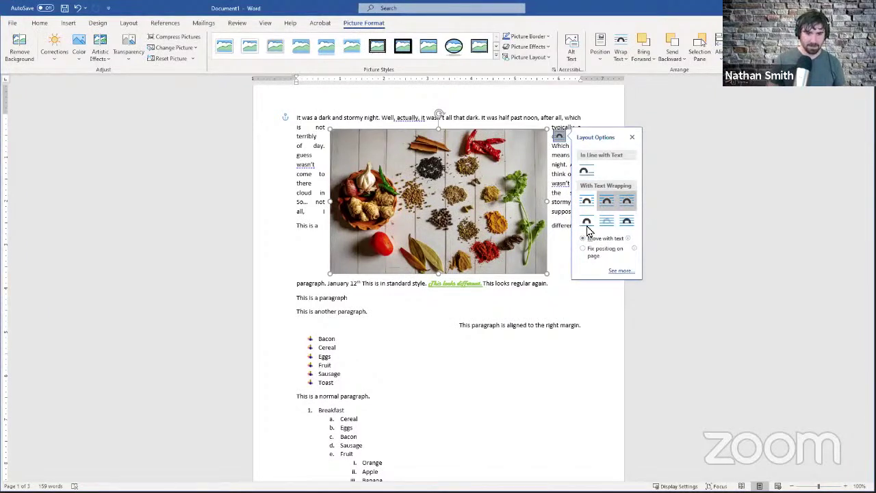
pyautogui.click(586, 224)
pyautogui.moveTo(472, 204)
pyautogui.mouseDown()
pyautogui.moveTo(473, 237)
pyautogui.moveTo(465, 212)
pyautogui.mouseUp()
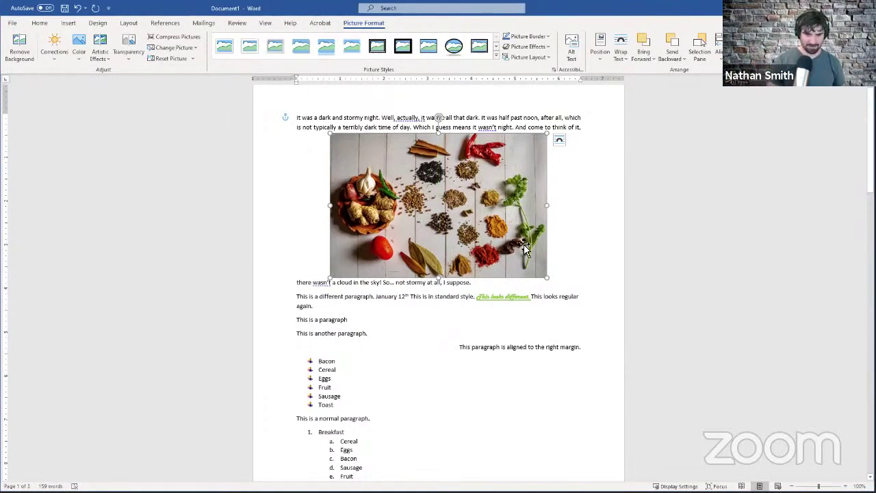
# - Try the Behind Text and In Front of Text wrapping options on the spice picture
pyautogui.click(559, 140)
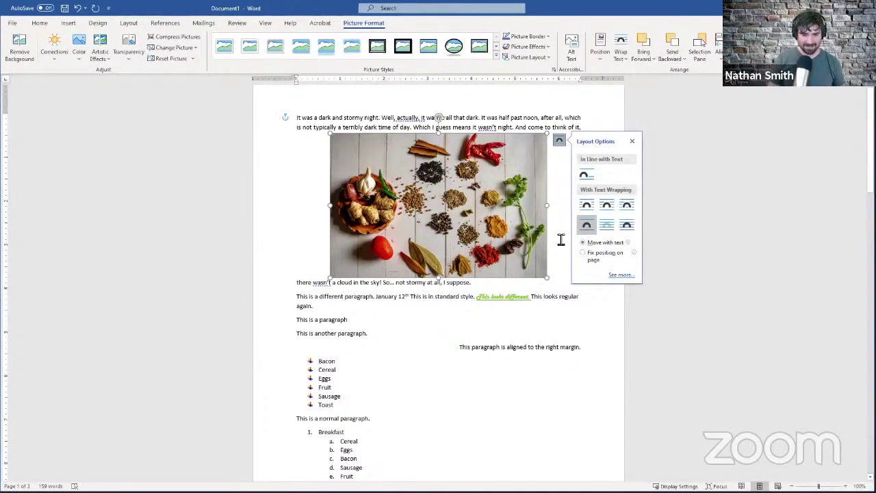
pyautogui.click(609, 227)
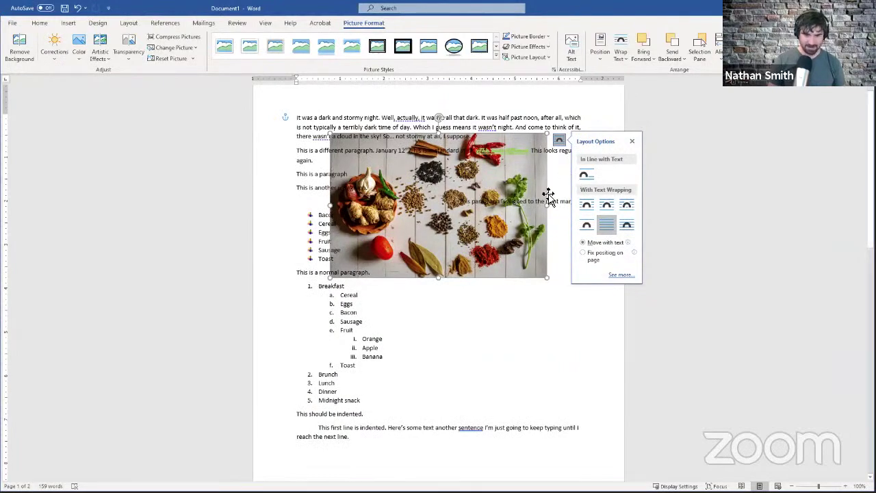
pyautogui.click(630, 233)
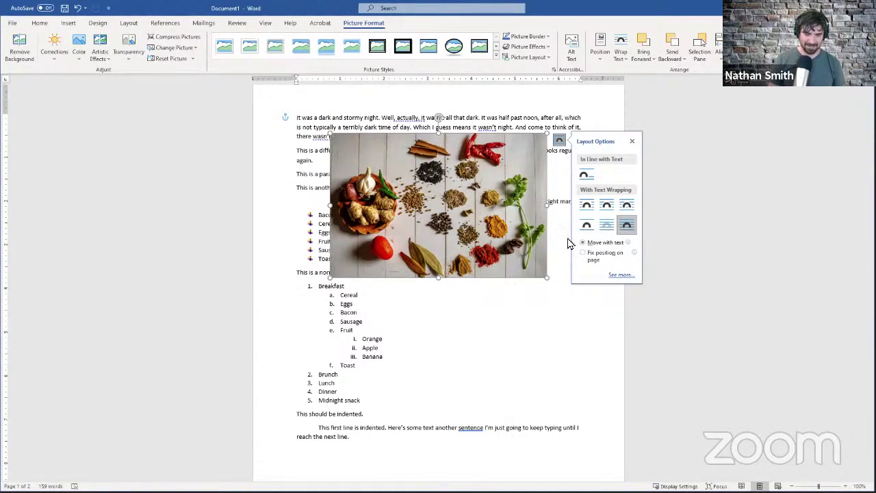
# - Set the spice picture's wrapping to Top and Bottom and fix its position on the page
pyautogui.click(586, 227)
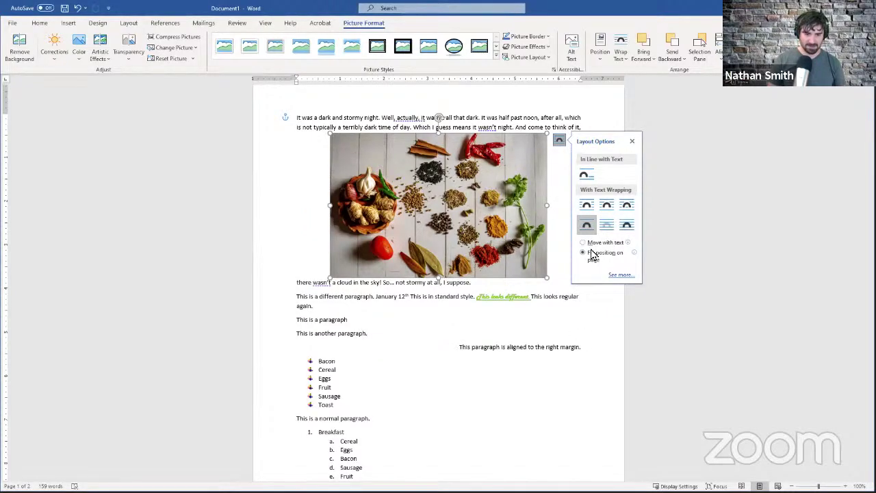
pyautogui.click(583, 243)
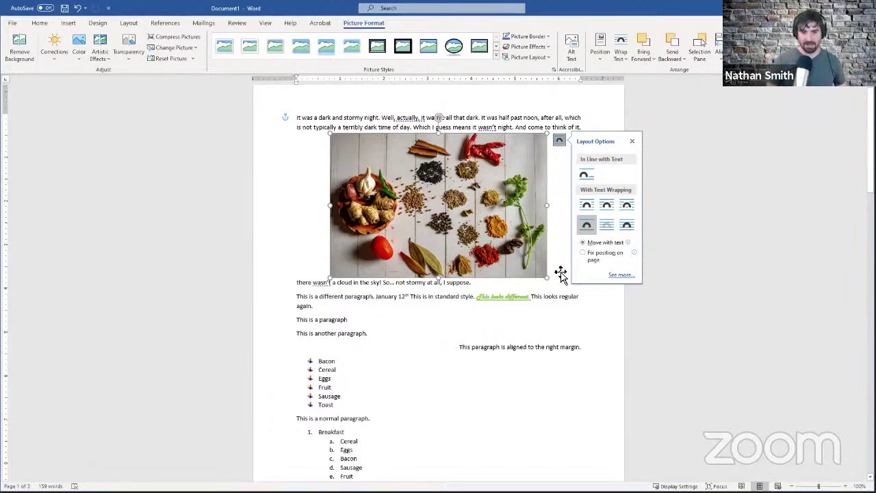
pyautogui.click(593, 255)
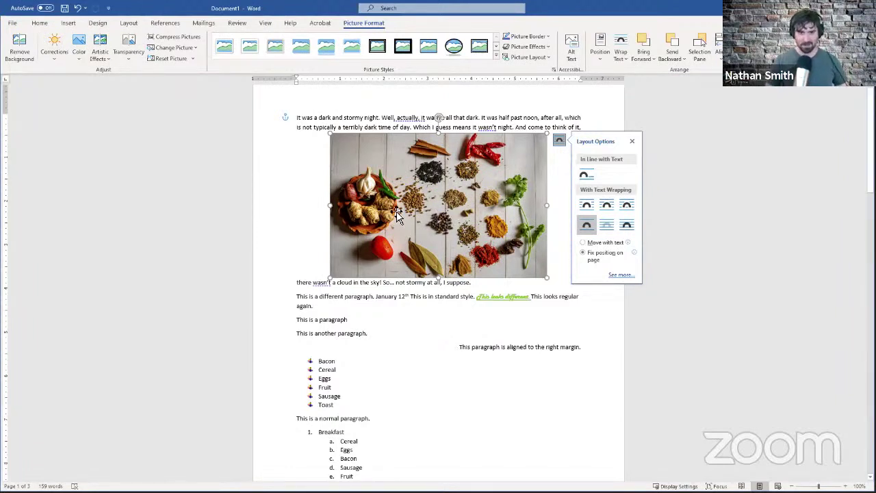
pyautogui.click(632, 145)
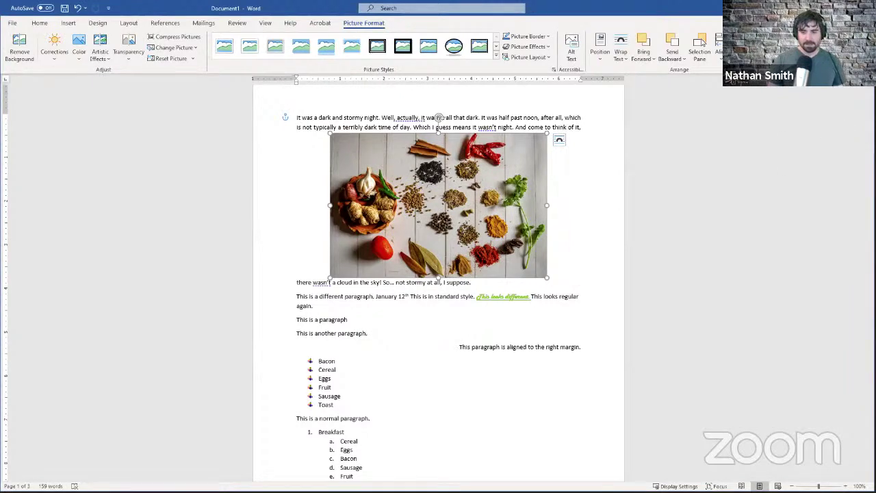
# - Move the spice picture down page 1 to directly below "This is a normal paragraph."
pyautogui.scroll(-2, 490, 206)
pyautogui.scroll(-4, 490, 206)
pyautogui.scroll(6, 490, 205)
pyautogui.moveTo(463, 218); pyautogui.dragTo(463, 363)
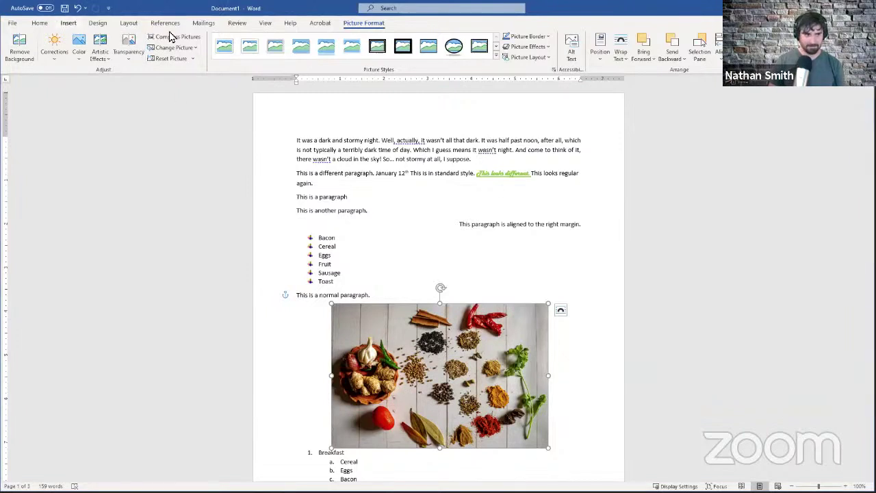
# - Set the document's page margins to the Narrow preset of 0.5" on all sides
pyautogui.click(130, 23)
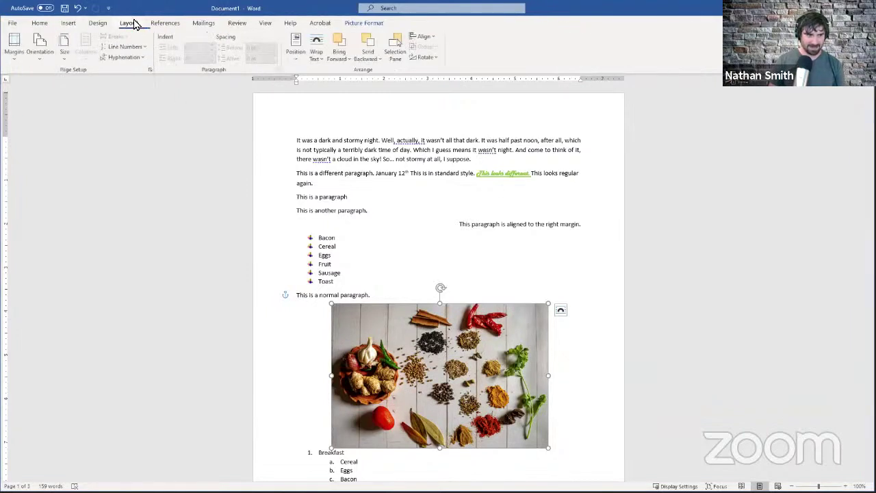
pyautogui.click(15, 64)
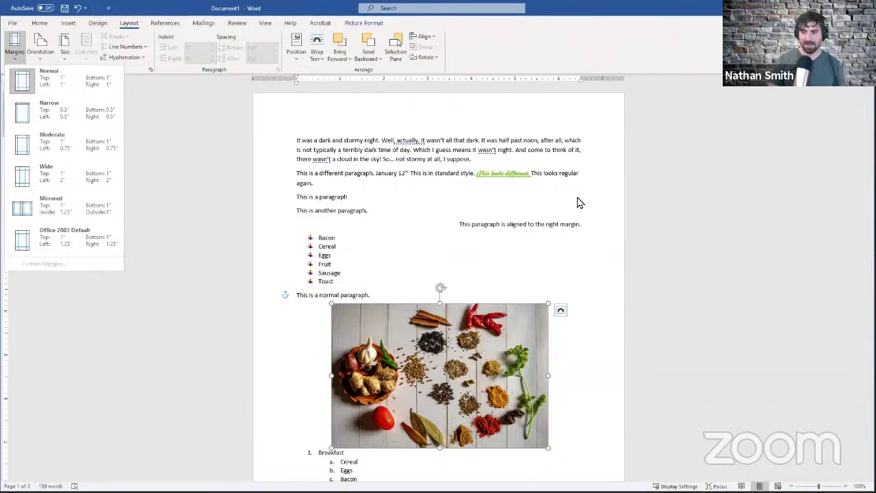
pyautogui.click(39, 111)
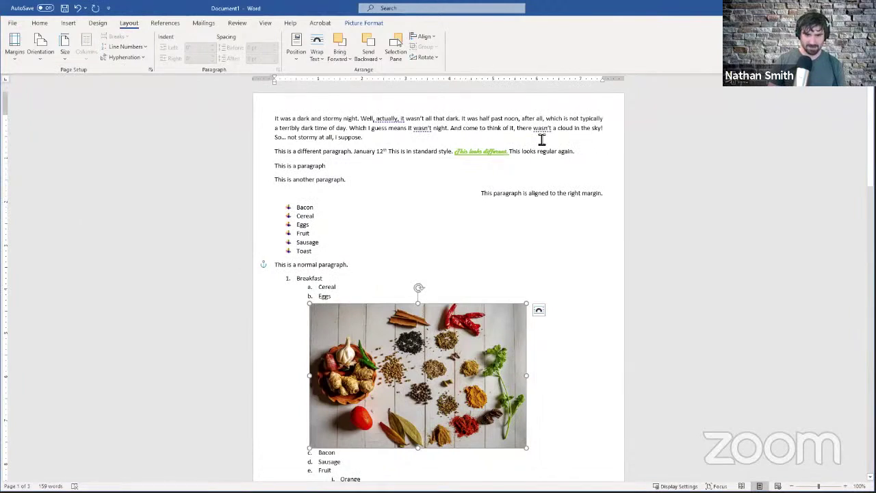
# - Review the available margin presets and the custom margins option without changing the setting
pyautogui.click(13, 52)
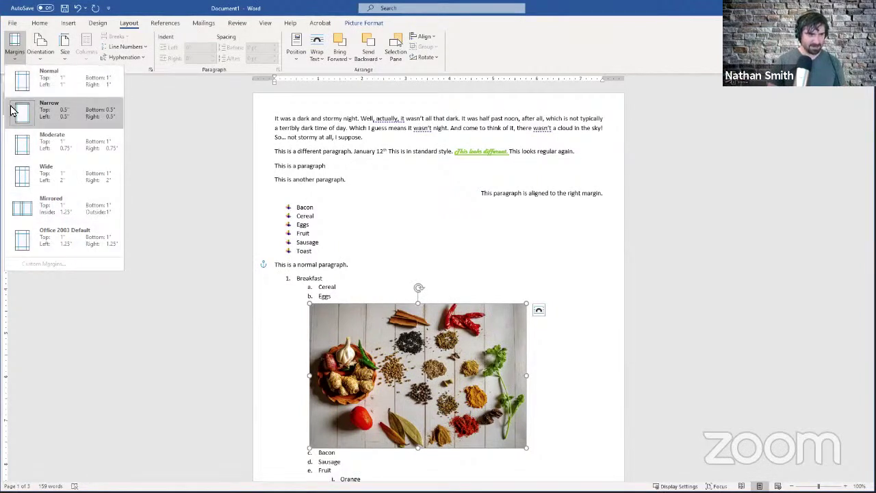
pyautogui.click(8, 49)
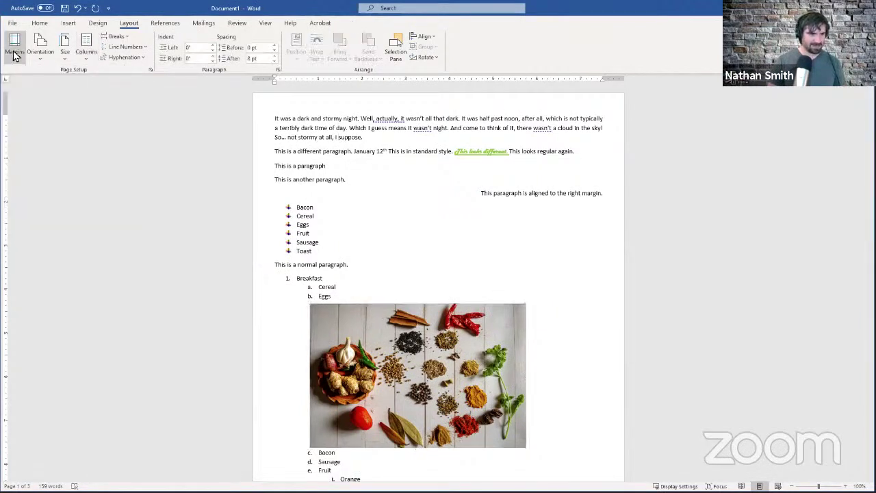
pyautogui.hotkey('alt', 'p')
pyautogui.press('m')
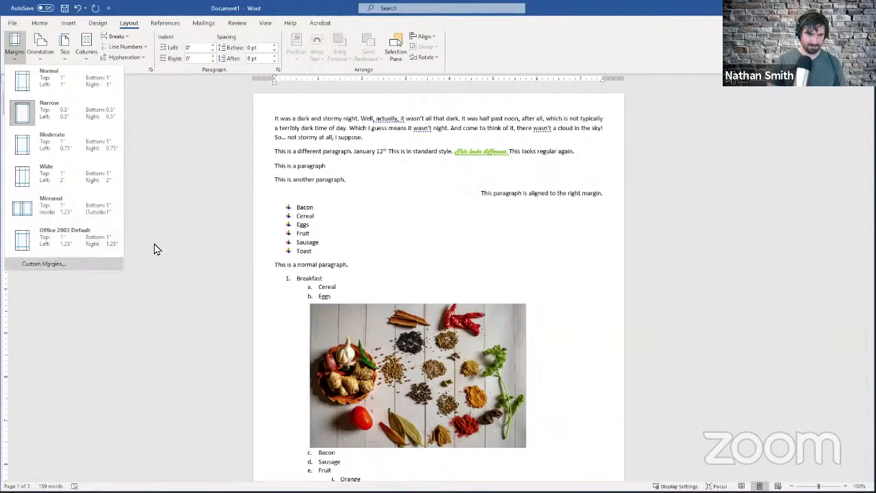
pyautogui.press('Escape')
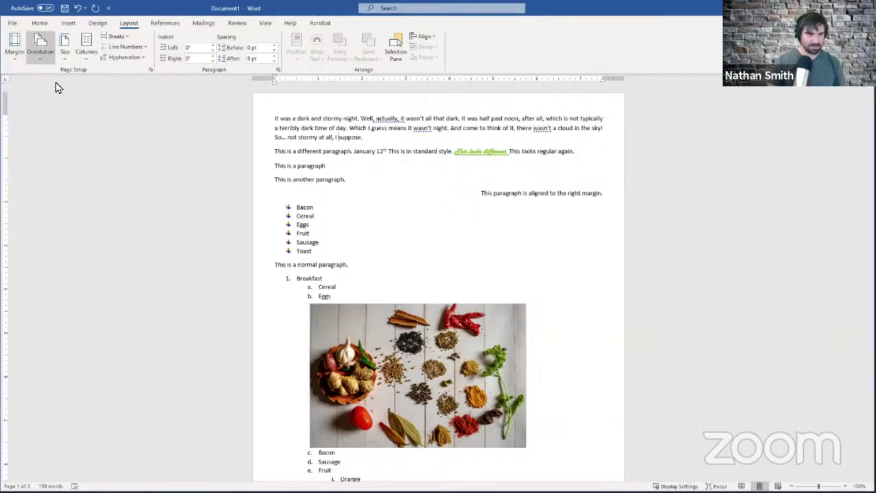
# - Change the document's page orientation to Landscape
pyautogui.hotkey('alt', 'p')
pyautogui.press('o')
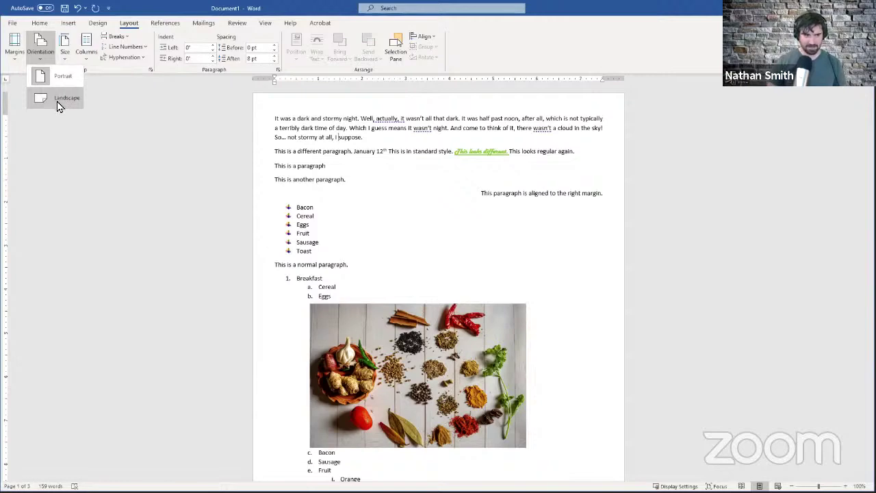
pyautogui.click(58, 106)
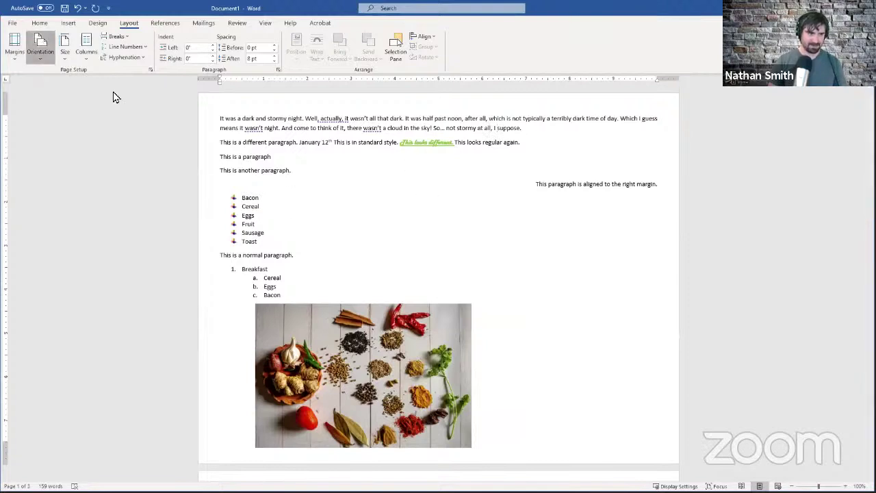
# - Examine how the text, lists and picture flow across the landscape pages
pyautogui.scroll(-15, 491, 168)
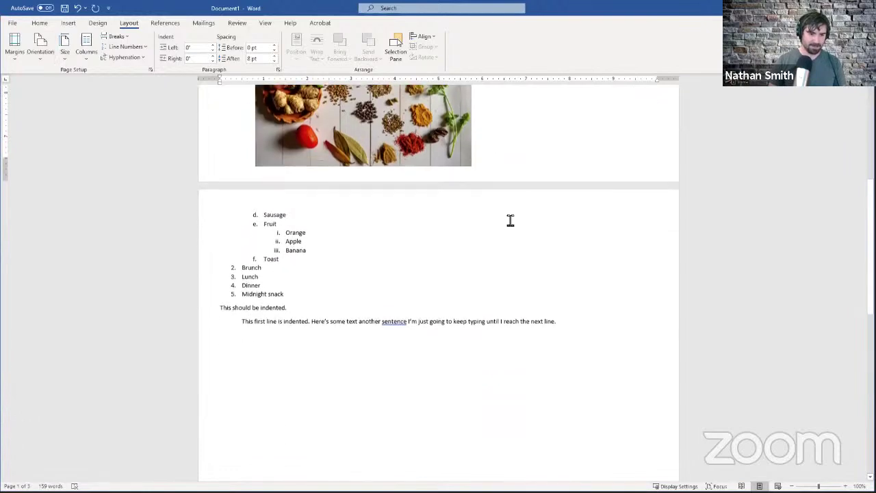
pyautogui.scroll(-4, 411, 232)
pyautogui.scroll(2, 301, 251)
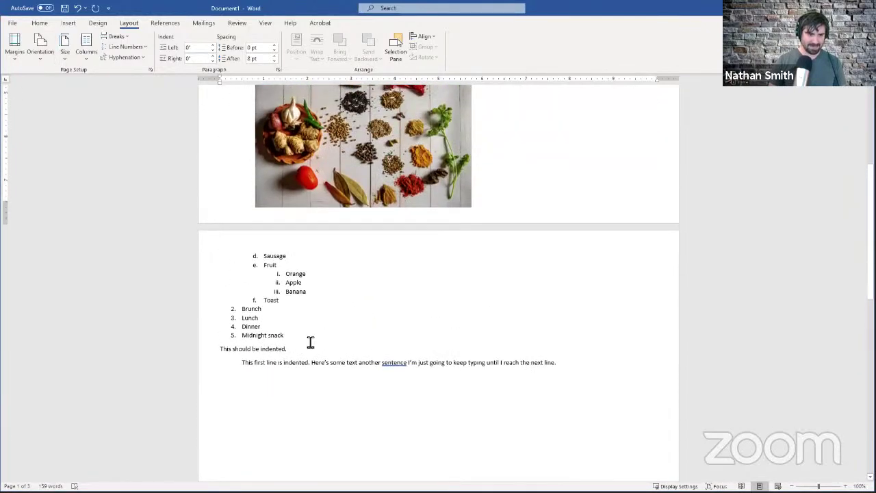
pyautogui.scroll(-3, 418, 274)
pyautogui.scroll(1, 418, 273)
pyautogui.scroll(-5, 418, 273)
pyautogui.scroll(8, 420, 275)
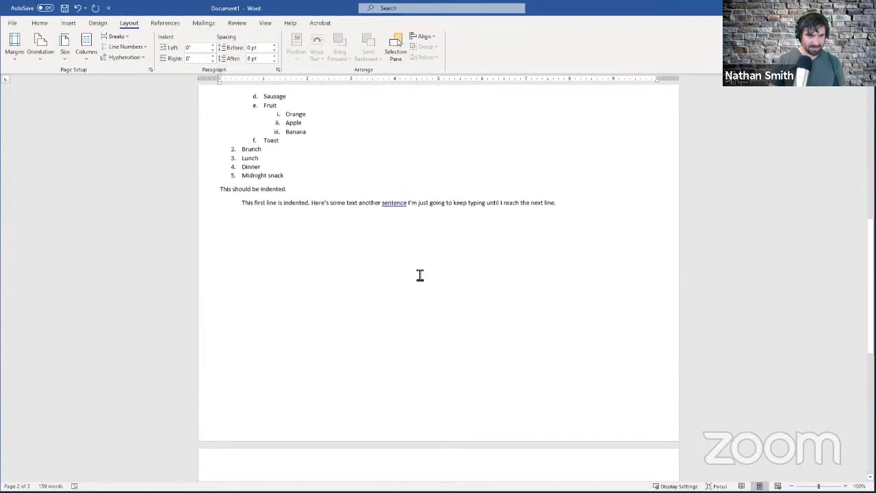
pyautogui.scroll(-3, 505, 358)
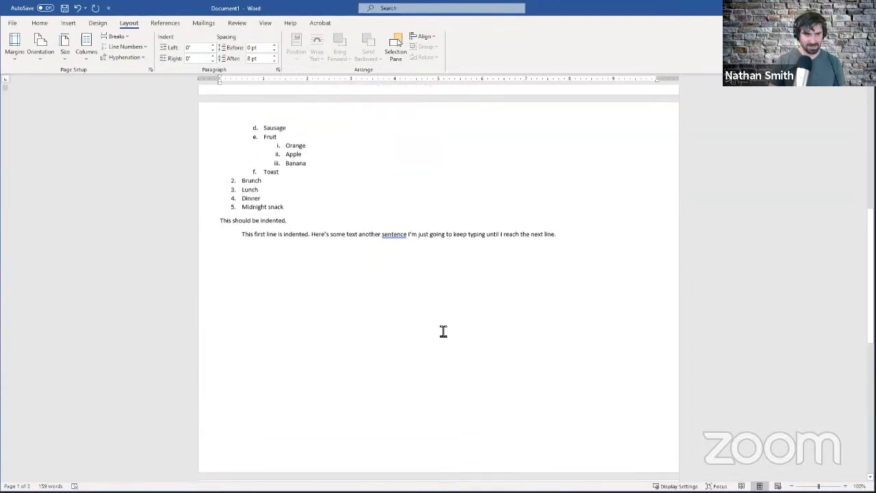
# - Show the formatting marks and add a line beginning "After the page b" at the start of page 3, following the page break
pyautogui.click(41, 24)
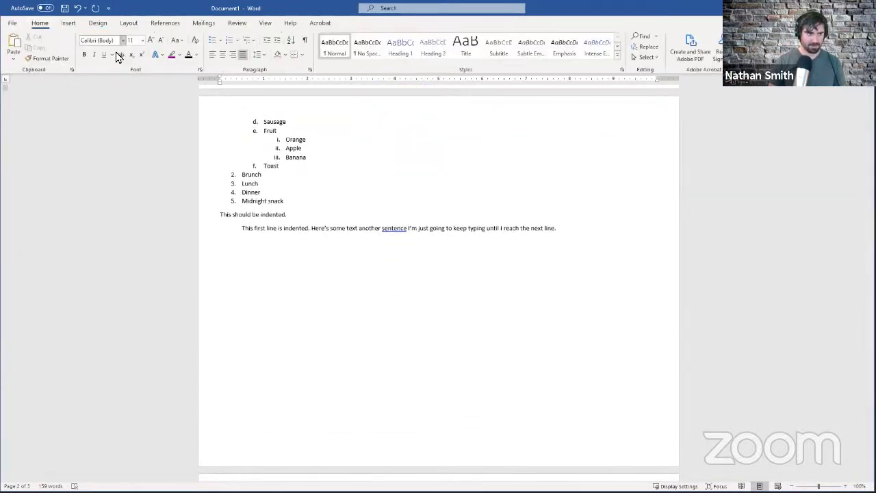
pyautogui.click(305, 42)
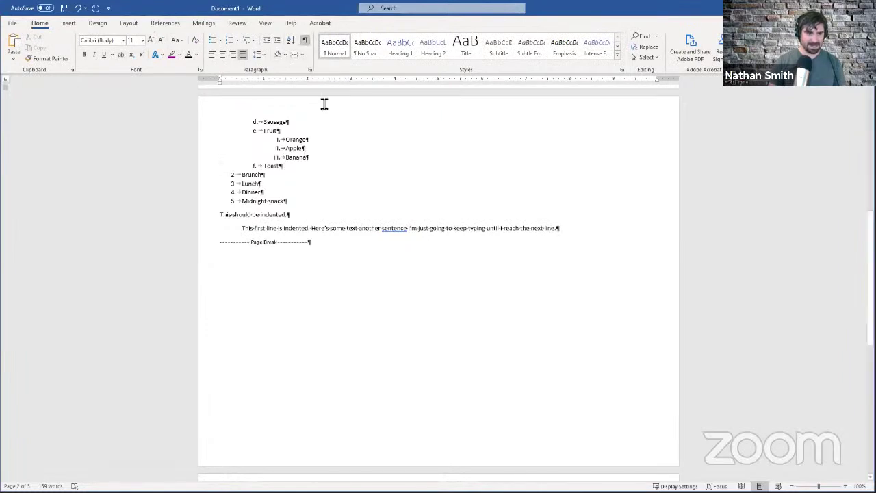
pyautogui.scroll(-4, 333, 264)
pyautogui.click(327, 400)
pyautogui.write('After the page b')
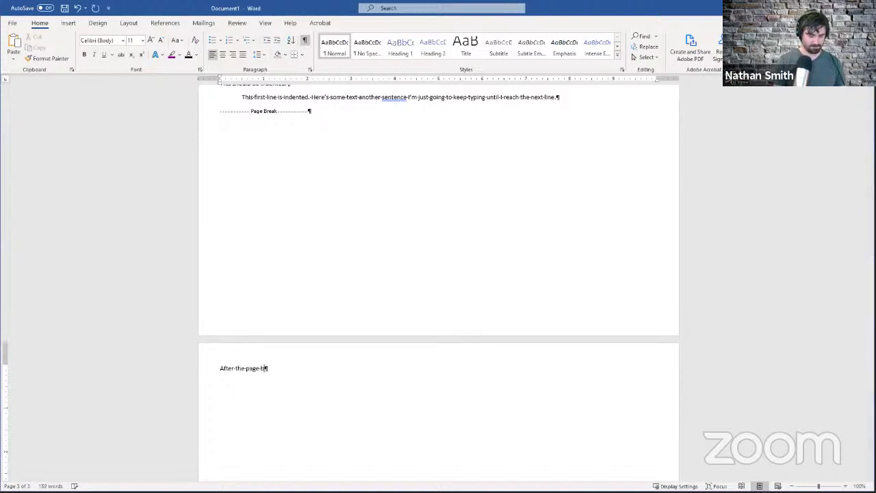
pyautogui.scroll(8, 385, 390)
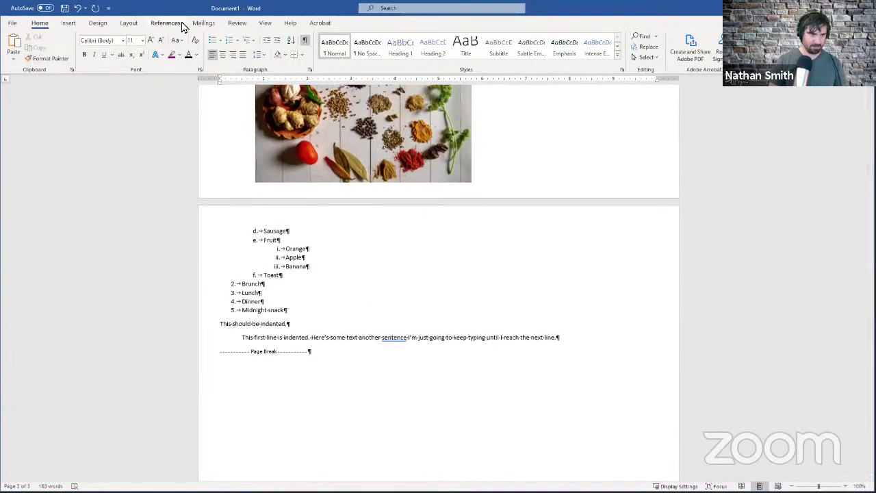
pyautogui.click(175, 24)
pyautogui.click(233, 25)
pyautogui.click(200, 24)
pyautogui.click(97, 24)
pyautogui.click(39, 24)
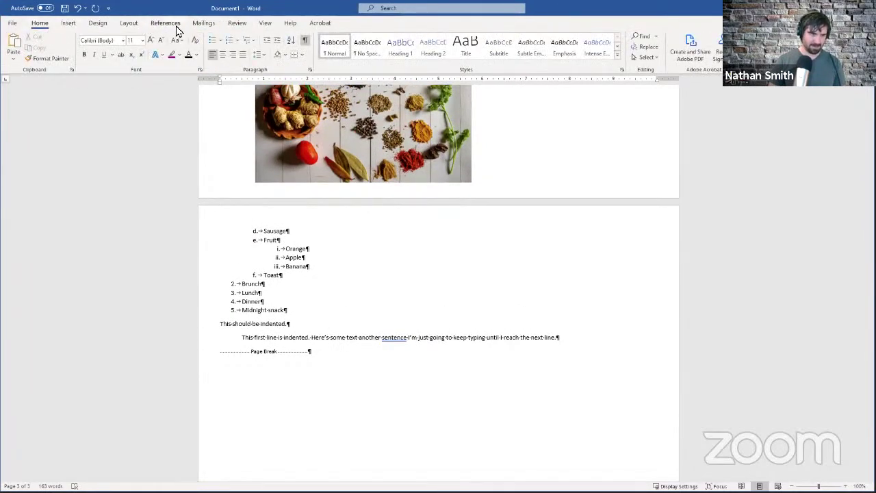
# - Return the document's page orientation to Portrait
pyautogui.click(127, 26)
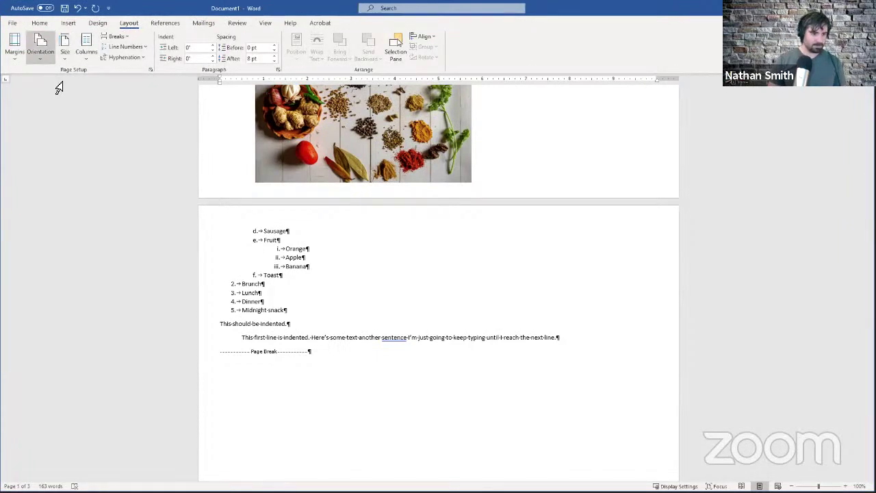
pyautogui.hotkey('ctrl', 'z')
pyautogui.scroll(12, 177, 190)
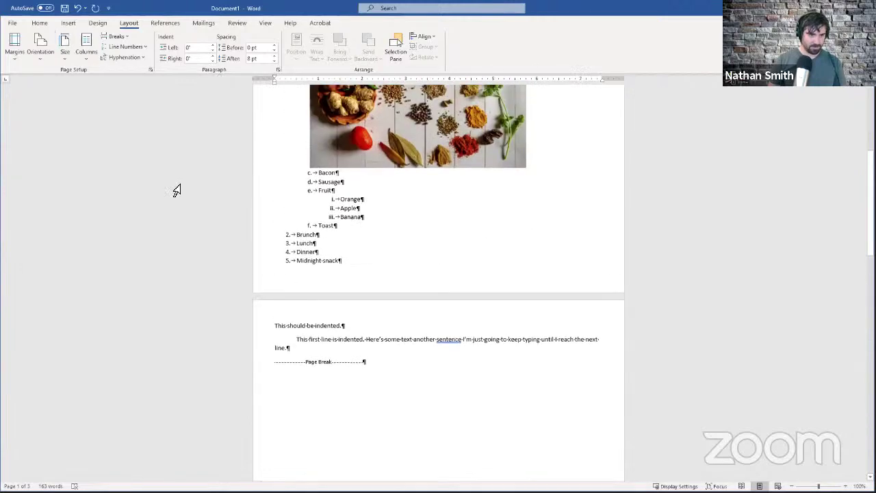
pyautogui.scroll(3, 130, 113)
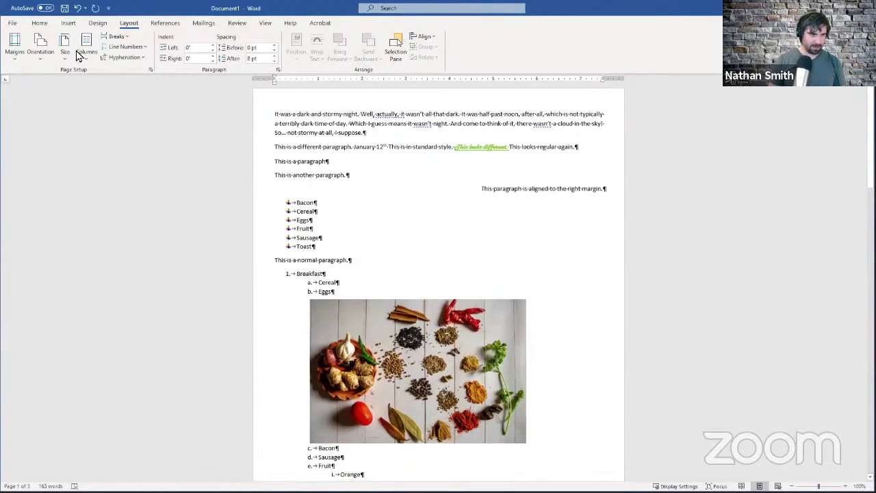
# - Review the available paper sizes, such as Letter and Legal, and keep the current size
pyautogui.click(75, 60)
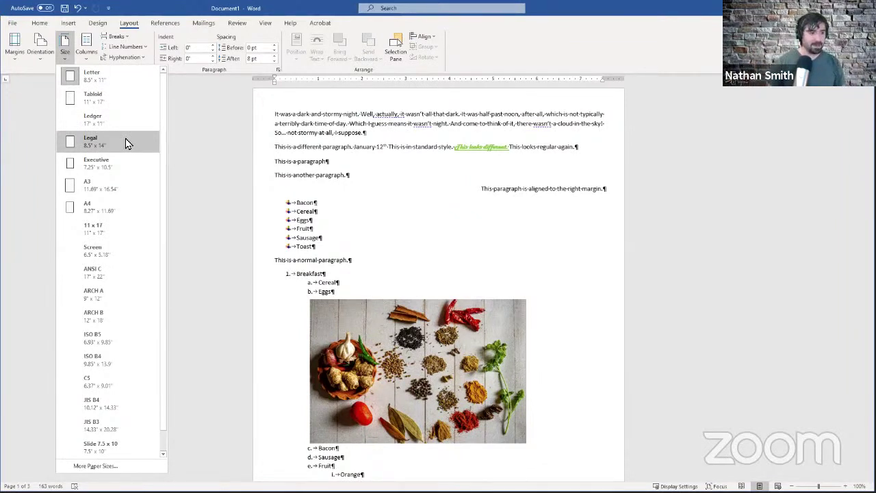
pyautogui.scroll(-1, 124, 197)
pyautogui.scroll(1, 125, 197)
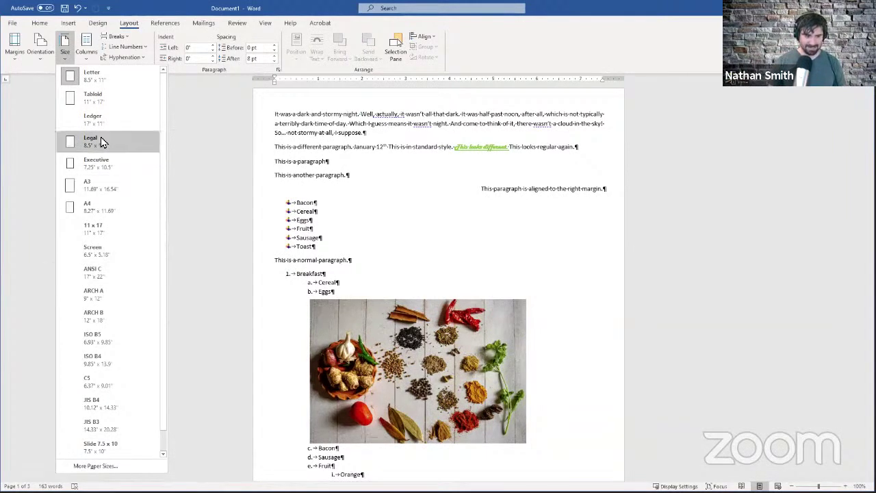
pyautogui.click(177, 127)
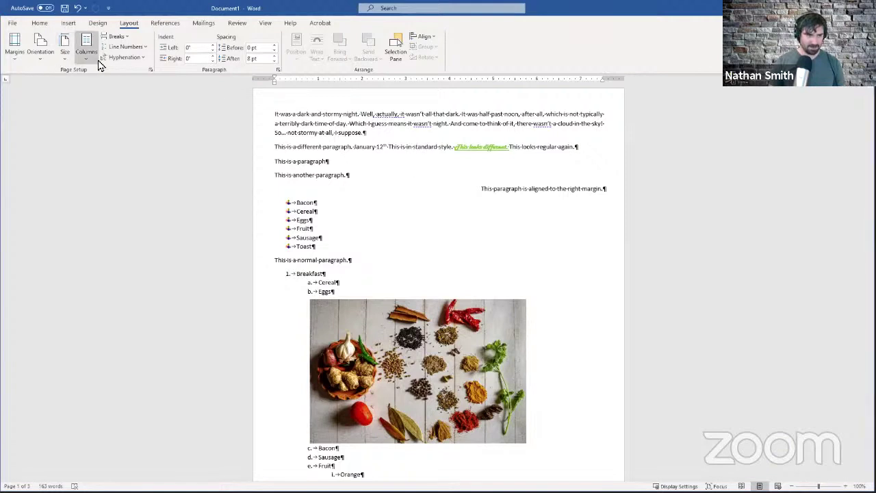
# - Select the opening "dark and stormy night" paragraph and hide the document's formatting marks
pyautogui.moveTo(406, 124); pyautogui.dragTo(334, 118)
pyautogui.tripleClick(333, 118)
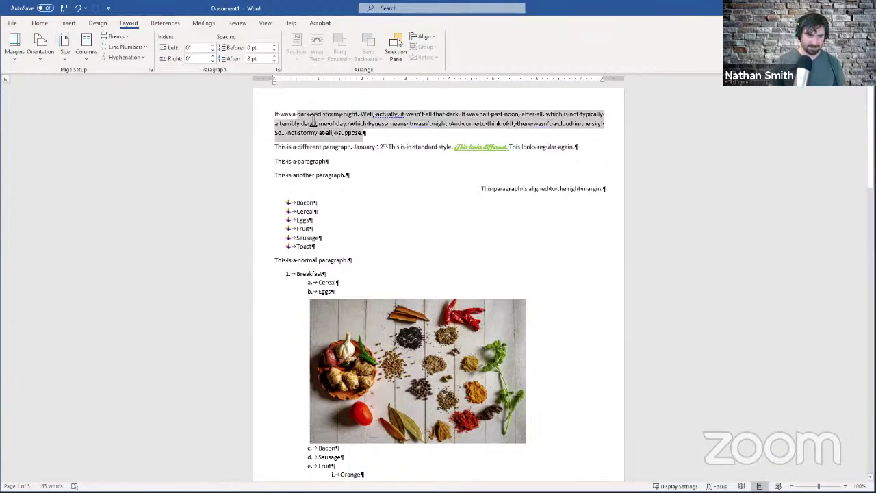
pyautogui.click(401, 141)
pyautogui.tripleClick(276, 111)
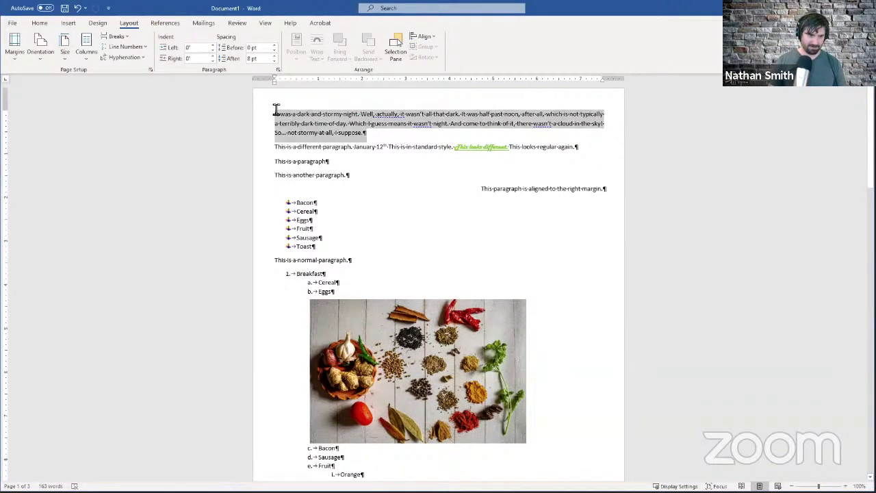
pyautogui.click(41, 22)
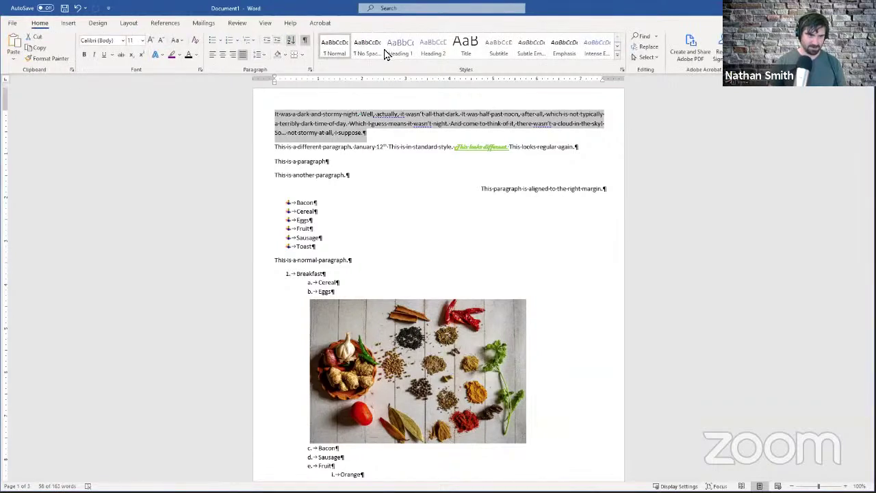
pyautogui.click(305, 41)
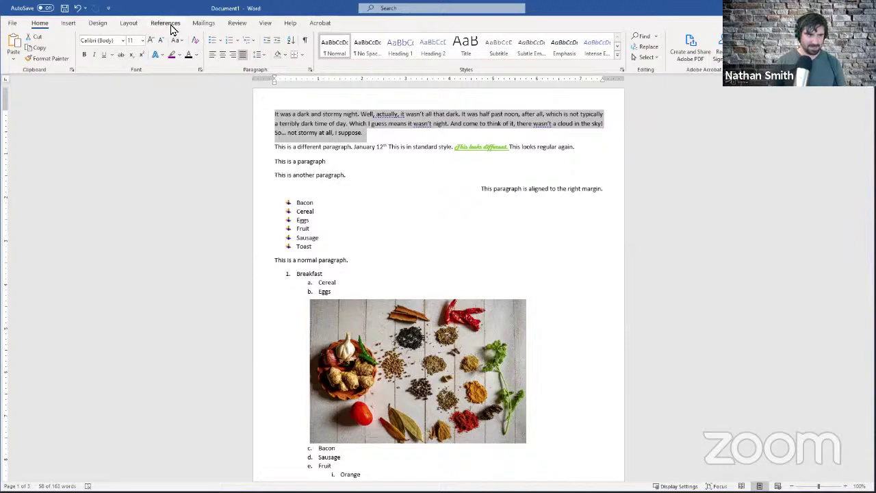
# - Lay out the opening "dark and stormy night" paragraph in two columns and switch it to three columns
pyautogui.click(131, 23)
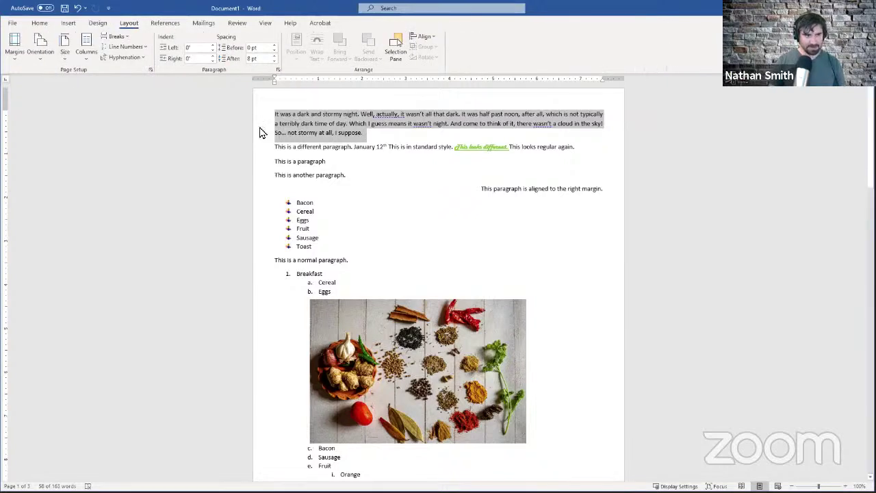
pyautogui.click(388, 144)
pyautogui.moveTo(363, 139); pyautogui.dragTo(266, 115)
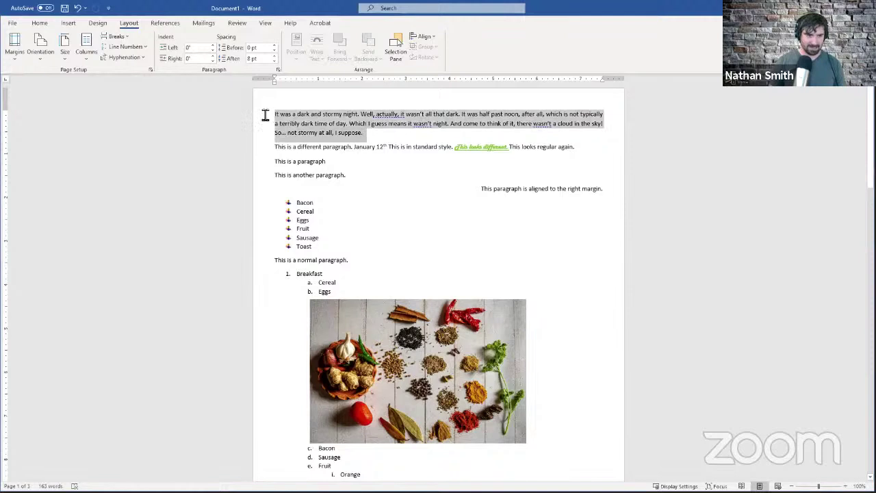
pyautogui.click(82, 53)
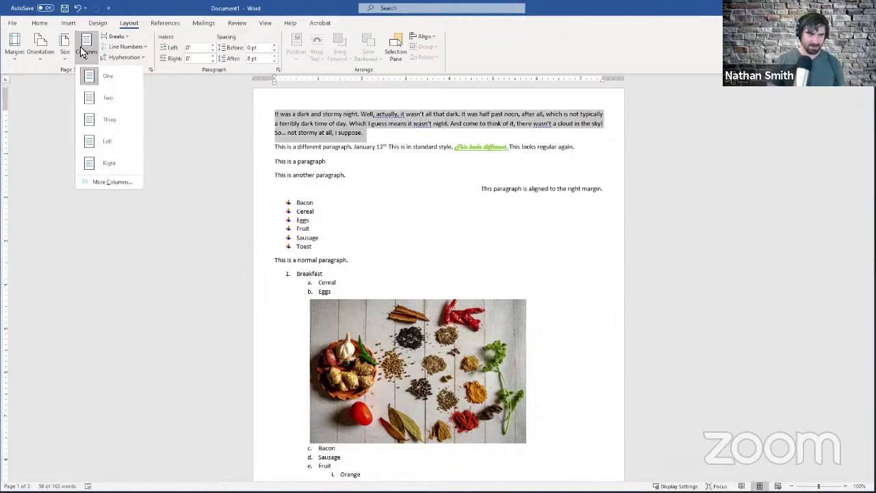
pyautogui.click(109, 98)
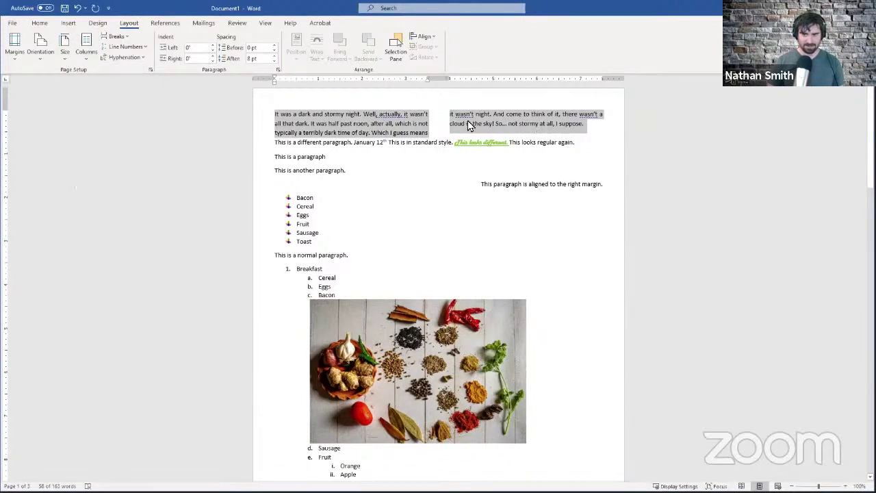
pyautogui.click(86, 45)
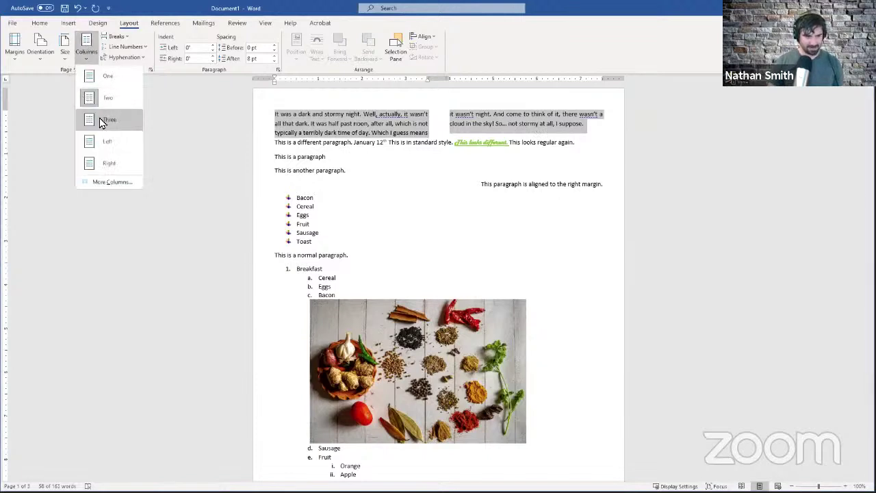
pyautogui.click(102, 120)
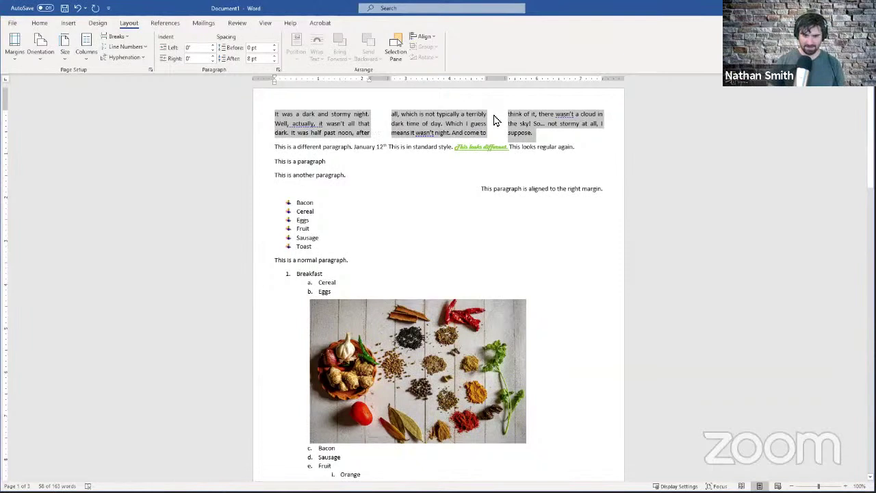
# - Apply the Left column preset to the opening paragraph and review its detailed column width and spacing settings
pyautogui.click(87, 47)
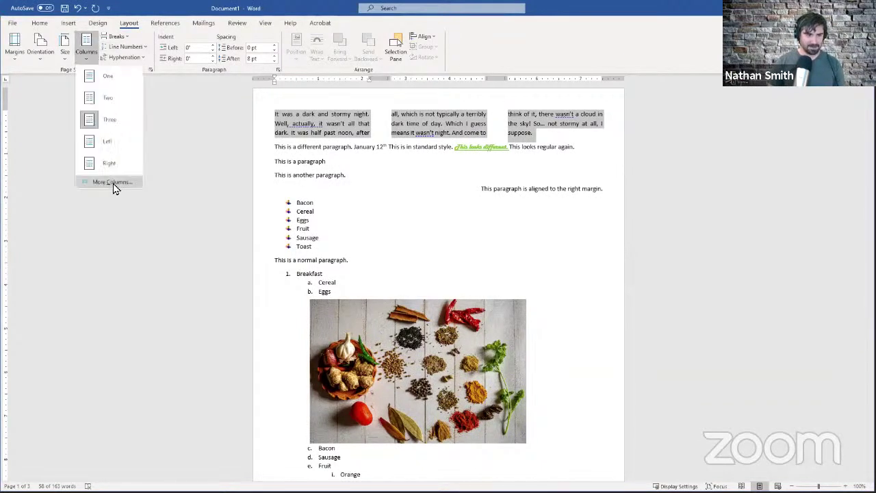
pyautogui.click(253, 120)
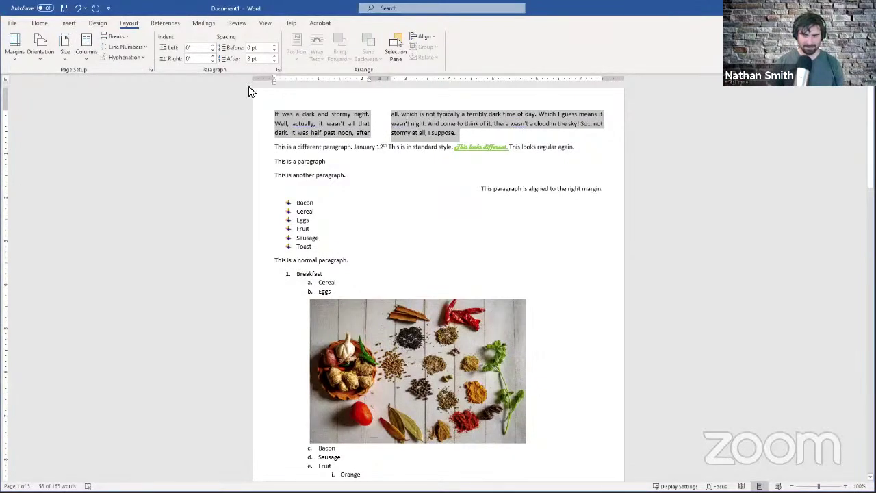
pyautogui.click(87, 55)
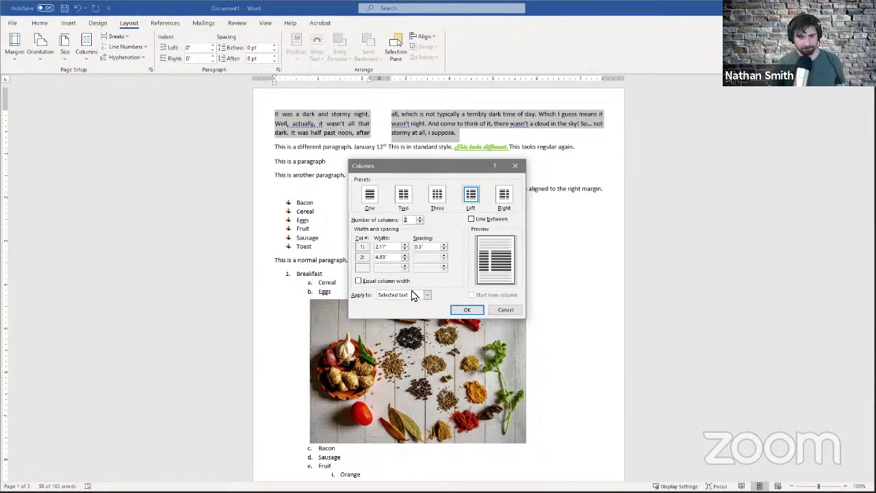
pyautogui.click(506, 310)
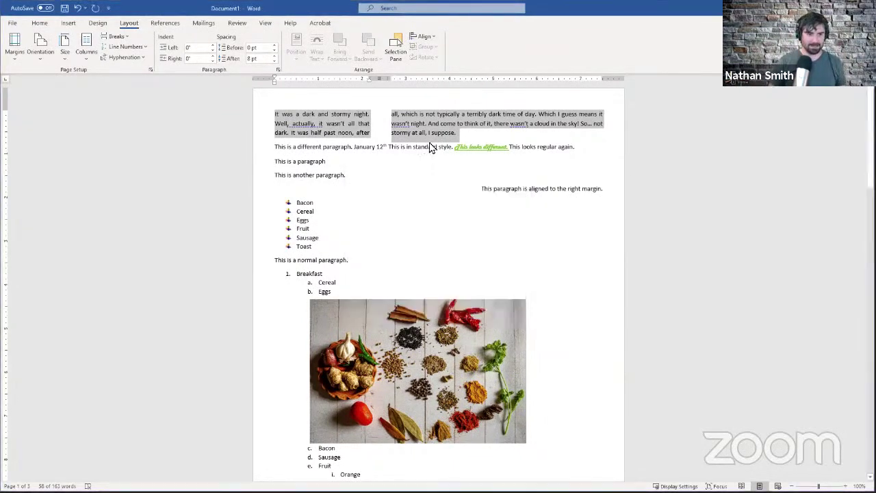
# - Insert a column break after "terribly dark time of day." in the opening paragraph and show the formatting marks
pyautogui.click(547, 120)
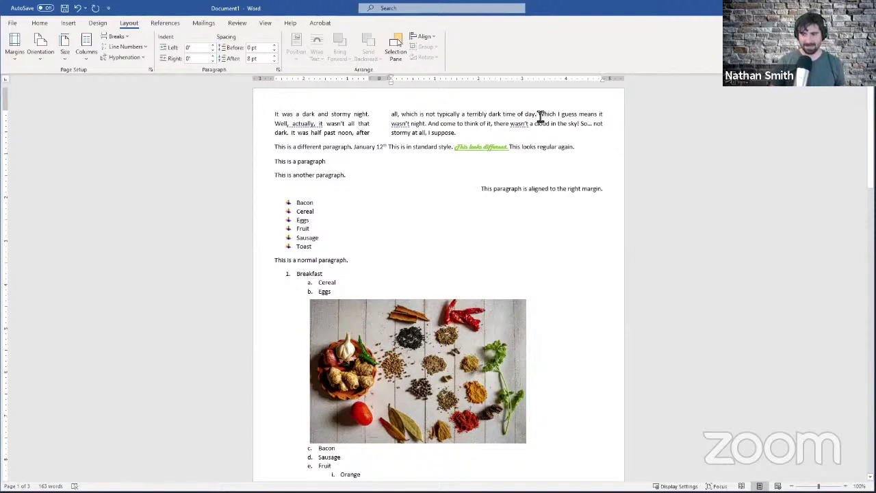
pyautogui.click(118, 42)
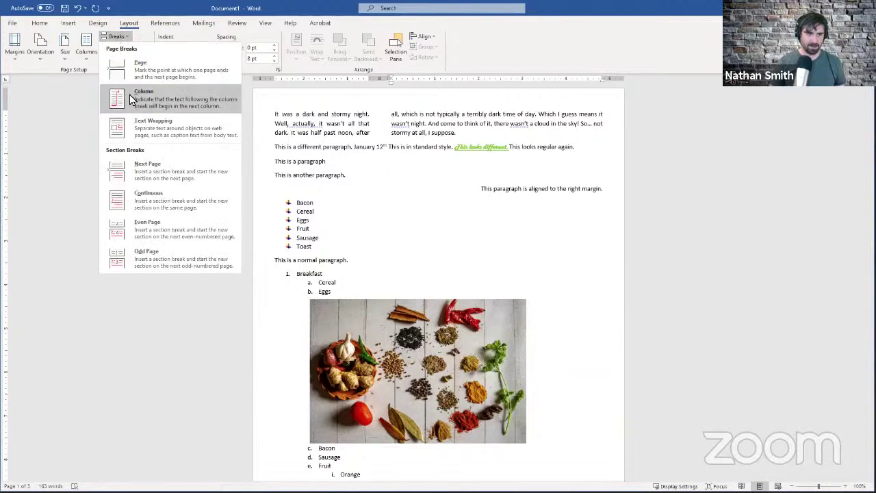
pyautogui.click(132, 100)
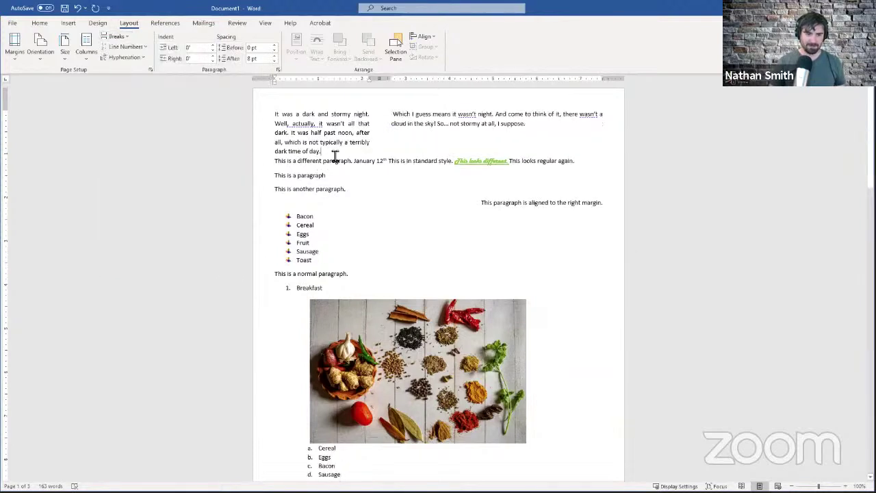
pyautogui.click(41, 23)
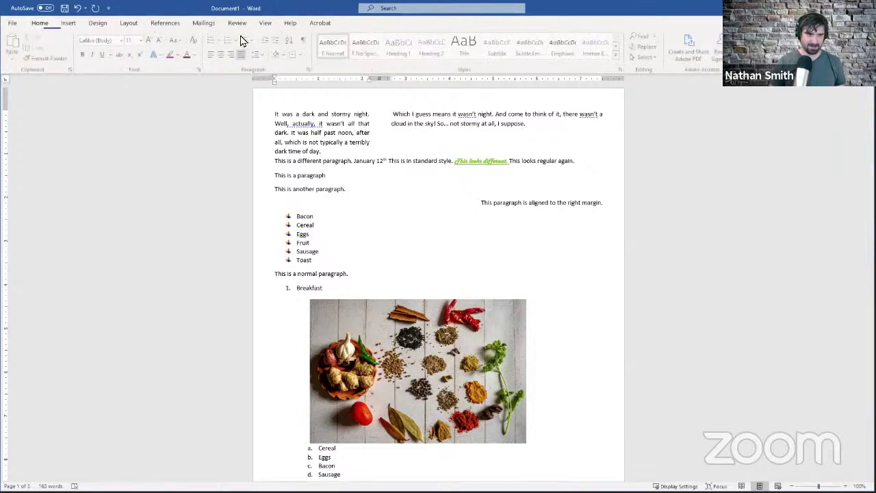
pyautogui.click(304, 42)
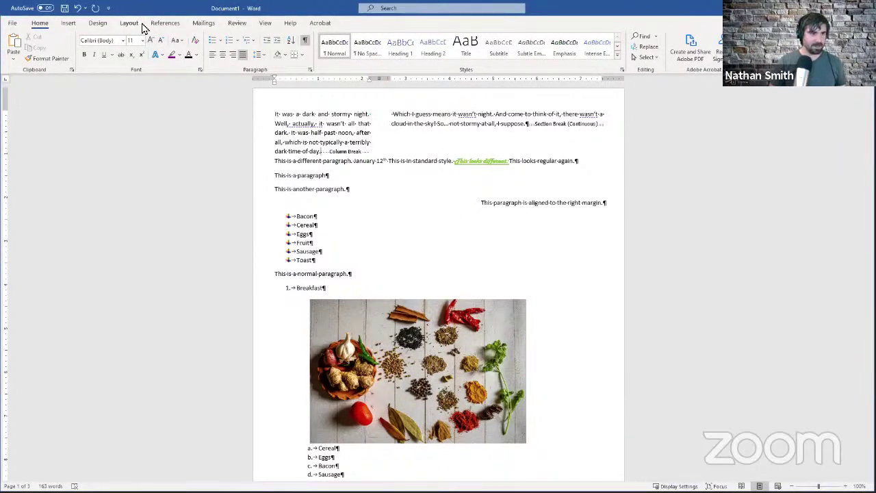
# - Review the available page break and section break types without inserting one
pyautogui.click(129, 23)
pyautogui.click(165, 23)
pyautogui.click(128, 24)
pyautogui.click(125, 40)
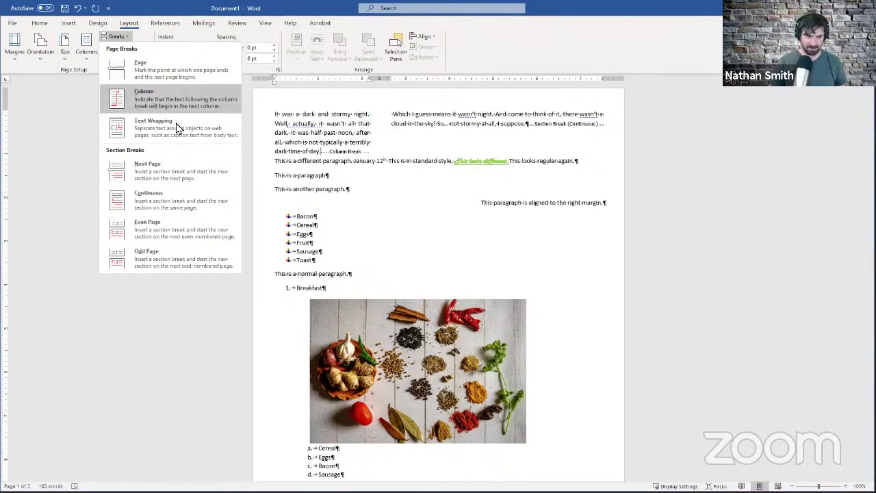
pyautogui.click(117, 36)
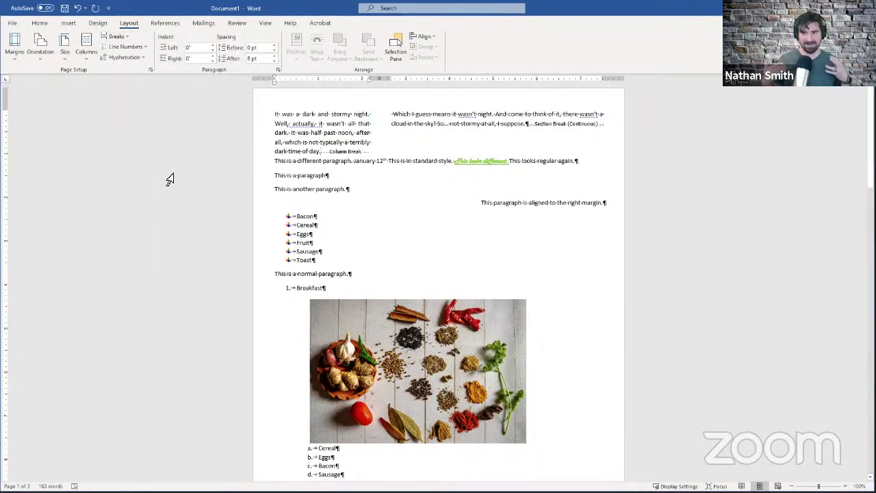
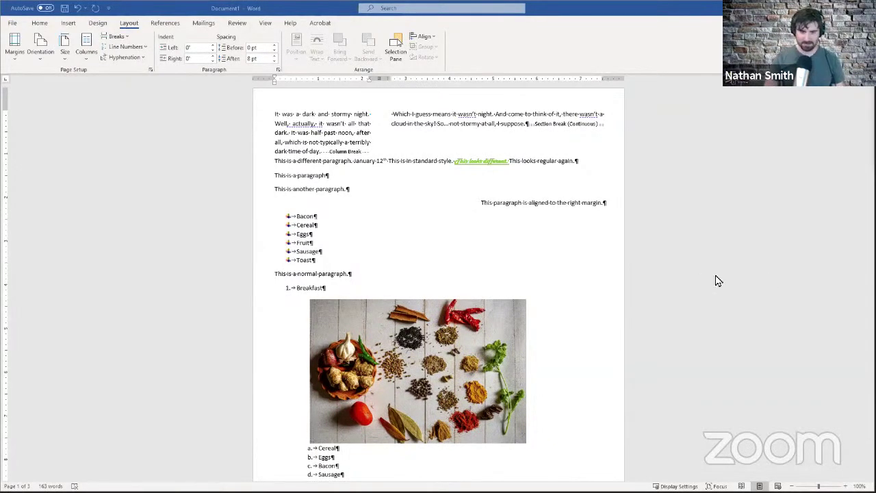
# - Delete the "After the page break." line at the start of page 3
pyautogui.scroll(-1, 561, 275)
pyautogui.scroll(-15, 560, 275)
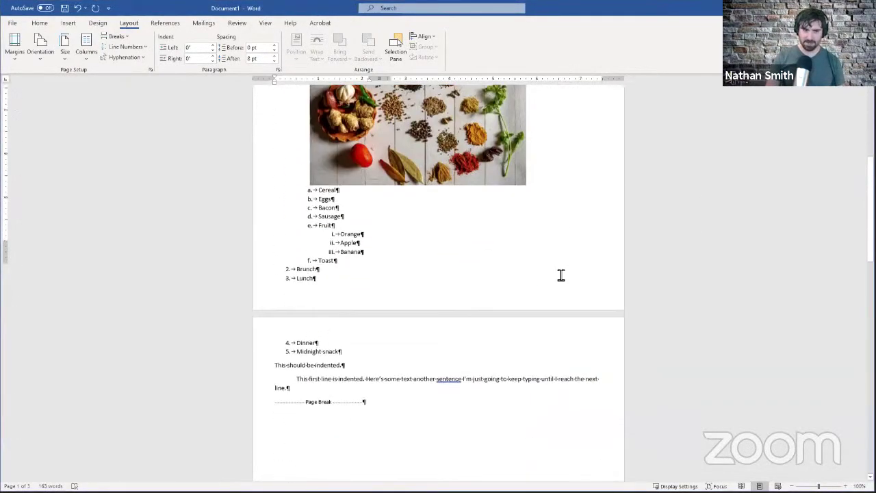
pyautogui.scroll(-9, 496, 264)
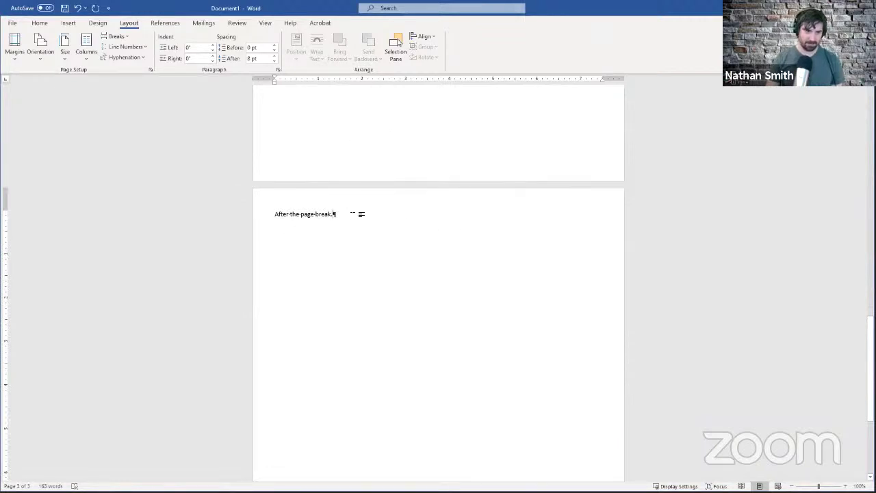
pyautogui.moveTo(352, 212); pyautogui.dragTo(224, 211)
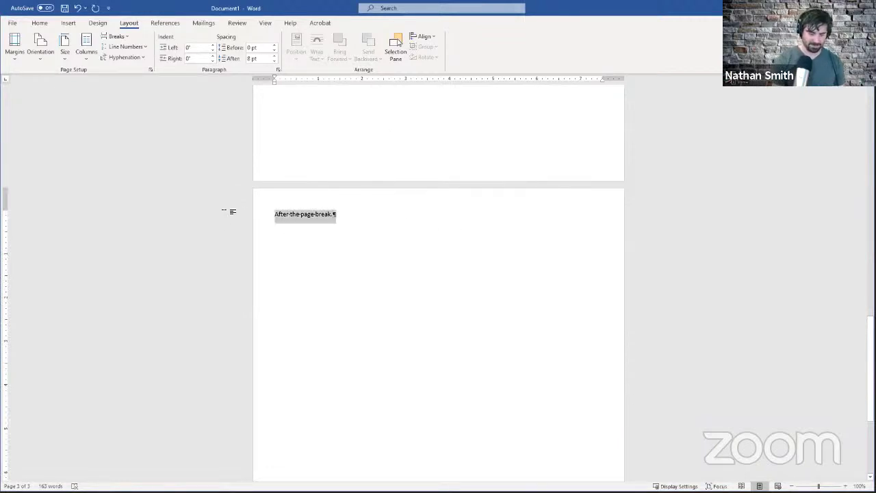
pyautogui.press('Delete')
pyautogui.scroll(5, 372, 216)
pyautogui.scroll(-15, 372, 216)
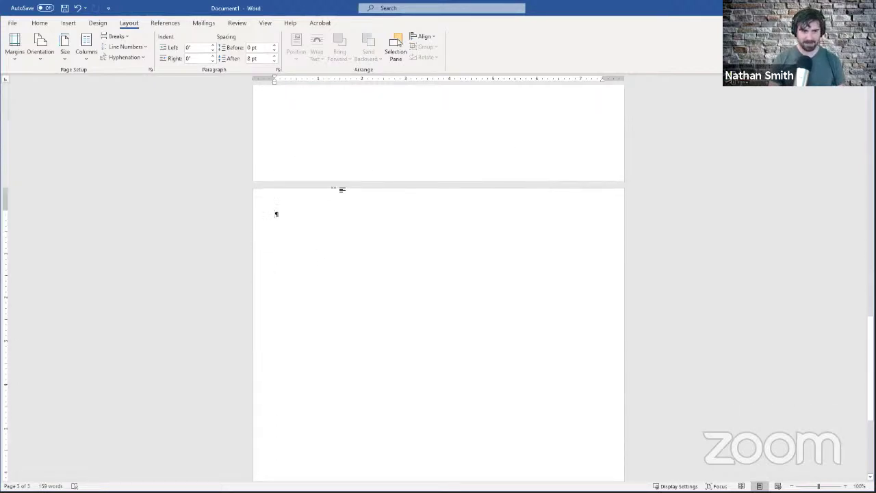
# - Try a two-column layout from the empty last page, examine how the section's text reflows, and undo it
pyautogui.click(80, 51)
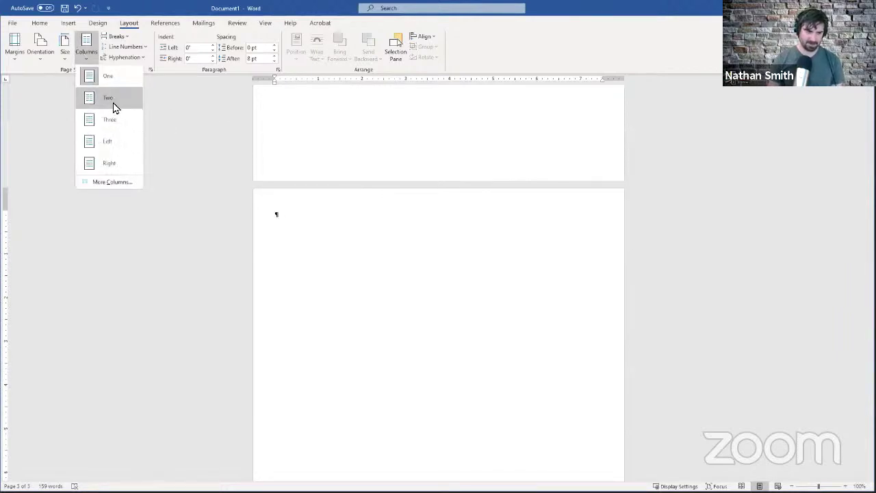
pyautogui.scroll(6, 374, 141)
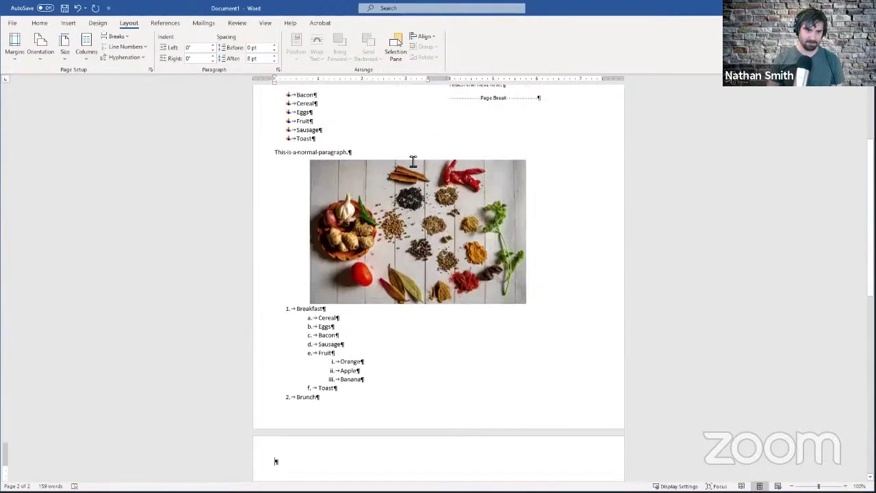
pyautogui.scroll(5, 413, 161)
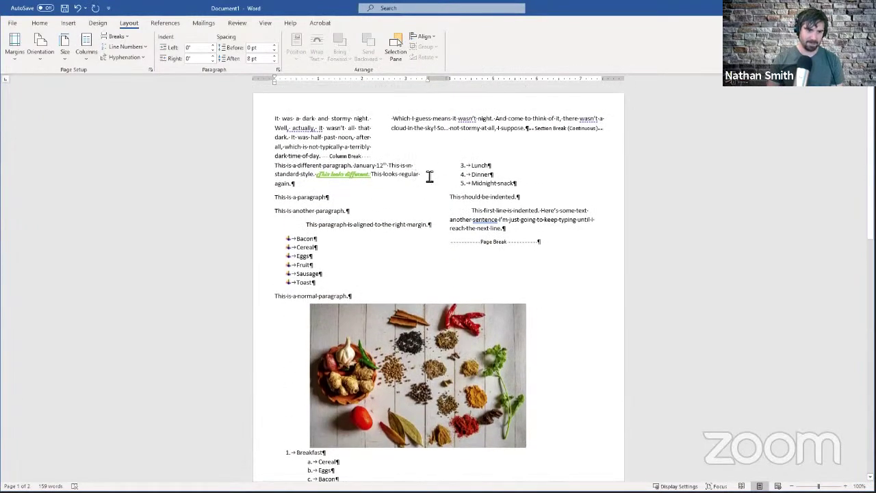
pyautogui.click(454, 185)
pyautogui.click(442, 214)
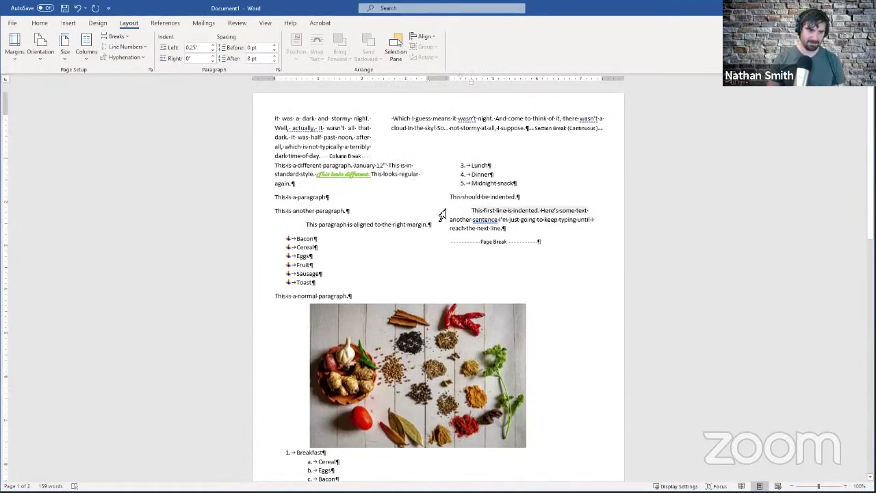
pyautogui.click(442, 229)
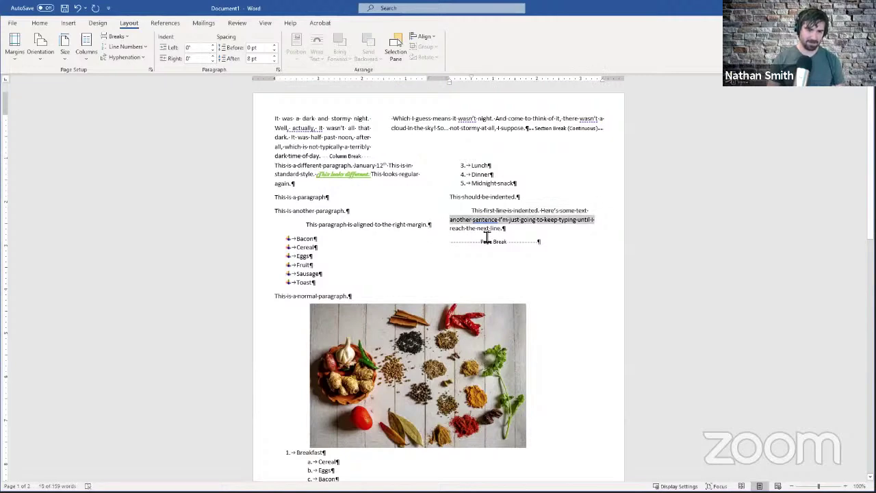
pyautogui.scroll(-1, 387, 246)
pyautogui.scroll(-5, 387, 246)
pyautogui.scroll(5, 387, 246)
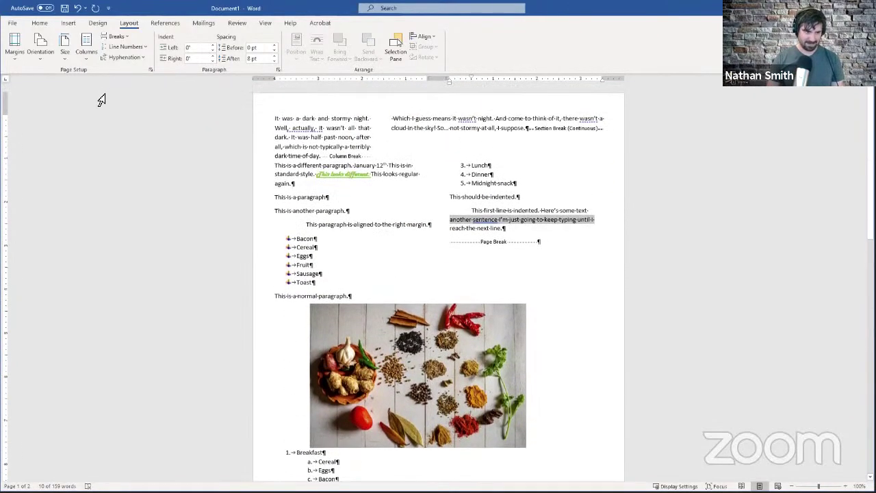
pyautogui.click(78, 8)
# - Apply the Two columns preset from this point forward, starting at the empty paragraph on the last page
pyautogui.scroll(-3, 194, 116)
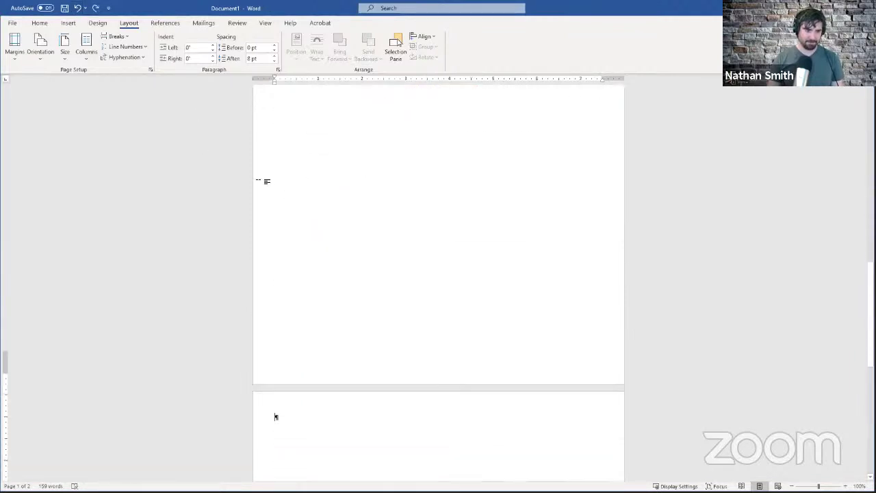
pyautogui.click(79, 61)
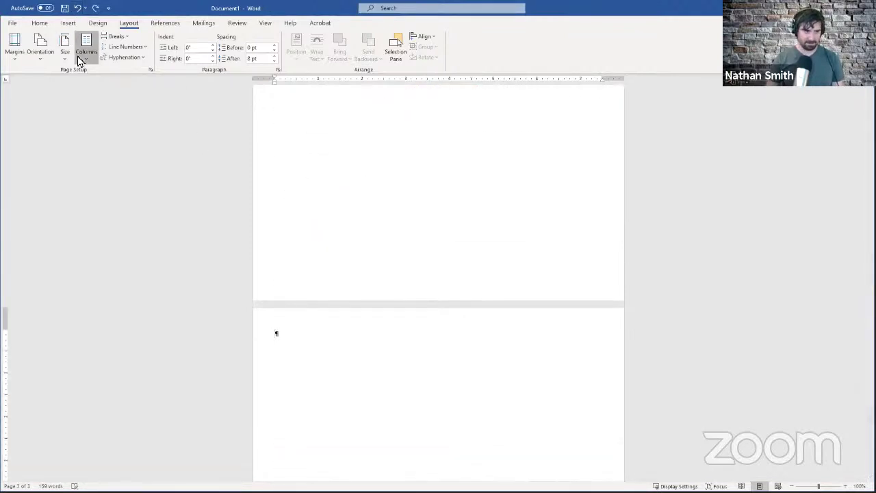
pyautogui.click(98, 185)
pyautogui.click(402, 198)
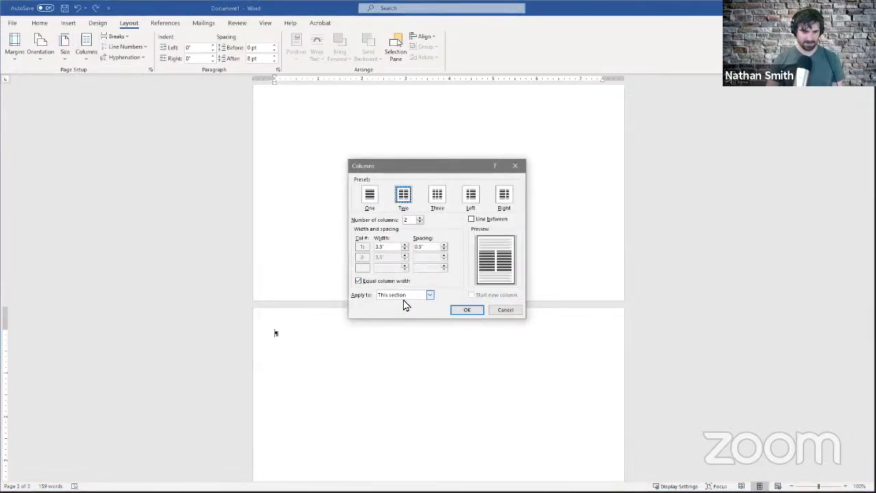
pyautogui.click(404, 297)
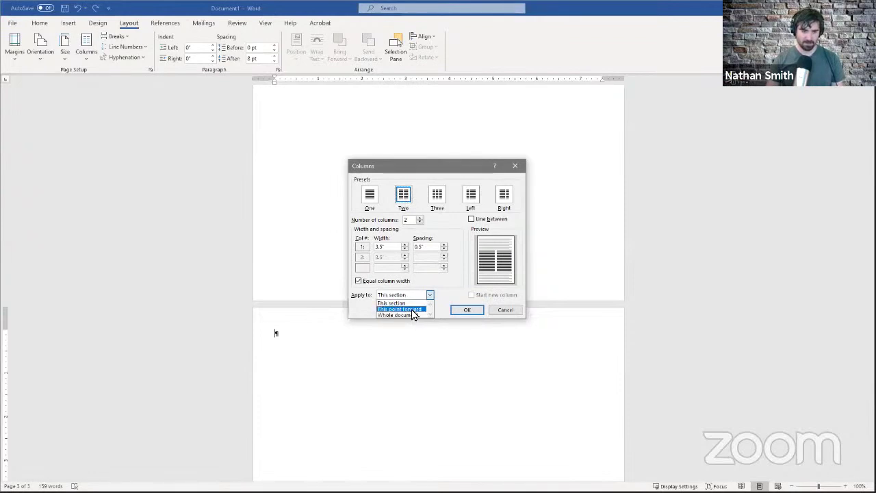
pyautogui.click(412, 309)
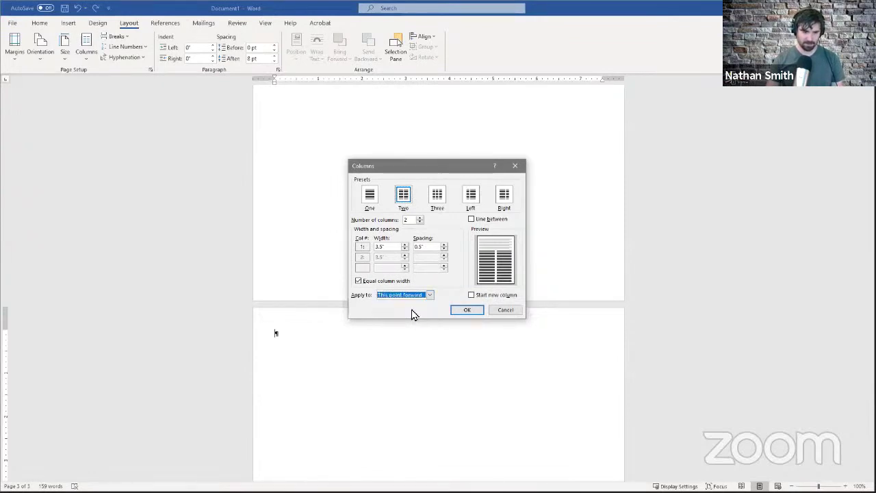
pyautogui.click(471, 311)
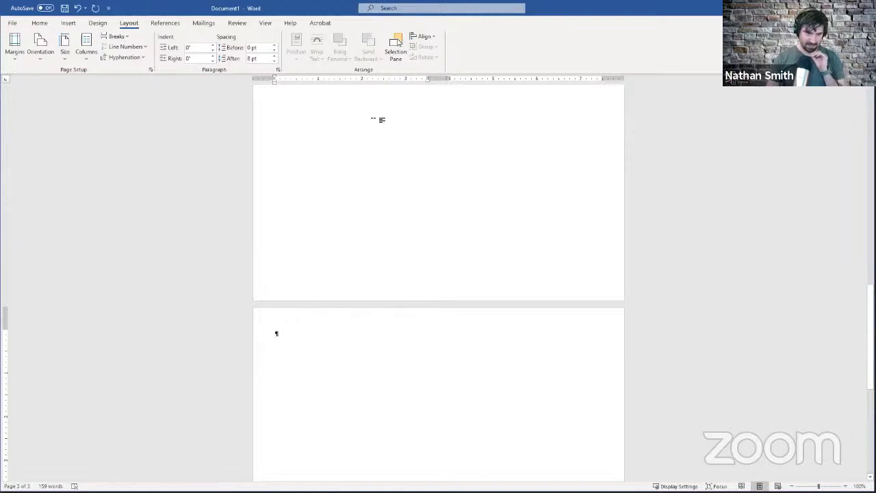
# - Examine the new section break below the page break on page 2 and compare the sections before and after it
pyautogui.scroll(-5, 452, 180)
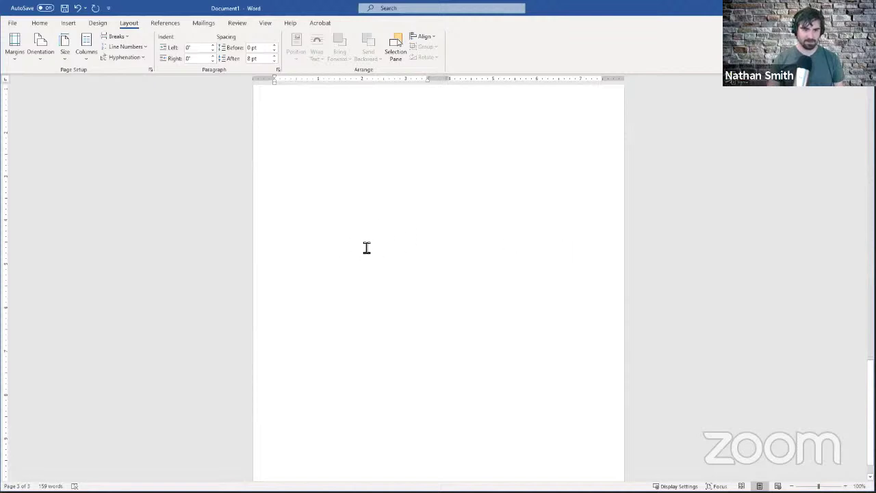
pyautogui.scroll(3, 472, 249)
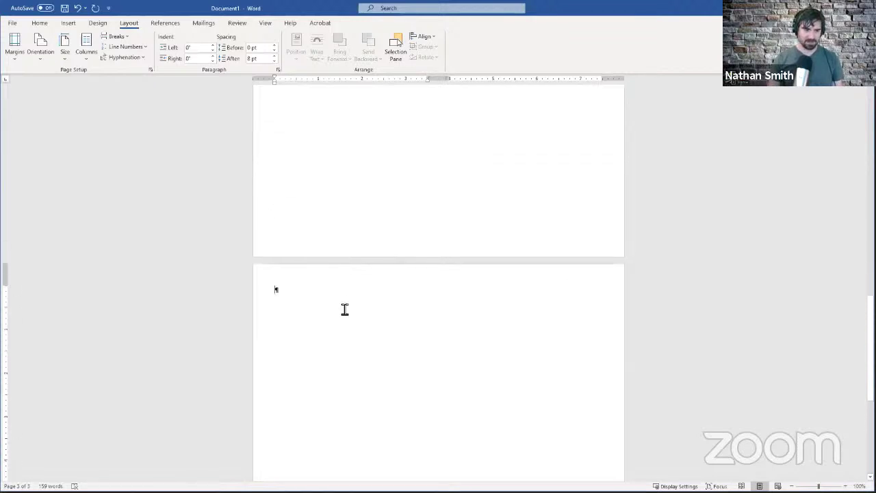
pyautogui.scroll(5, 479, 240)
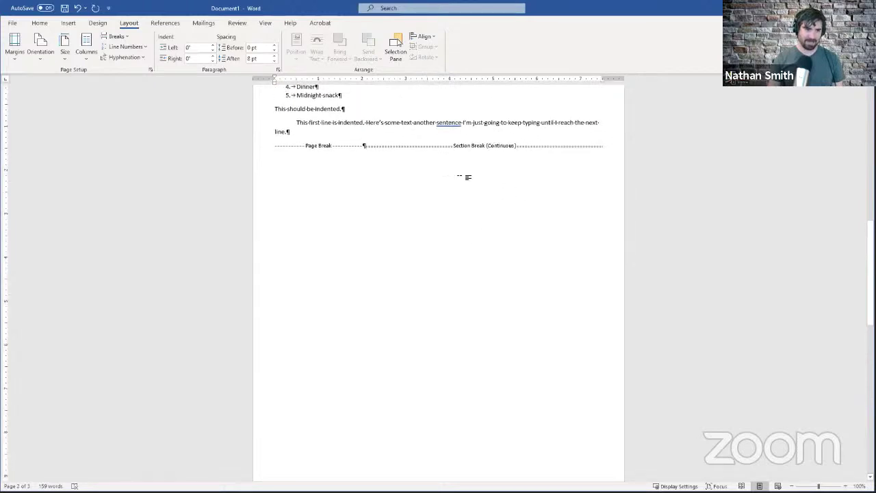
pyautogui.scroll(2, 452, 189)
pyautogui.click(399, 189)
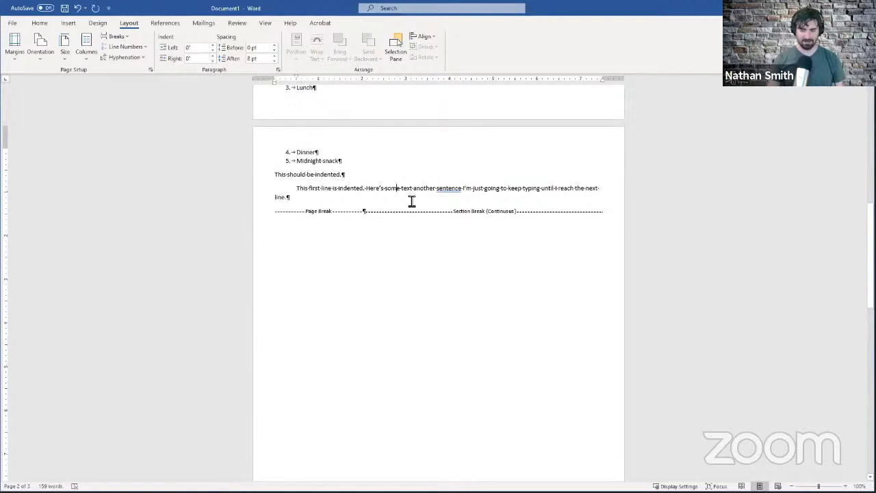
pyautogui.scroll(-8, 412, 201)
pyautogui.scroll(-4, 412, 200)
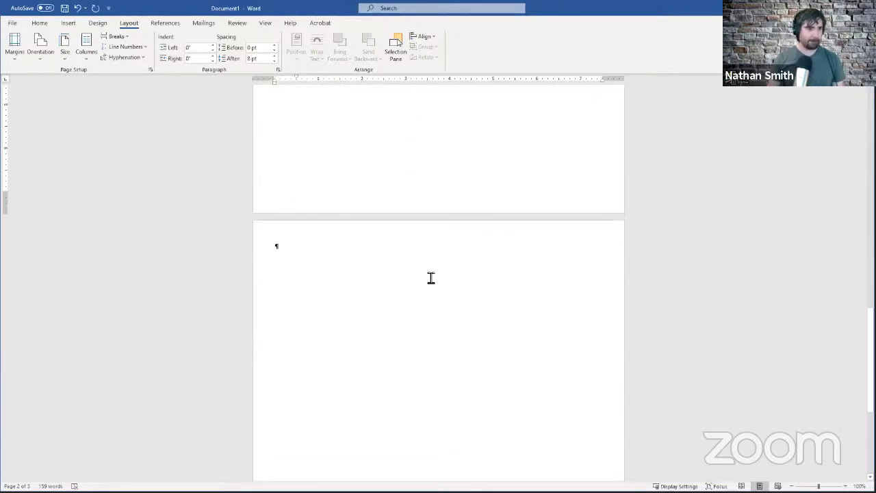
# - Enter "This is in column 1." at the start of the last page and hide the formatting marks
pyautogui.click(404, 288)
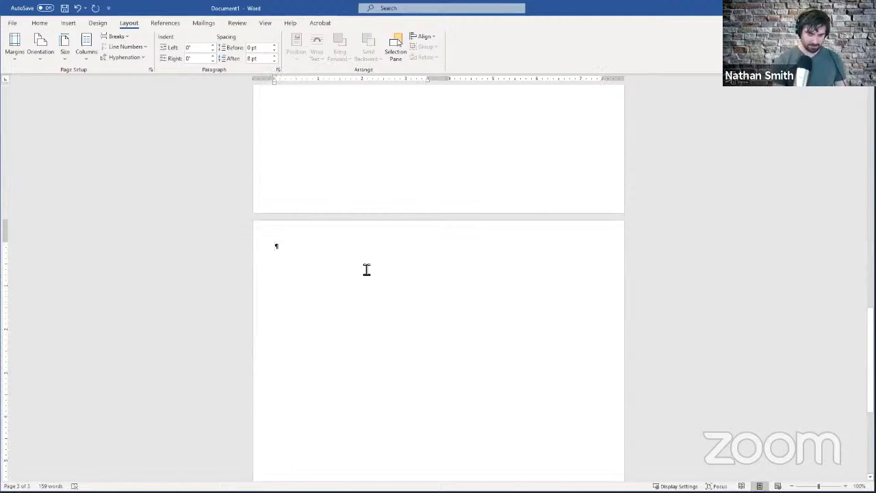
pyautogui.write('This is in column 1.')
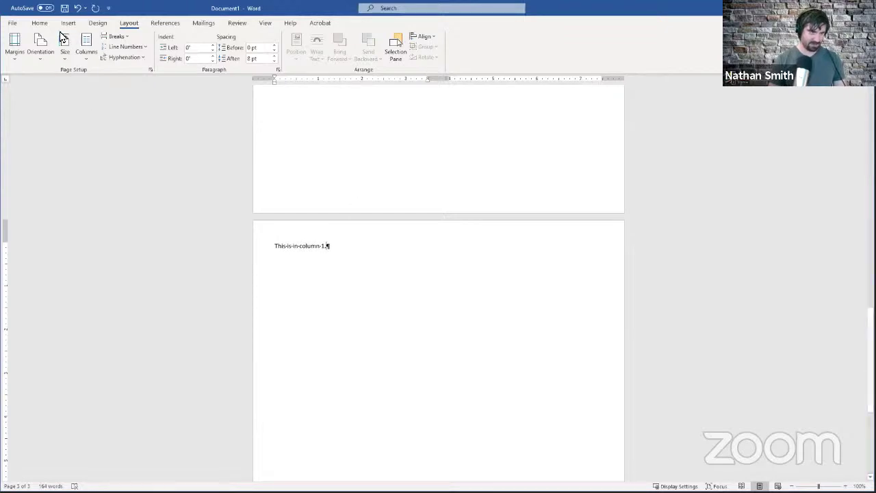
pyautogui.click(39, 23)
pyautogui.click(306, 41)
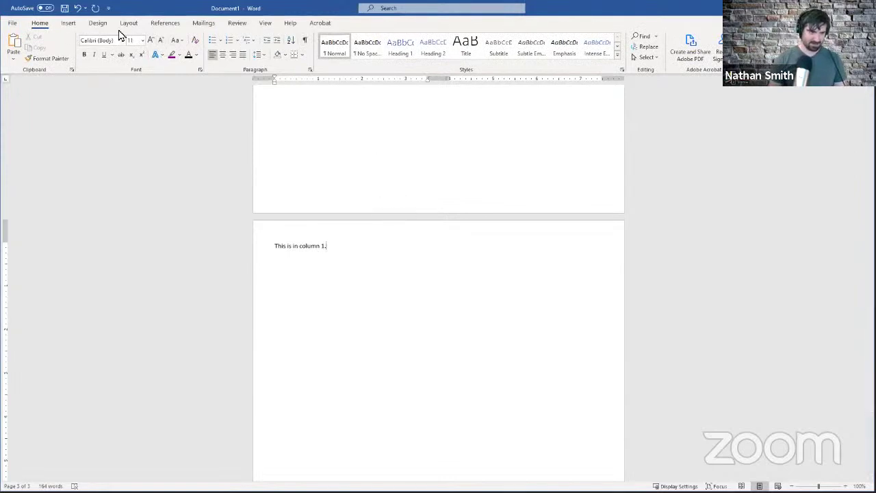
# - Insert a column break after "This is in column 1." and enter "This is in column 2." in the second column
pyautogui.click(73, 24)
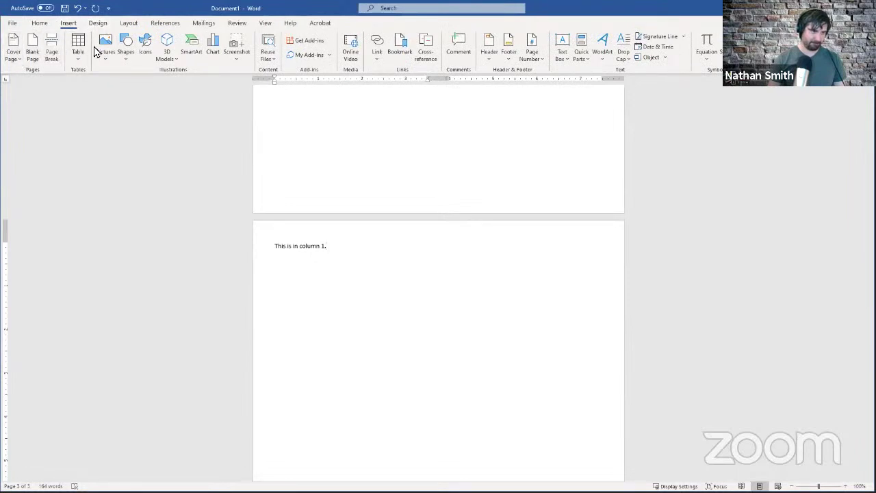
pyautogui.click(135, 25)
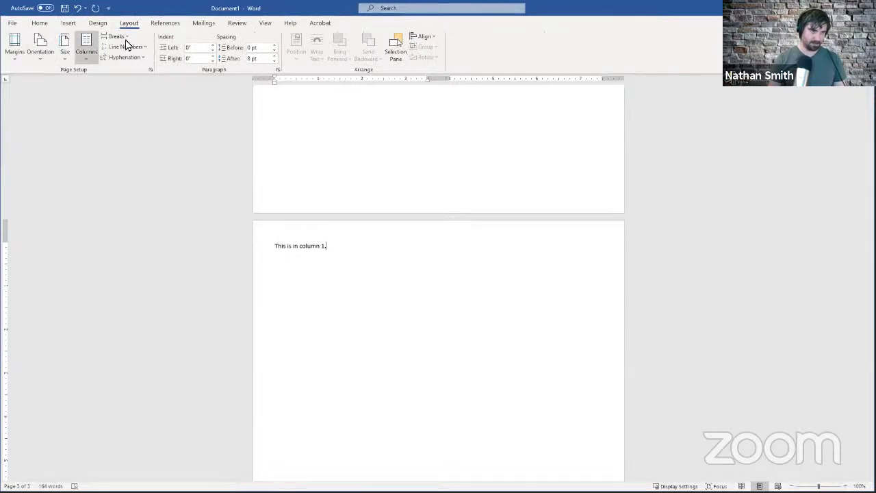
pyautogui.click(125, 37)
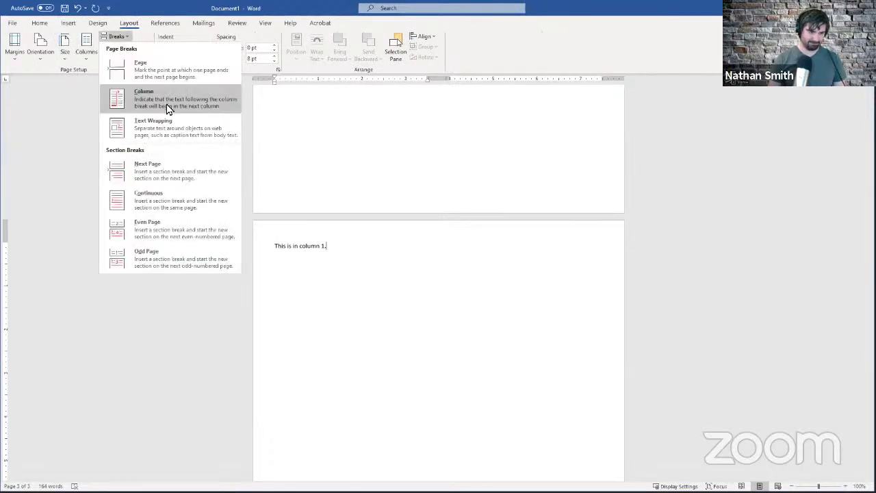
pyautogui.click(167, 109)
pyautogui.write('This is in column 2.')
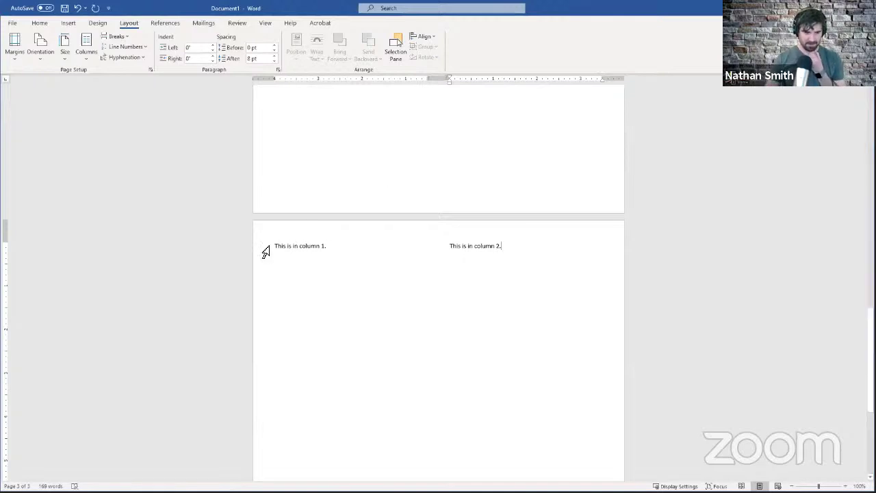
# - Show the formatting marks and place the cursor just before the column break on the last page
pyautogui.click(46, 25)
pyautogui.click(304, 40)
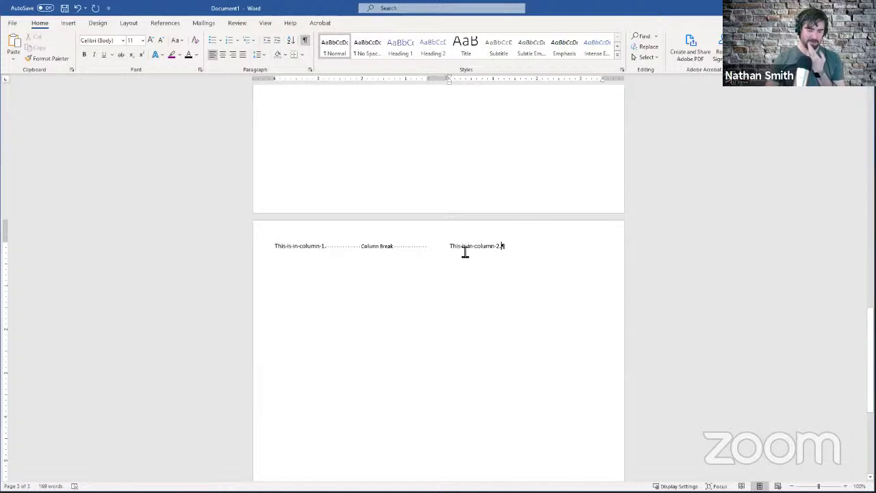
pyautogui.click(409, 252)
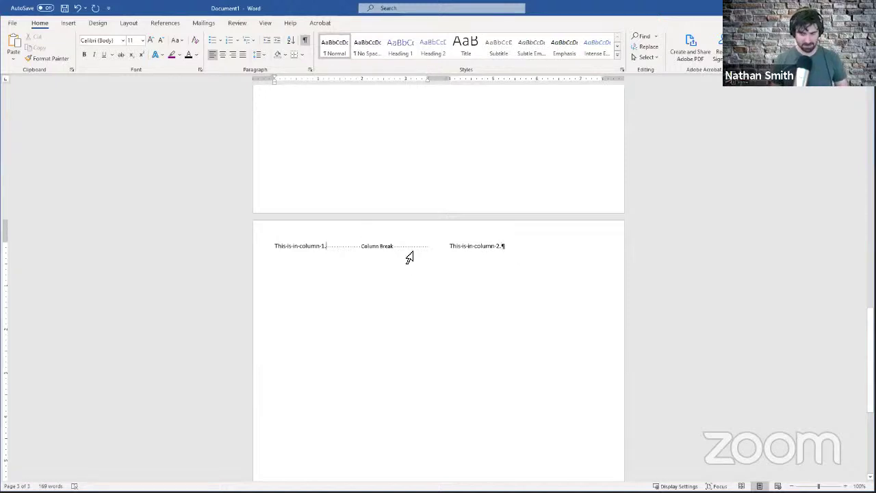